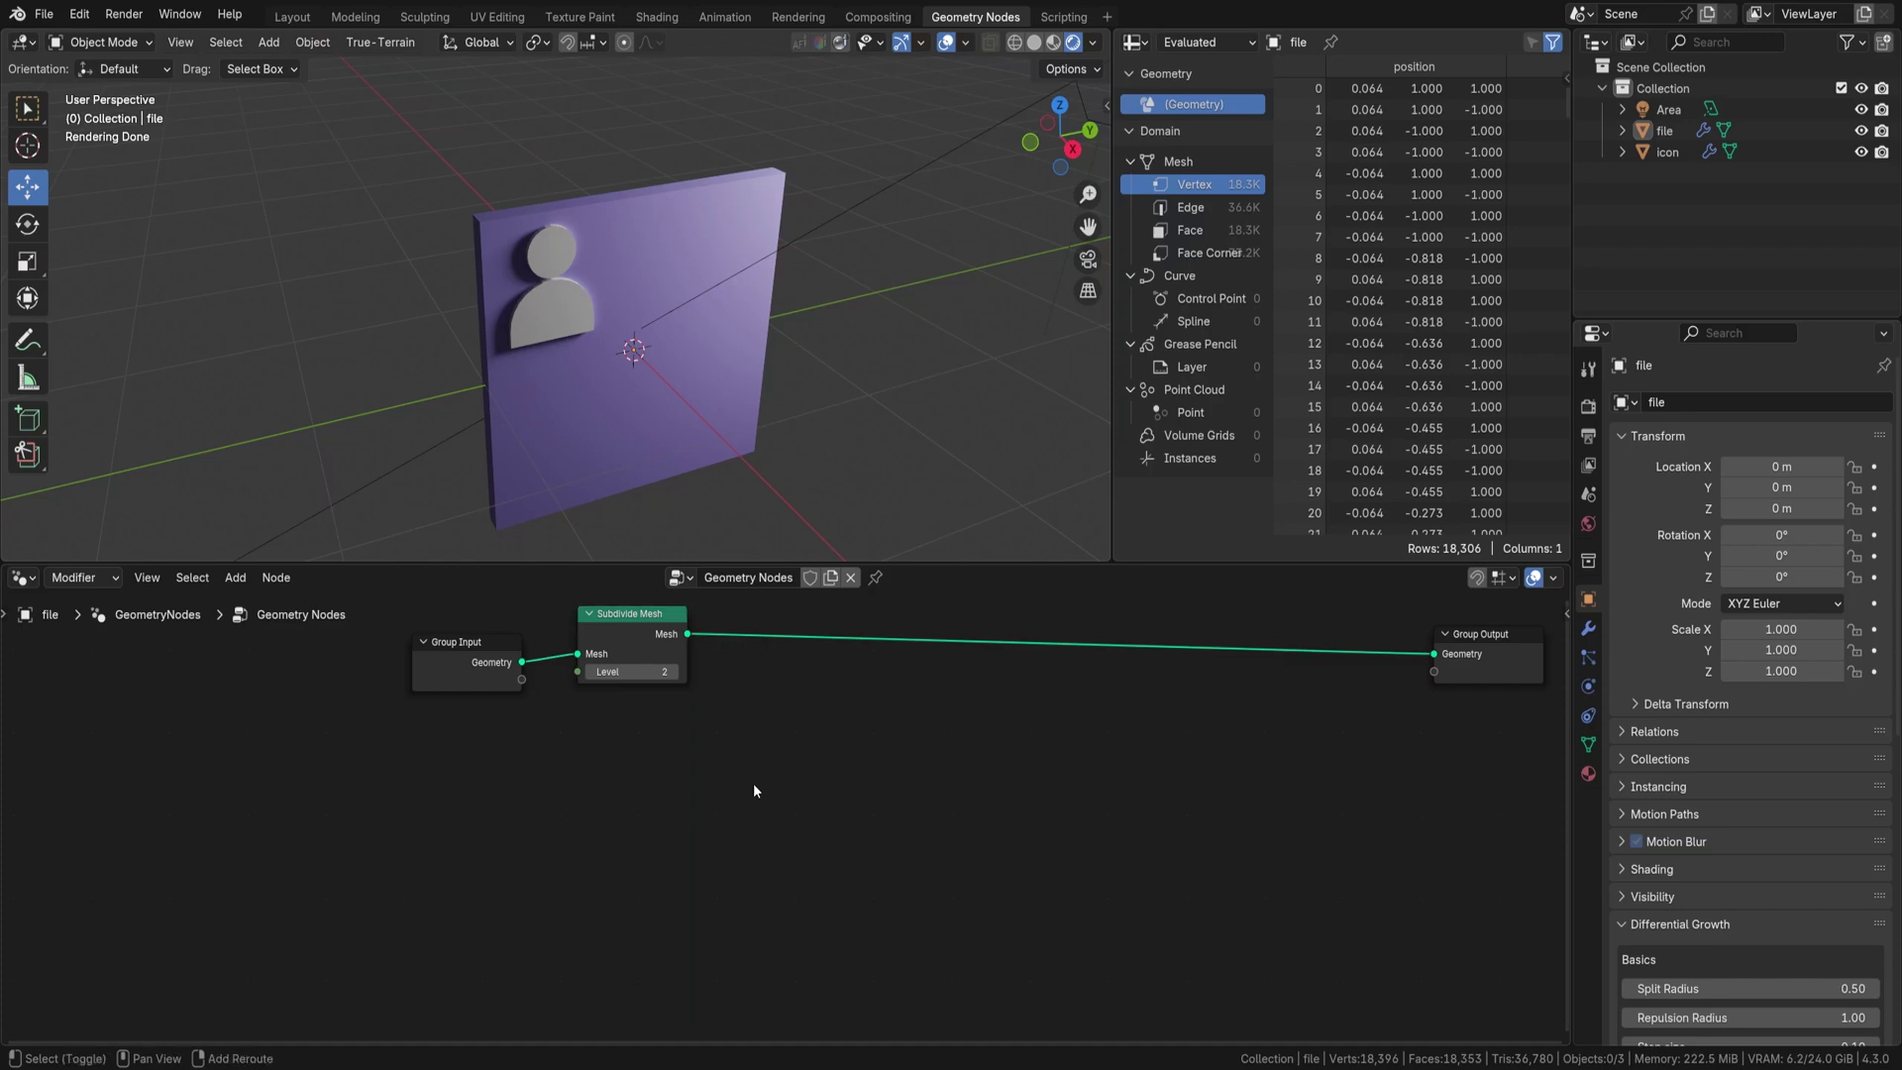
- Insert a Mix Position node on the Subdivide Mesh link, set to the Point domain
key(shift+a)
text(mix pp)
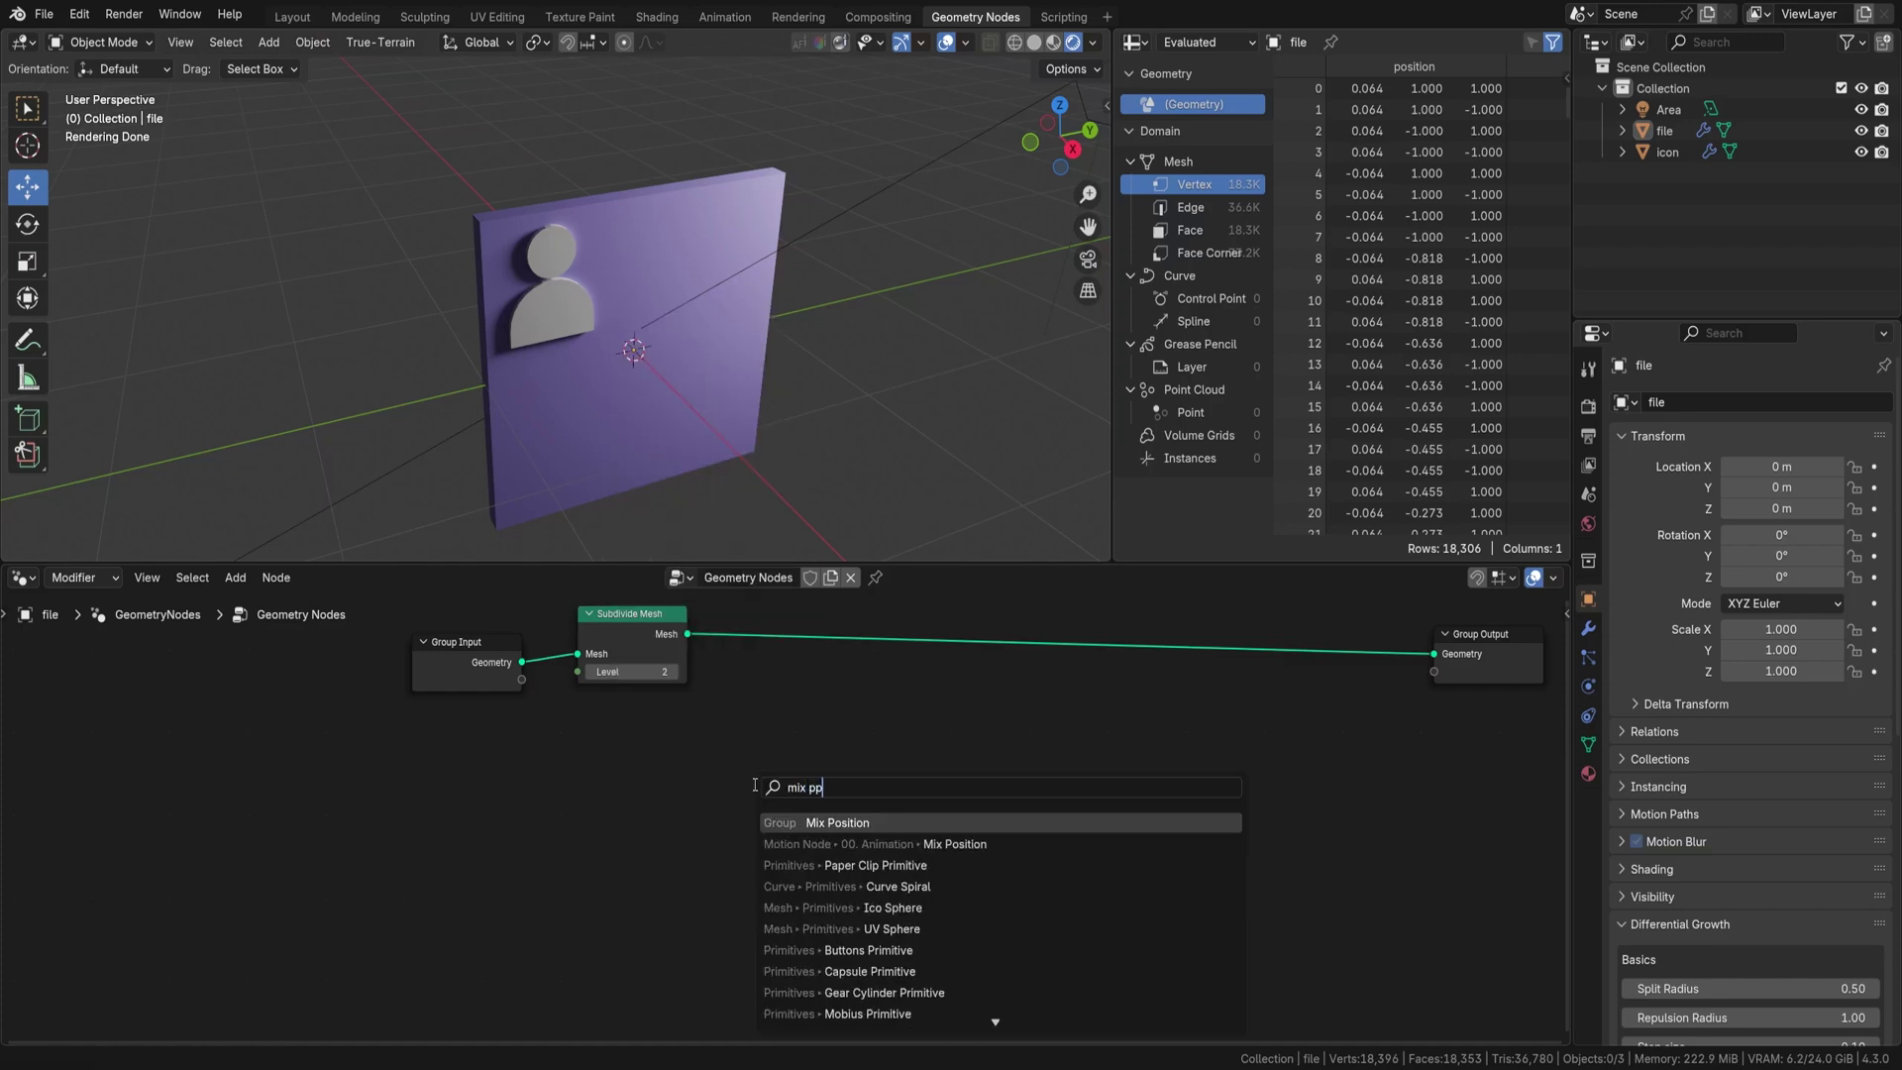
key(Return)
click(903, 684)
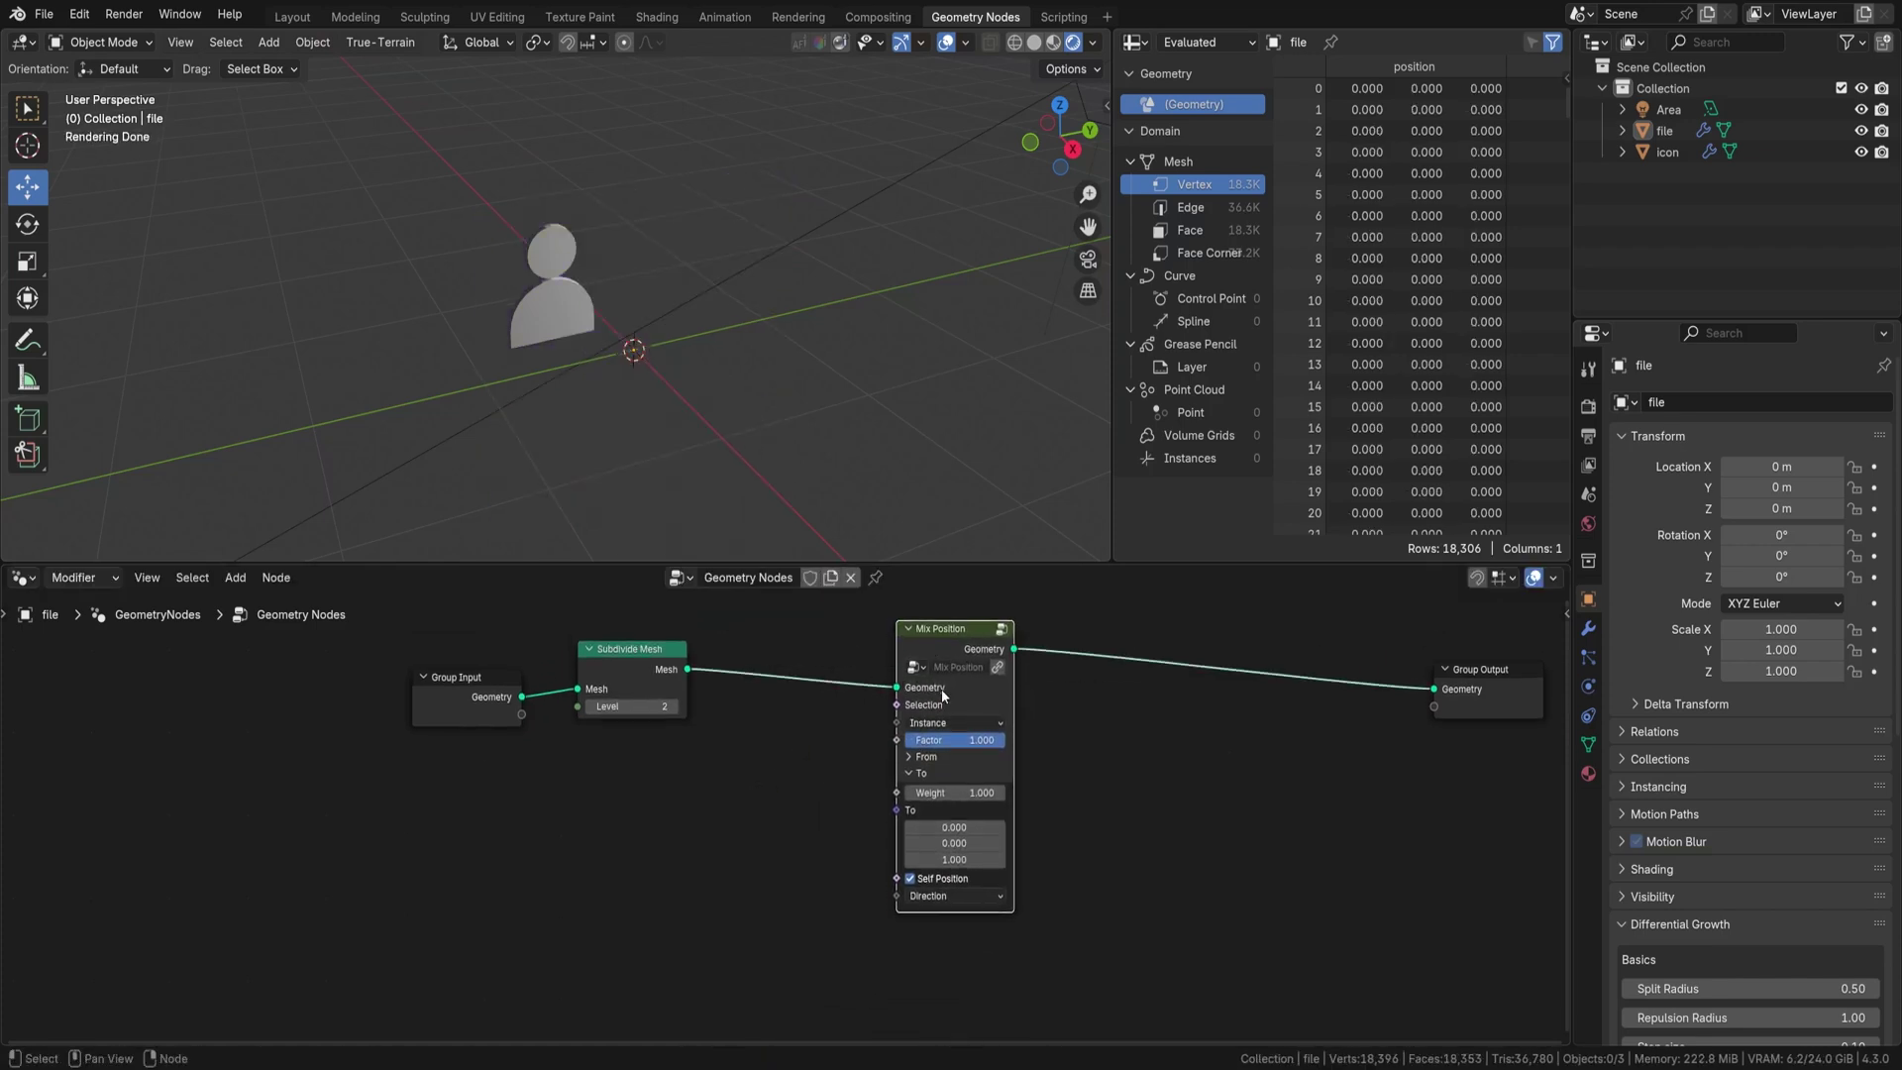
click(942, 724)
click(940, 763)
middle_drag(757, 848, 774, 807)
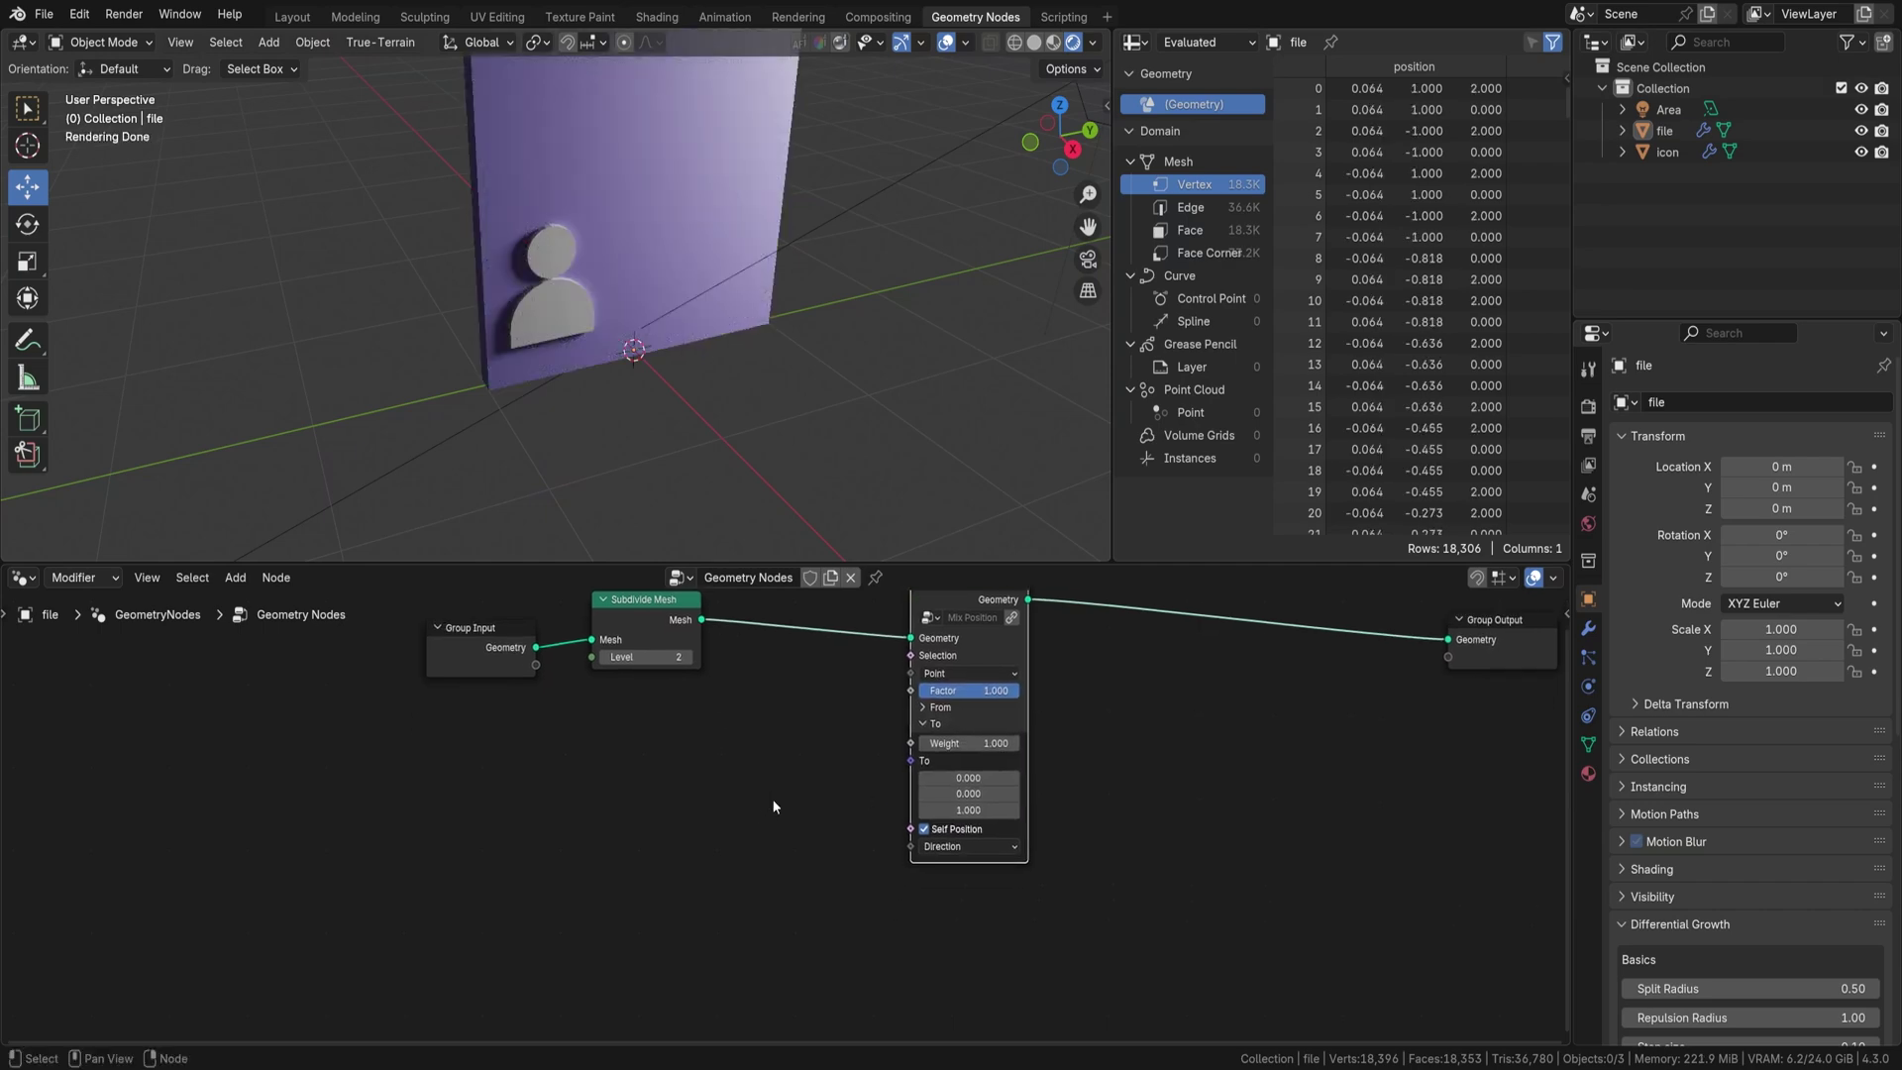
- Add an Object Fields node below the chain with icon as its Object
key(shift+a)
text(fi)
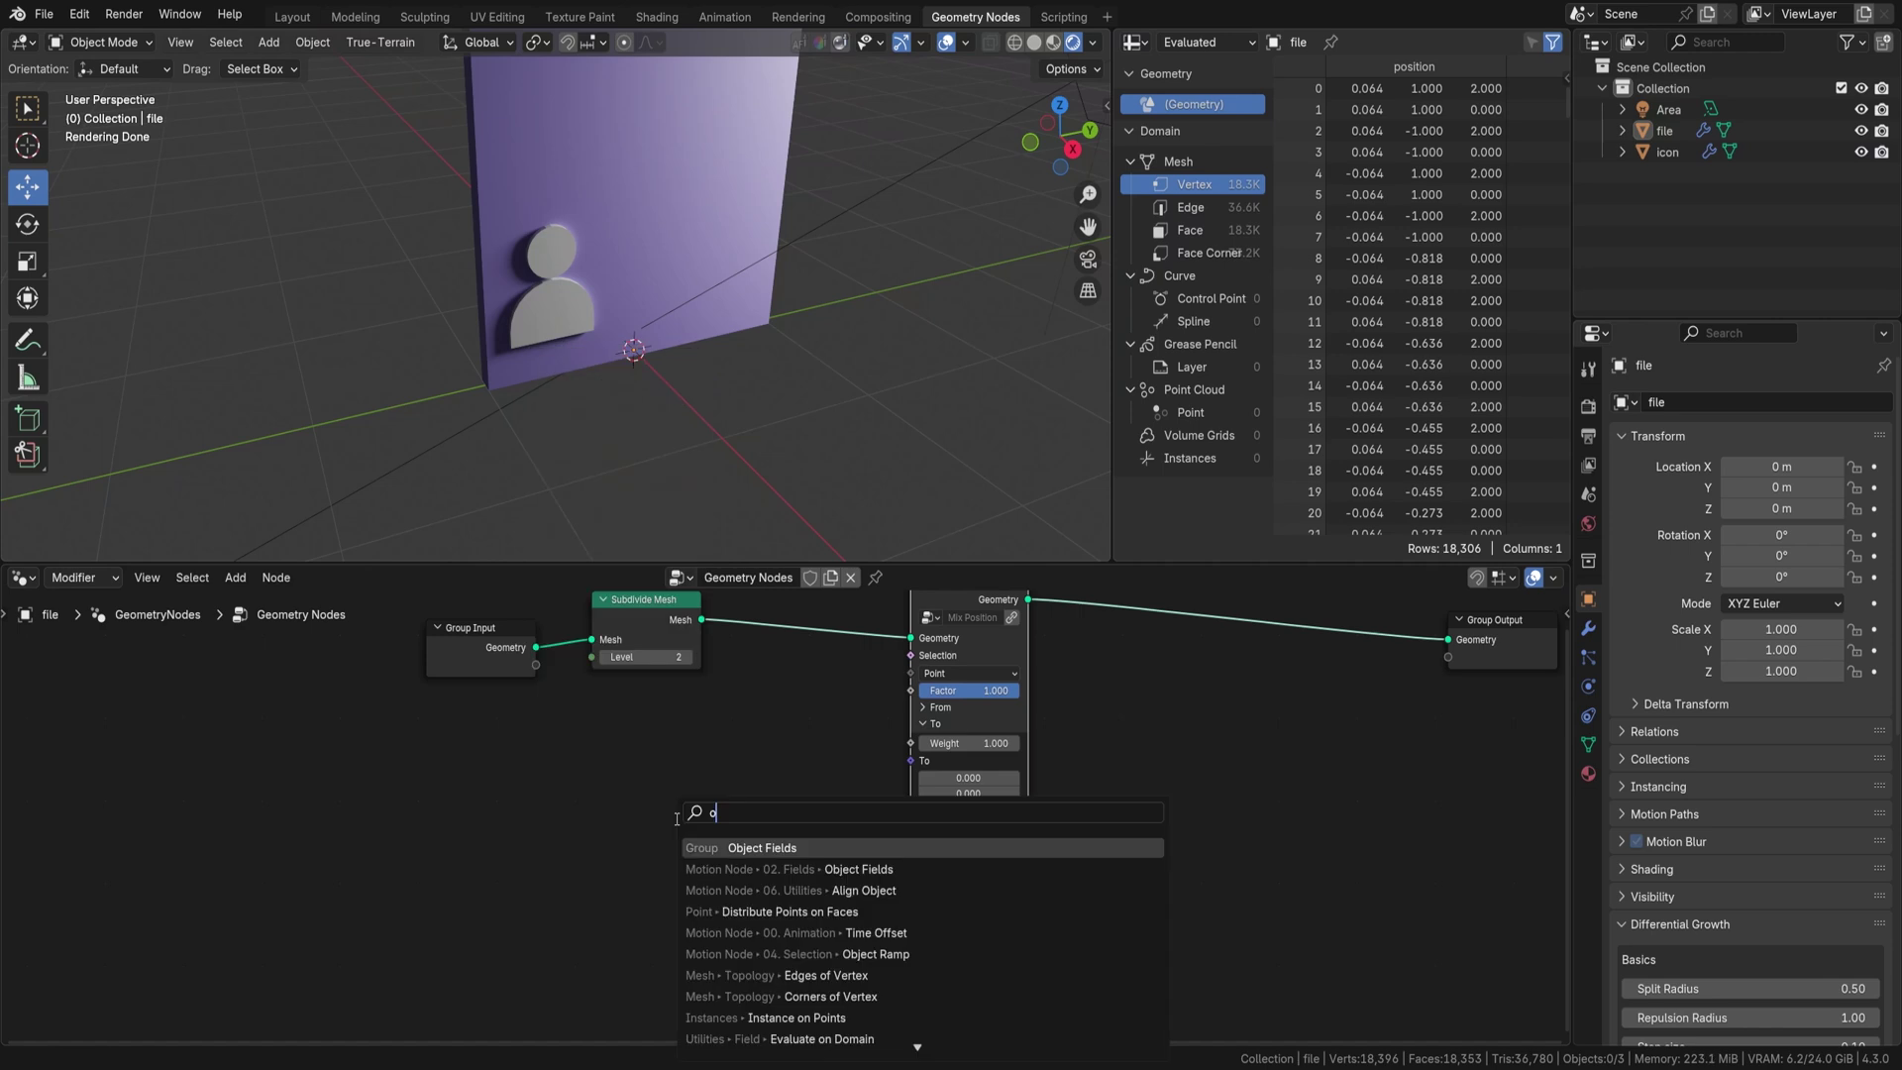
text(eld)
key(Return)
click(676, 835)
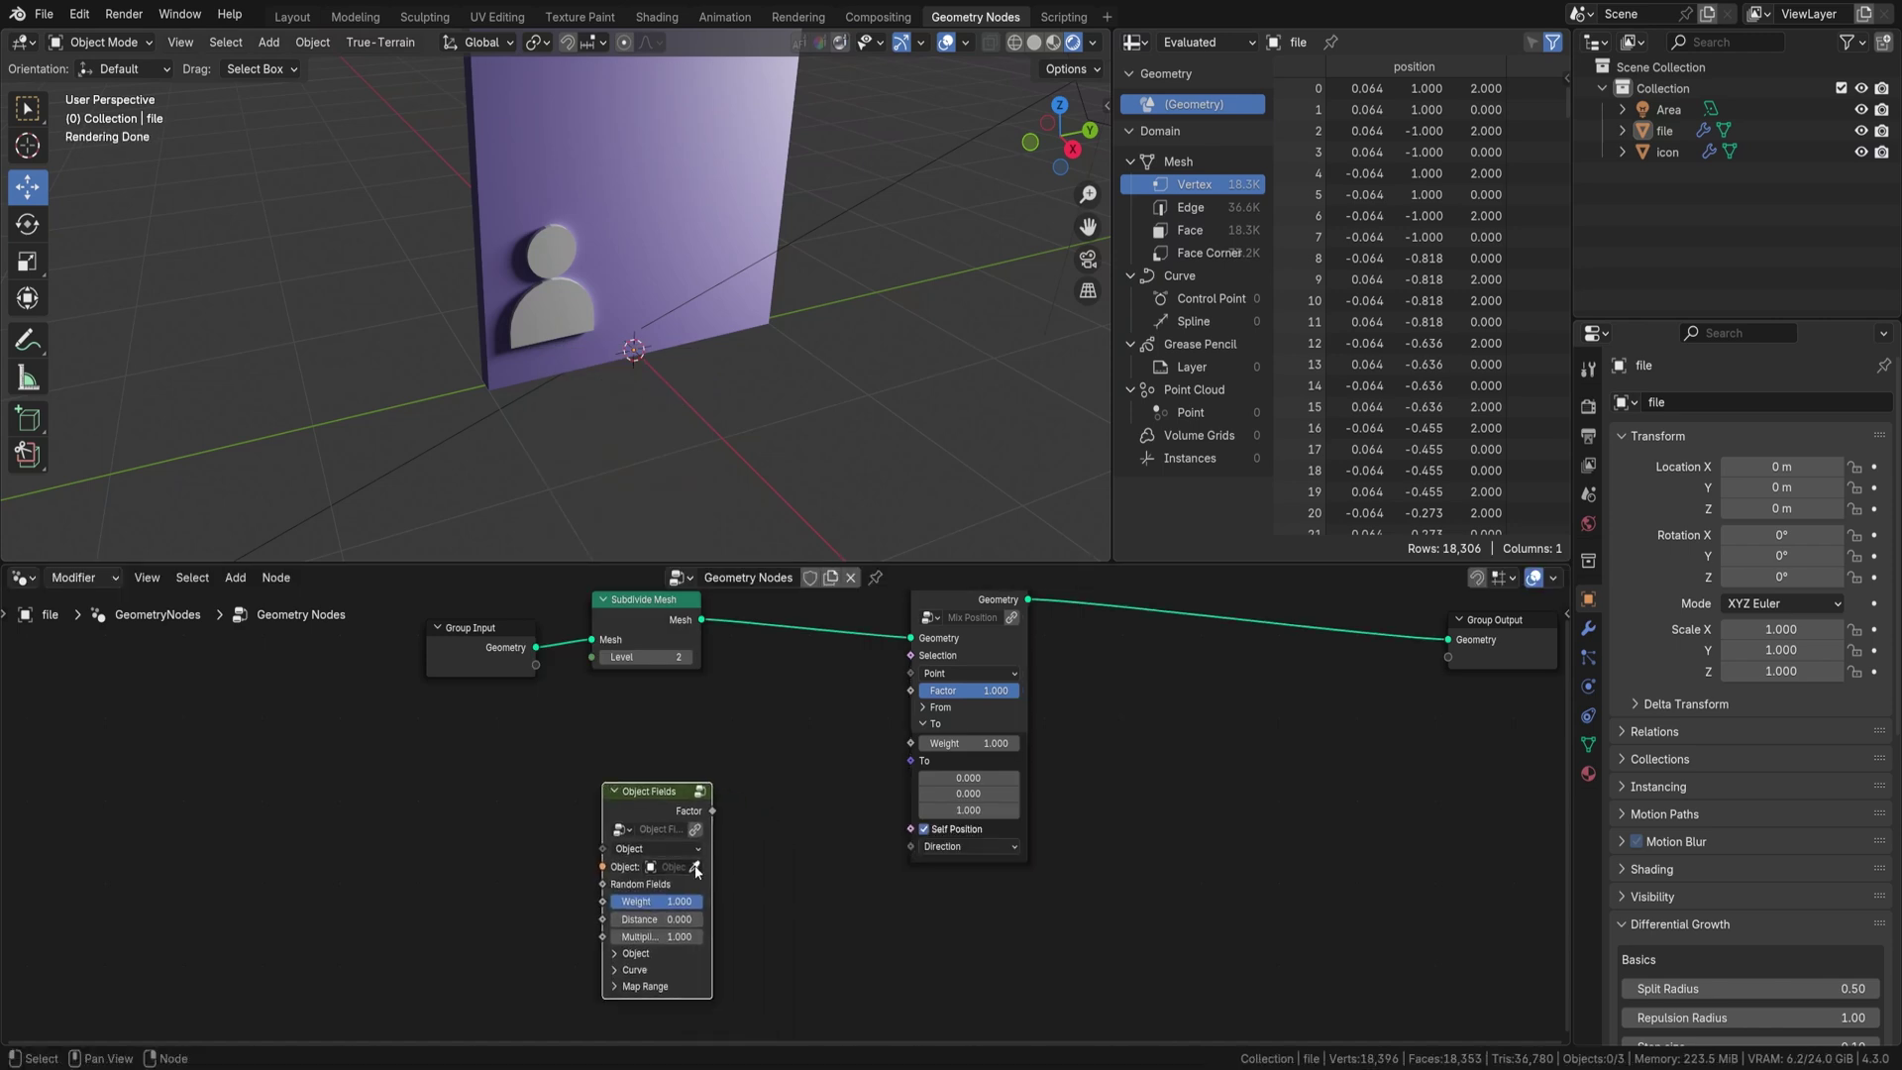
click(541, 309)
drag(707, 817, 642, 781)
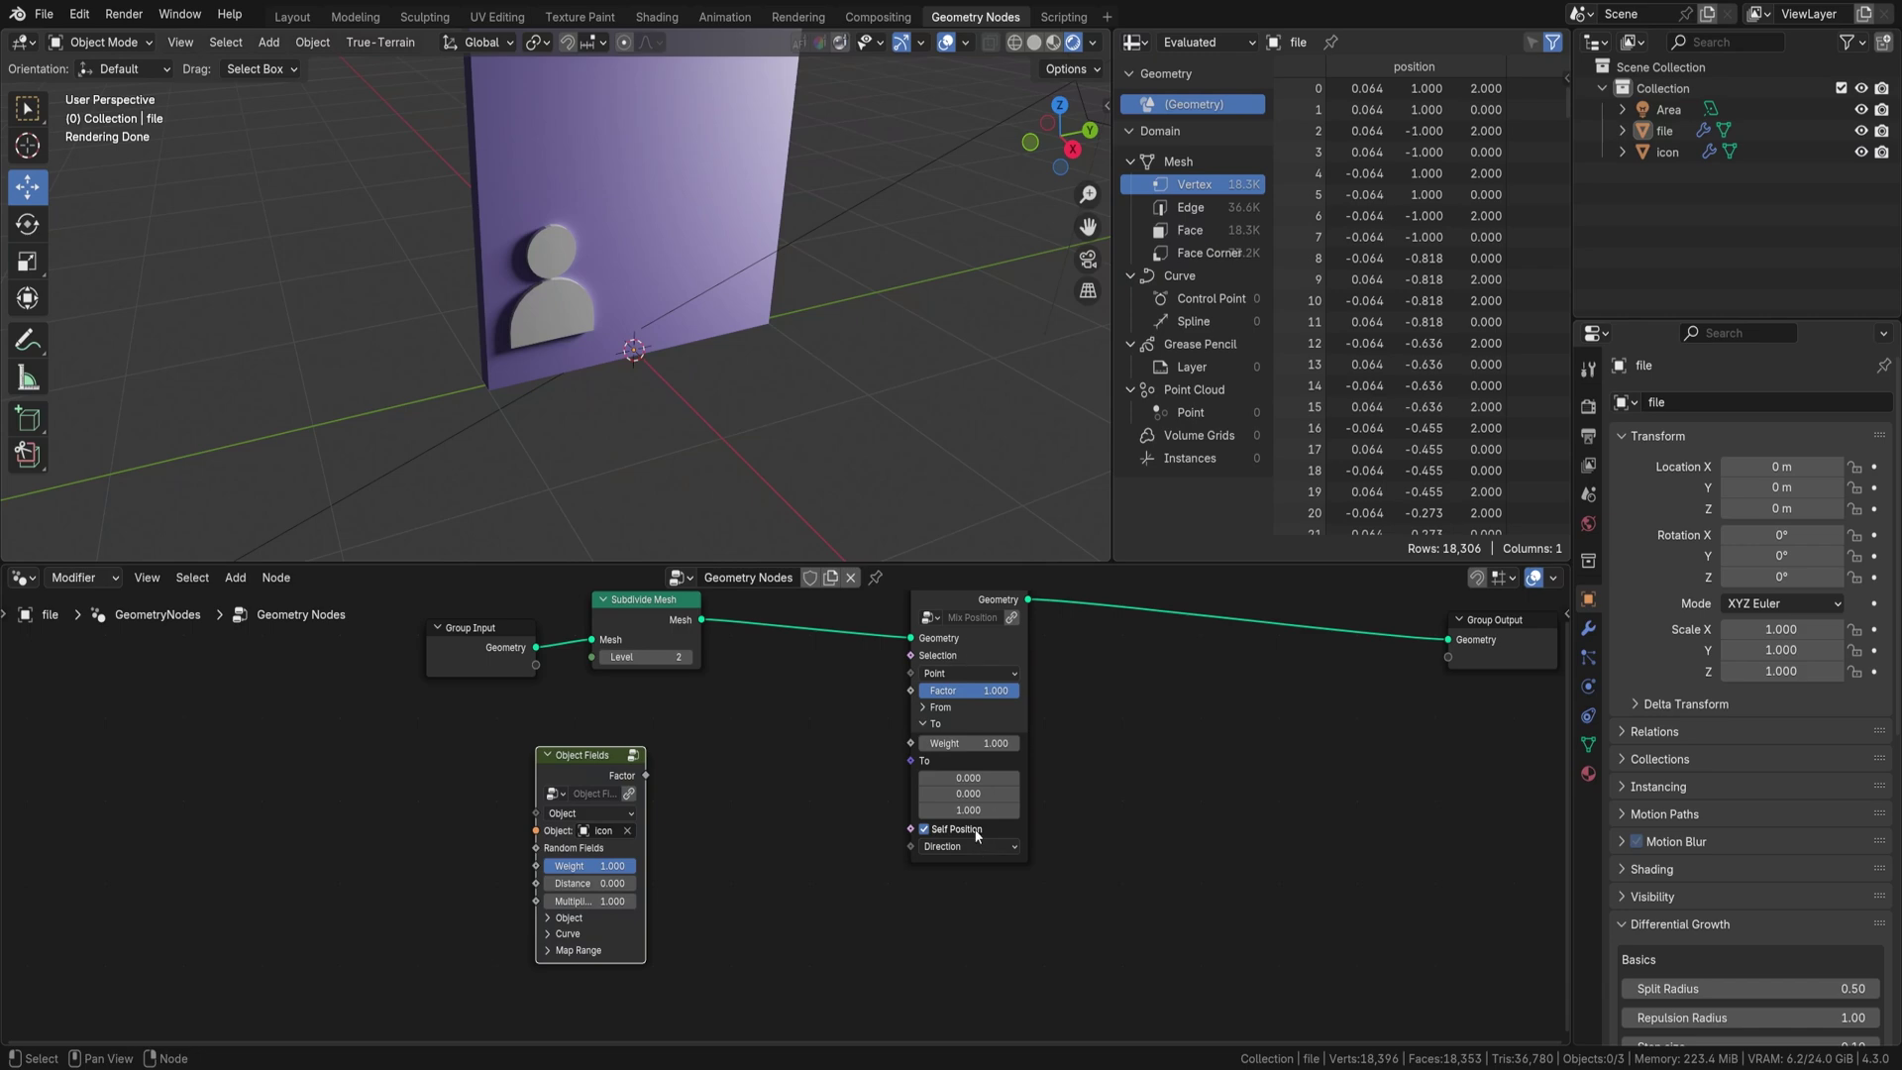
scroll(686, 904, up, 3)
- Make Mix Position follow Normals, turn off Self Position, and set To to (0.2, 0, 0)
click(706, 929)
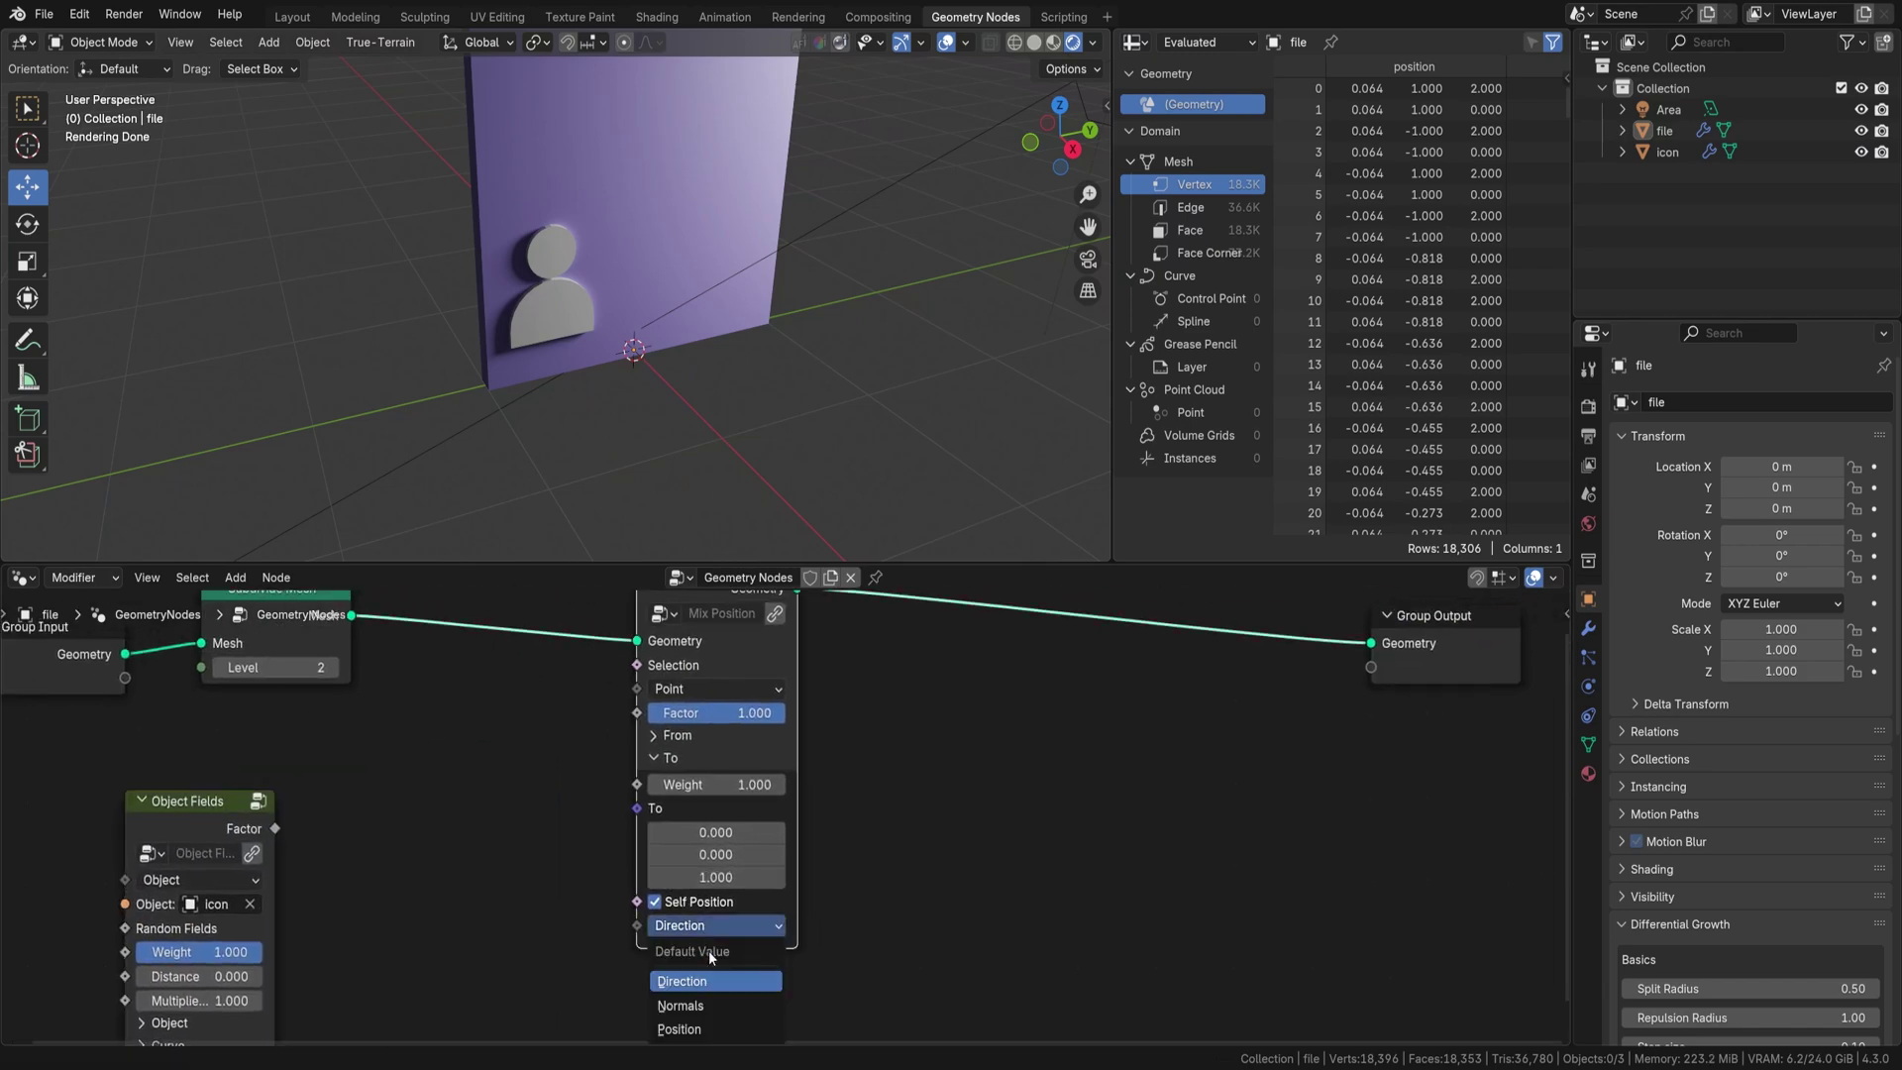
click(699, 976)
click(693, 902)
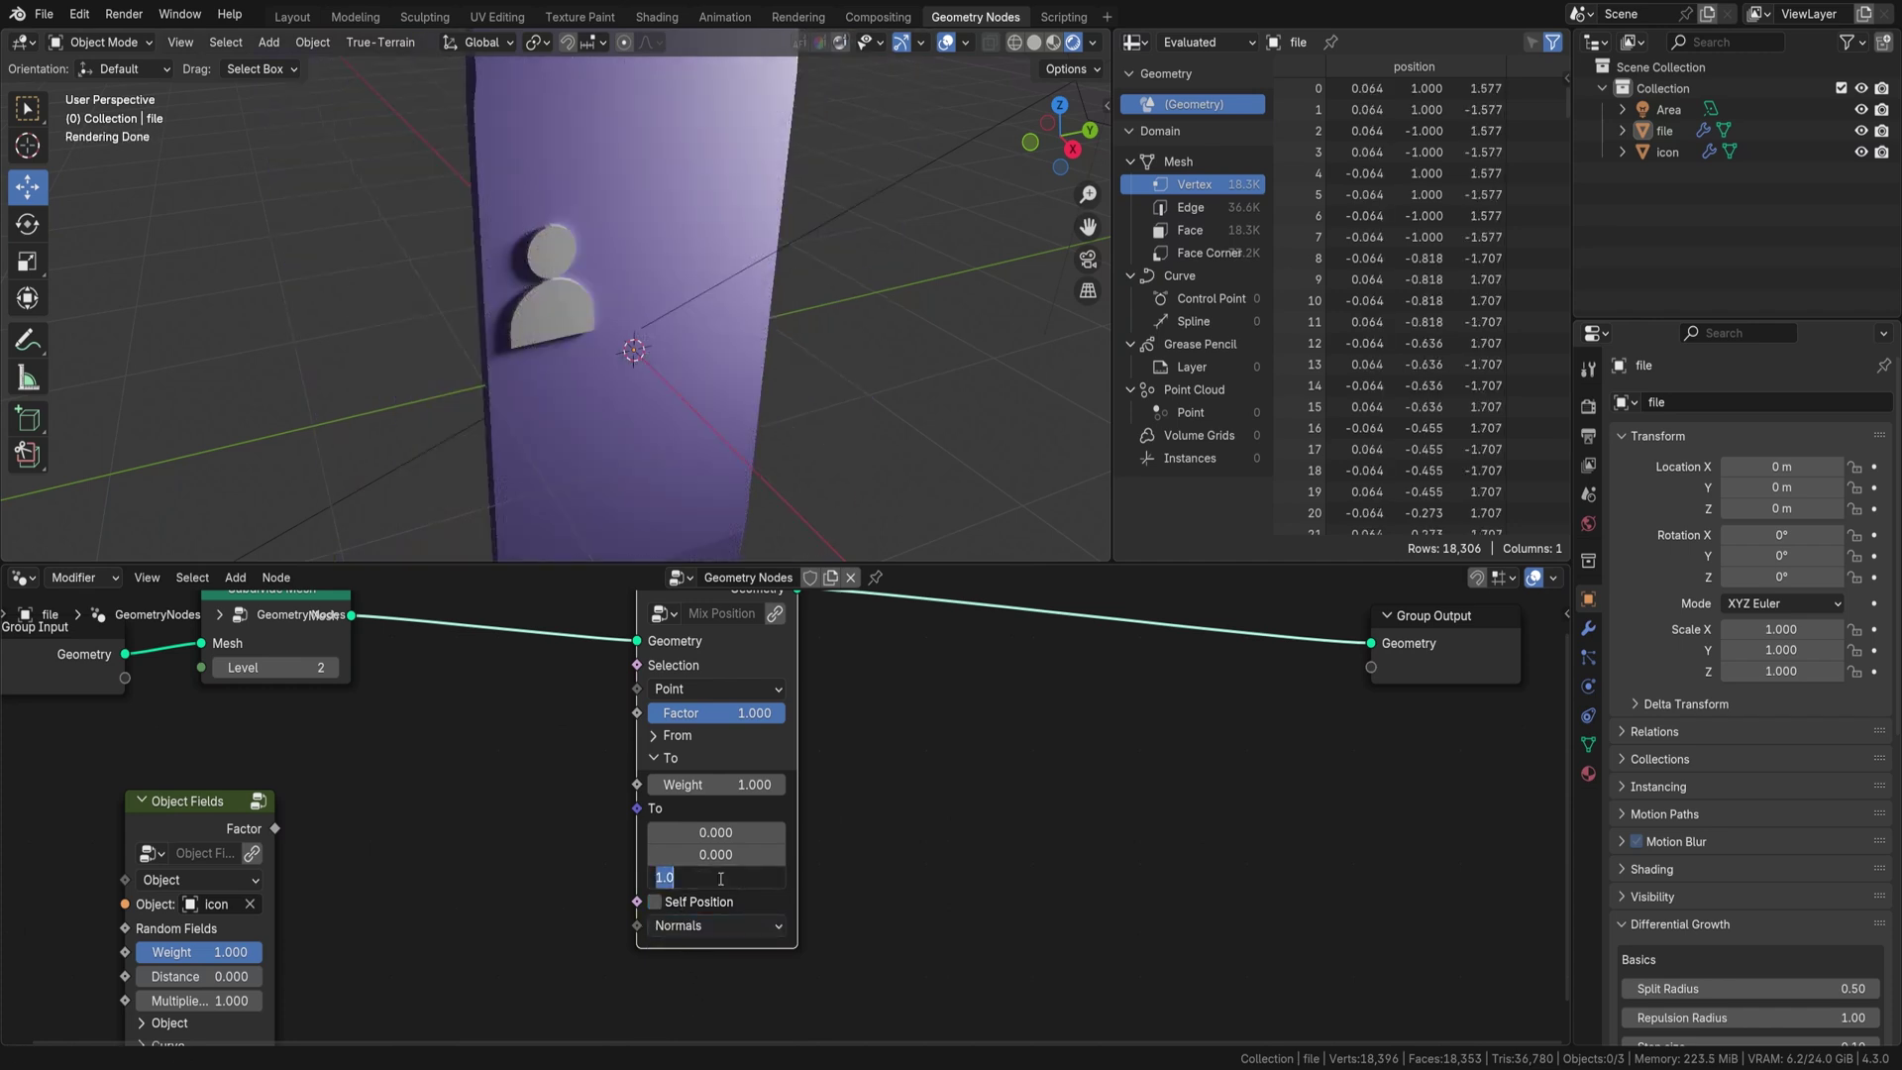
text(0)
key(Return)
middle_drag(650, 337, 735, 393)
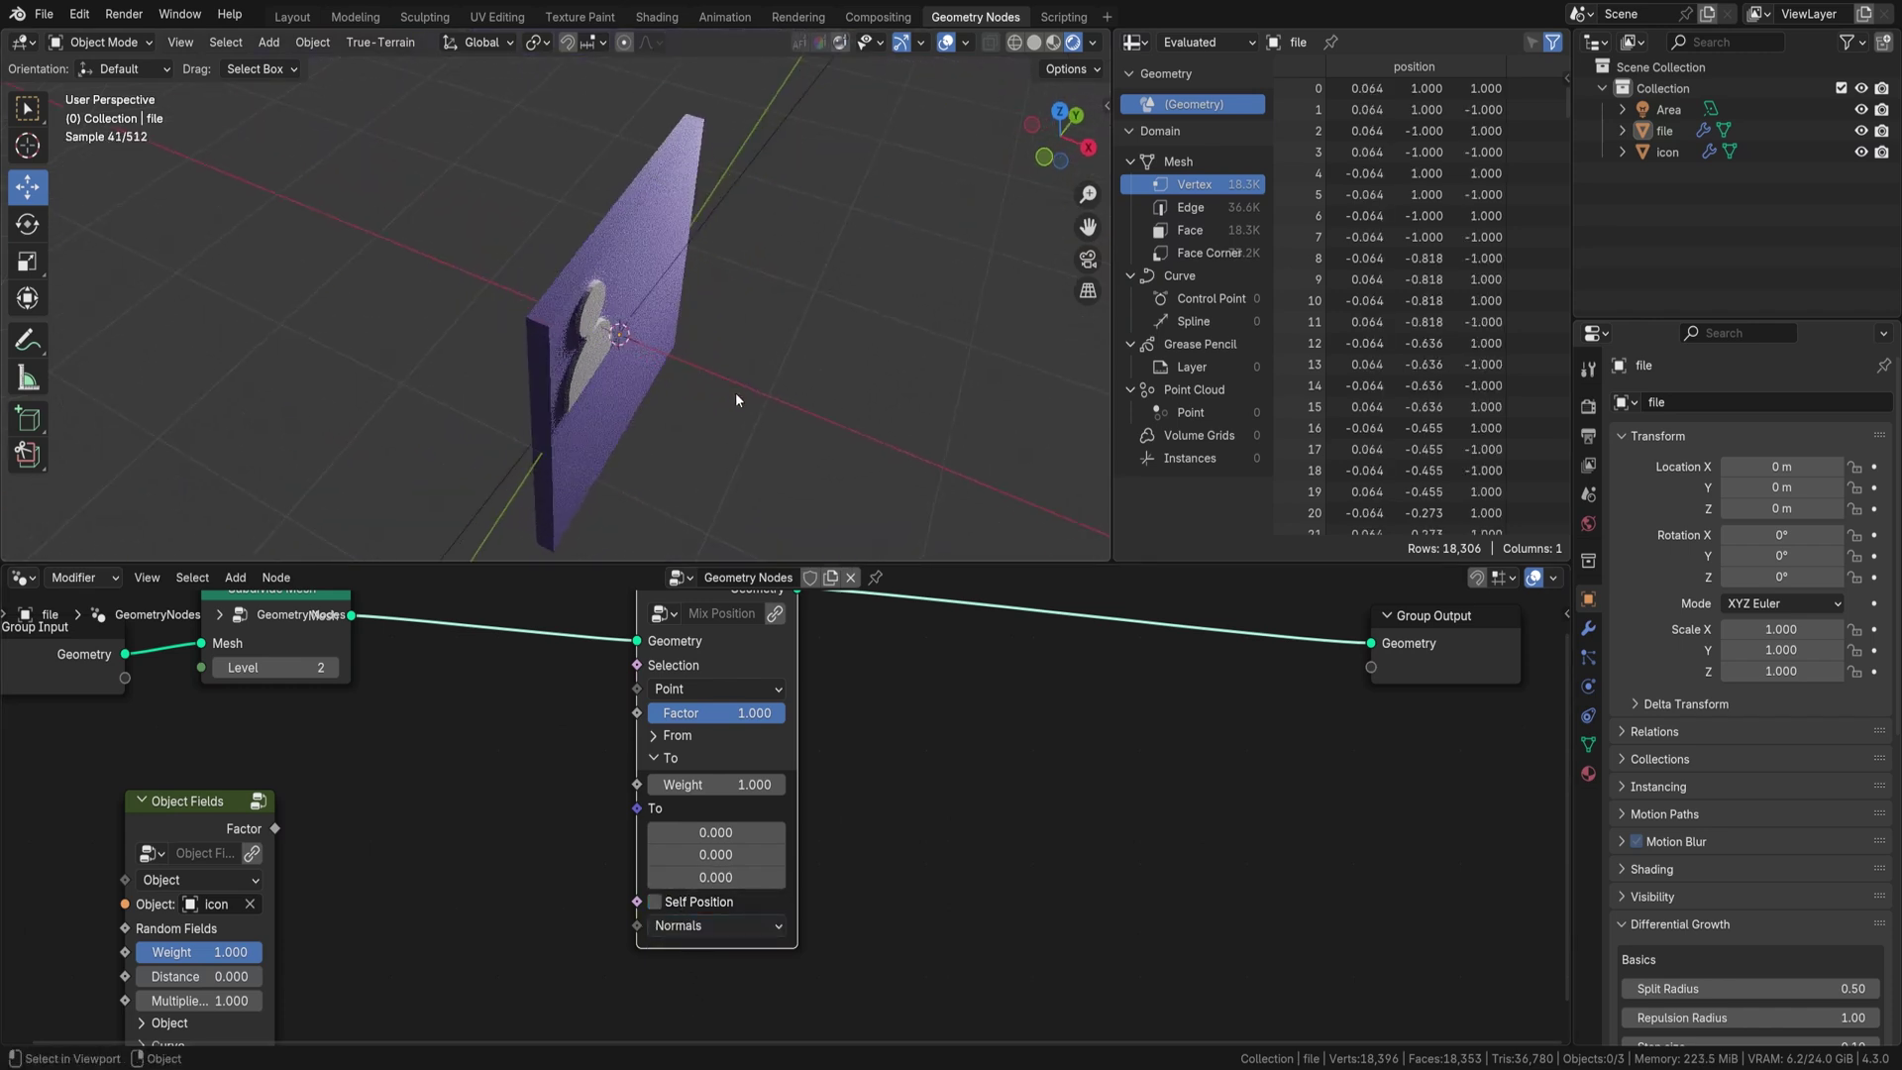
click(741, 834)
text(0.200)
key(Return)
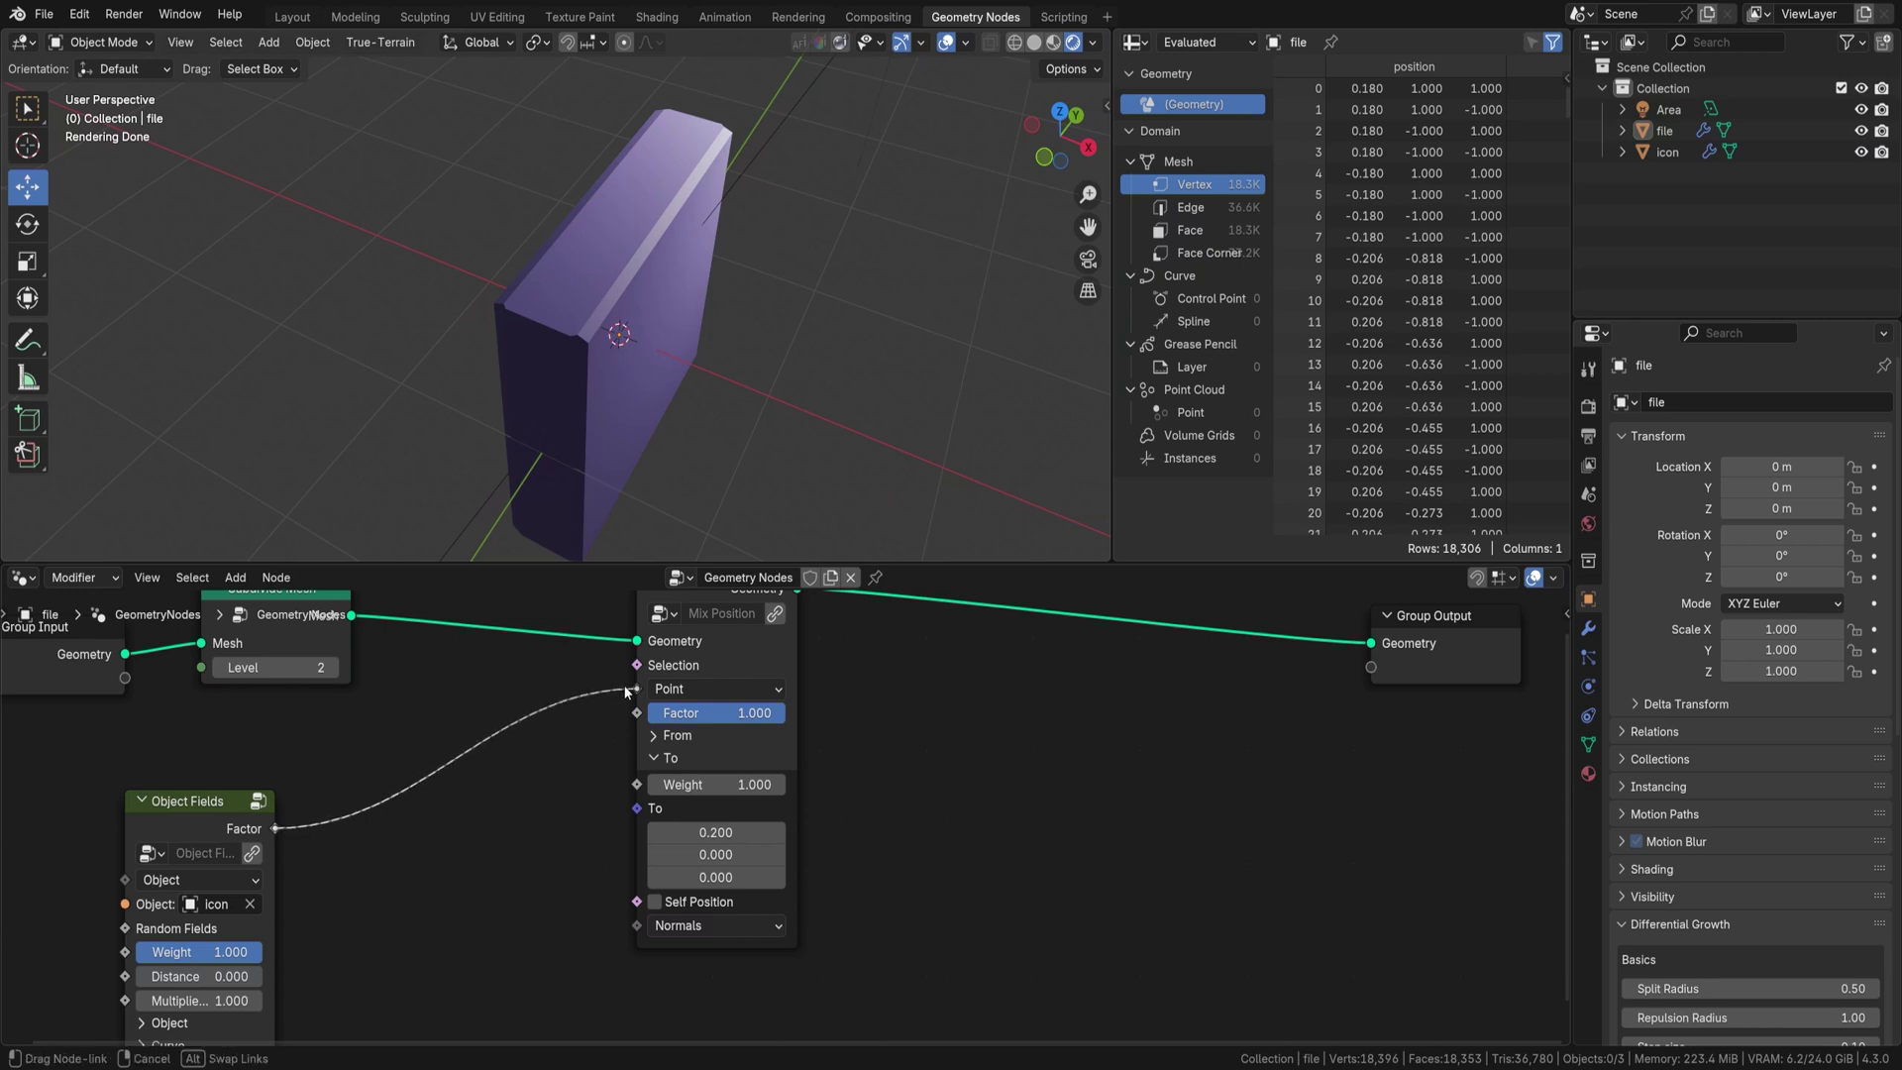
- Feed the Object Fields Factor into the Mix Position Factor and expand its Object options
drag(596, 706, 618, 711)
scroll(568, 770, down, 1)
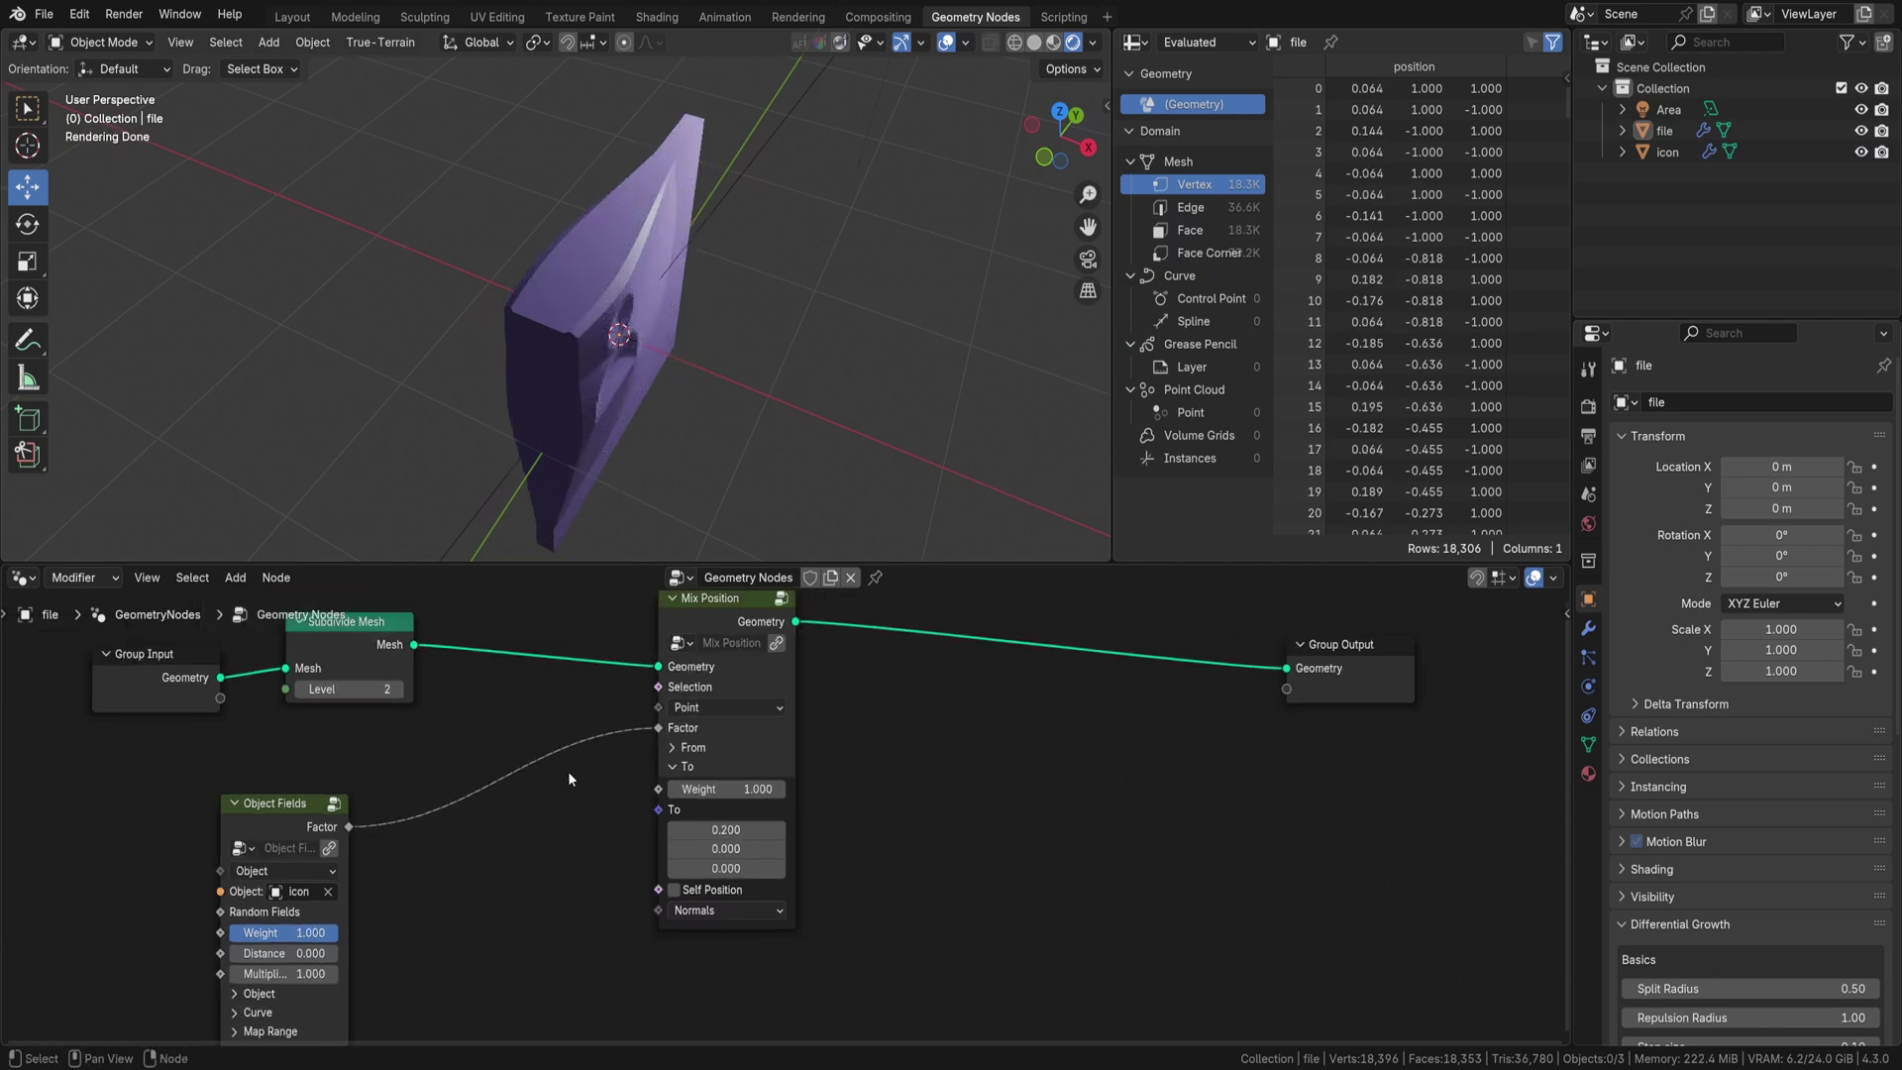
scroll(519, 775, up, 1)
scroll(516, 896, up, 1)
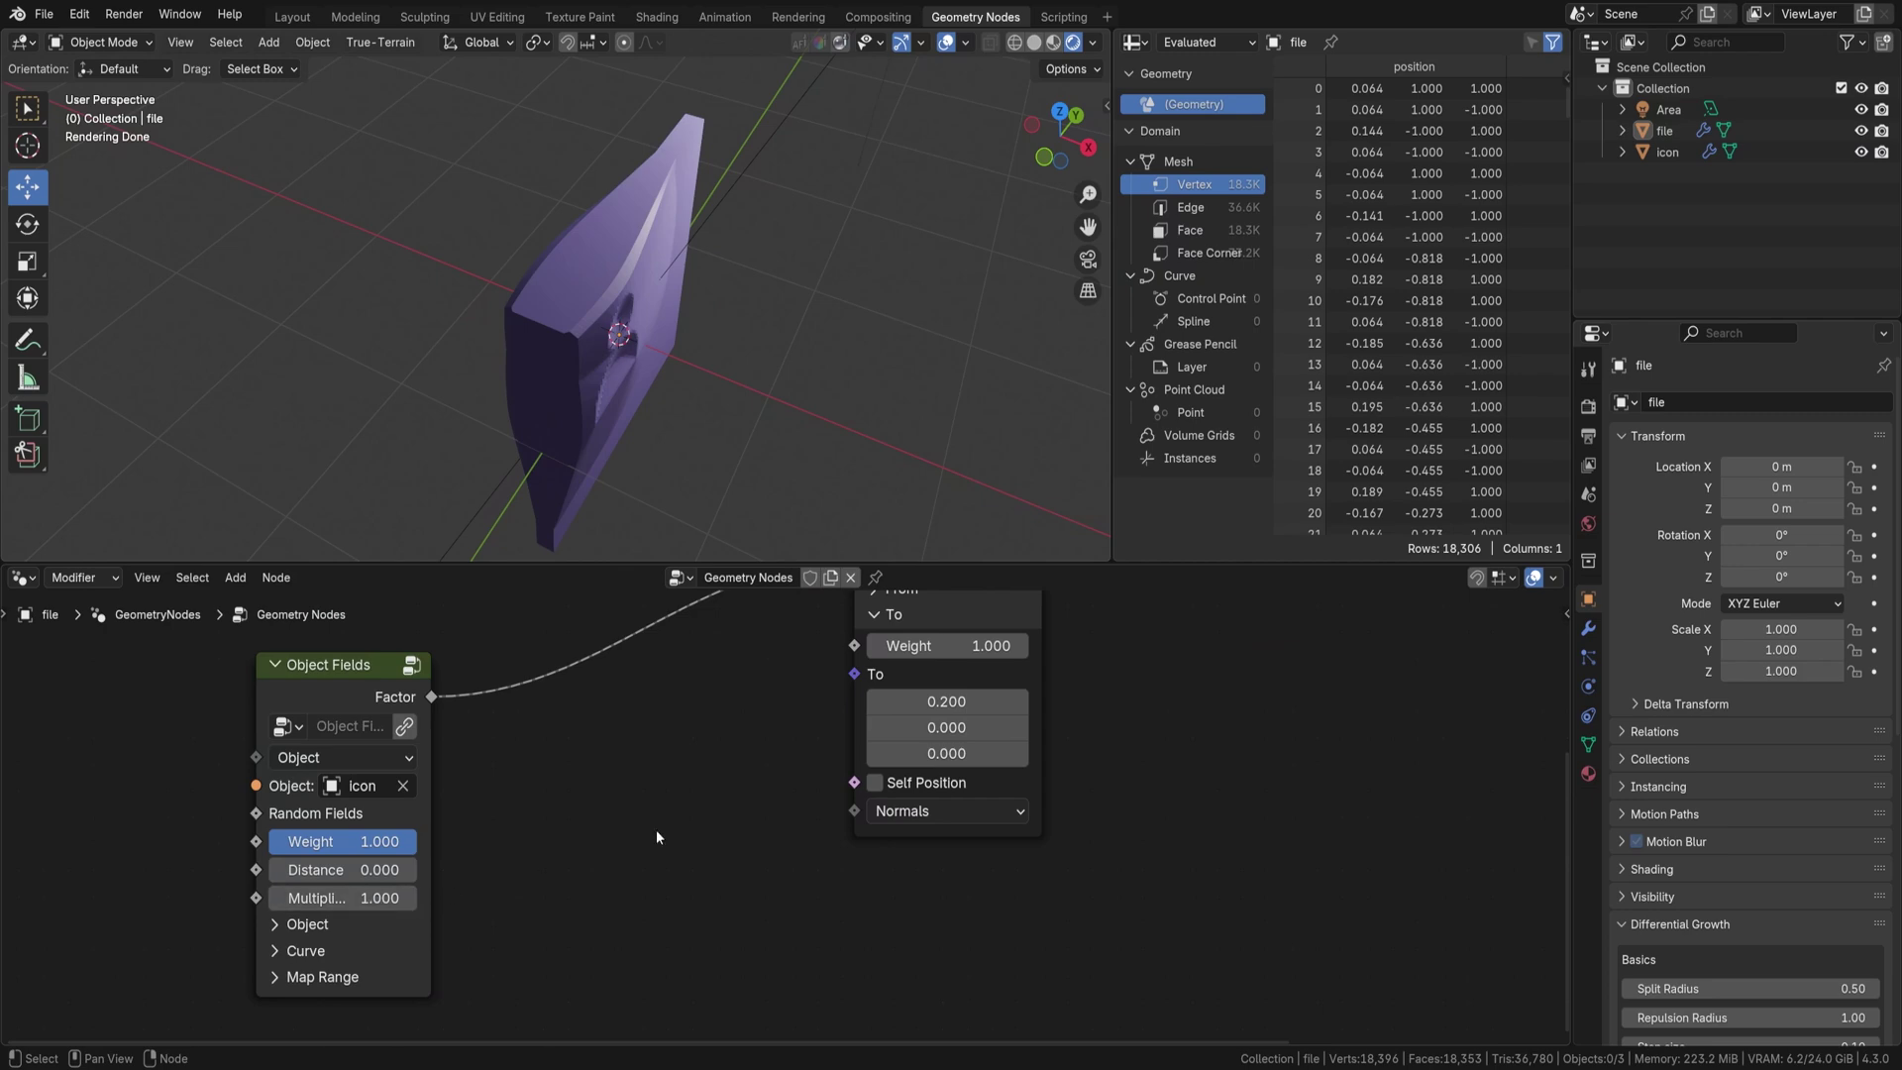
click(380, 910)
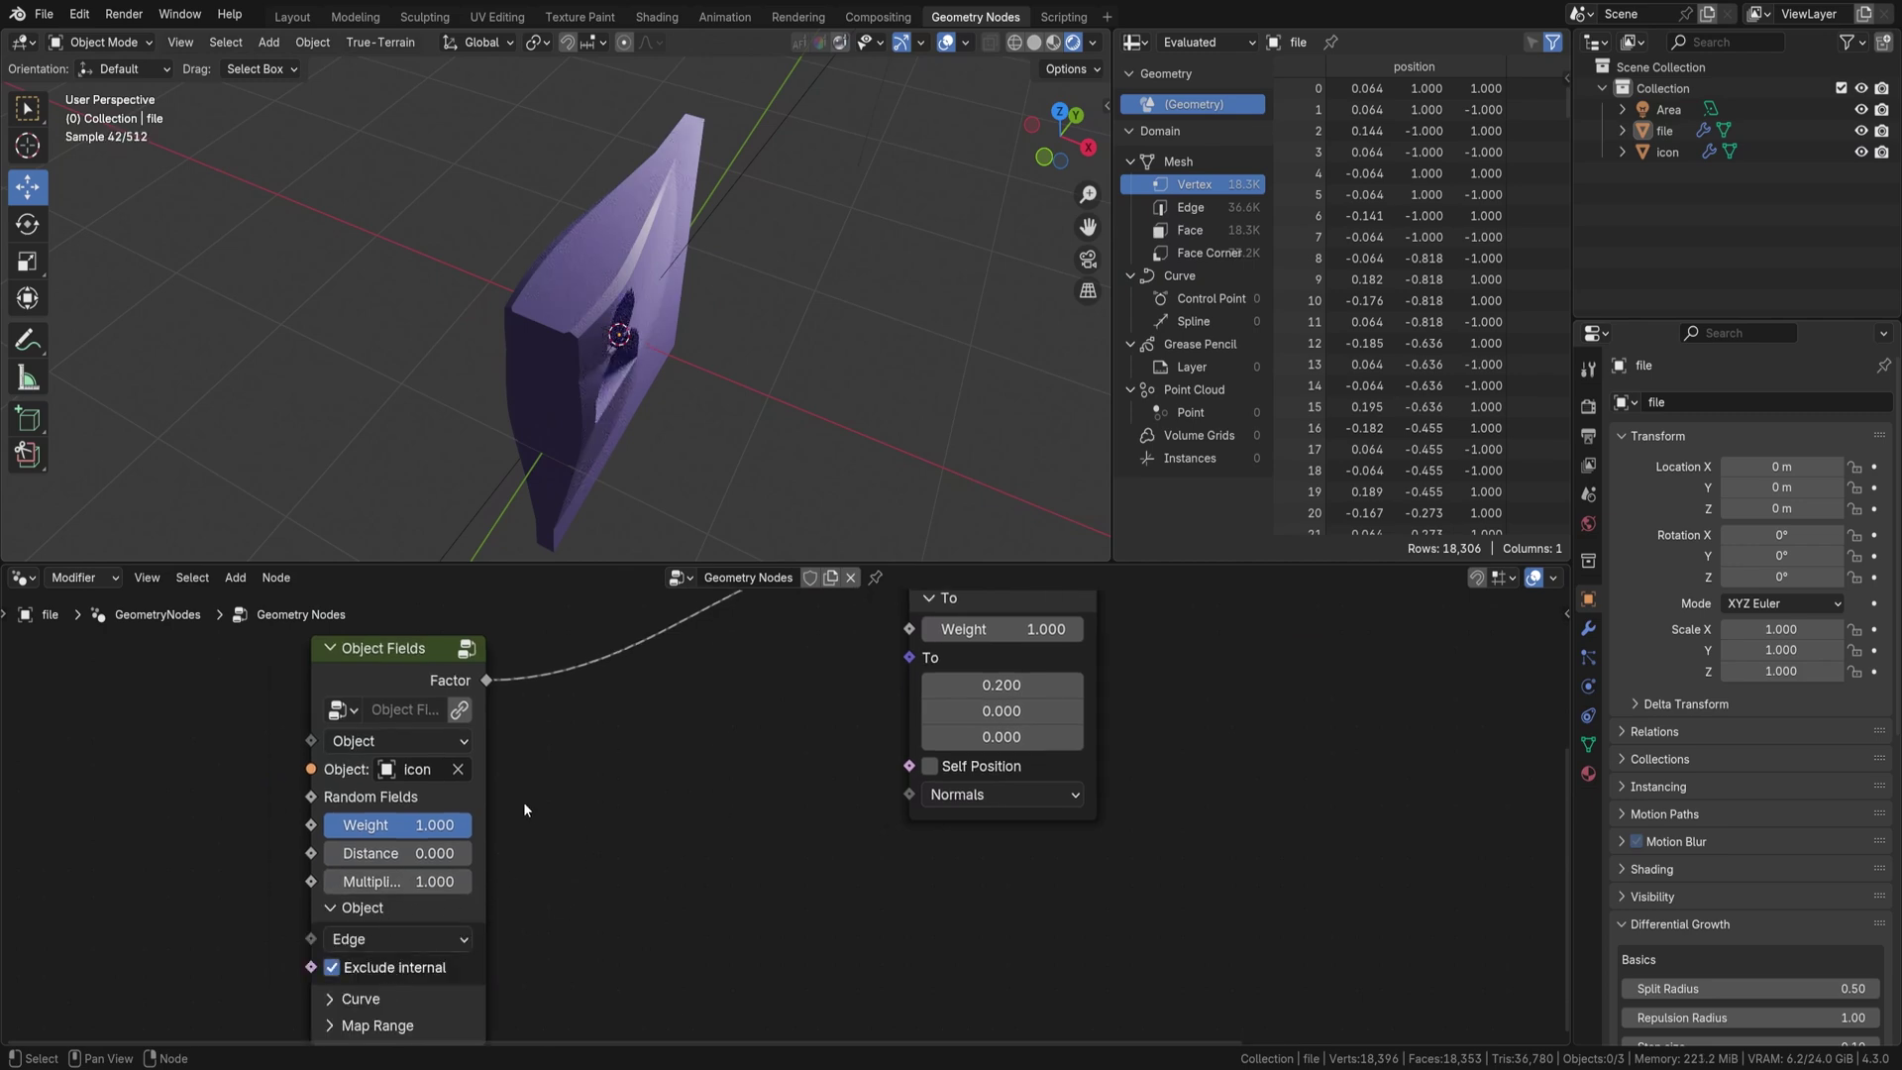
middle_drag(525, 809, 452, 812)
- Insert a Color Ramp on the Factor link with B-Spline interpolation
key(shift+a)
text(colo)
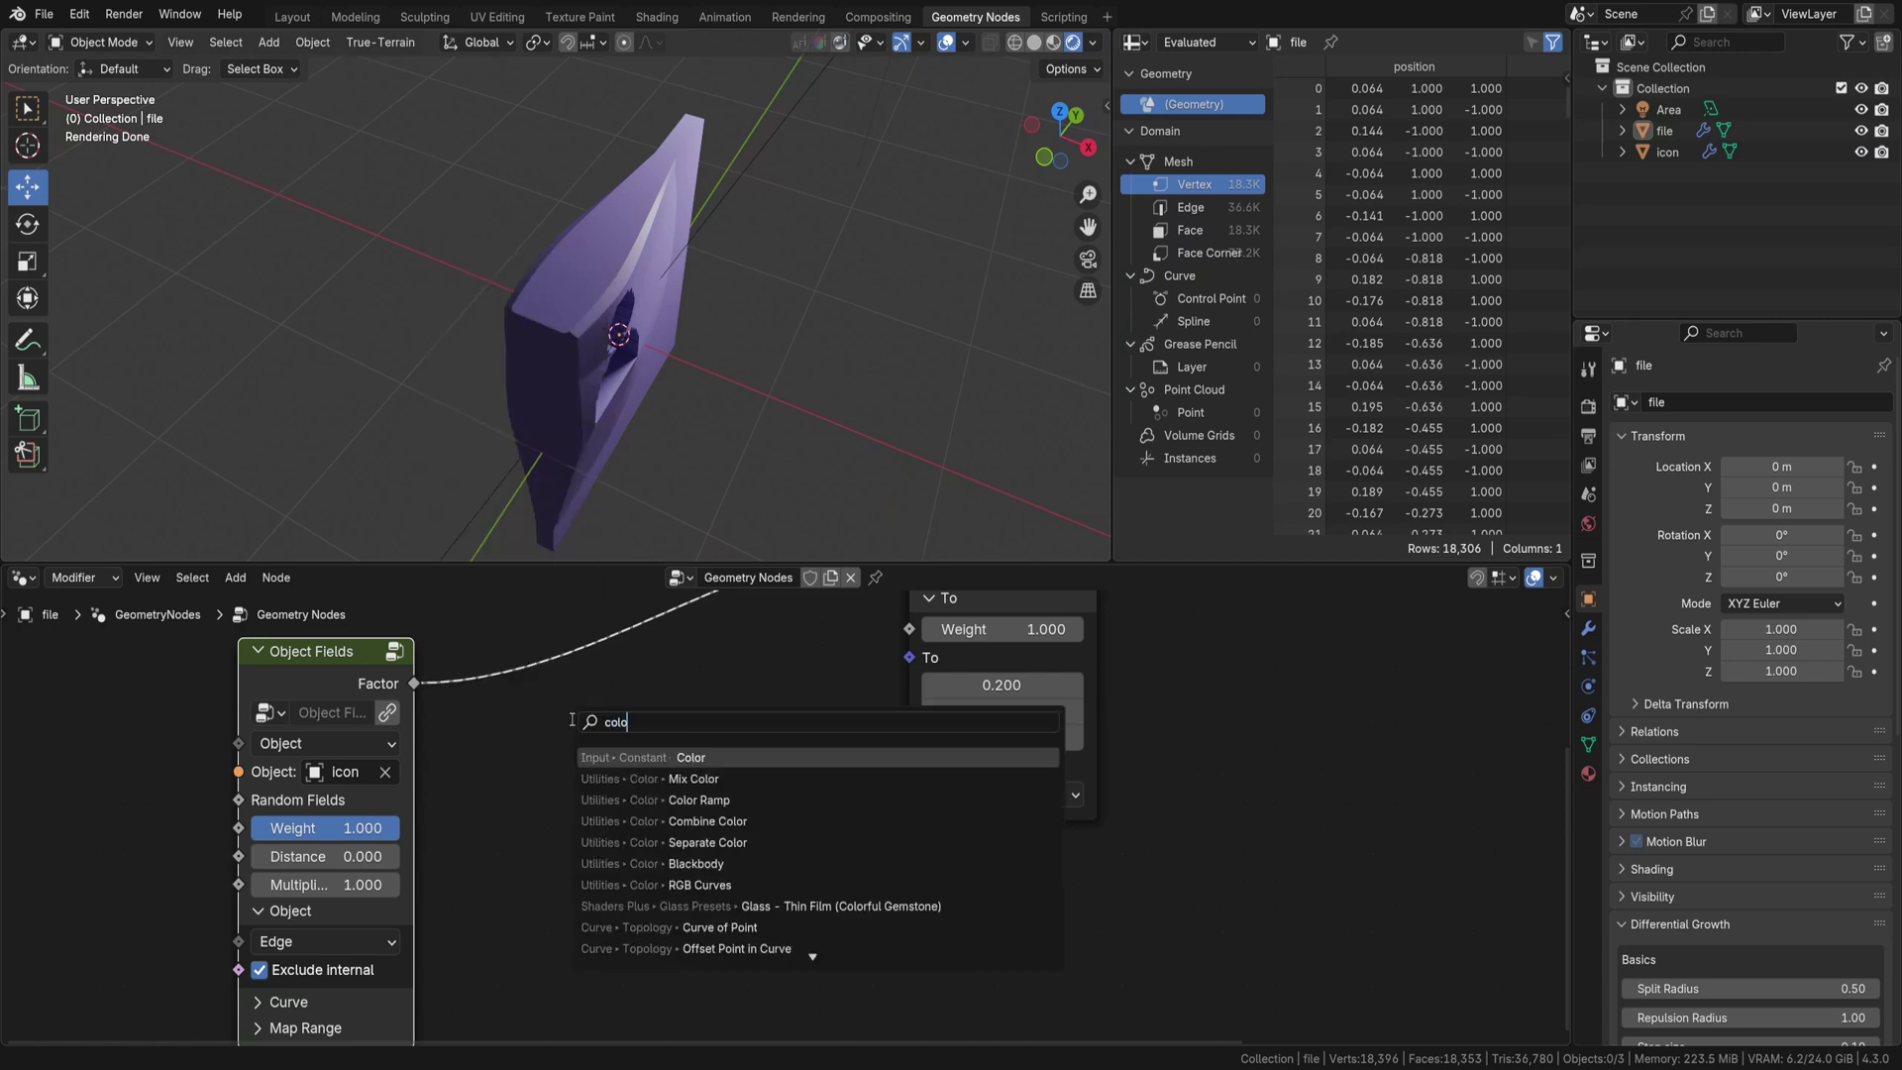
text(ra)
key(Return)
click(469, 656)
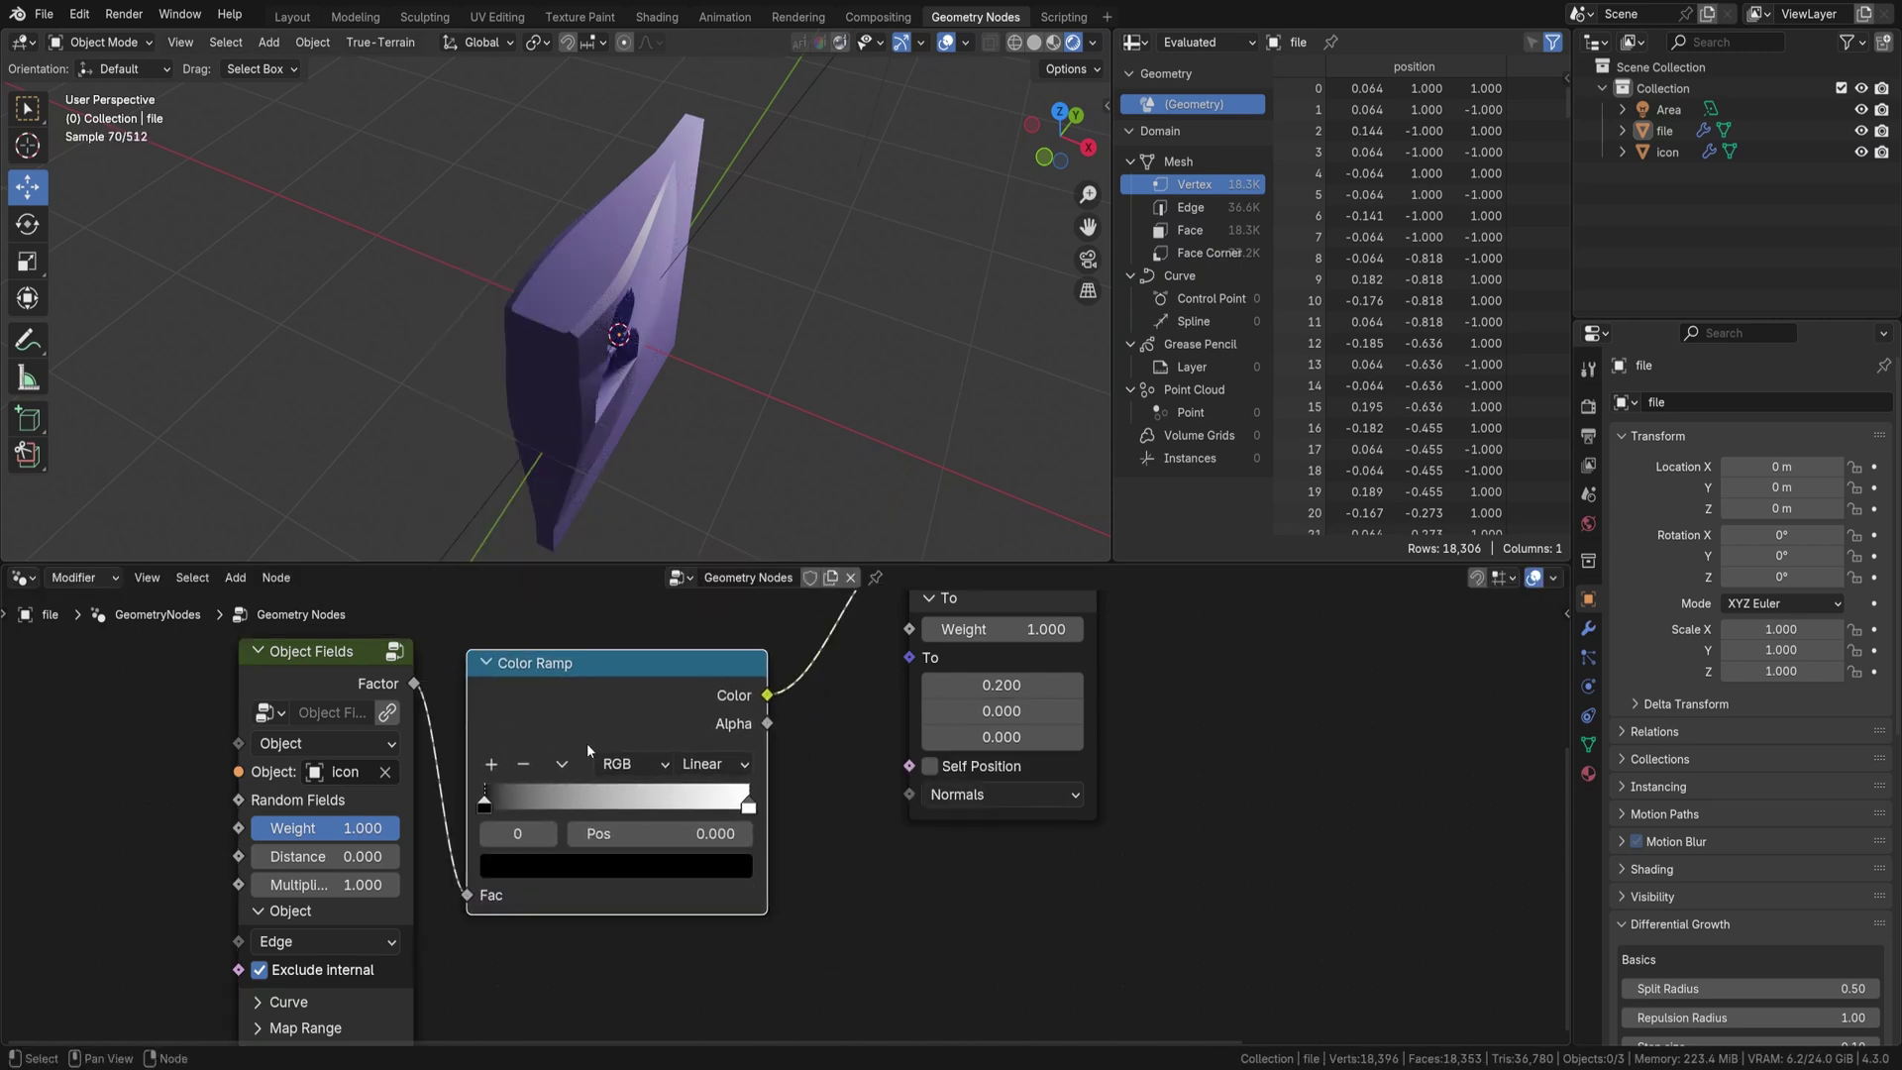
click(696, 767)
click(723, 914)
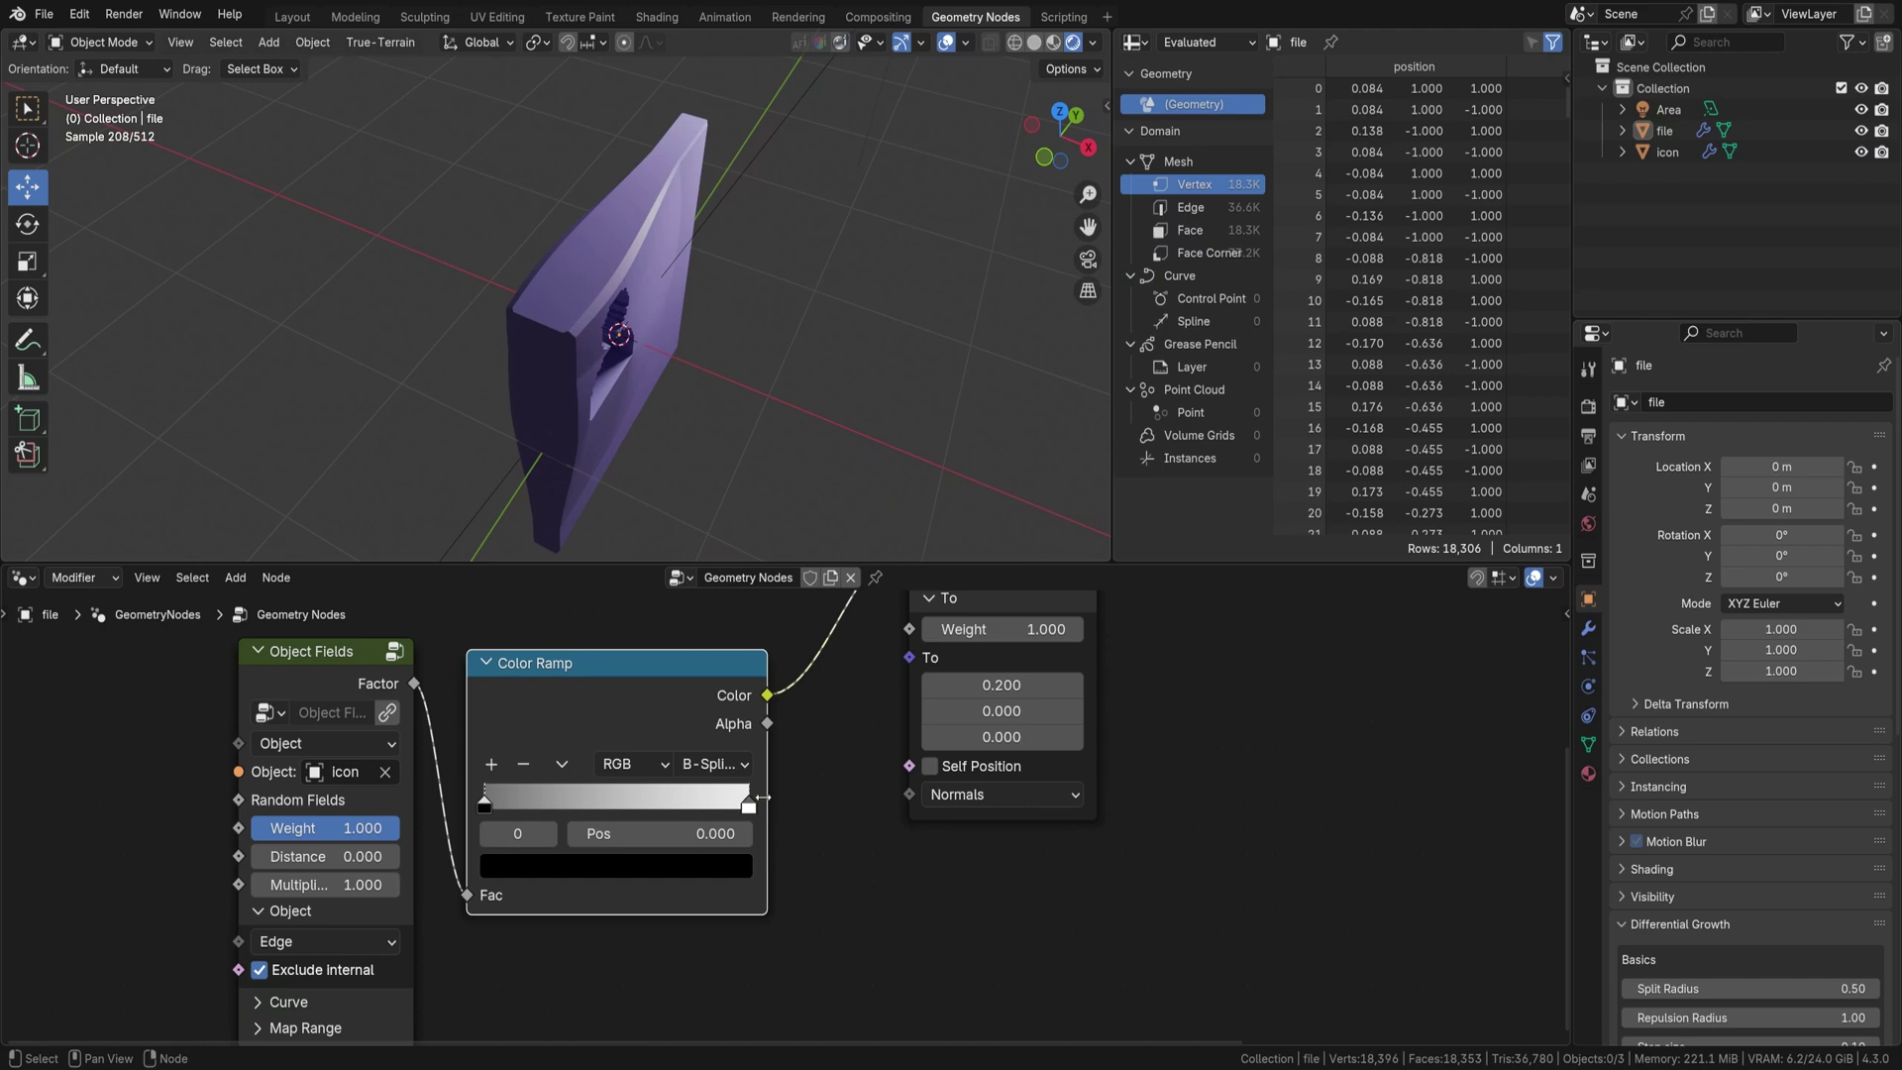
- Slide the white ramp stop to about 0.36 and add a black stop
click(671, 799)
drag(652, 800, 579, 803)
click(489, 765)
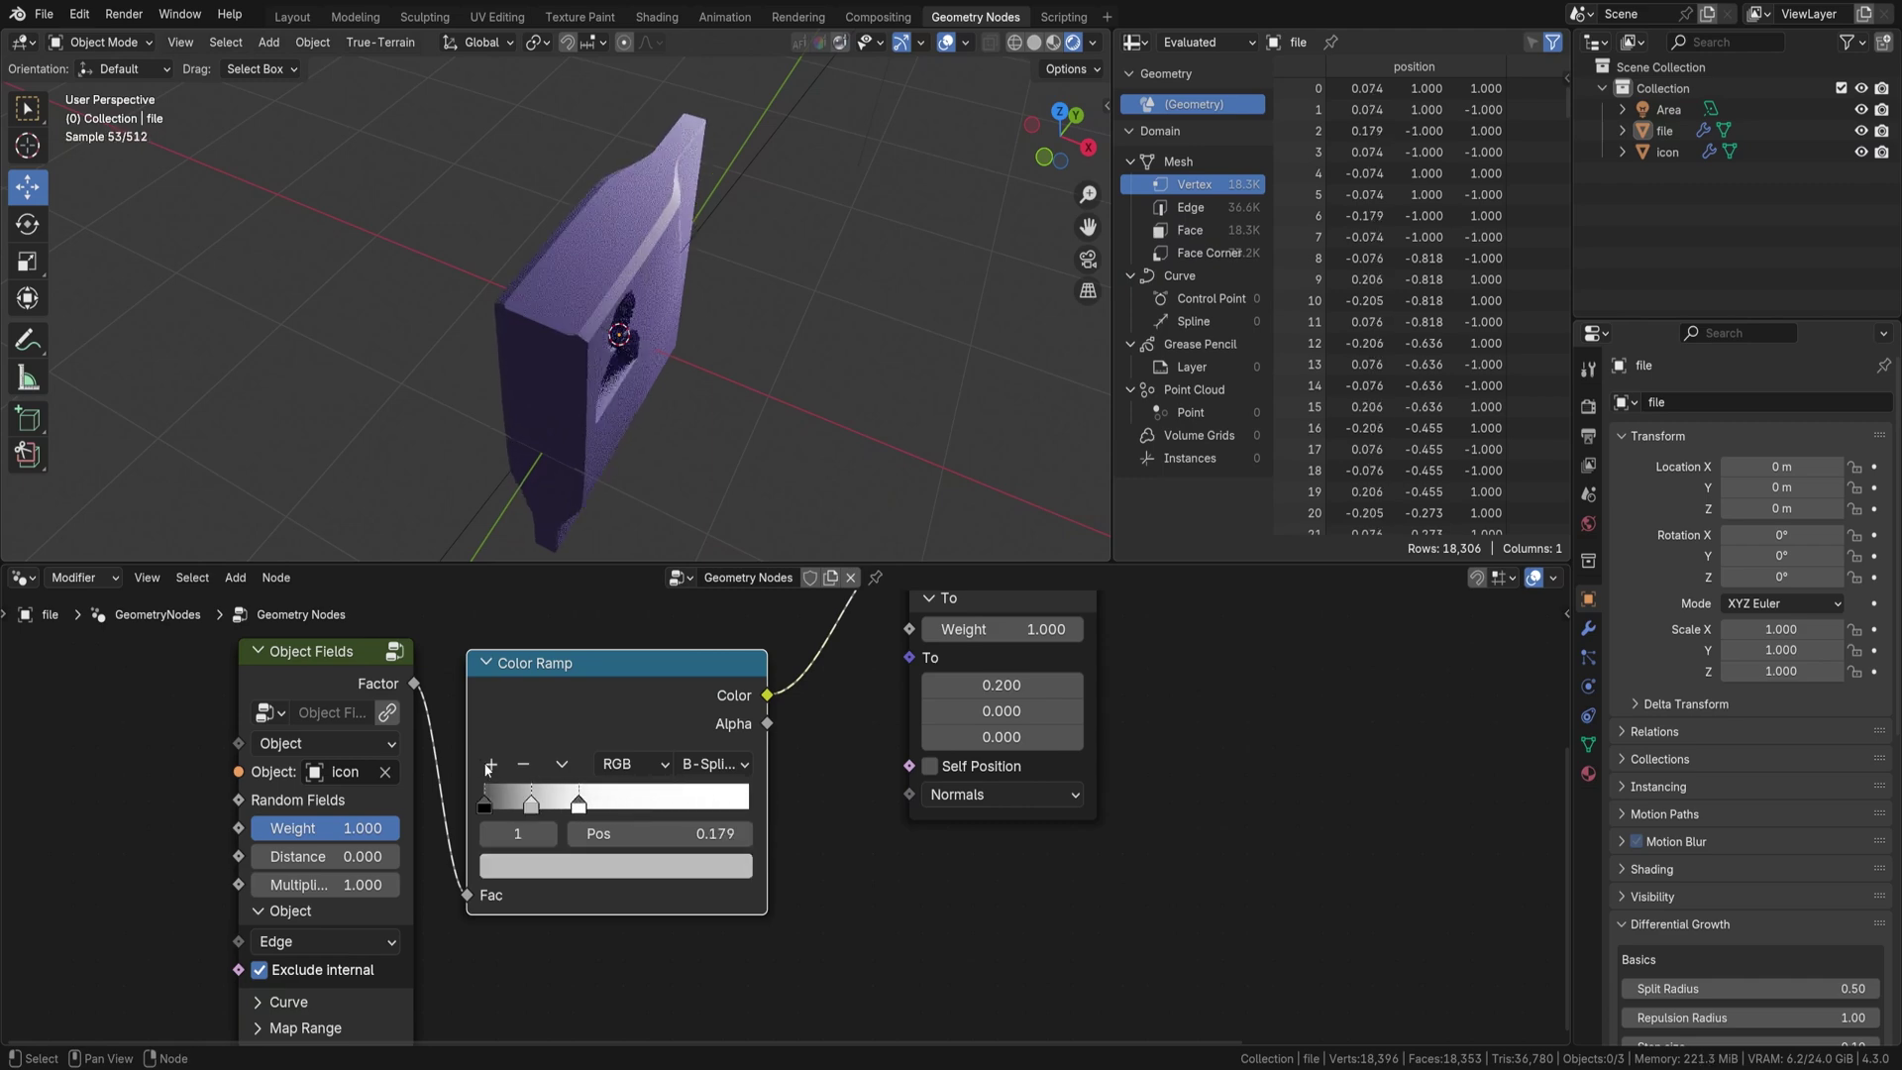
click(642, 866)
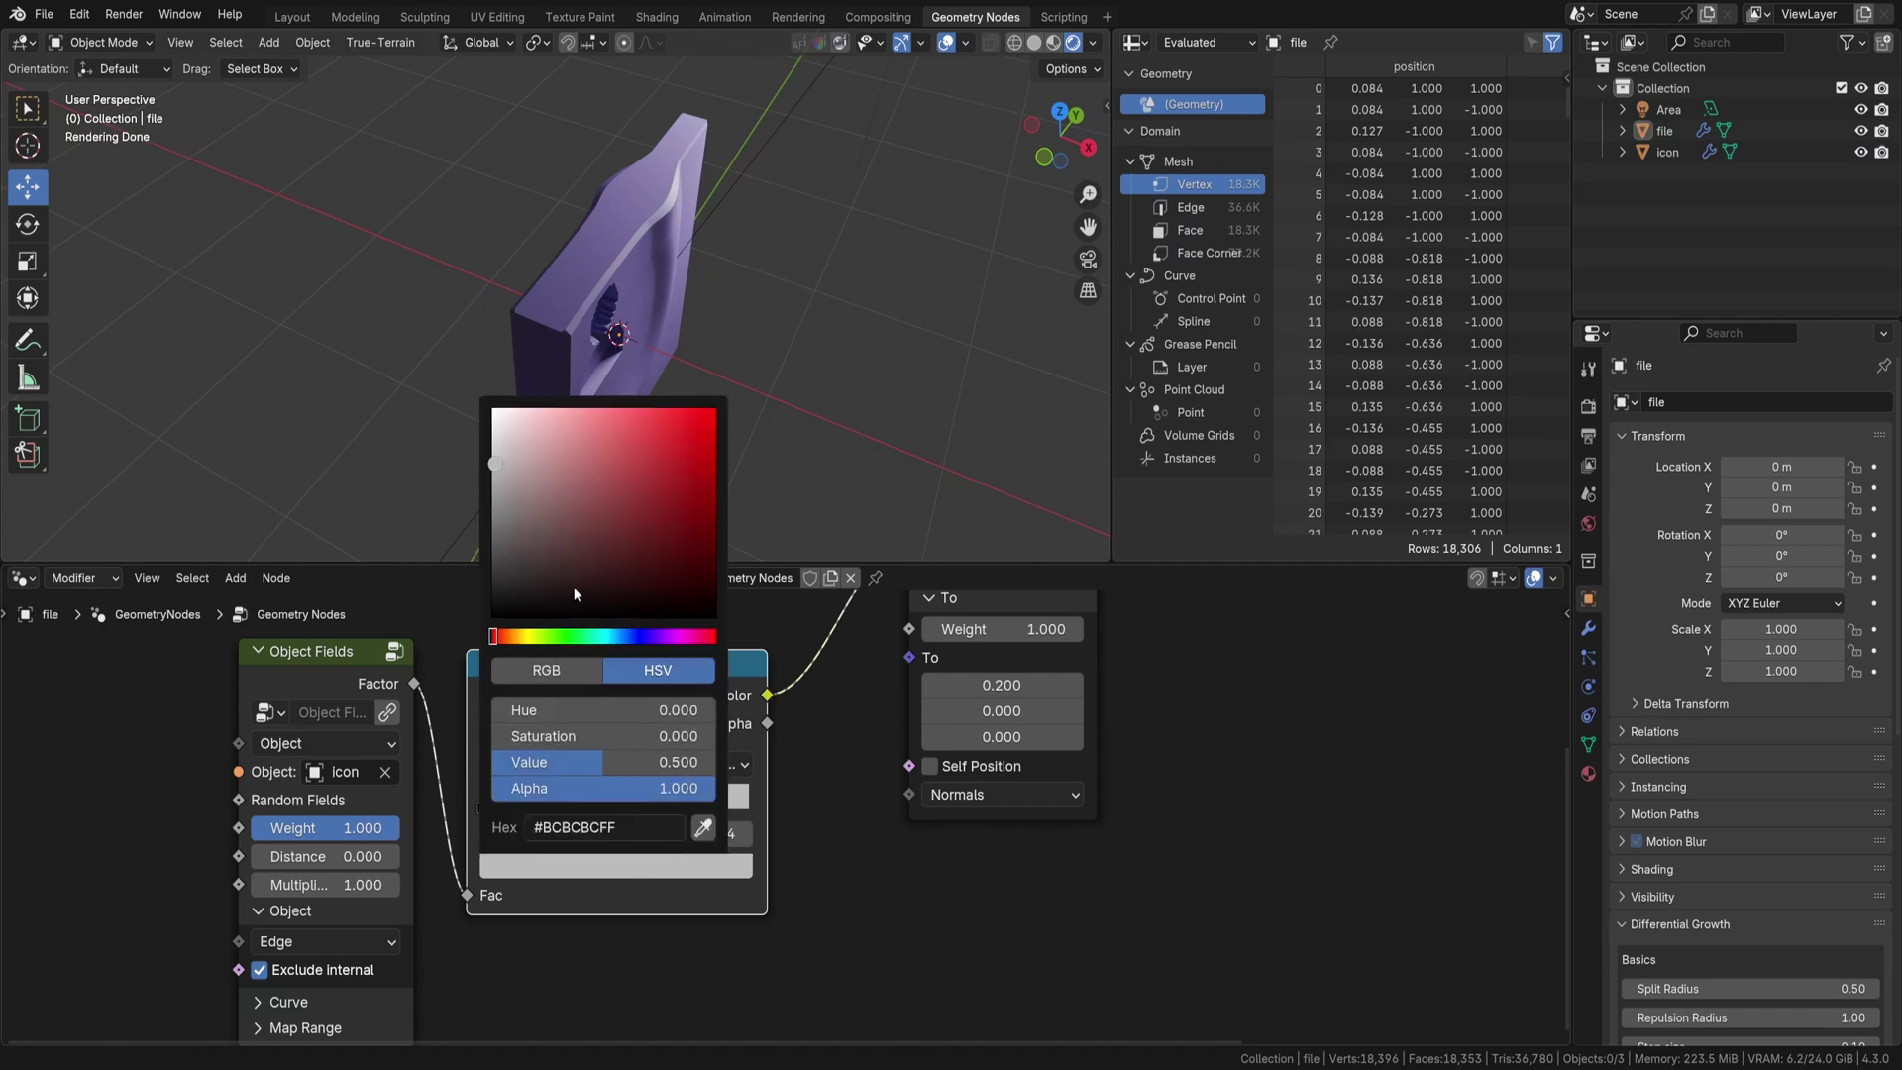
drag(574, 467, 498, 654)
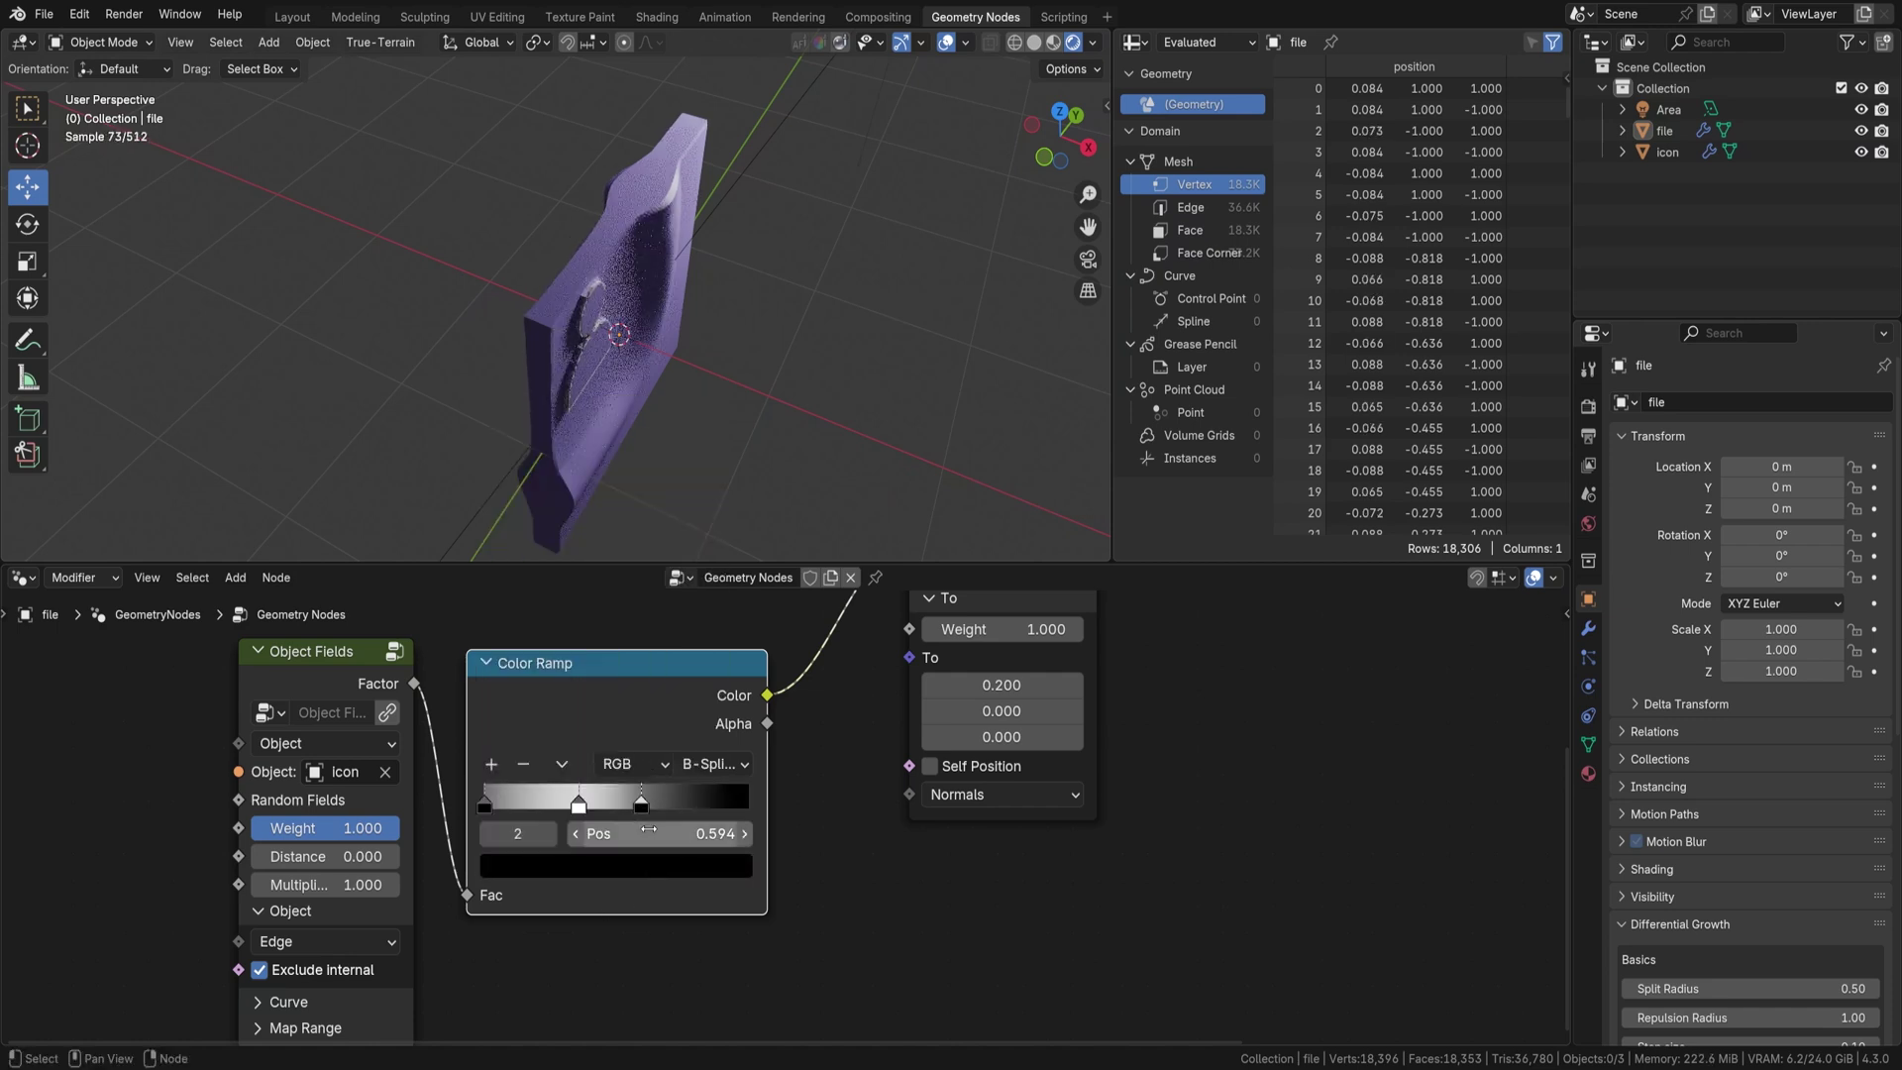
- Set the ramp's end stop position to 0.99
click(653, 835)
text(0.990)
key(Return)
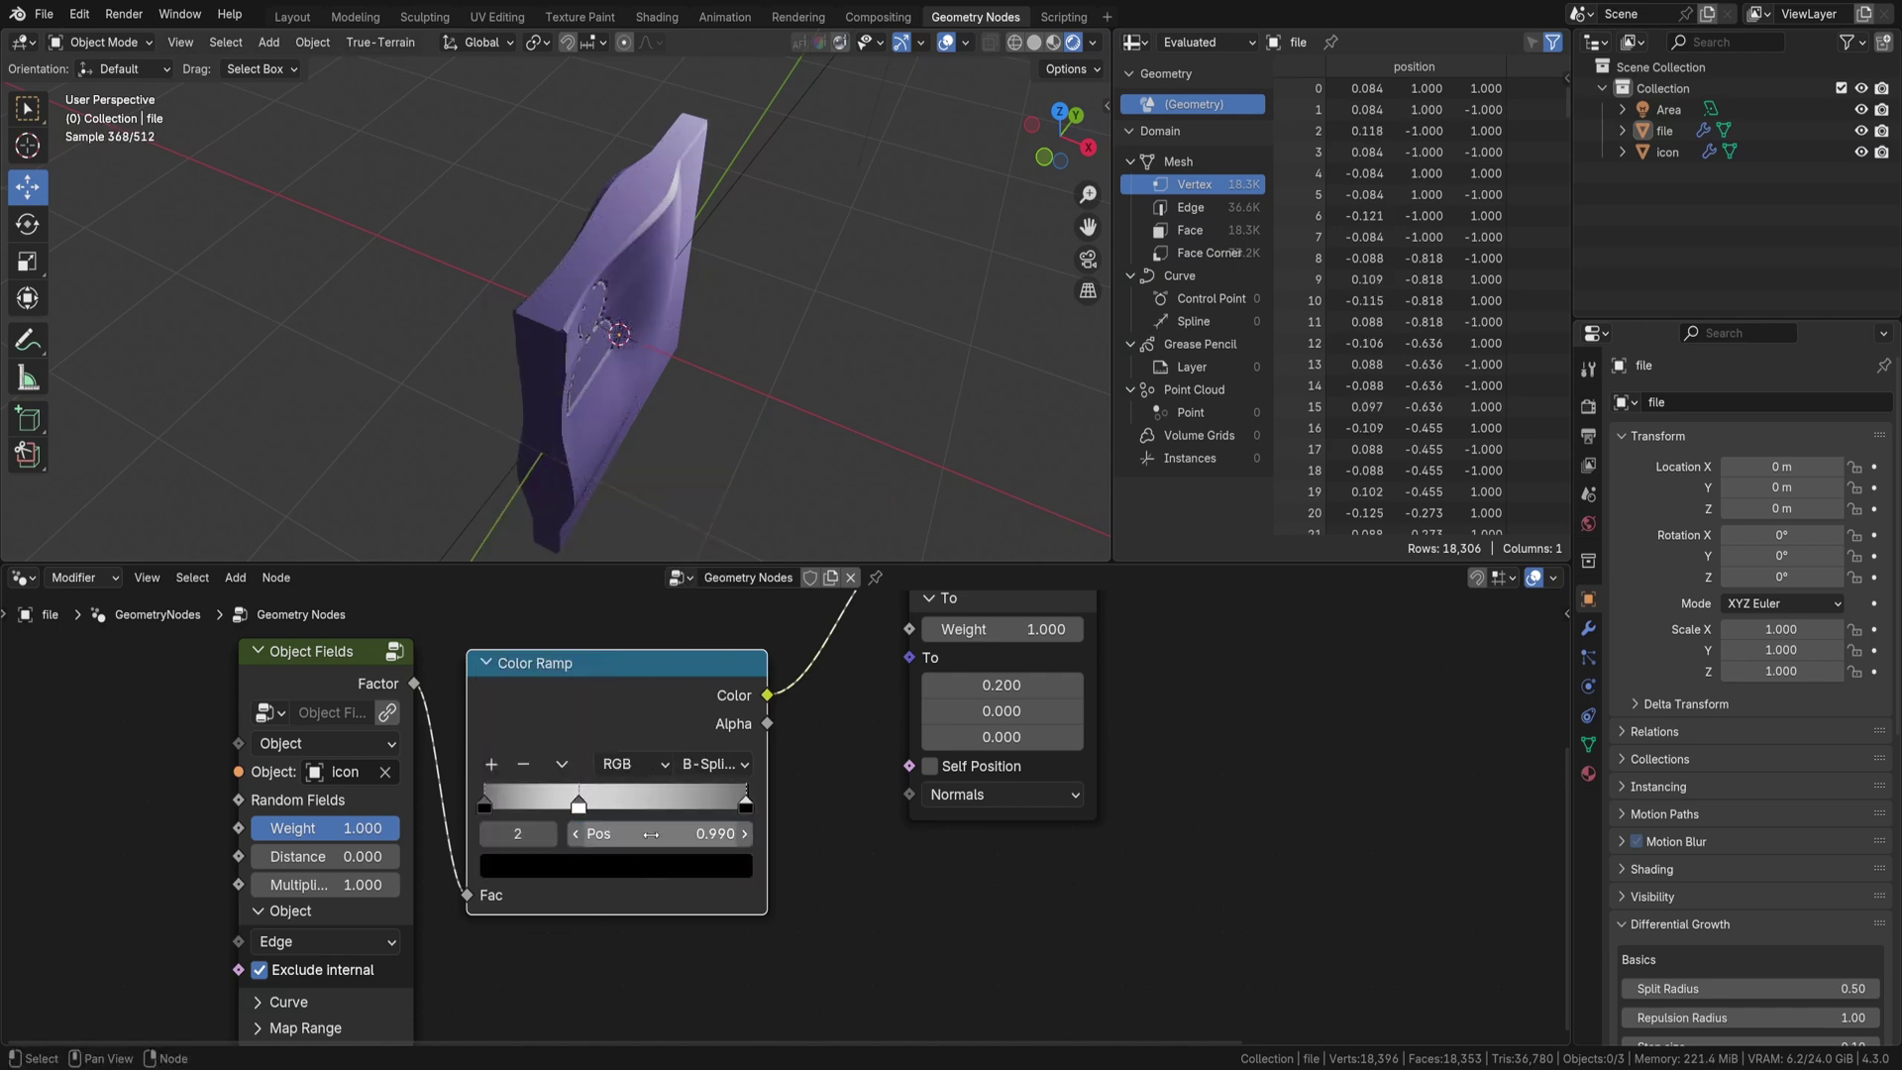
middle_drag(715, 495, 557, 317)
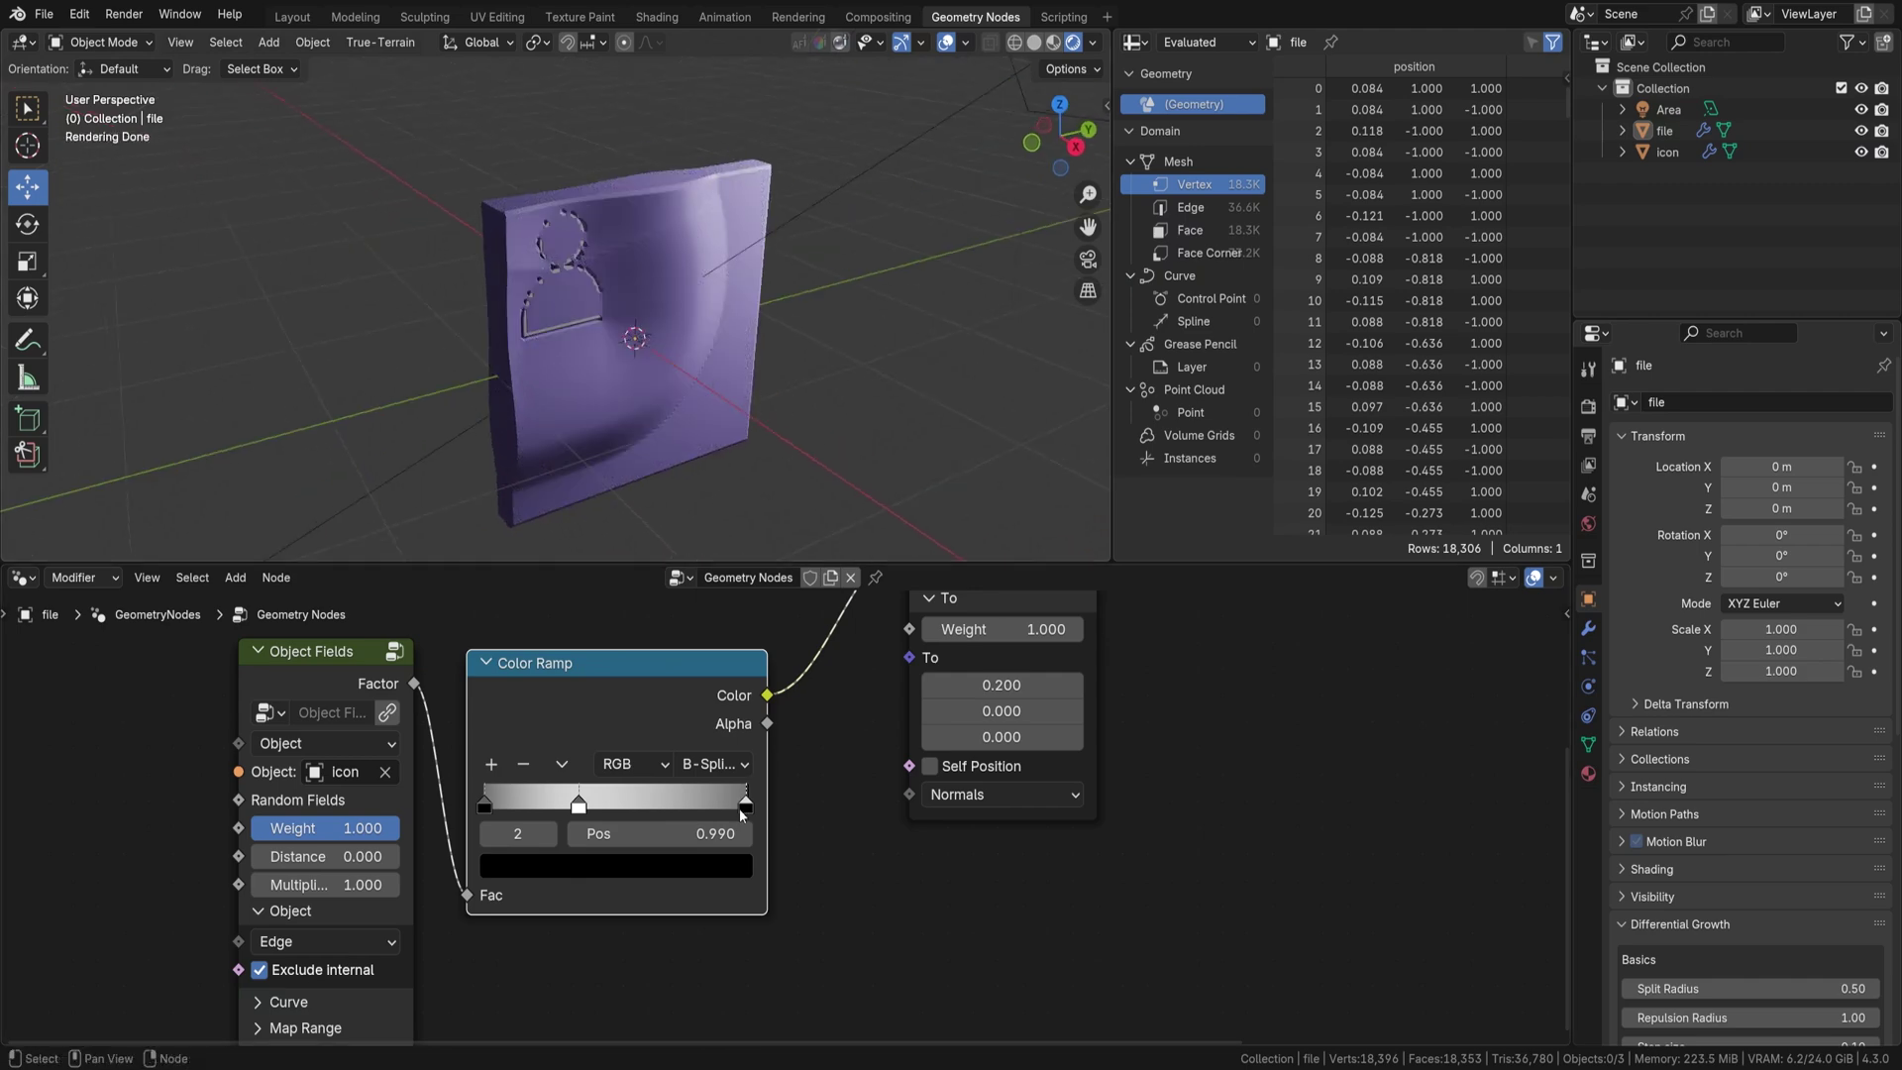
click(703, 839)
text(1)
key(Return)
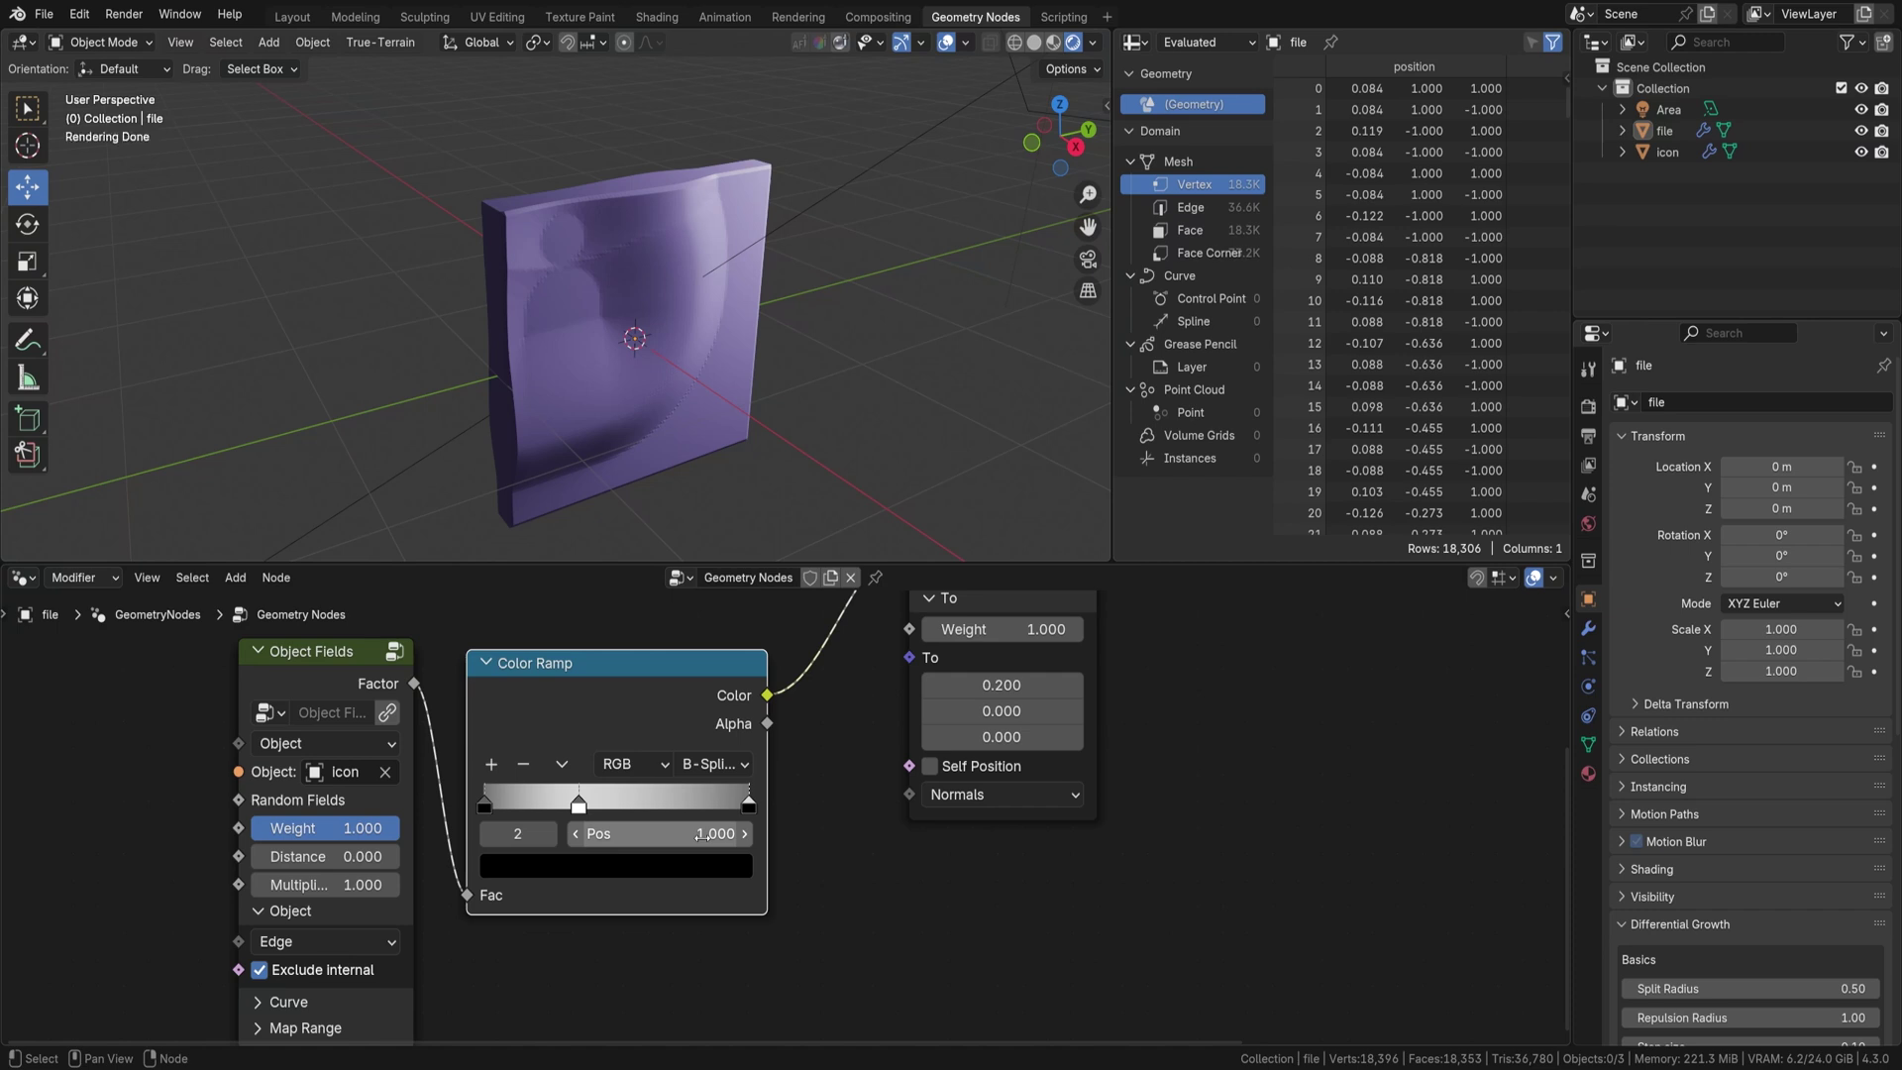
click(704, 836)
text(0.99)
key(Return)
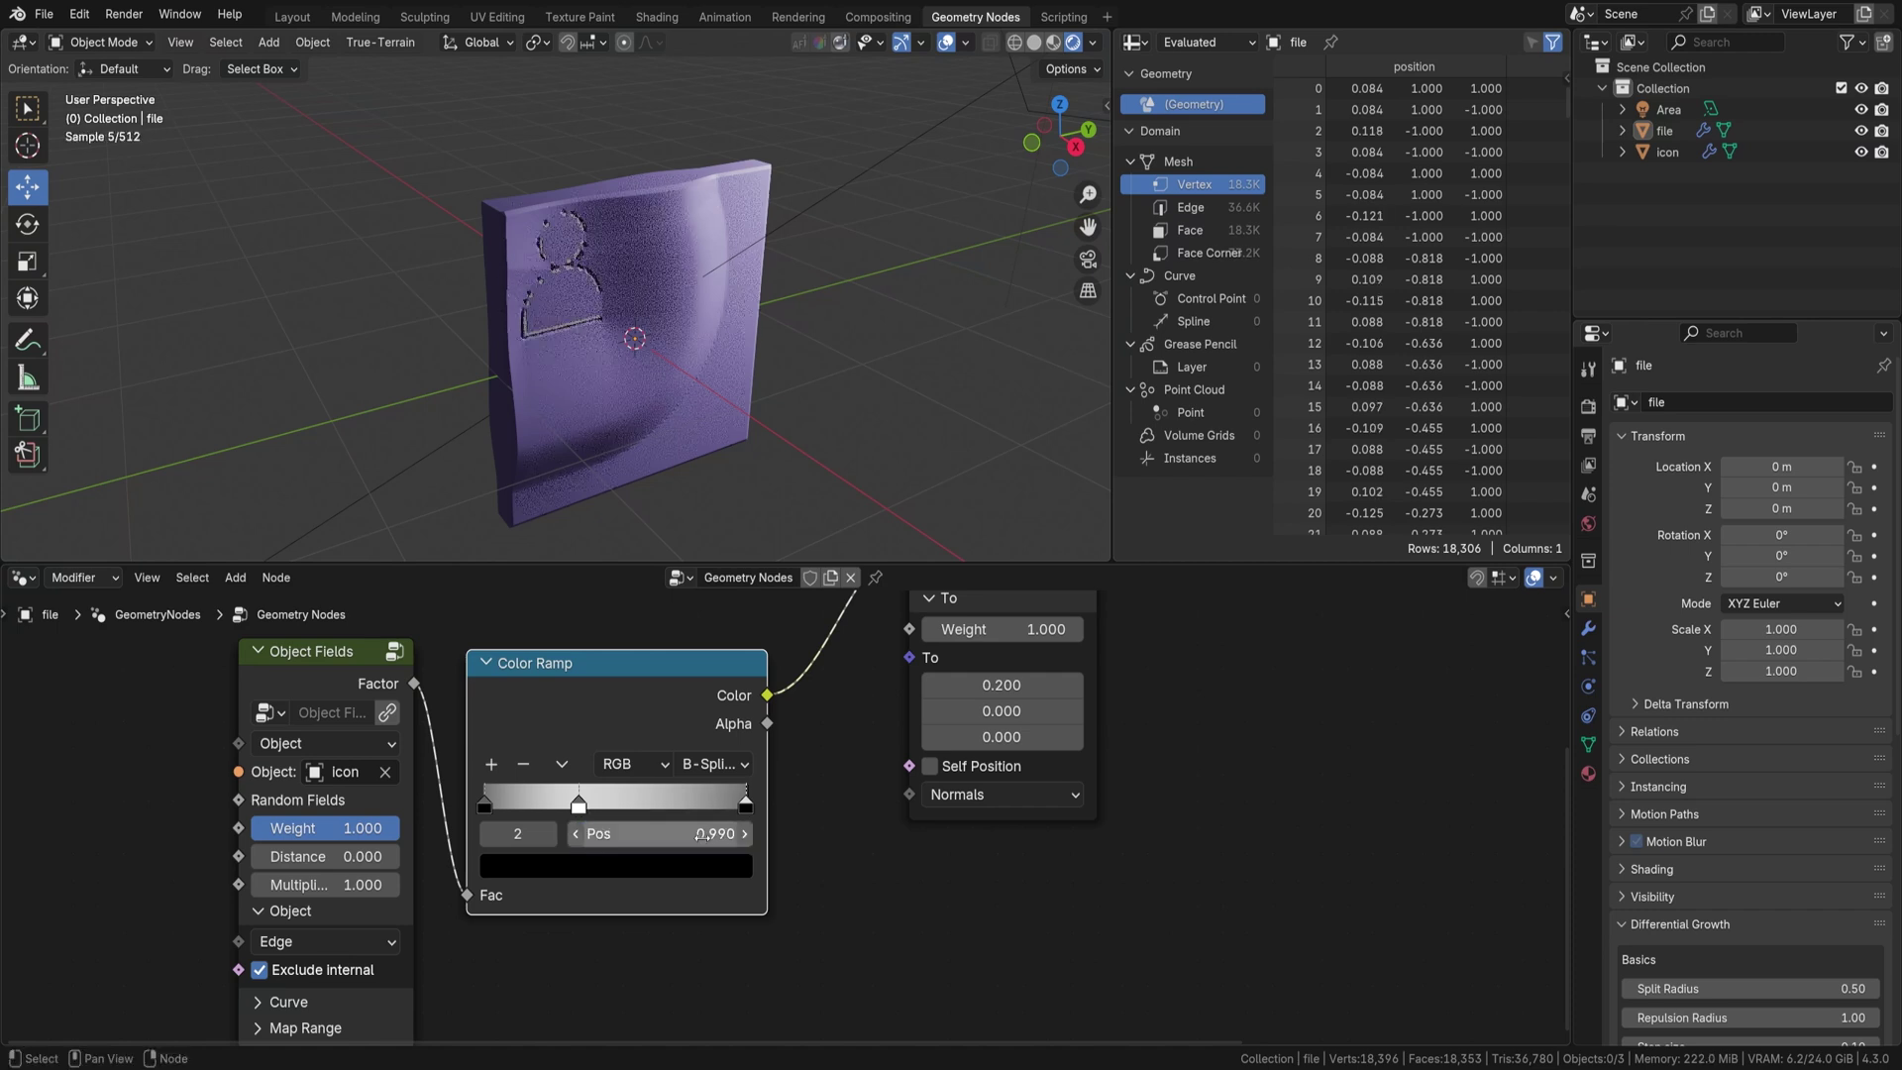
scroll(652, 955, down, 2)
- Move the Object Fields and Color Ramp nodes left and insert a Blur Attribute after the ramp
drag(253, 695, 767, 784)
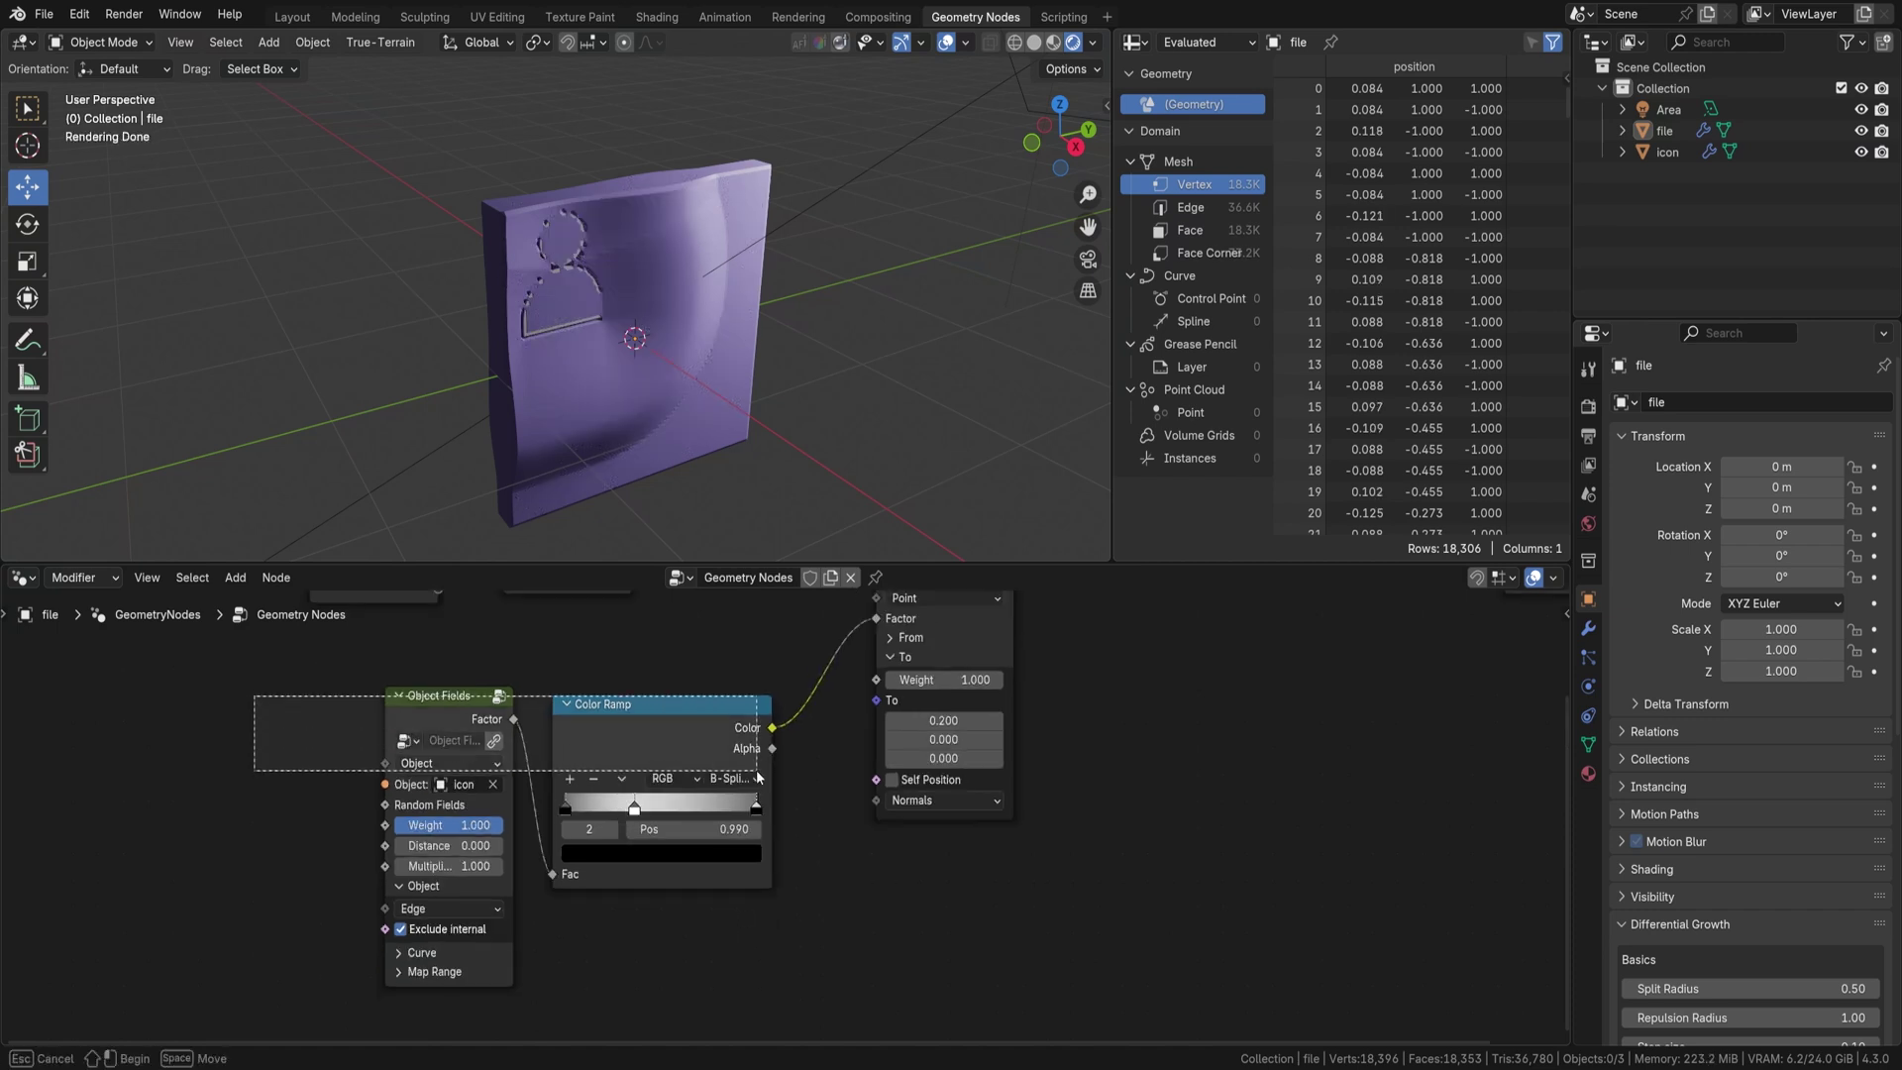
key(g)
click(501, 758)
key(shift+a)
text(vl)
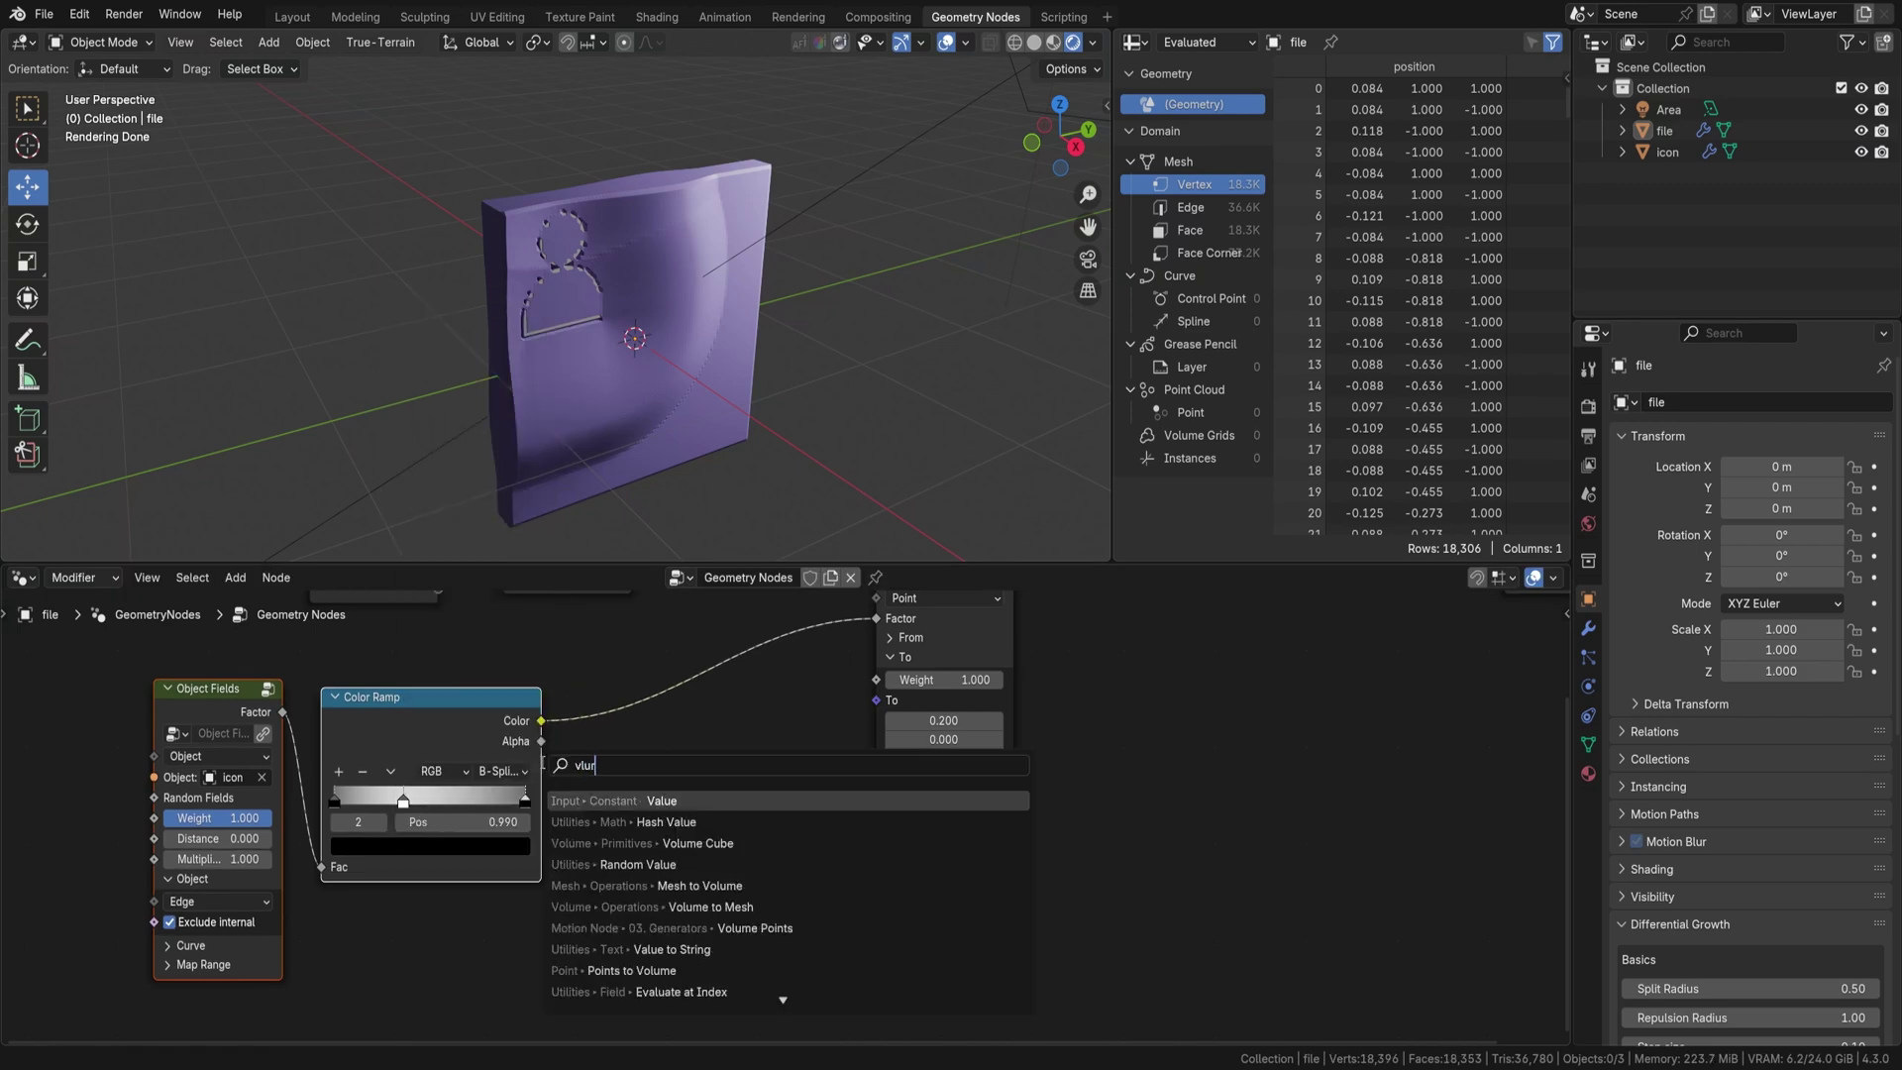
text(ur)
key(BackSpace)
key(BackSpace)
key(BackSpace)
key(BackSpace)
text(bl)
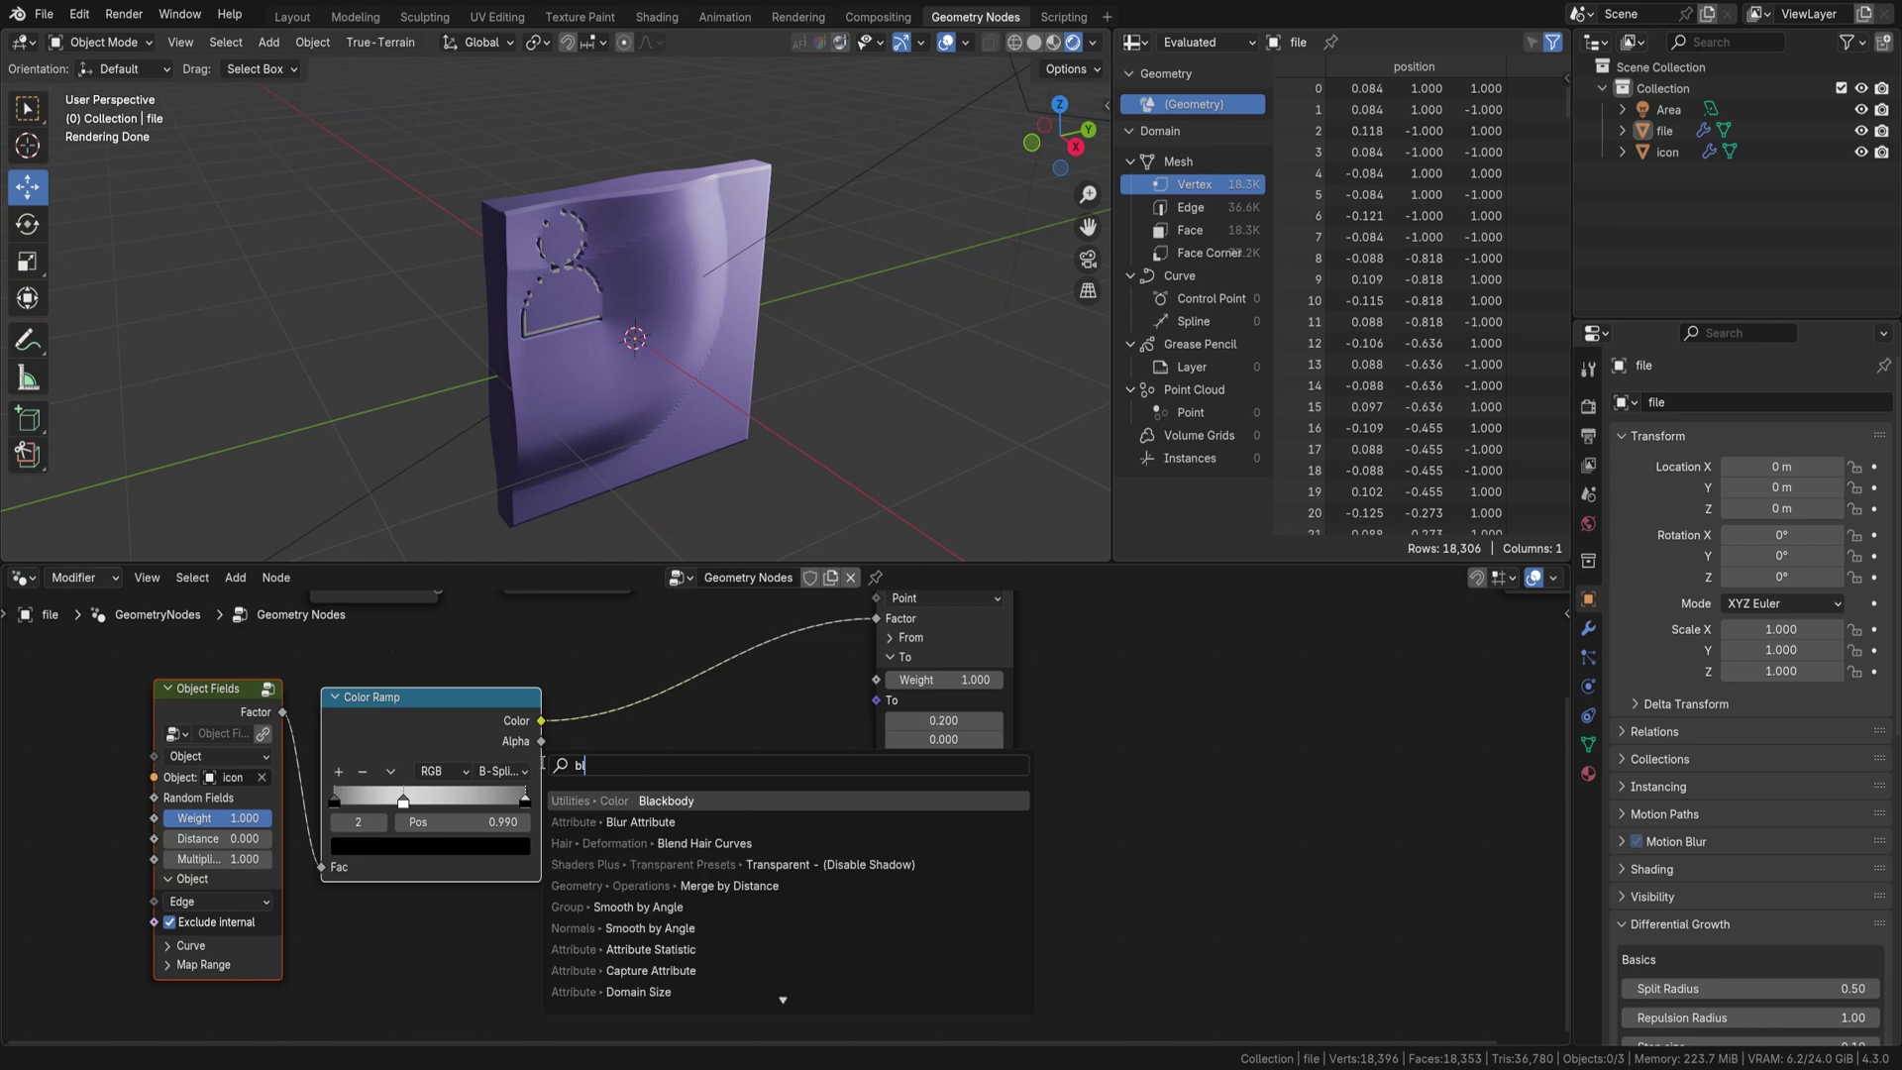
text(ur)
key(Return)
click(630, 795)
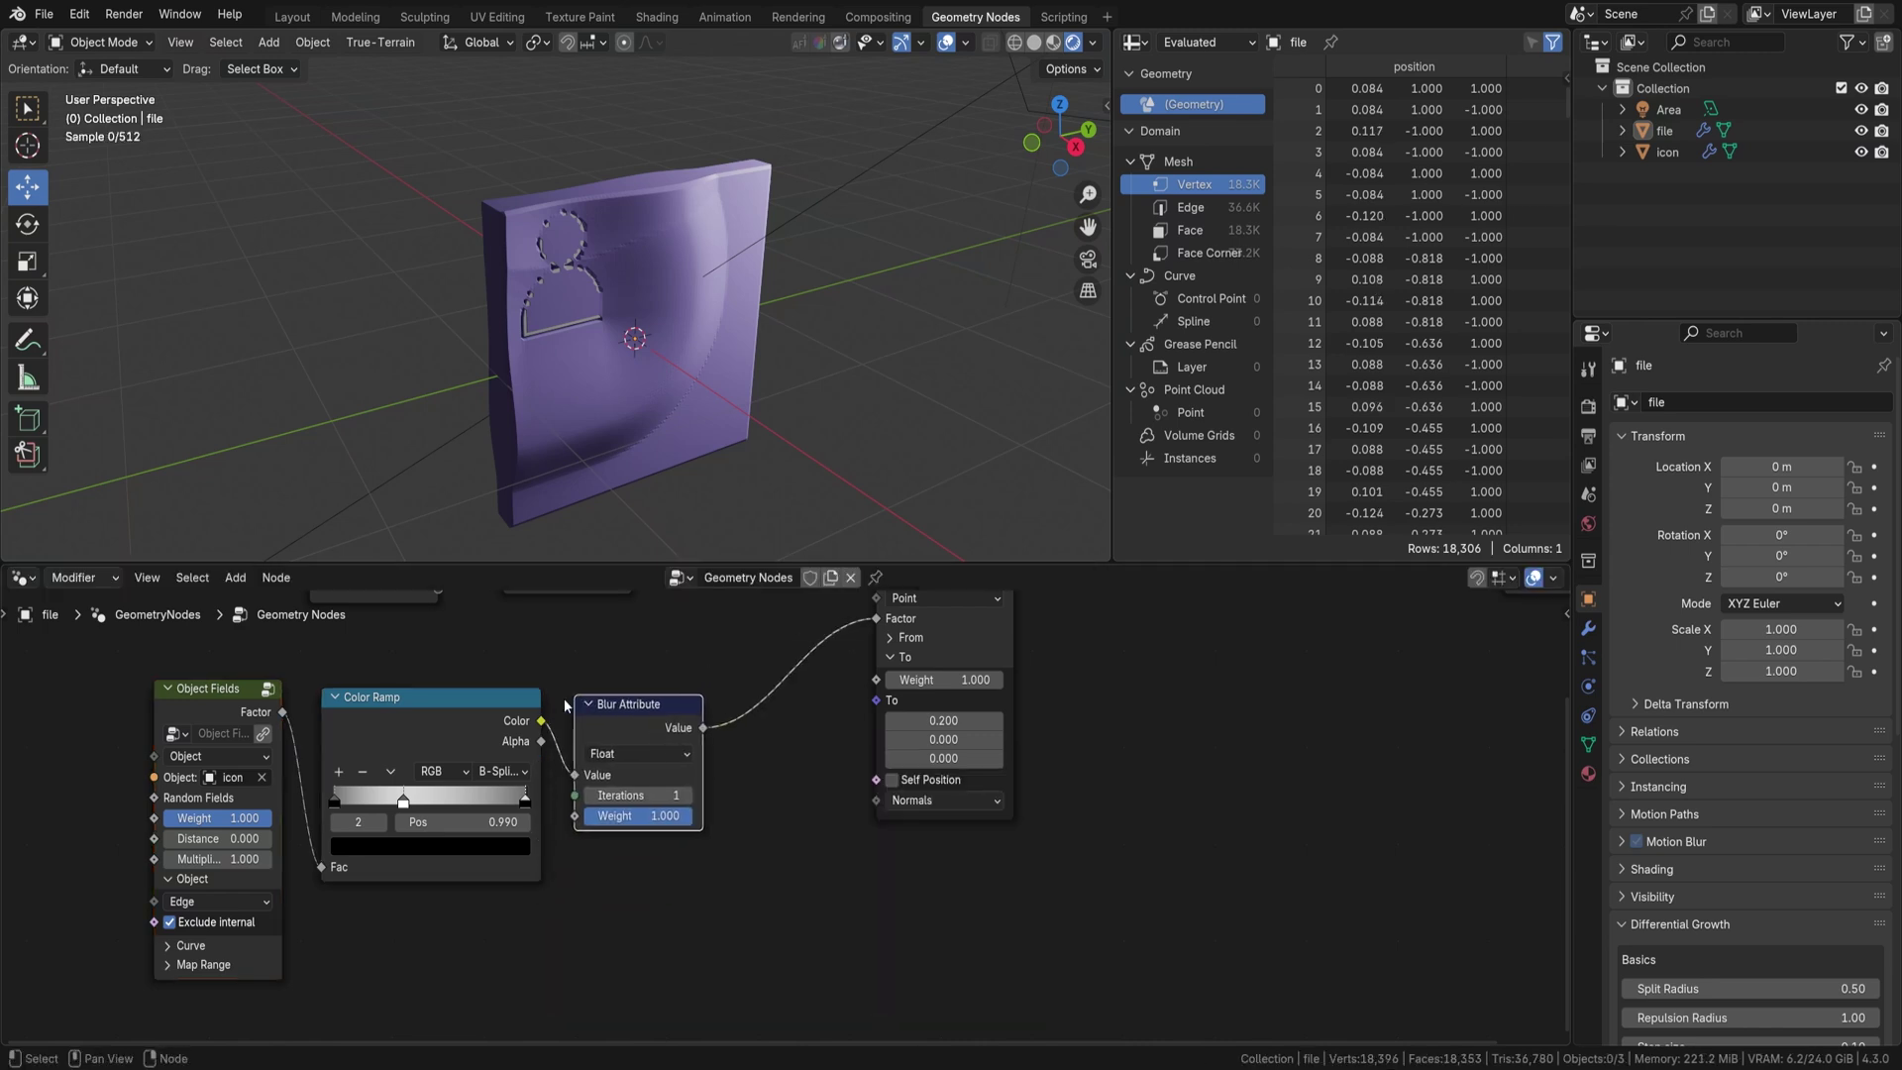
key(Return)
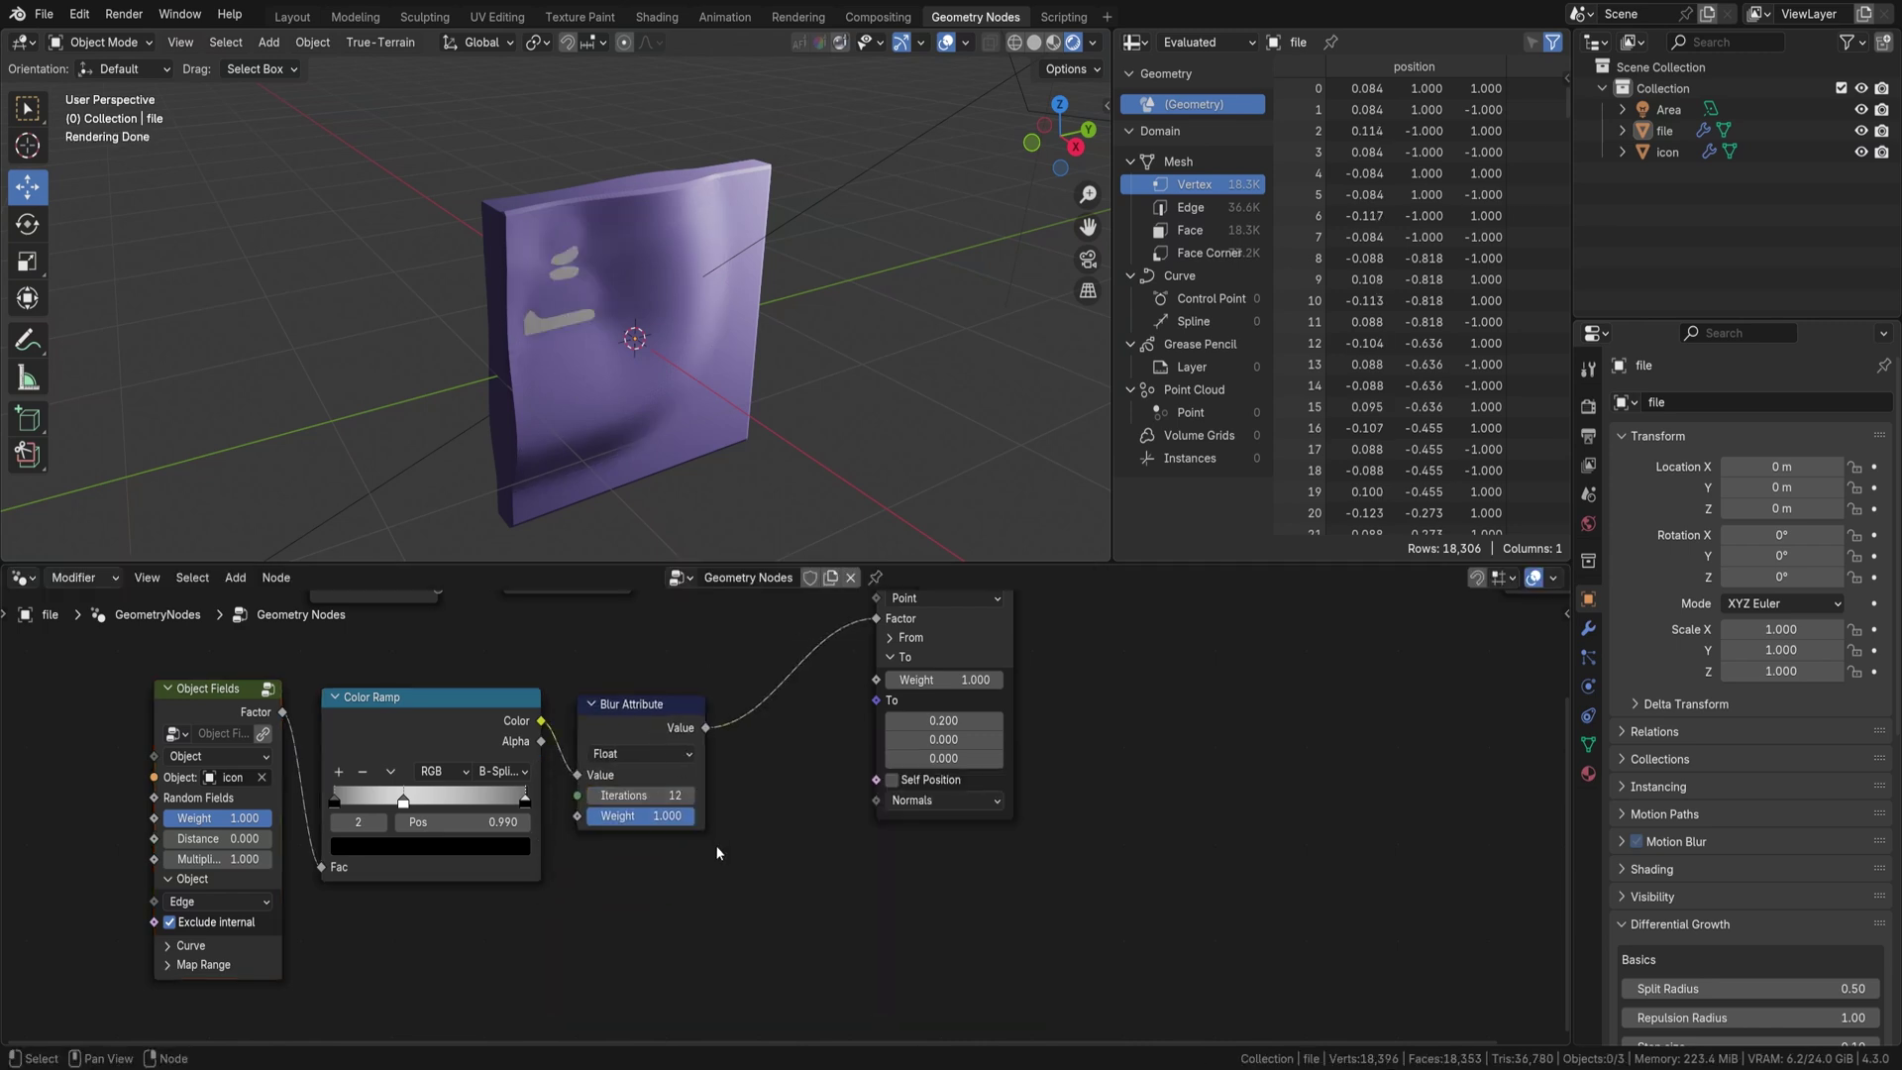
- Set the Object Fields distance to 0.350 so the icon stands raised
middle_drag(538, 840, 865, 806)
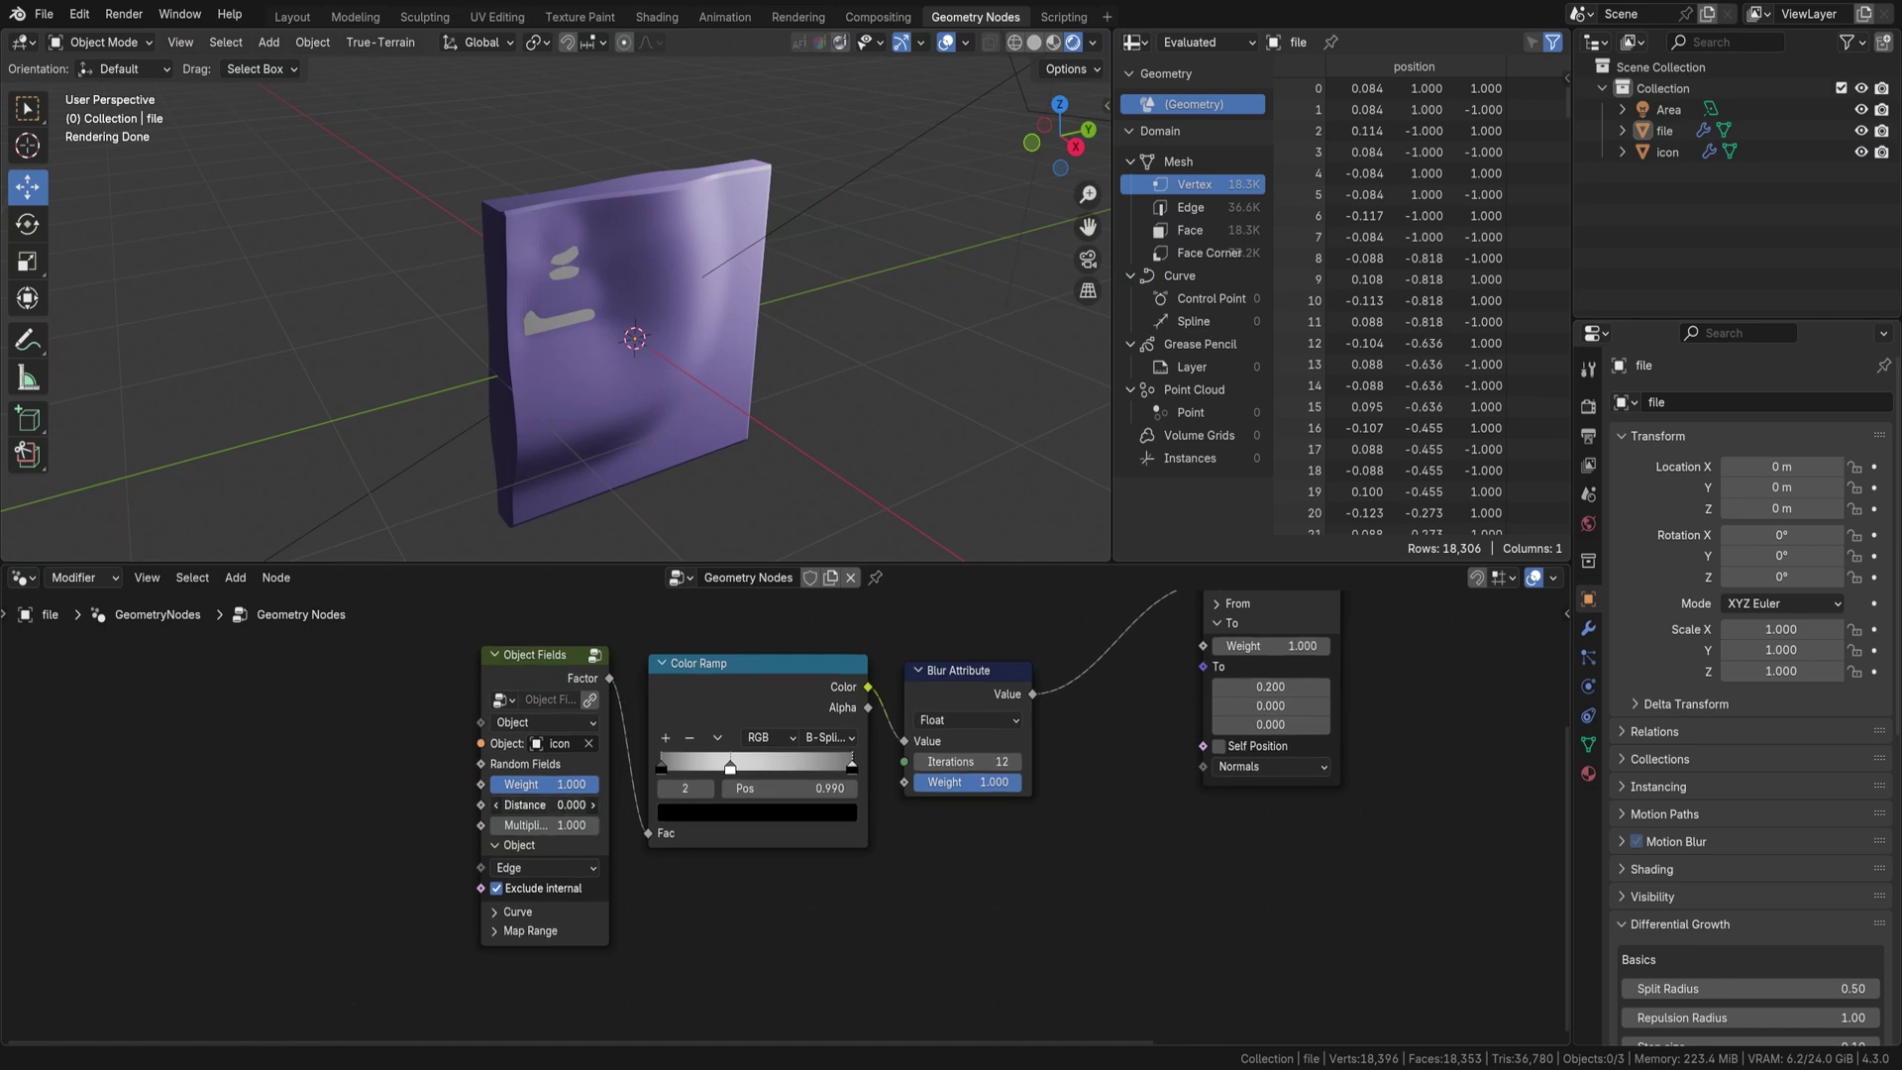
drag(545, 805, 516, 805)
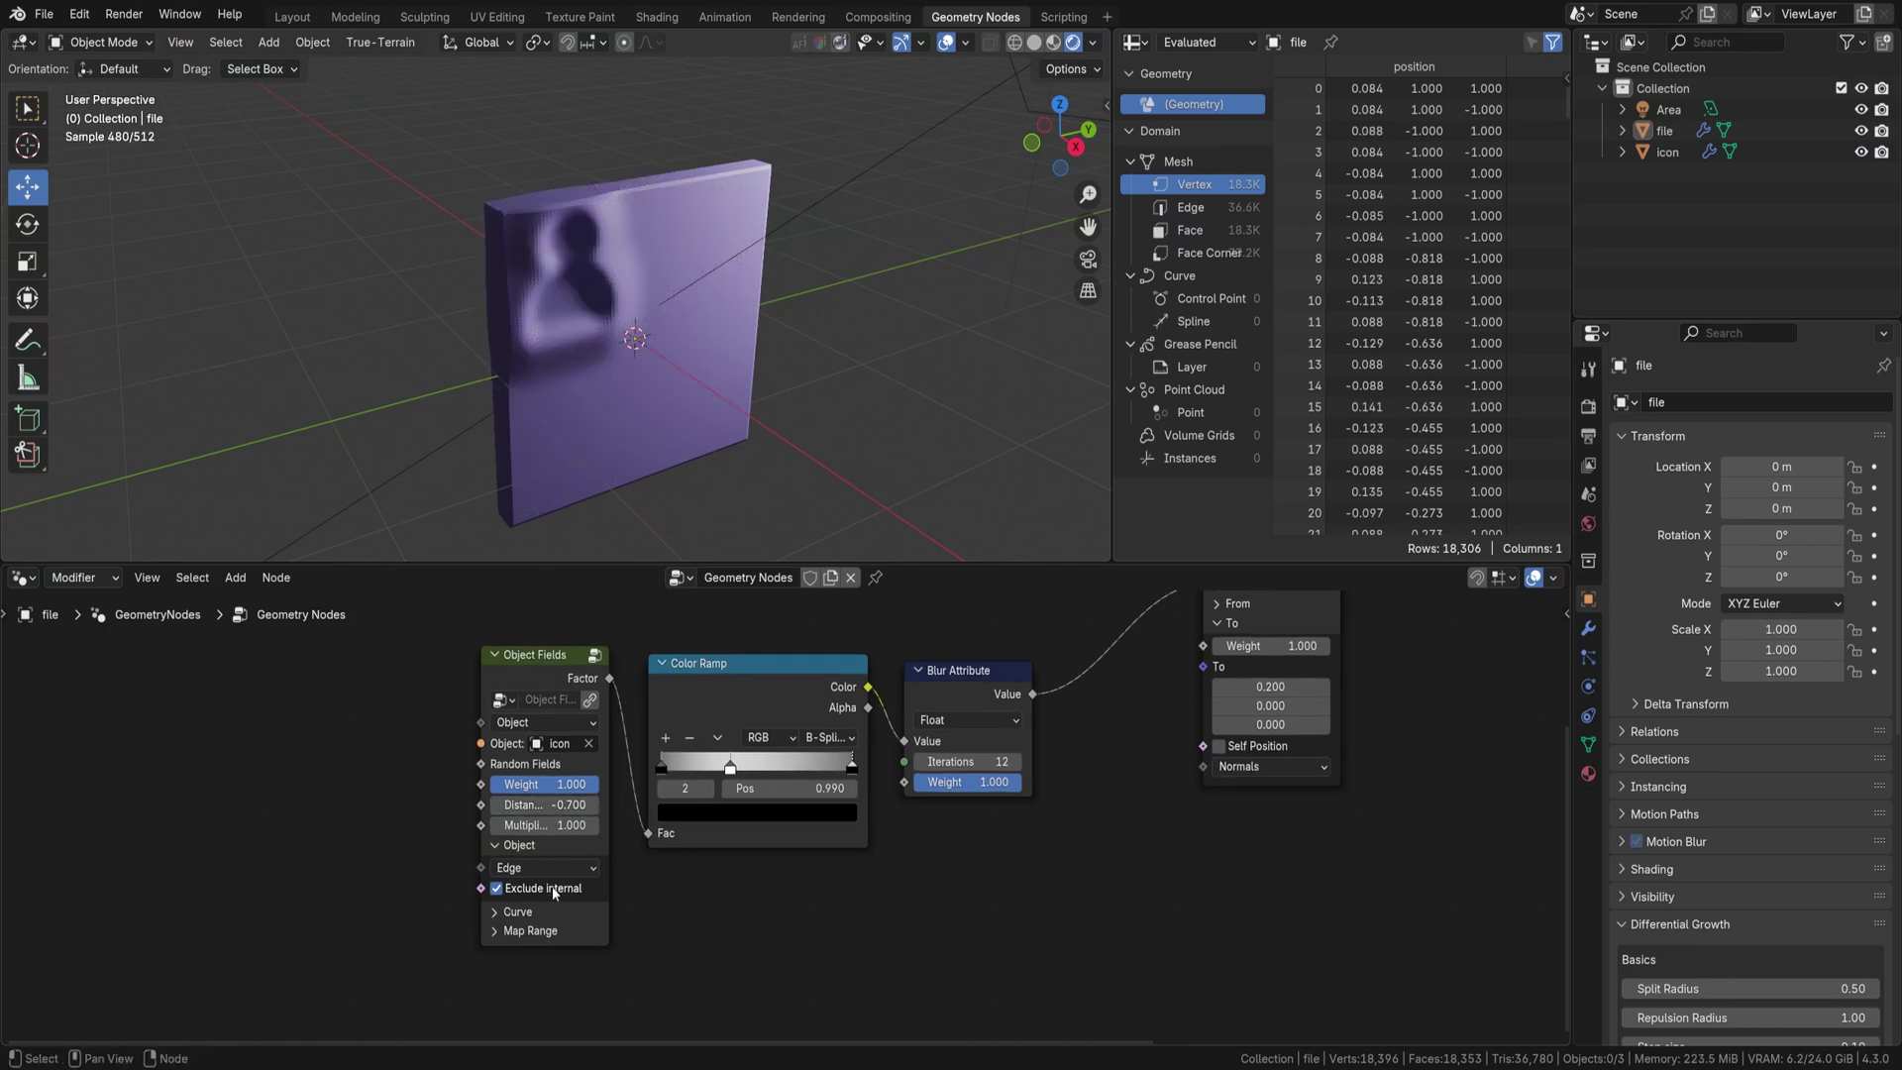
click(526, 846)
mouse_move(545, 804)
mouse_down()
mouse_move(617, 804)
mouse_move(545, 805)
mouse_up()
text(0.350)
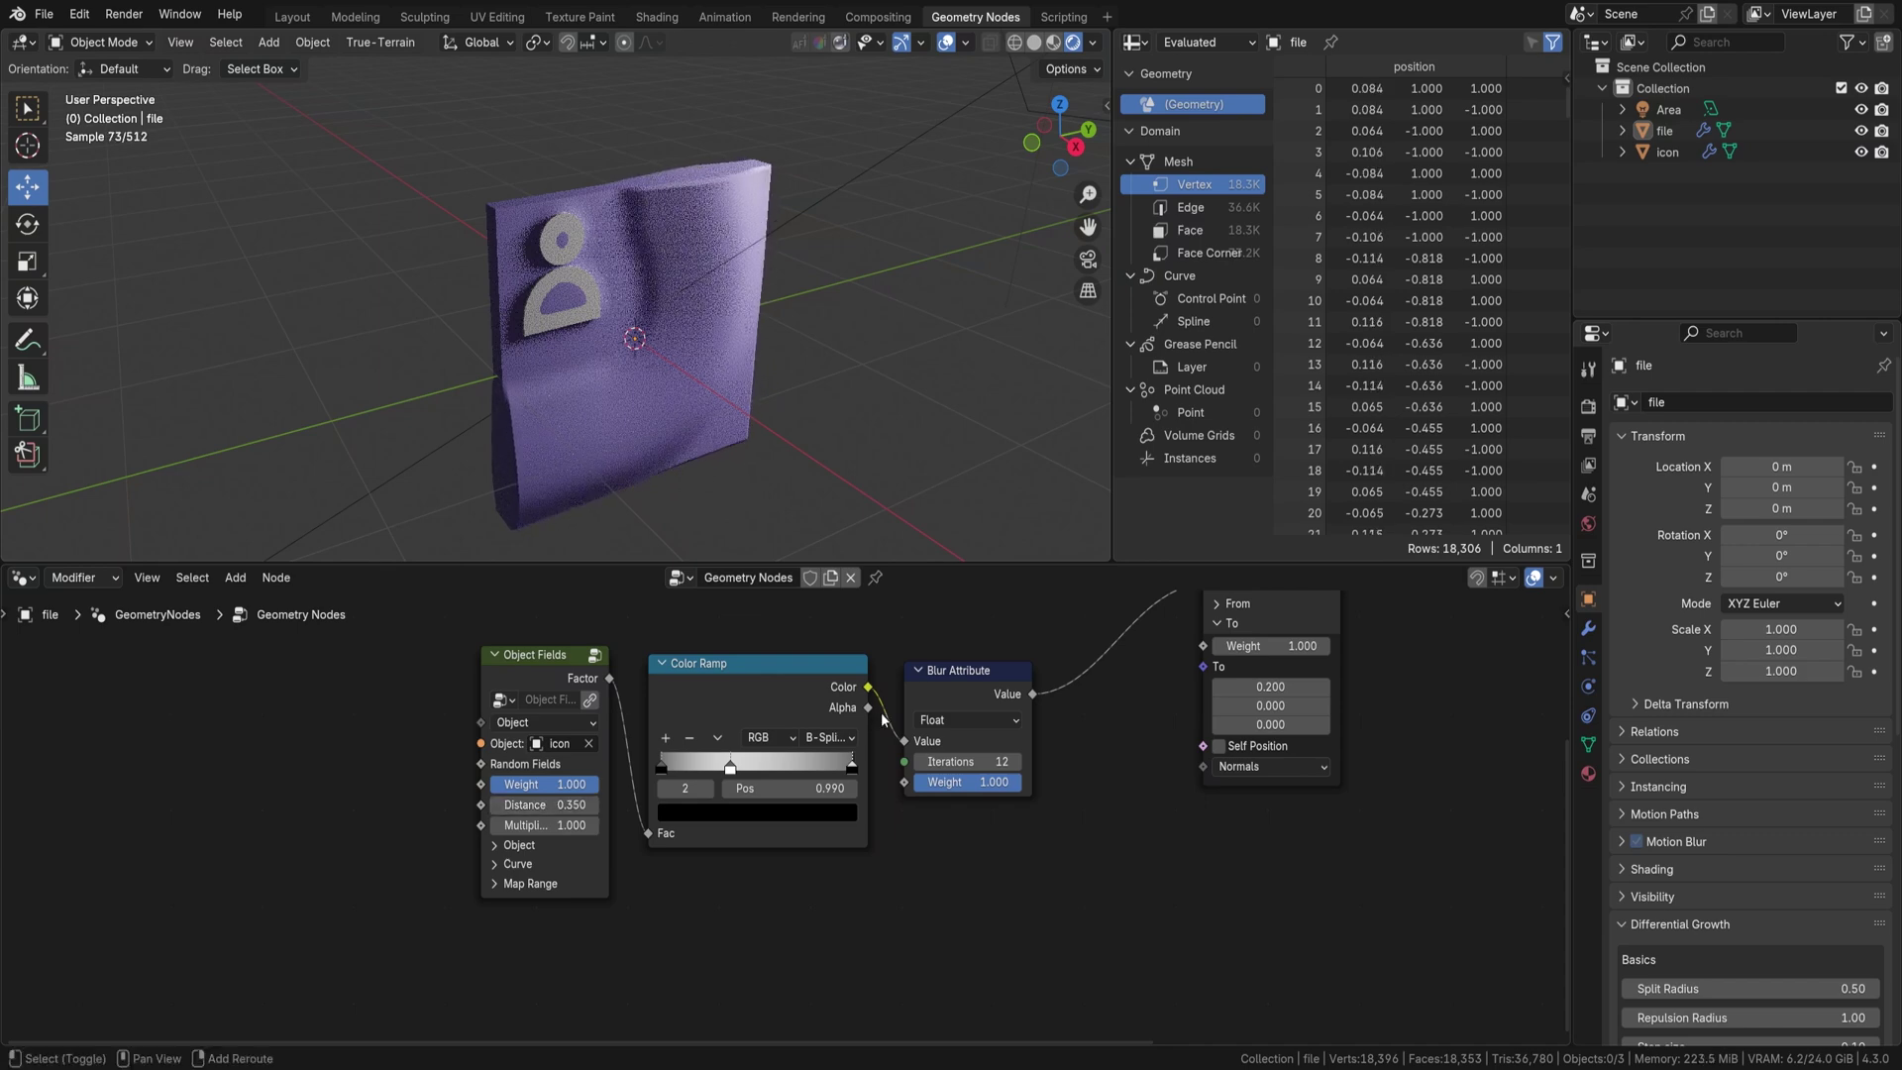
- Set the blur iterations to 22 and move the ramp and blur nodes lower
click(988, 761)
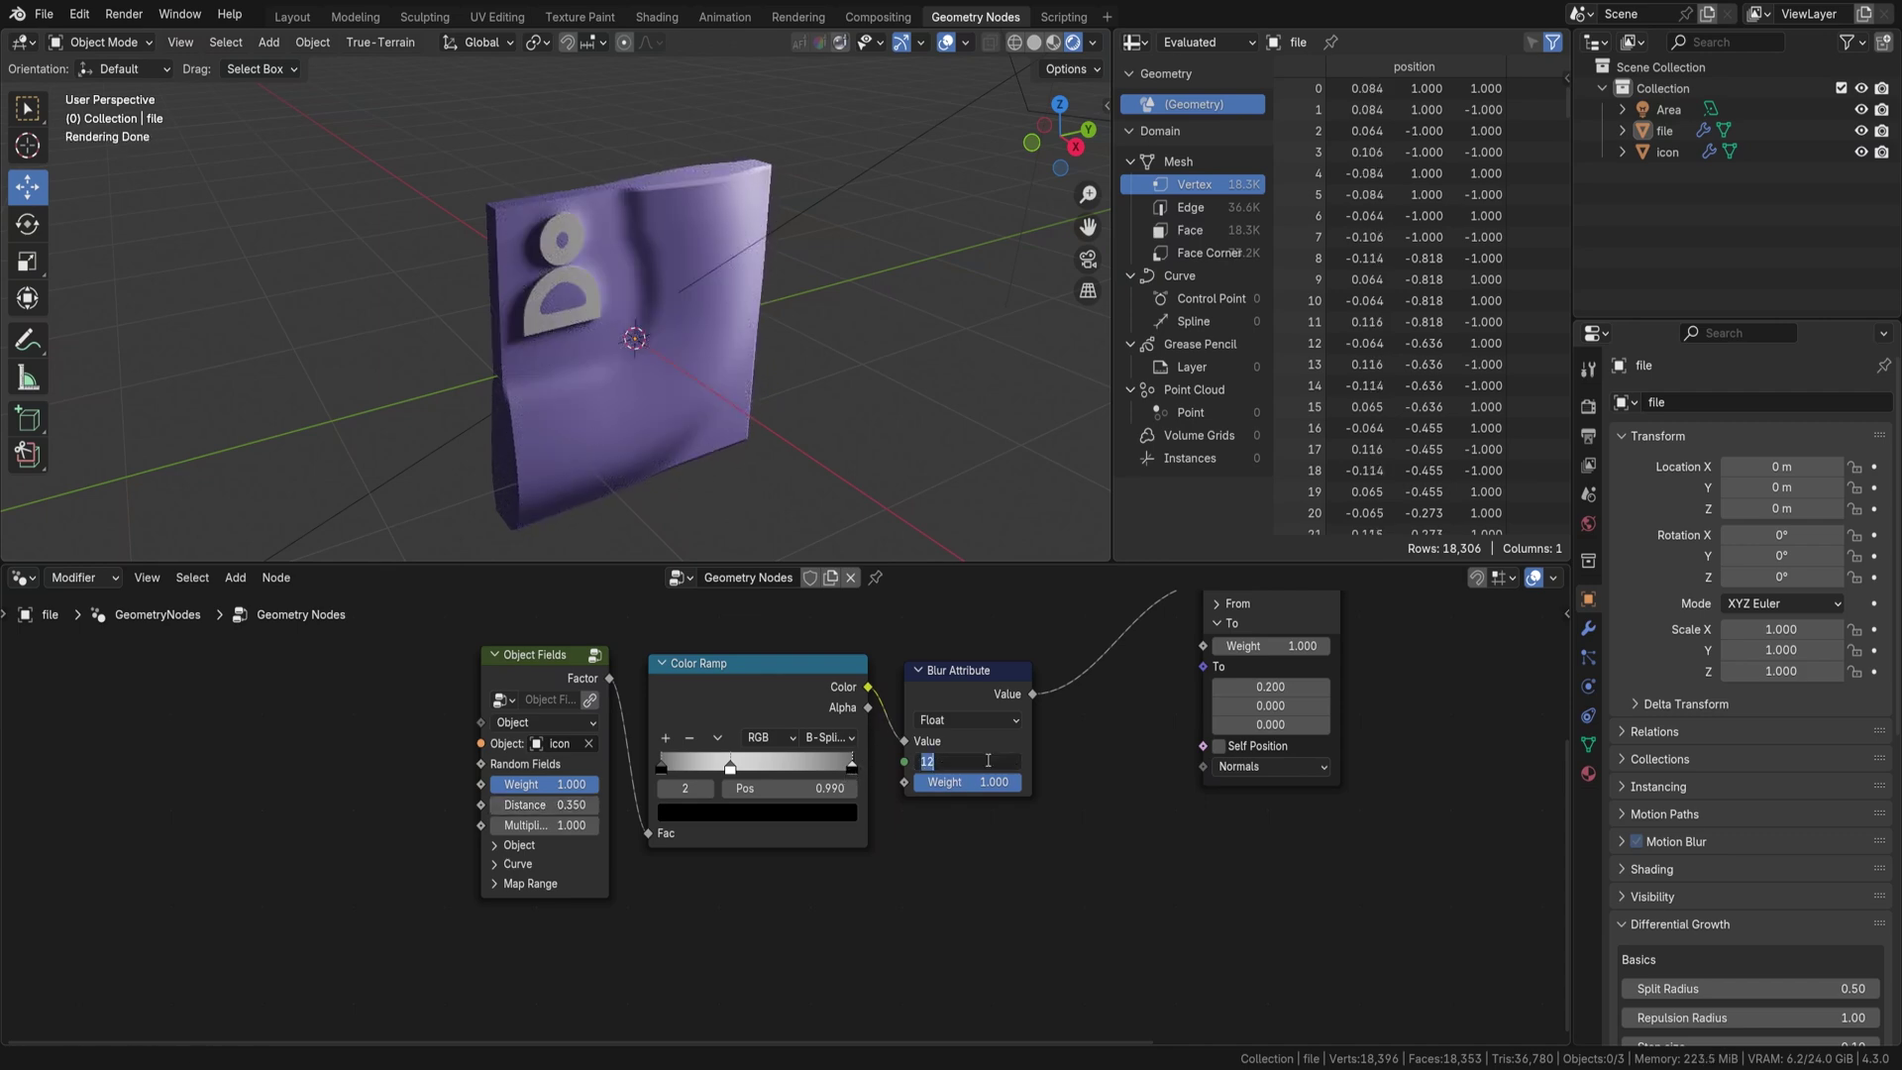
text(22)
key(Return)
middle_drag(978, 728, 683, 836)
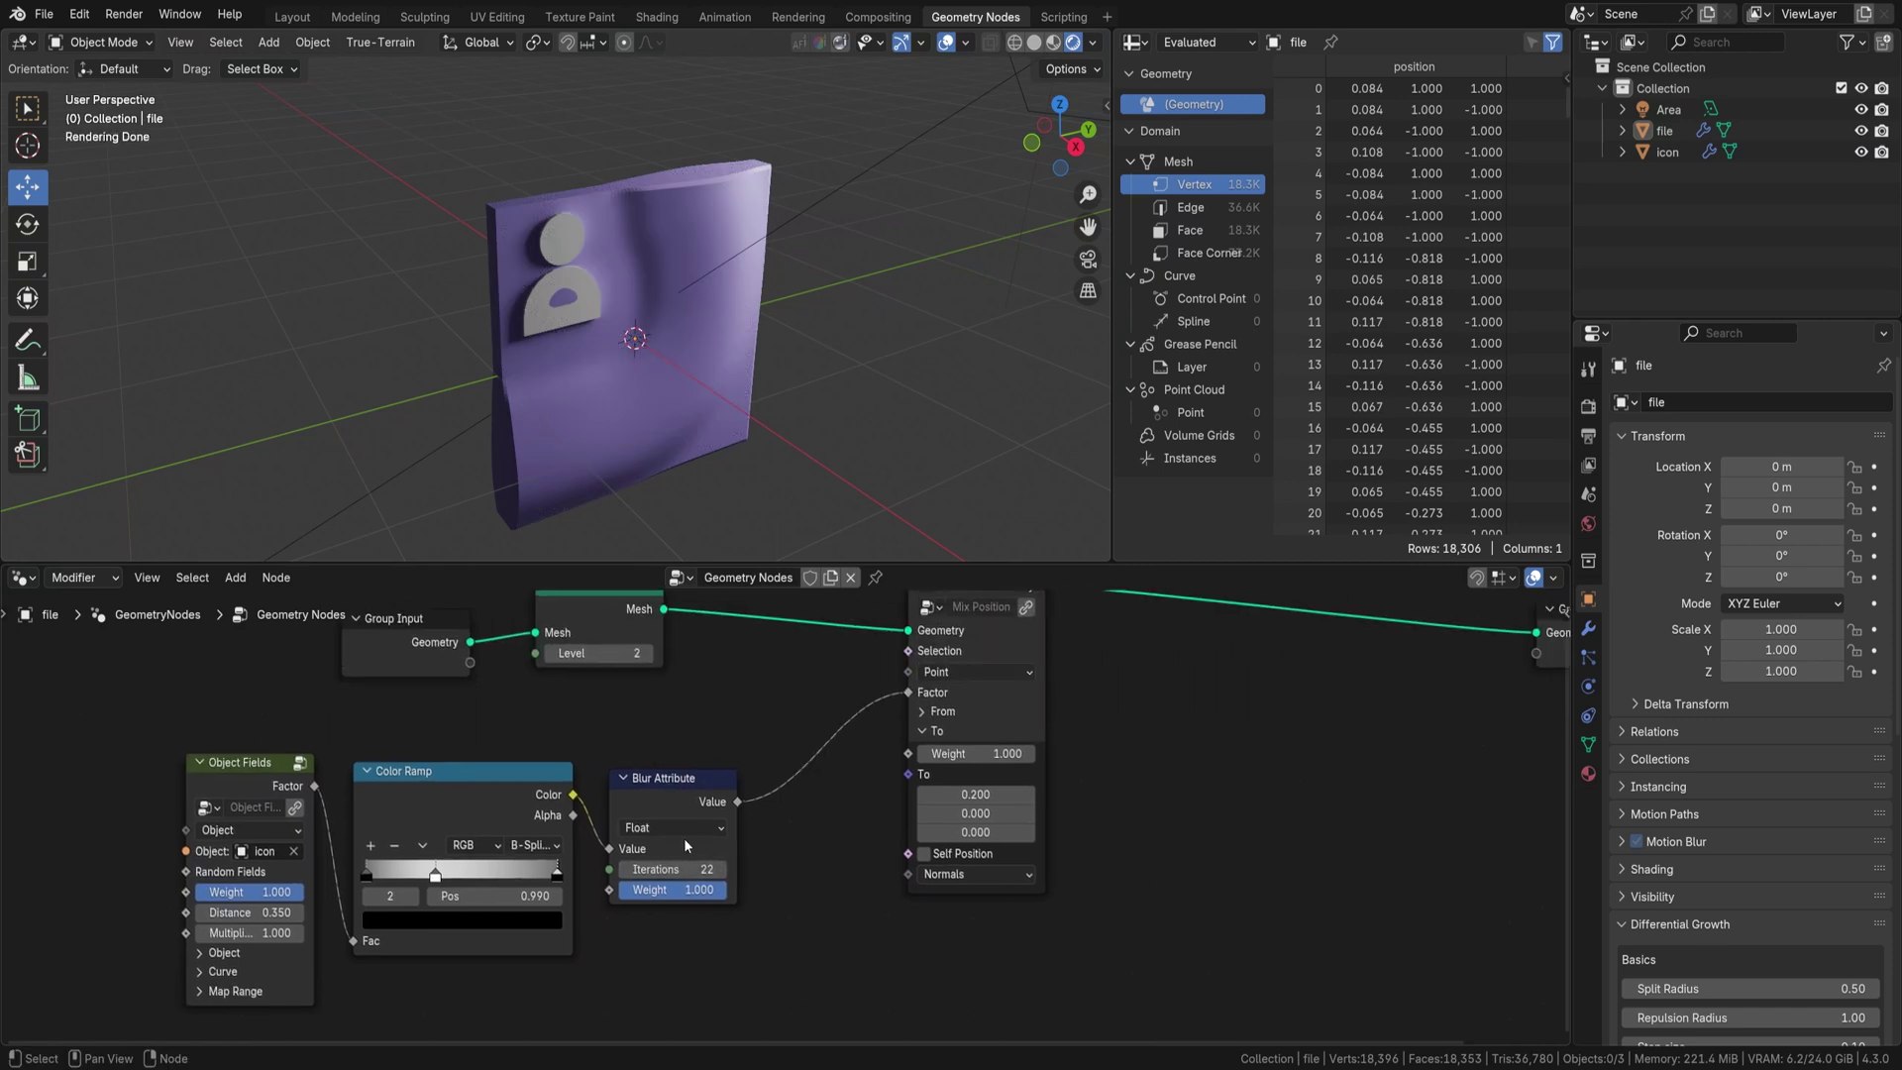
mouse_move(684, 836)
mouse_down()
mouse_move(395, 775)
mouse_move(423, 911)
mouse_up()
- Insert a Store Named Attribute node before Mix Position
key(shift+a)
text(s)
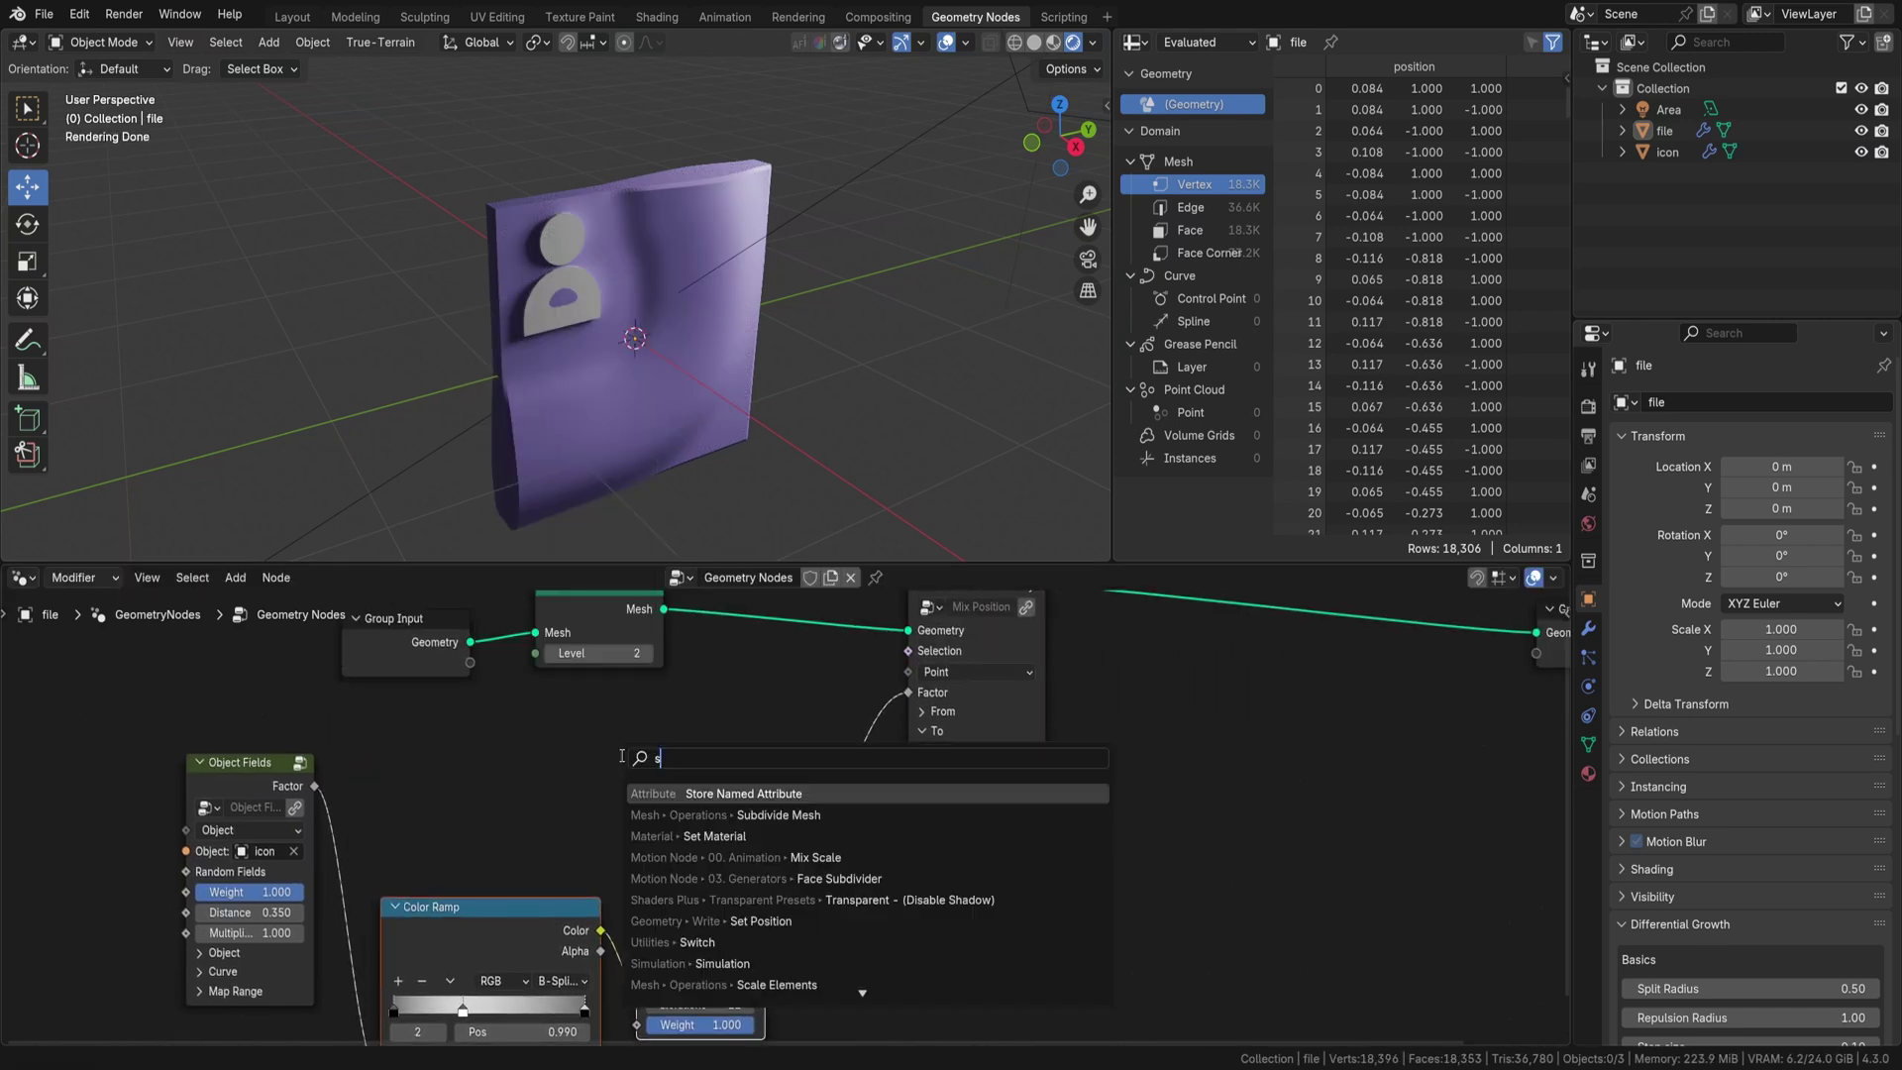
text(tore)
key(Return)
click(681, 598)
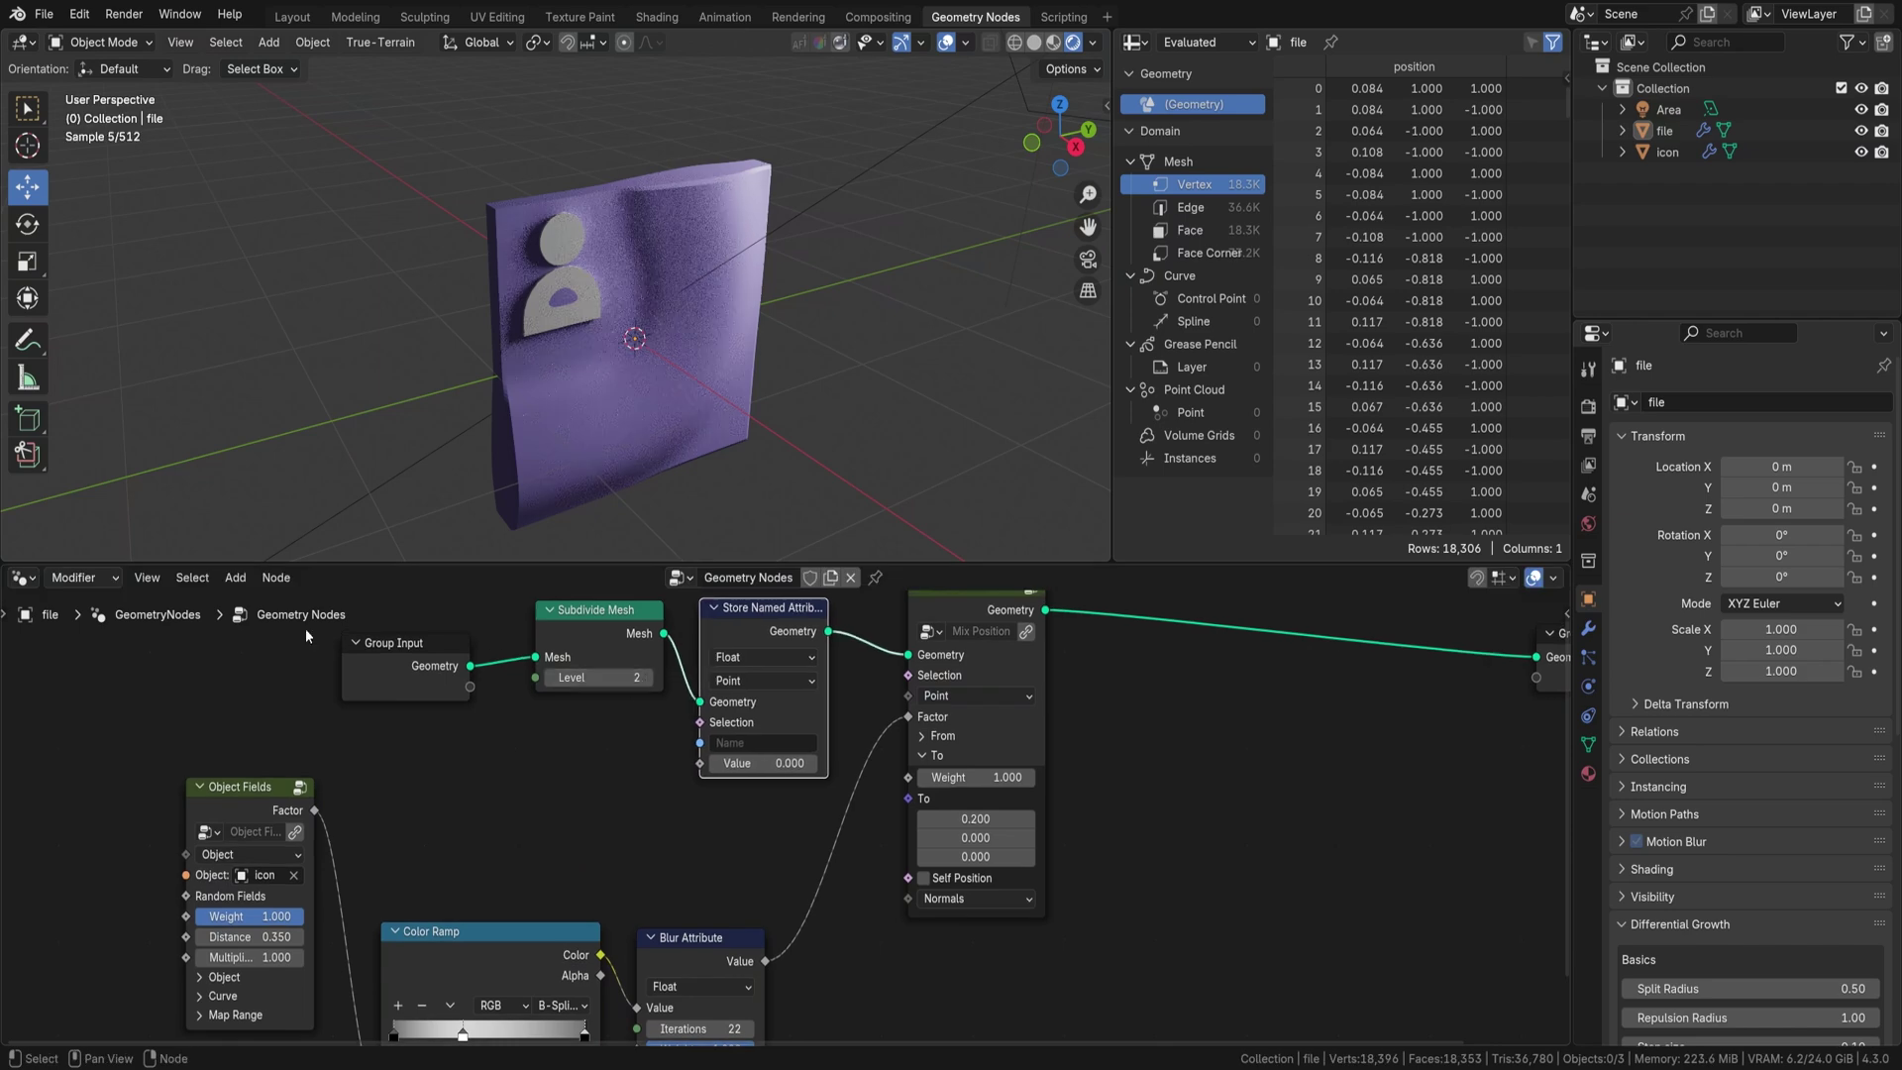
drag(502, 931, 659, 760)
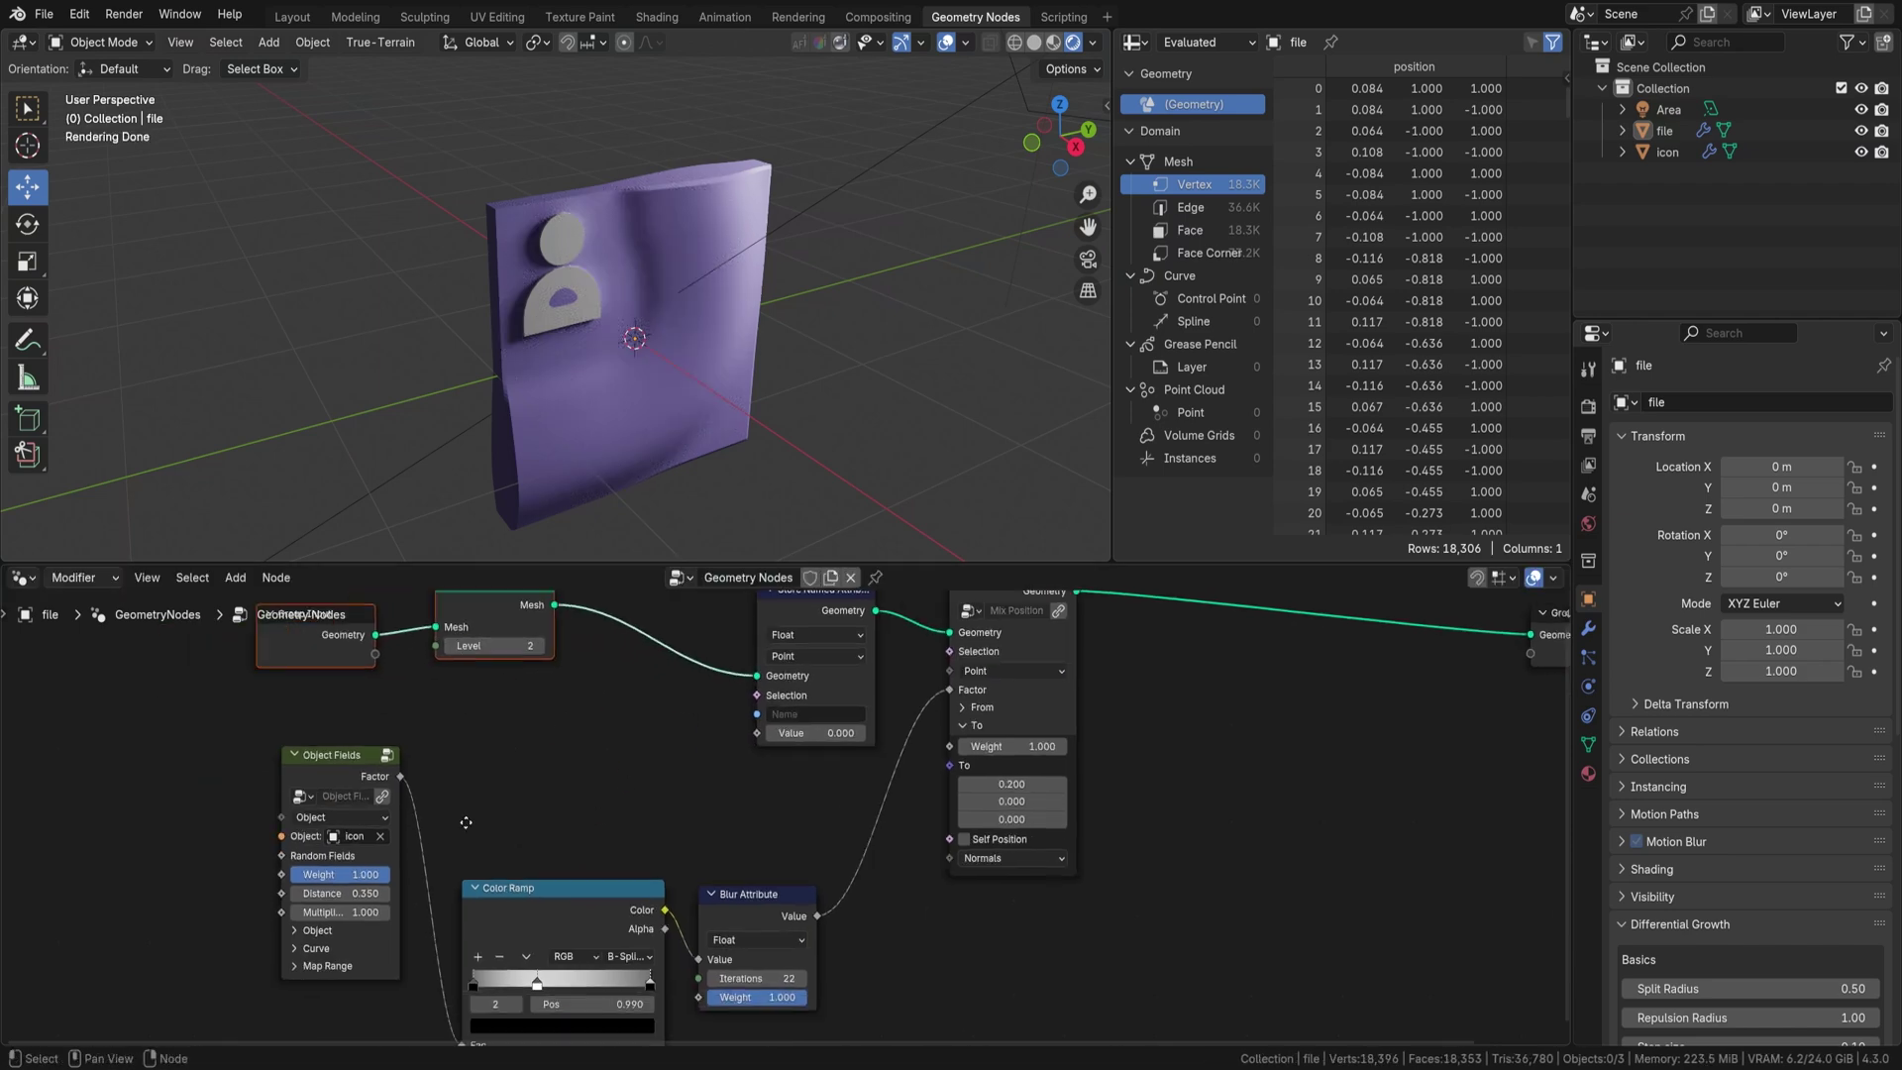
click(659, 760)
- Duplicate the ramp and blur, wire Object Fields through them into the stored attribute named cd
shift+click(897, 755)
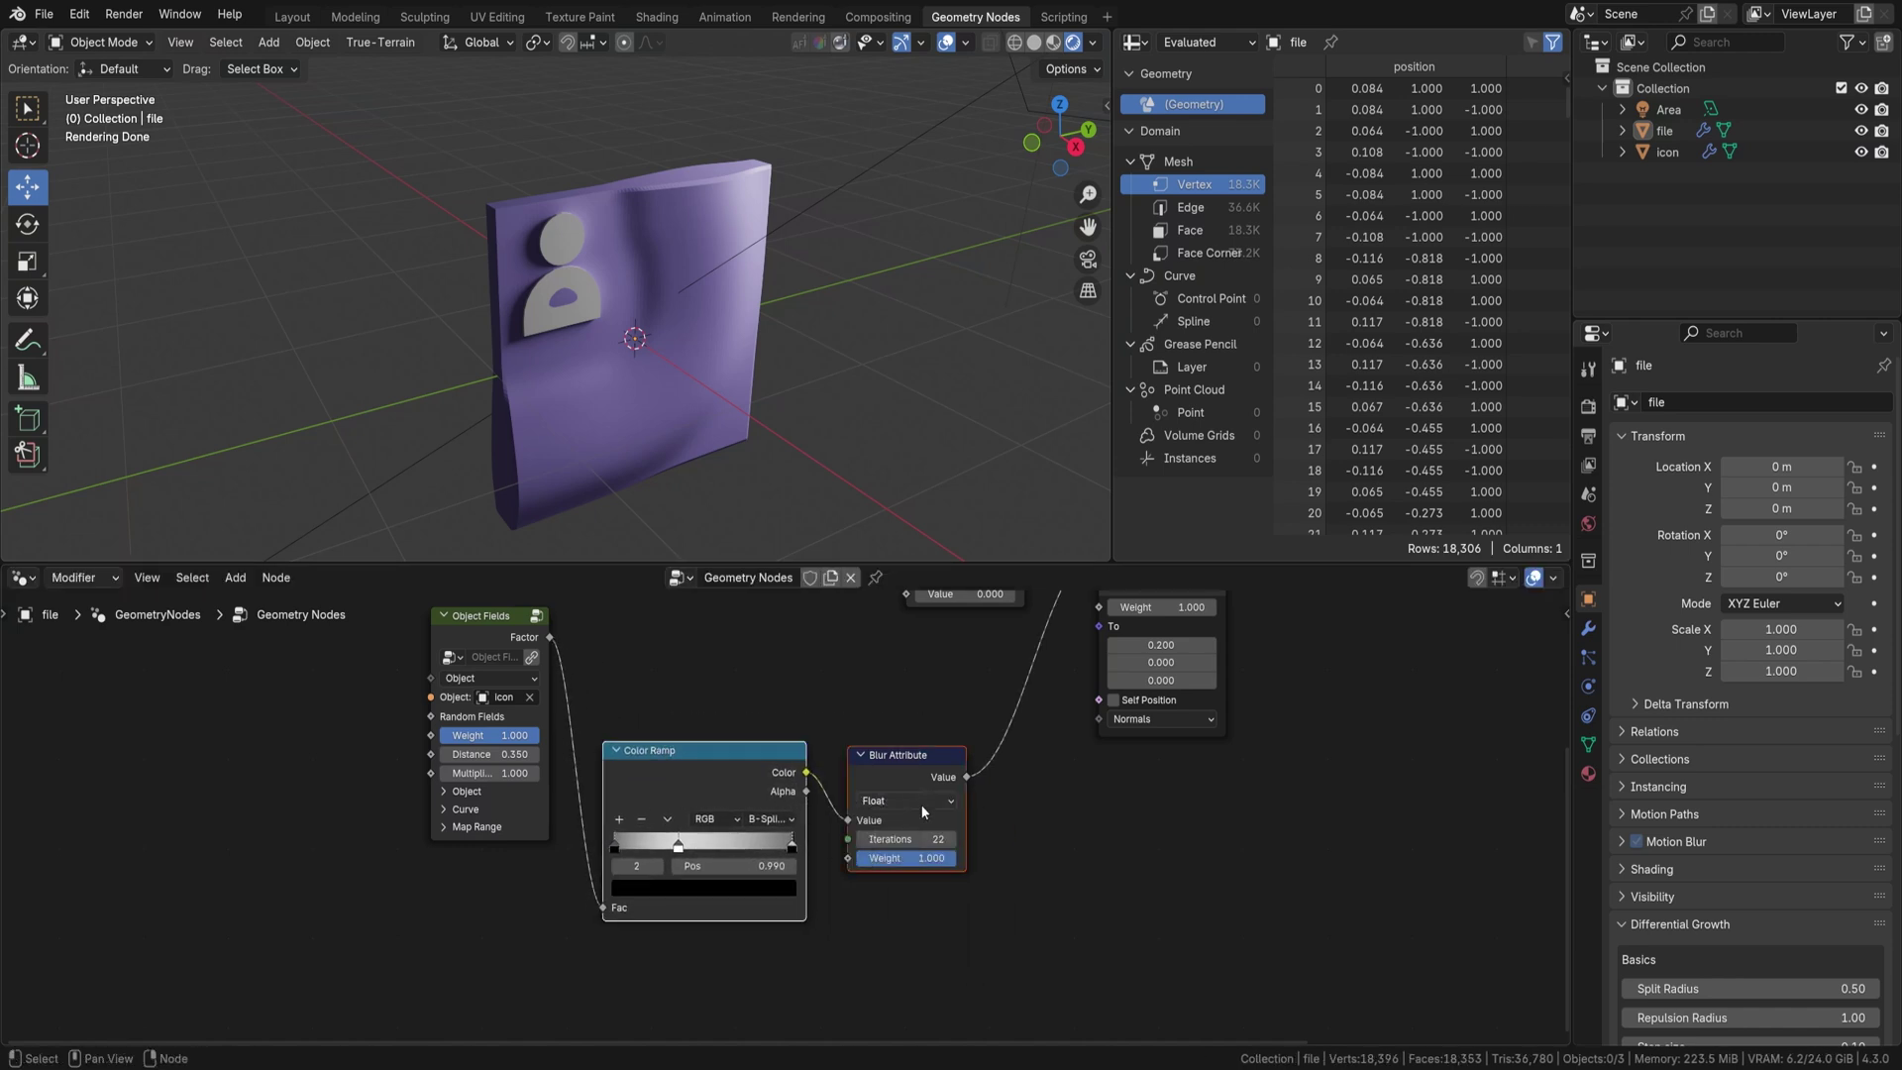
key(shift+d)
click(859, 663)
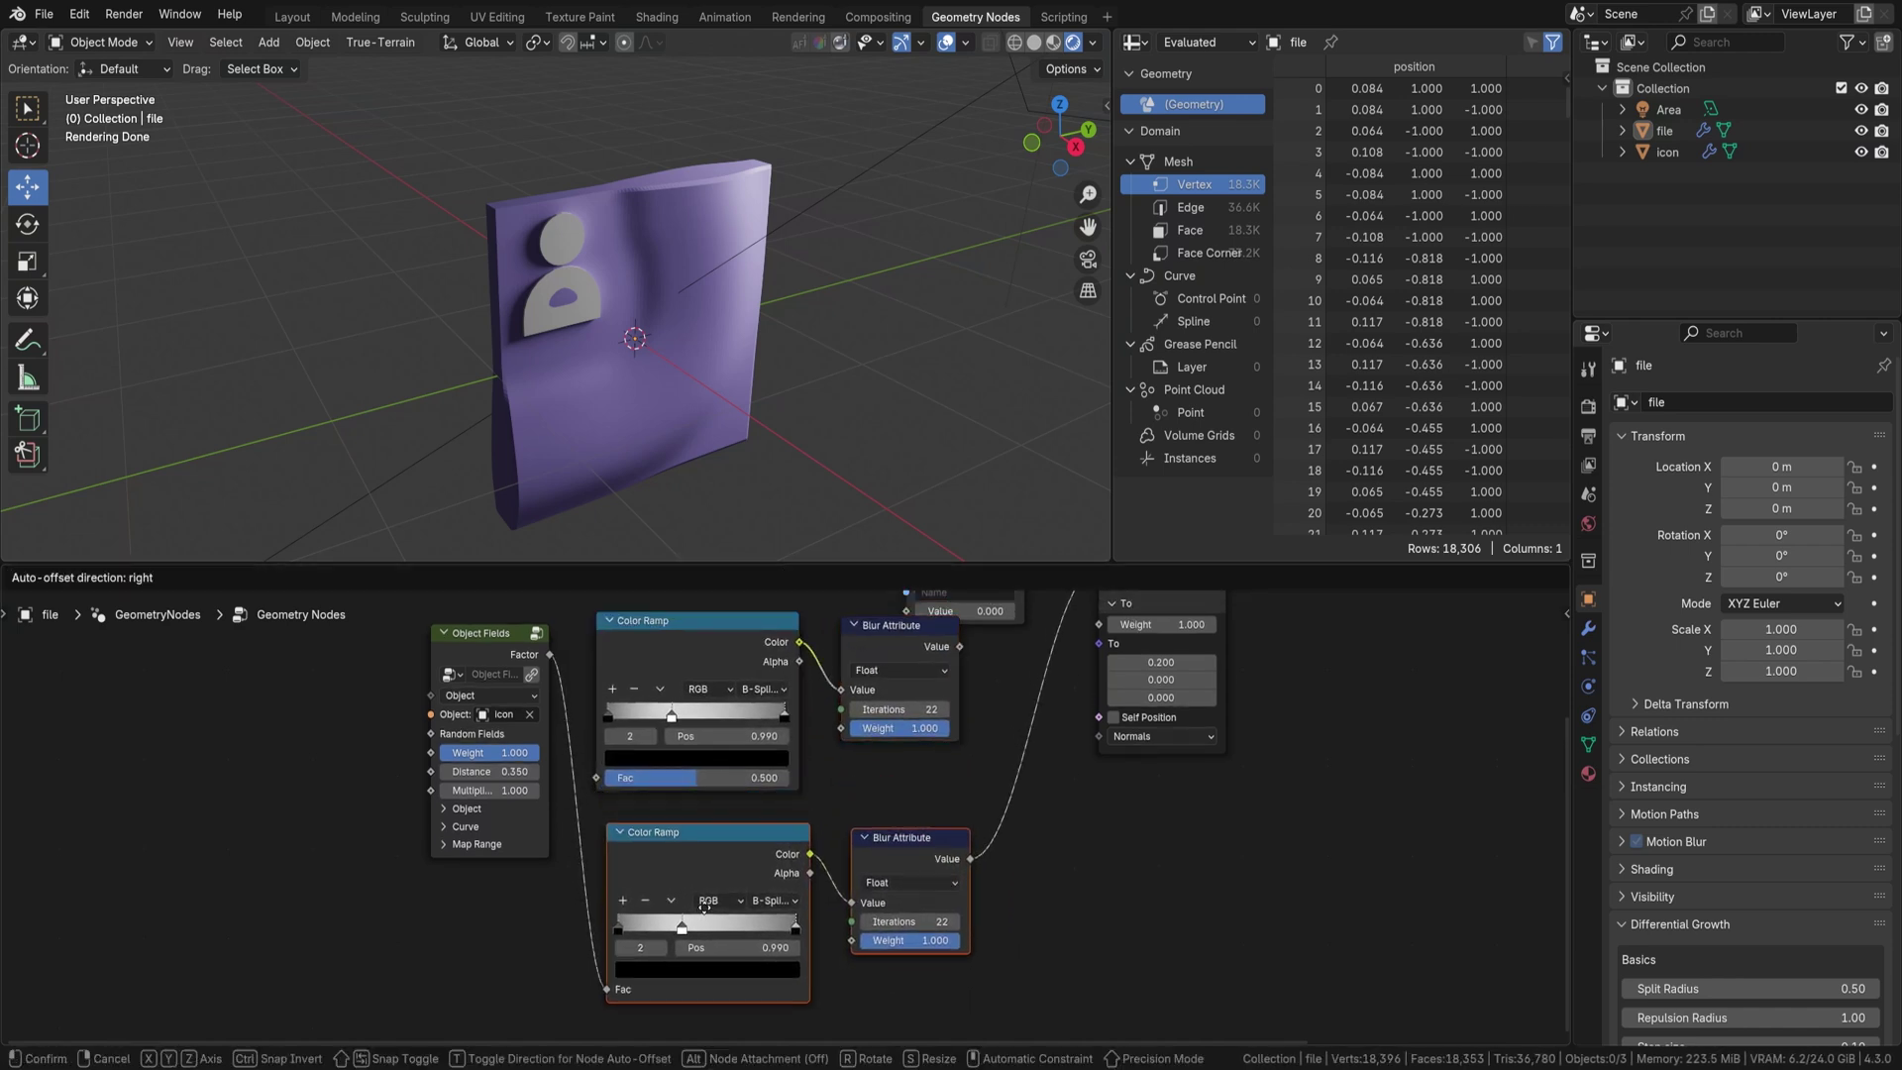
drag(550, 657, 459, 701)
drag(595, 788, 598, 778)
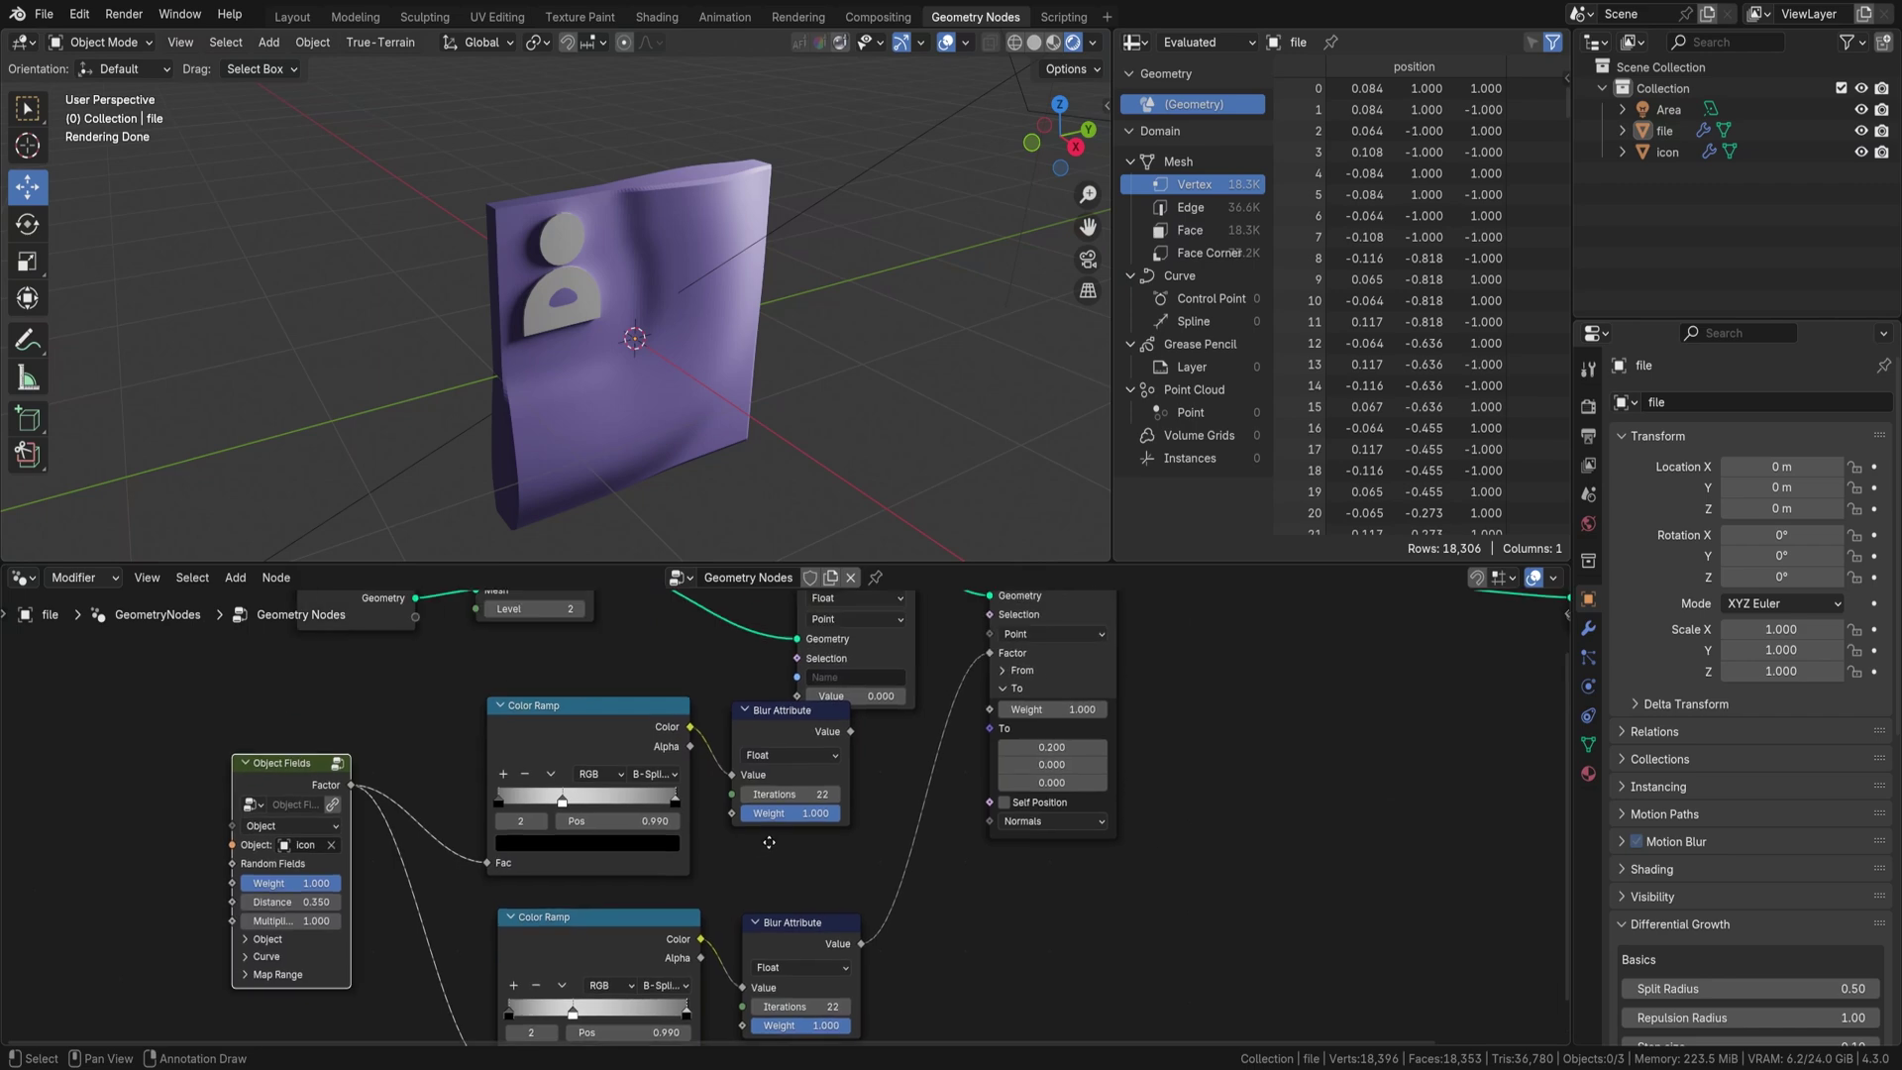
middle_drag(939, 651, 817, 745)
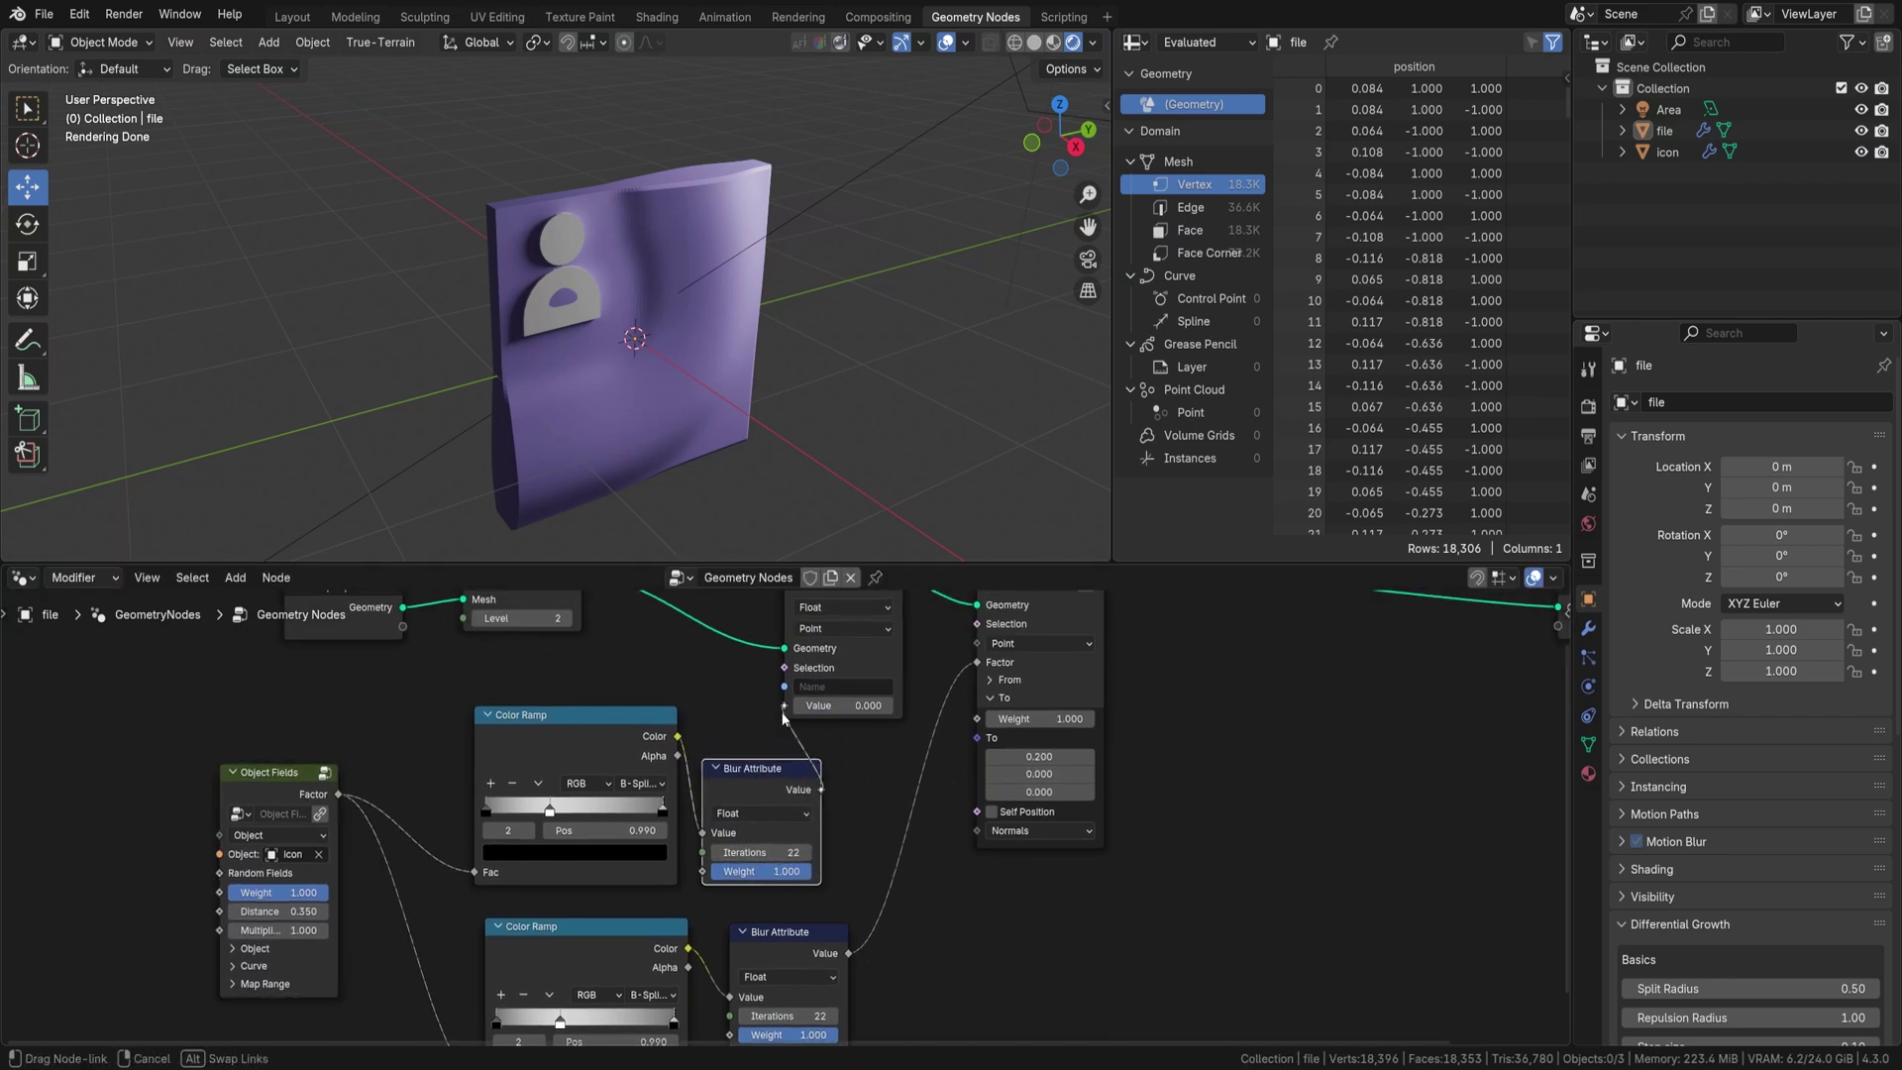
drag(783, 717, 783, 706)
click(831, 686)
text(cd)
key(Return)
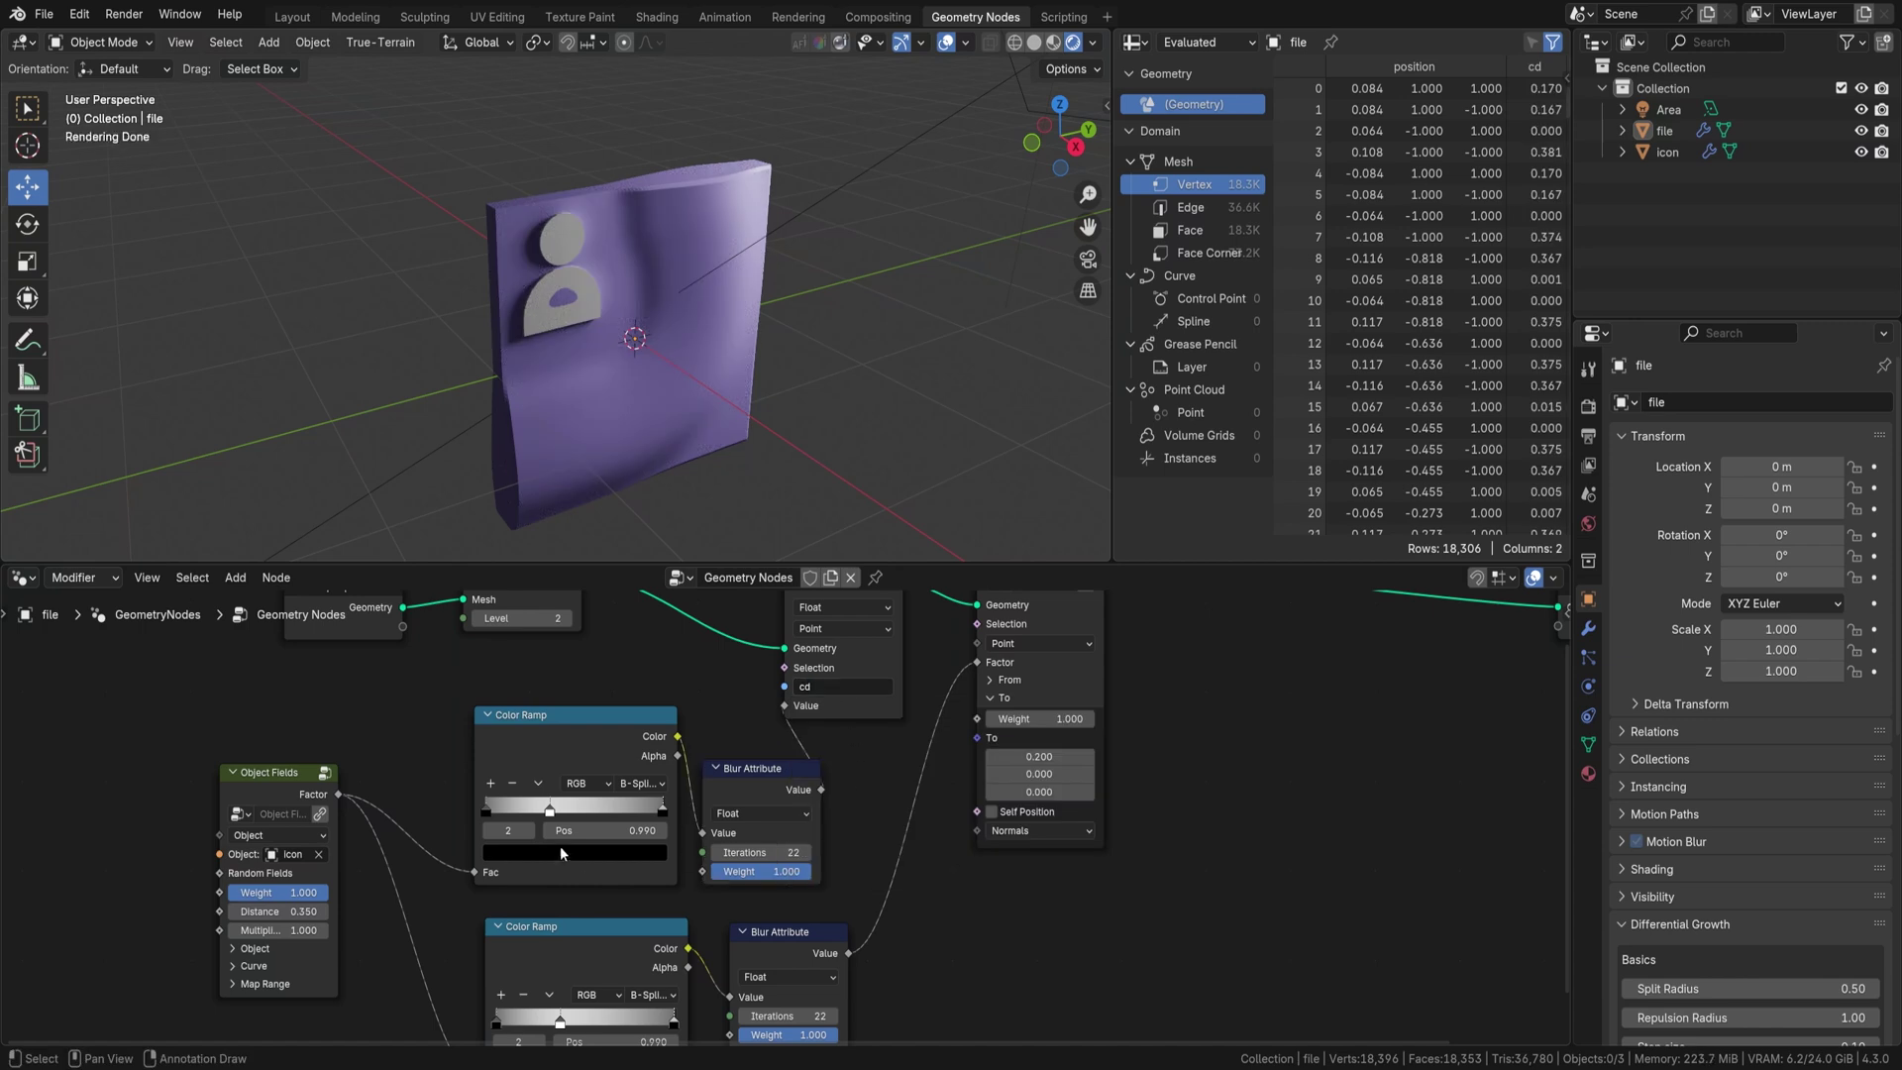
- Remove the copied ramp's black end stop and slide the remaining stop to 0.645
click(644, 850)
click(512, 783)
drag(550, 810, 585, 811)
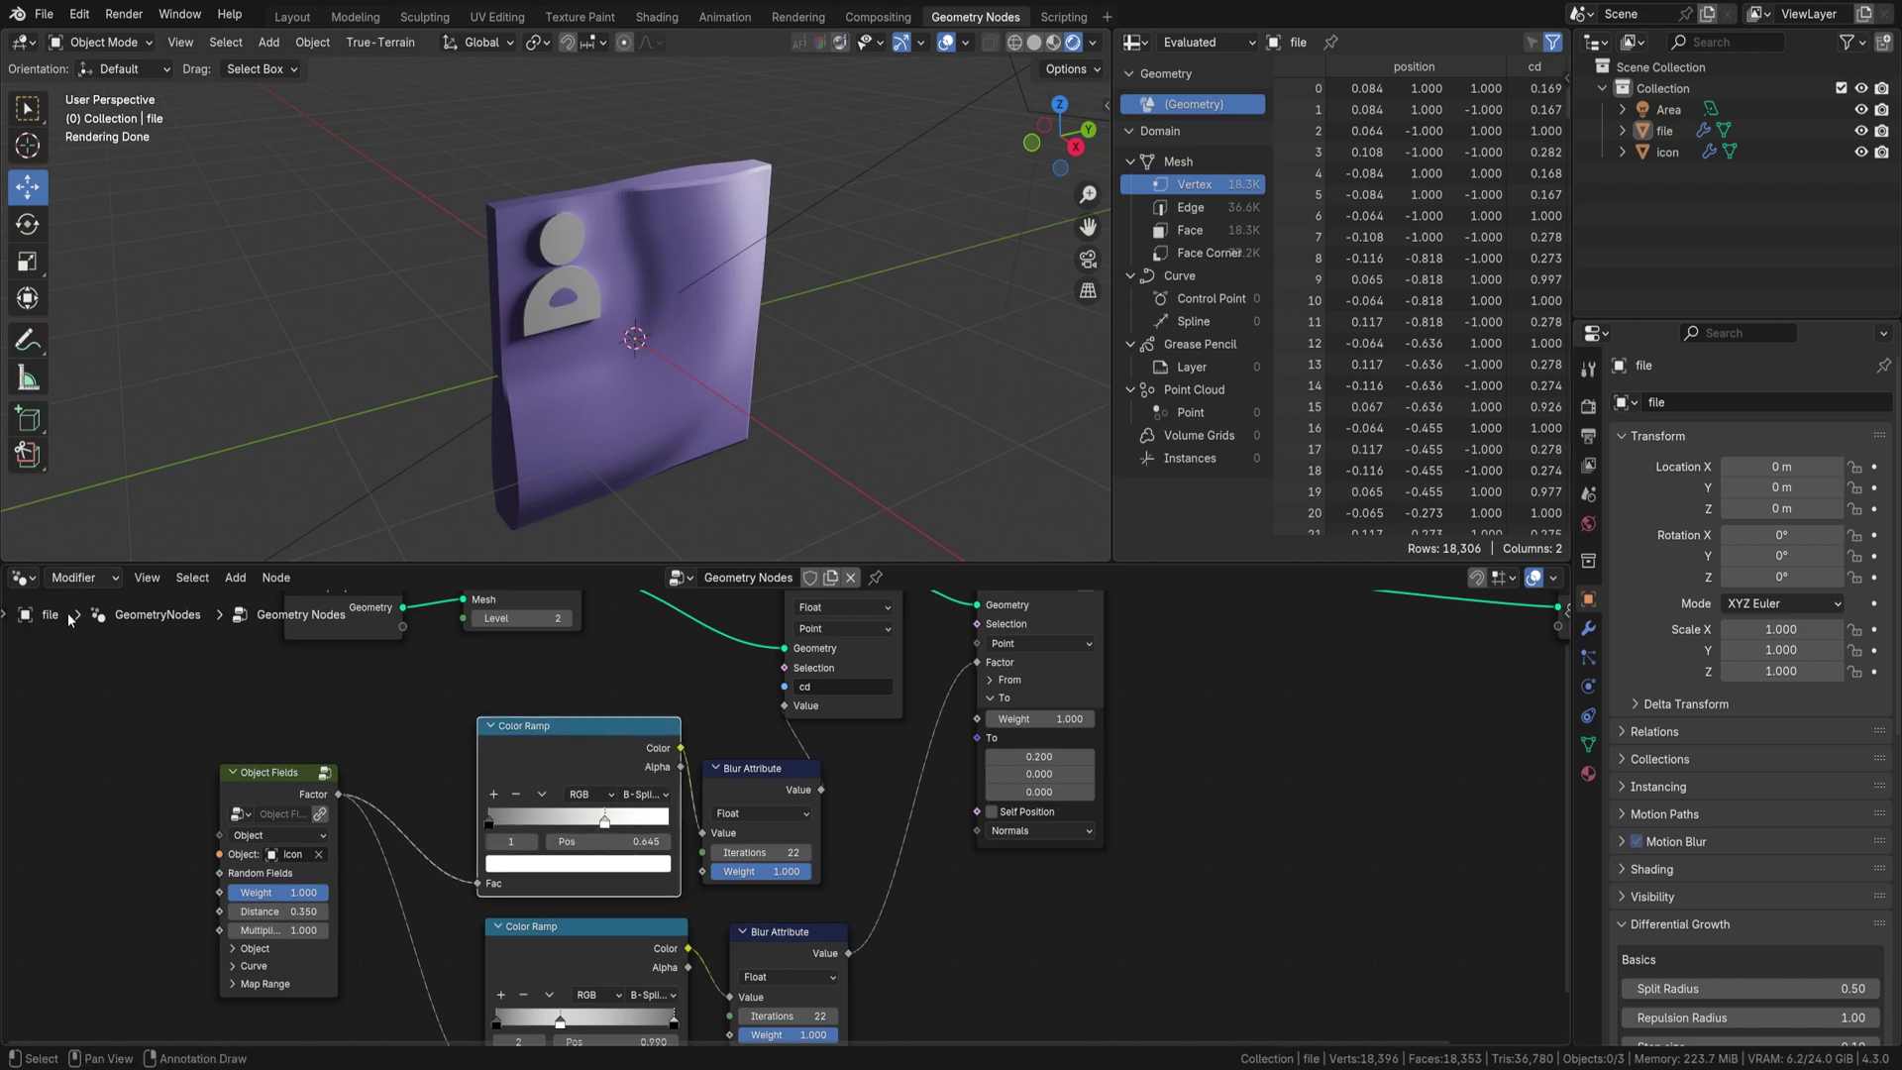
click(22, 577)
- In the Shader Editor, add an Attribute node reading cd and link its Fac to the Mix Factor
click(73, 771)
key(shift+a)
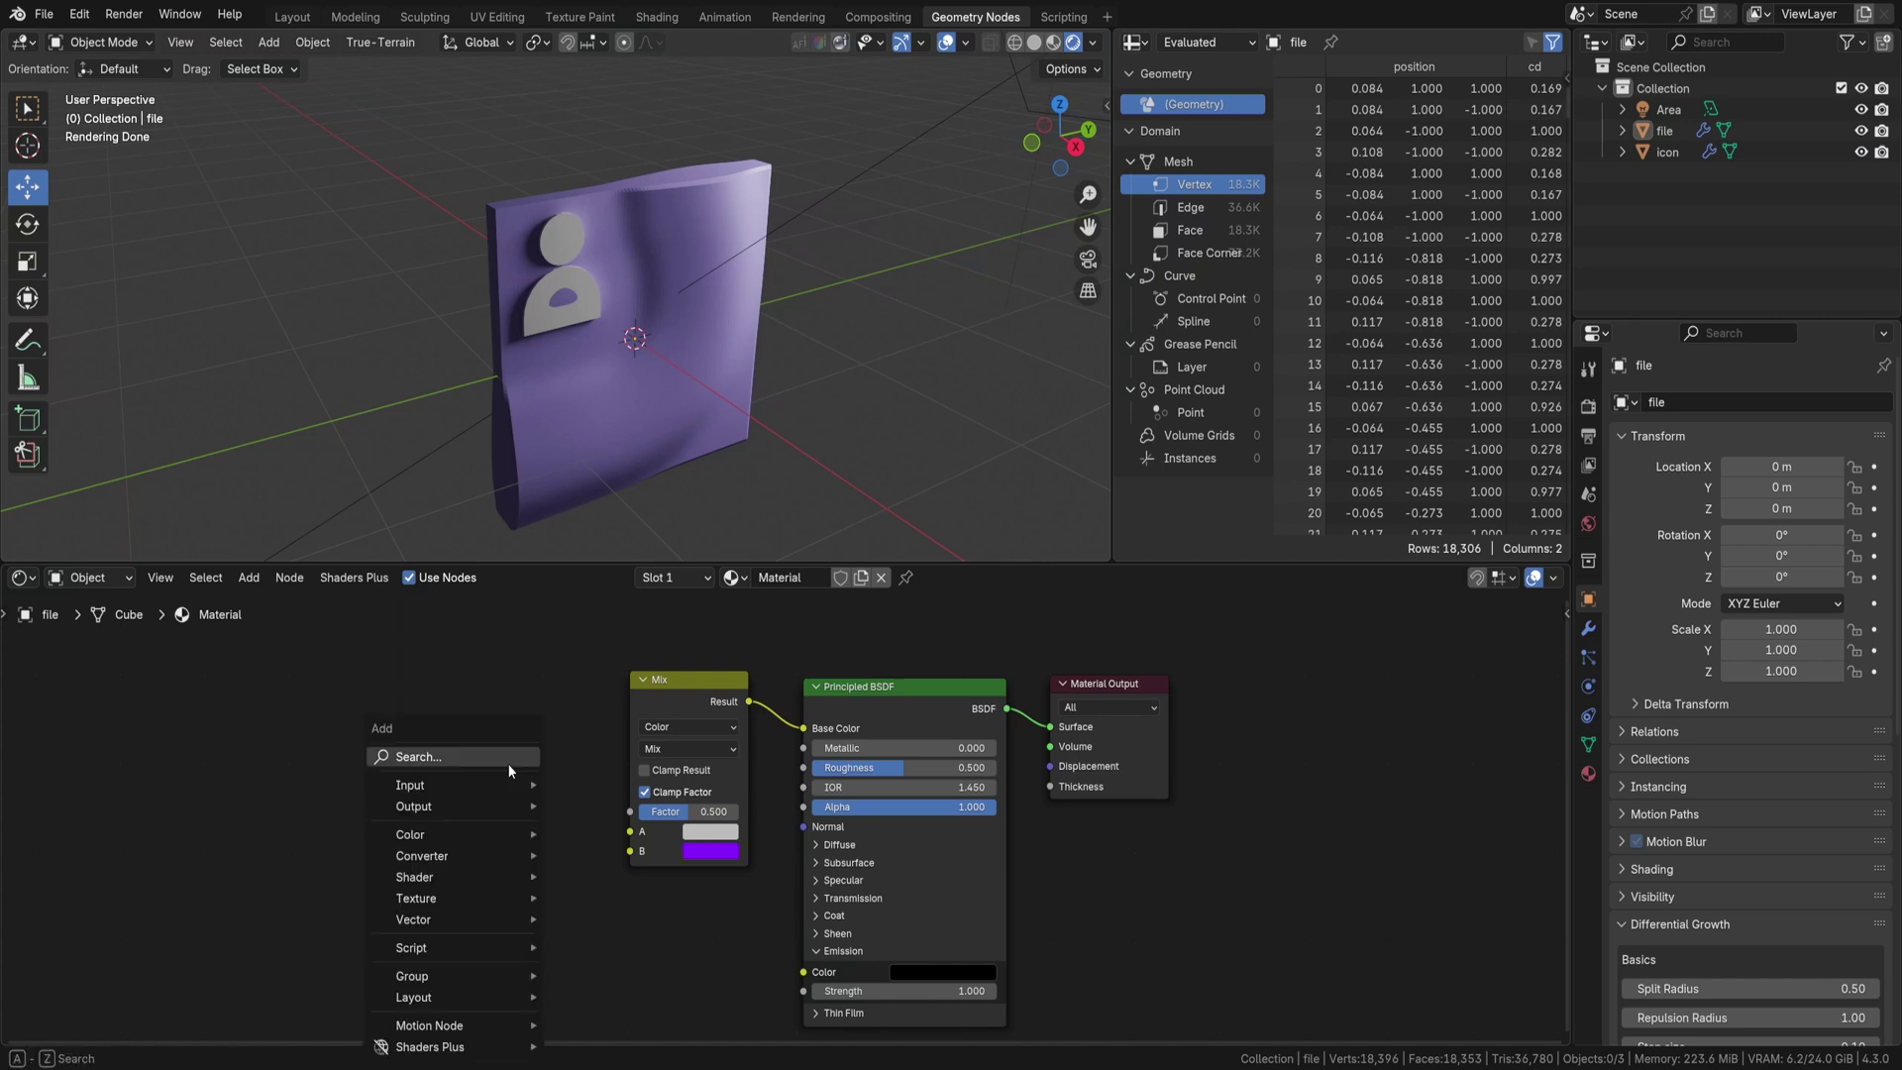
text(attr)
key(Return)
click(439, 711)
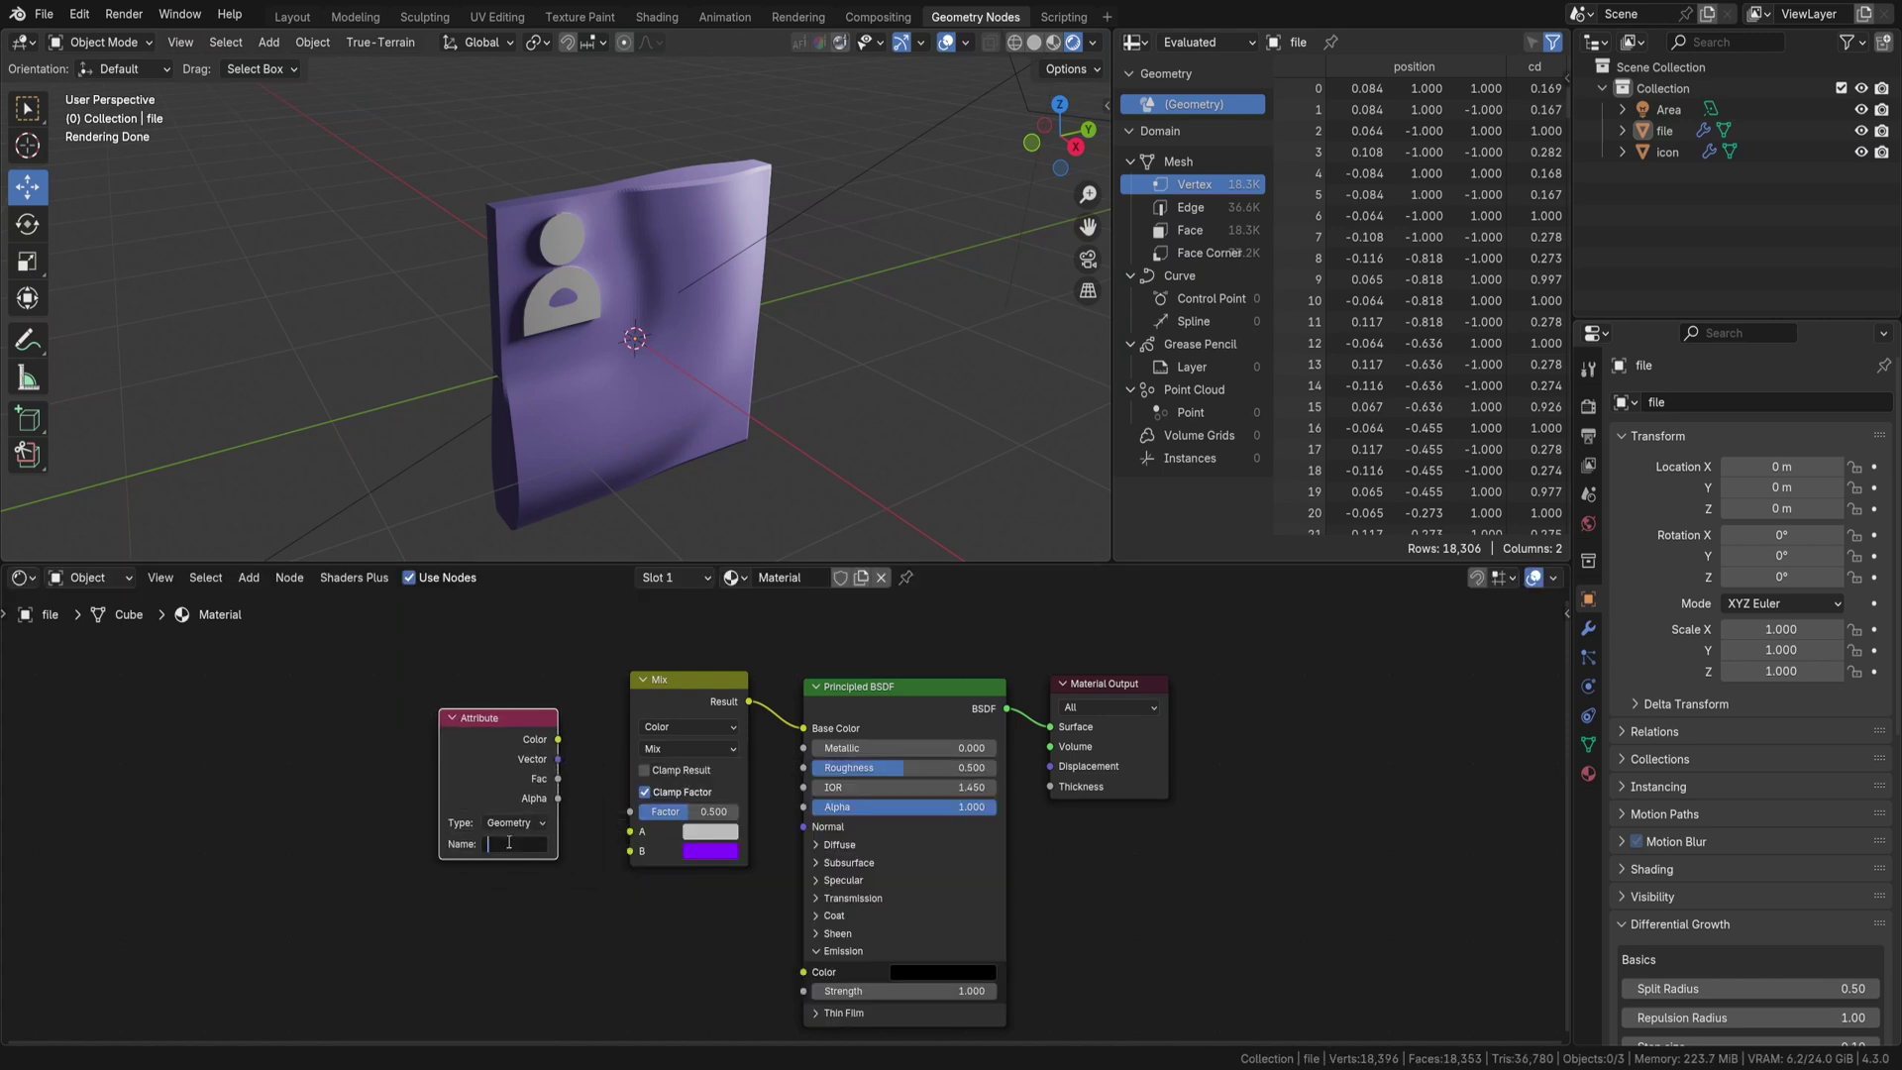
drag(559, 779, 631, 811)
drag(502, 738, 510, 744)
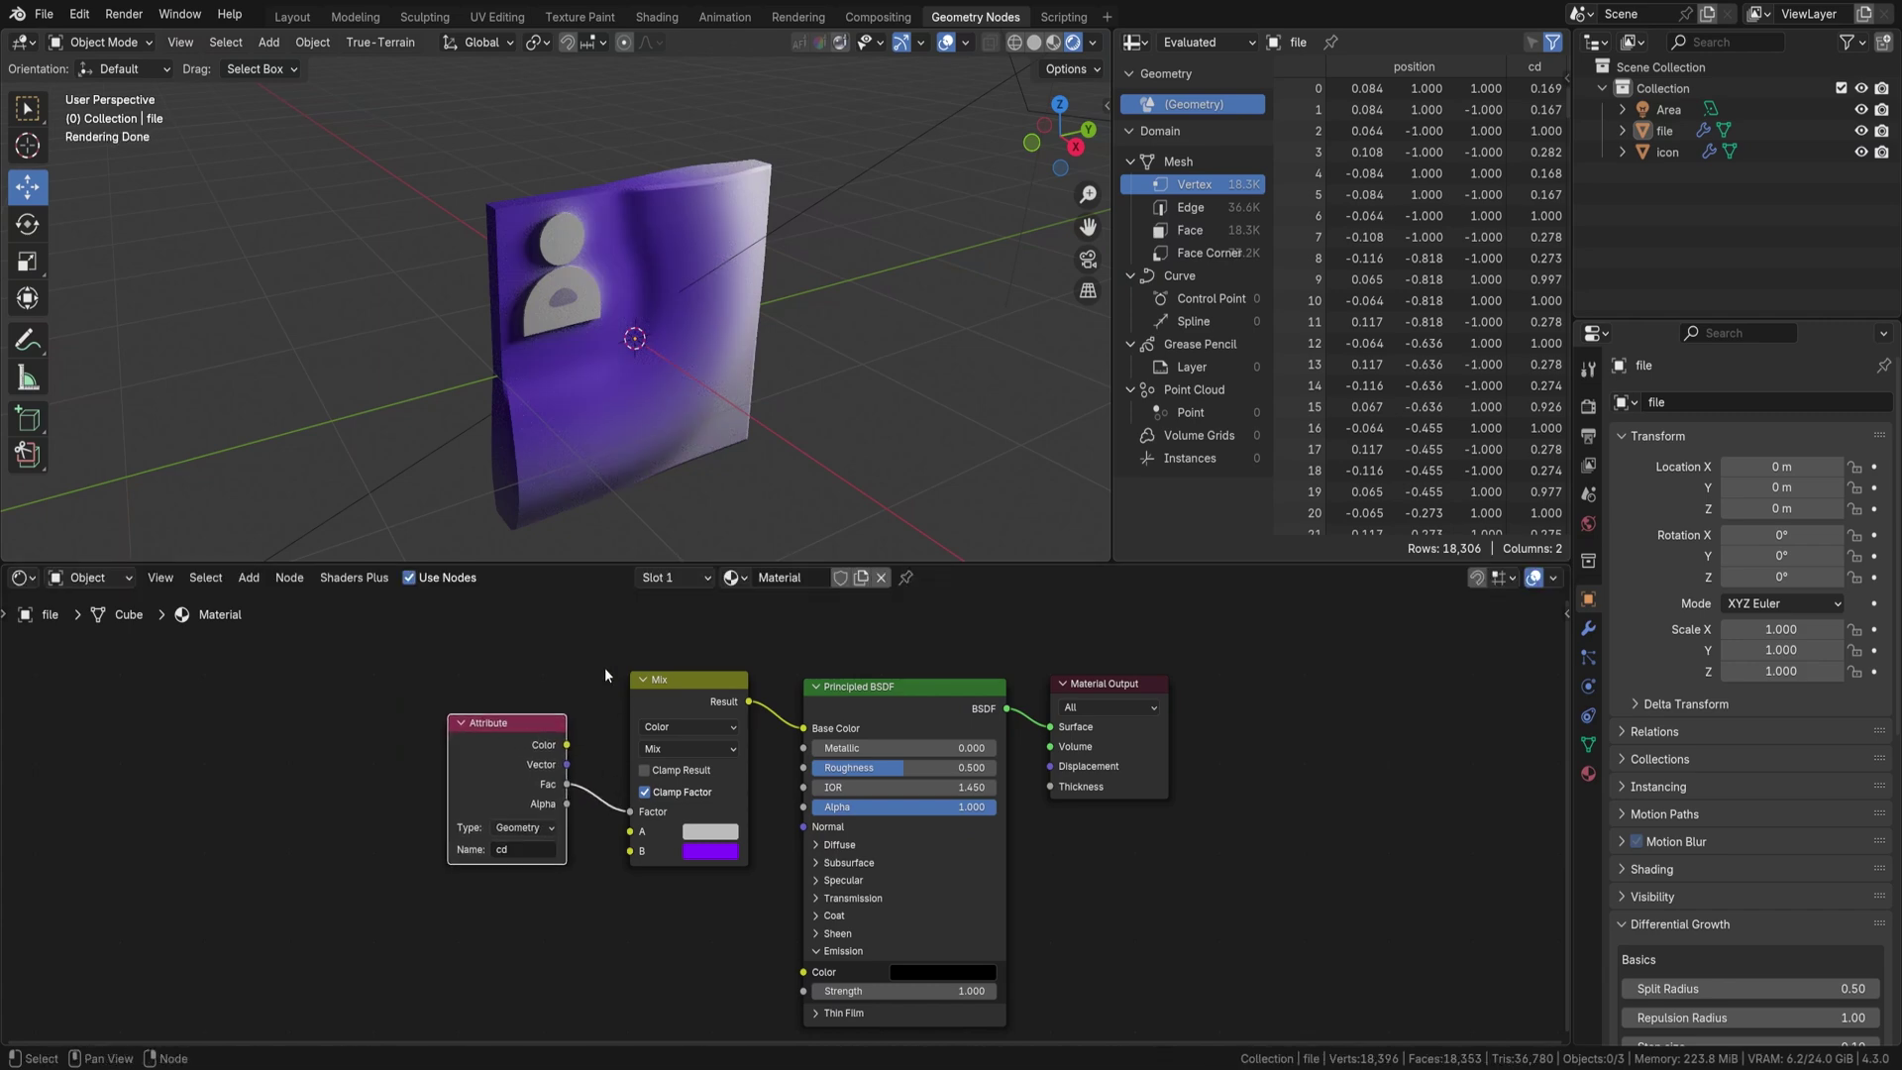
click(21, 576)
- Back in geometry nodes, lower the Object Fields distance to 0.050
click(95, 749)
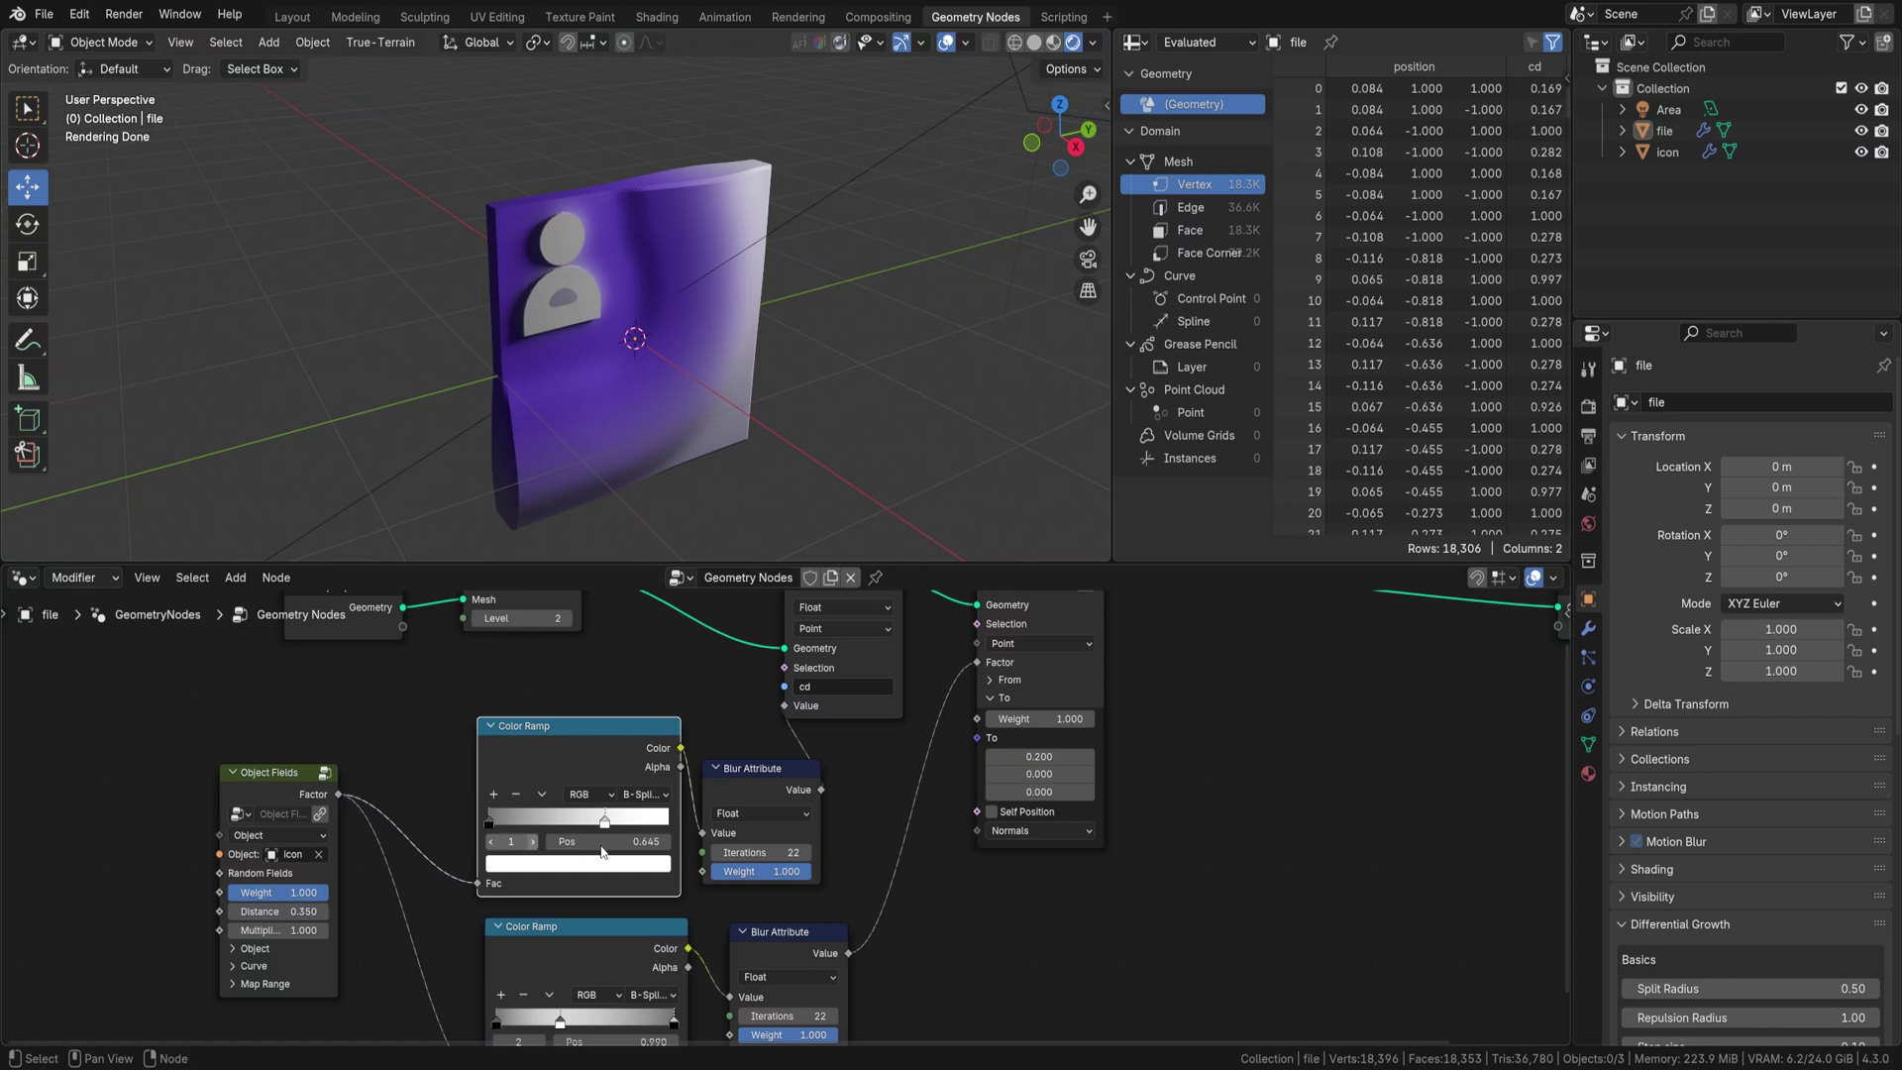
mouse_move(287, 911)
mouse_down()
mouse_move(247, 911)
mouse_move(357, 911)
mouse_move(268, 911)
mouse_up()
click(663, 430)
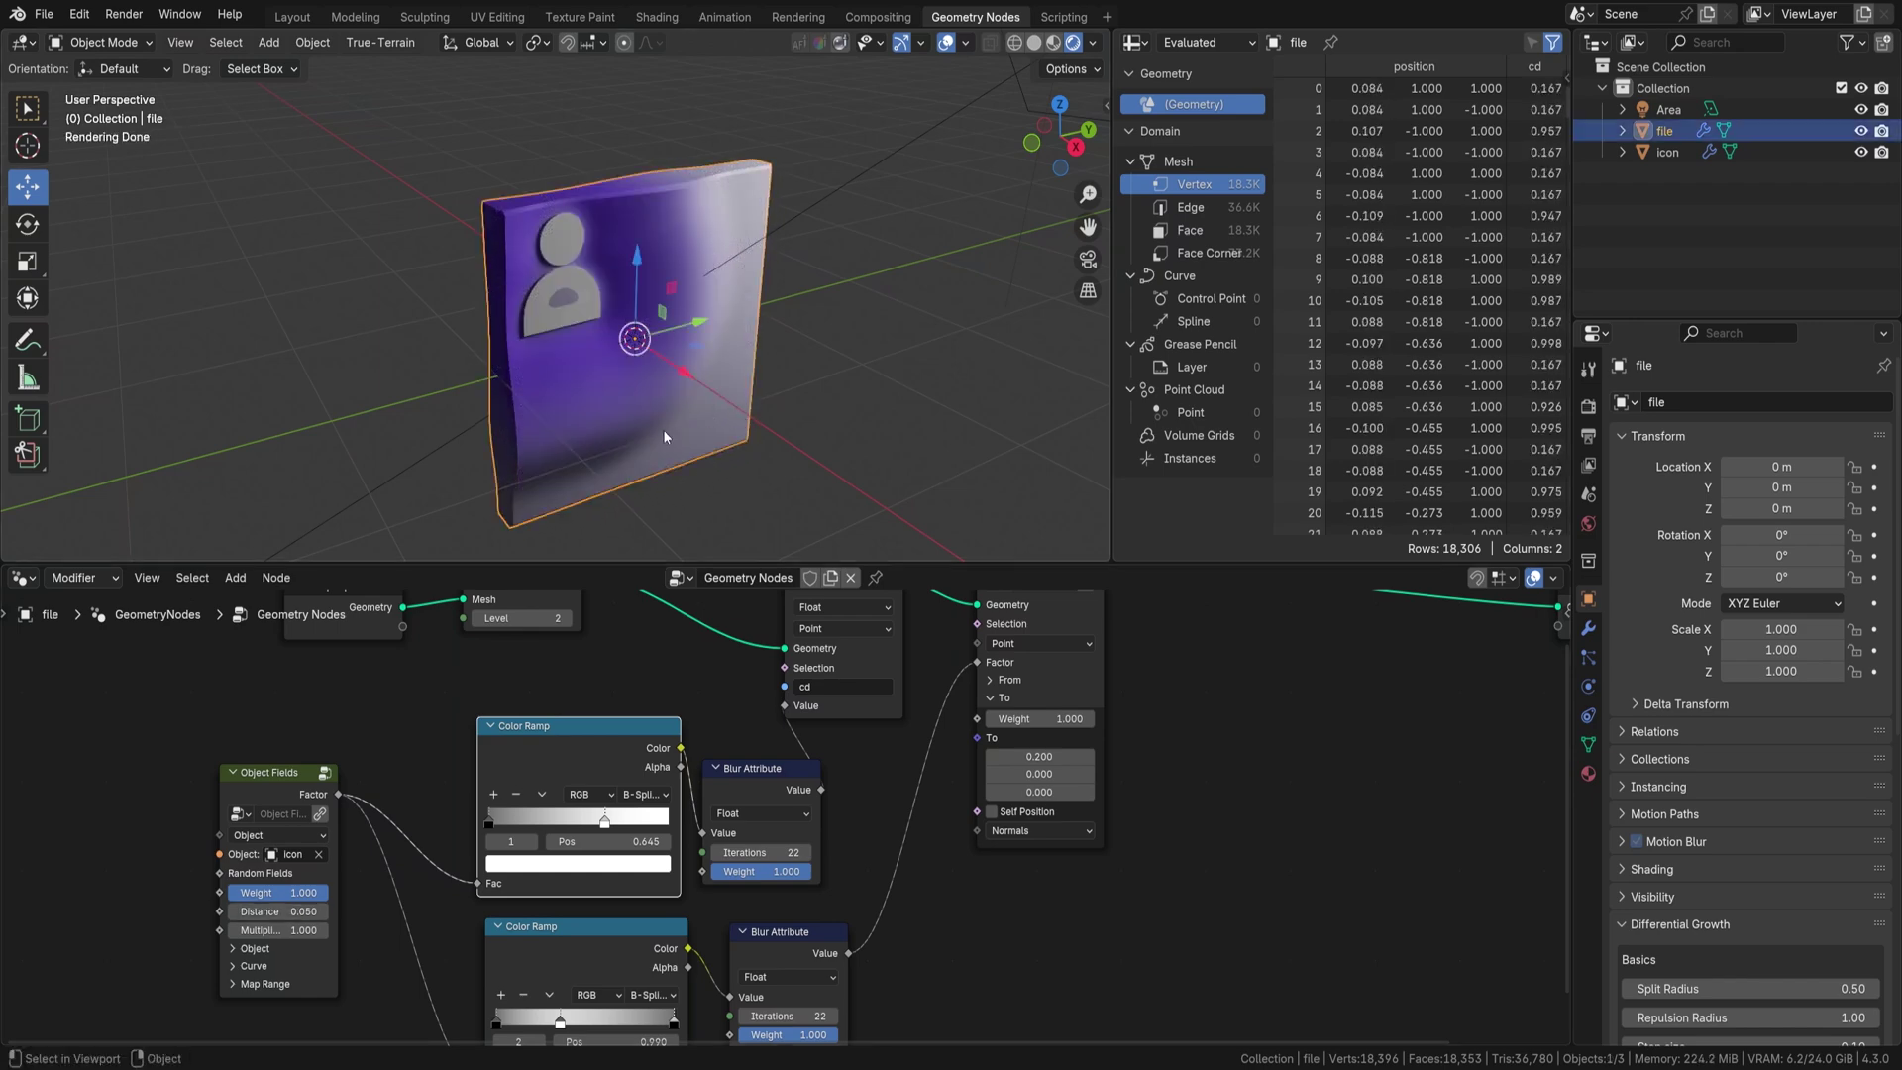
scroll(608, 381, up, 2)
scroll(525, 745, down, 2)
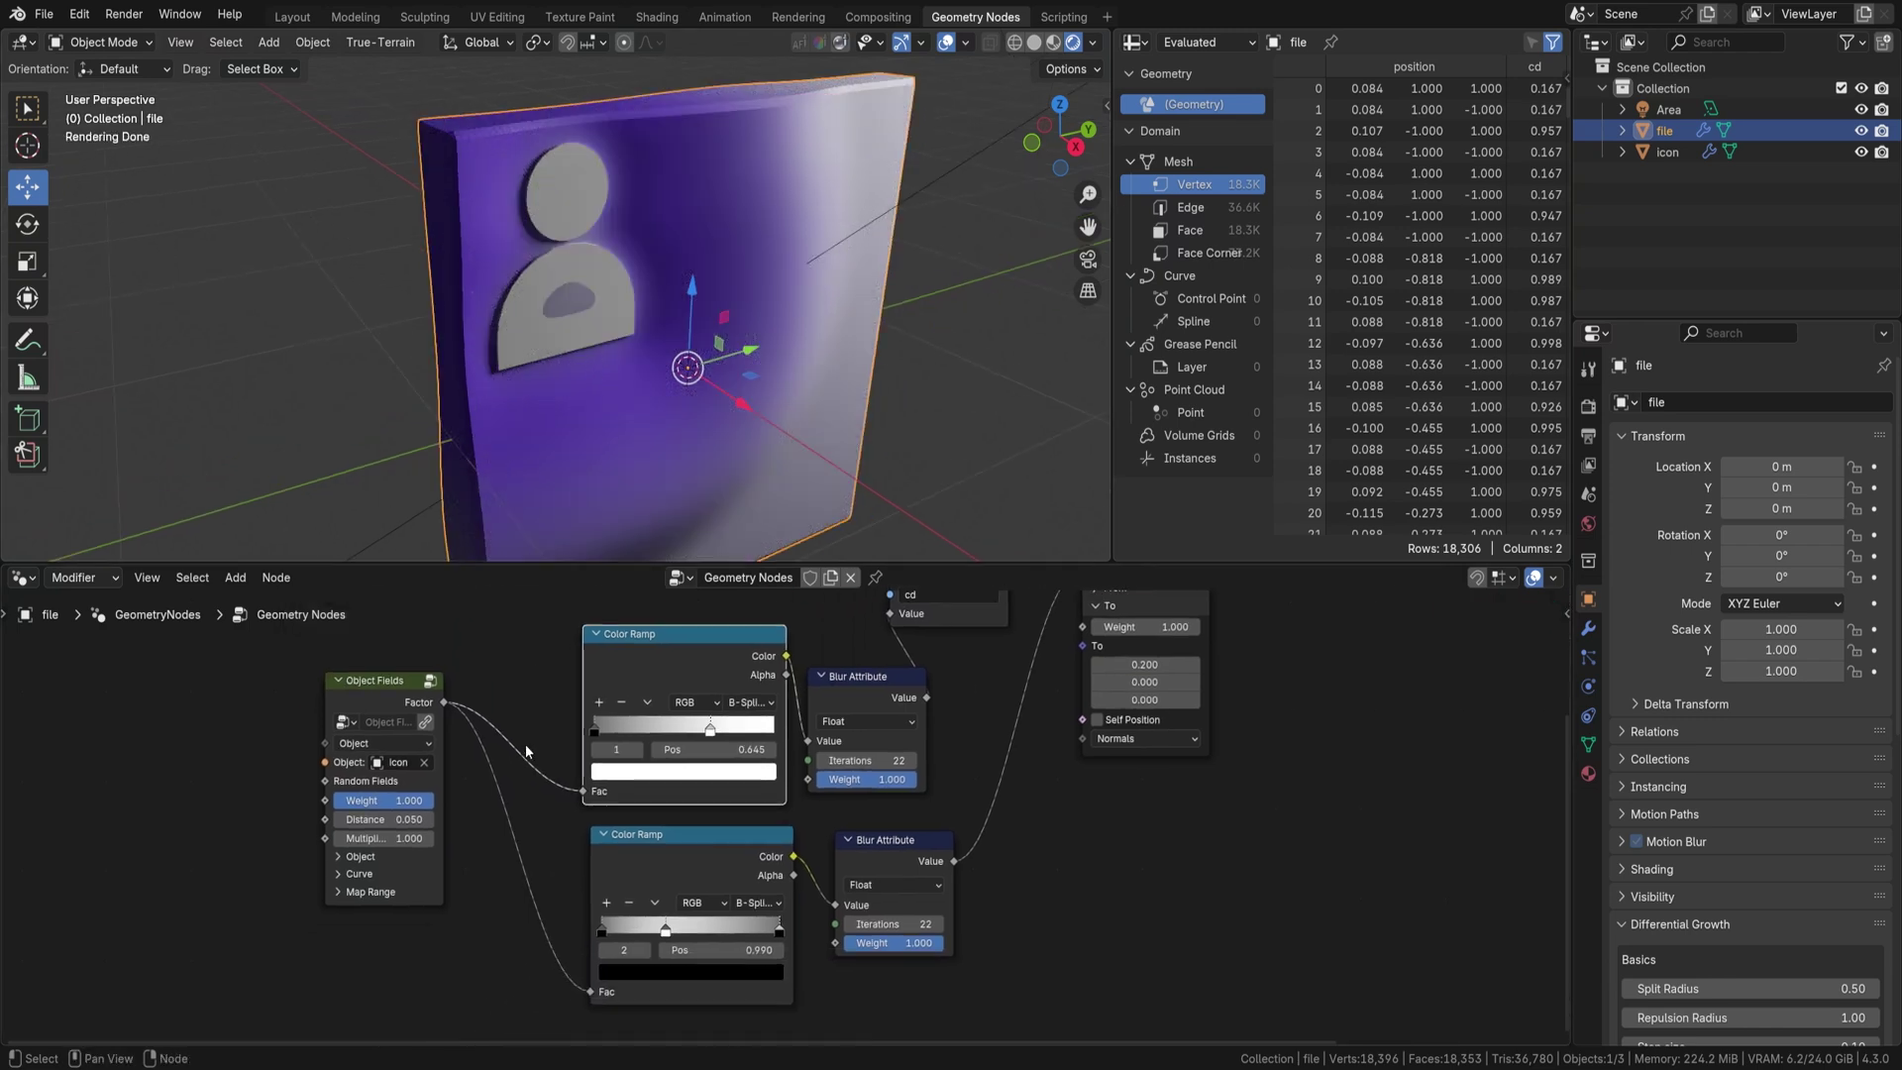
- Rearrange the upper and lower ramp-and-blur node branches
drag(684, 683, 623, 655)
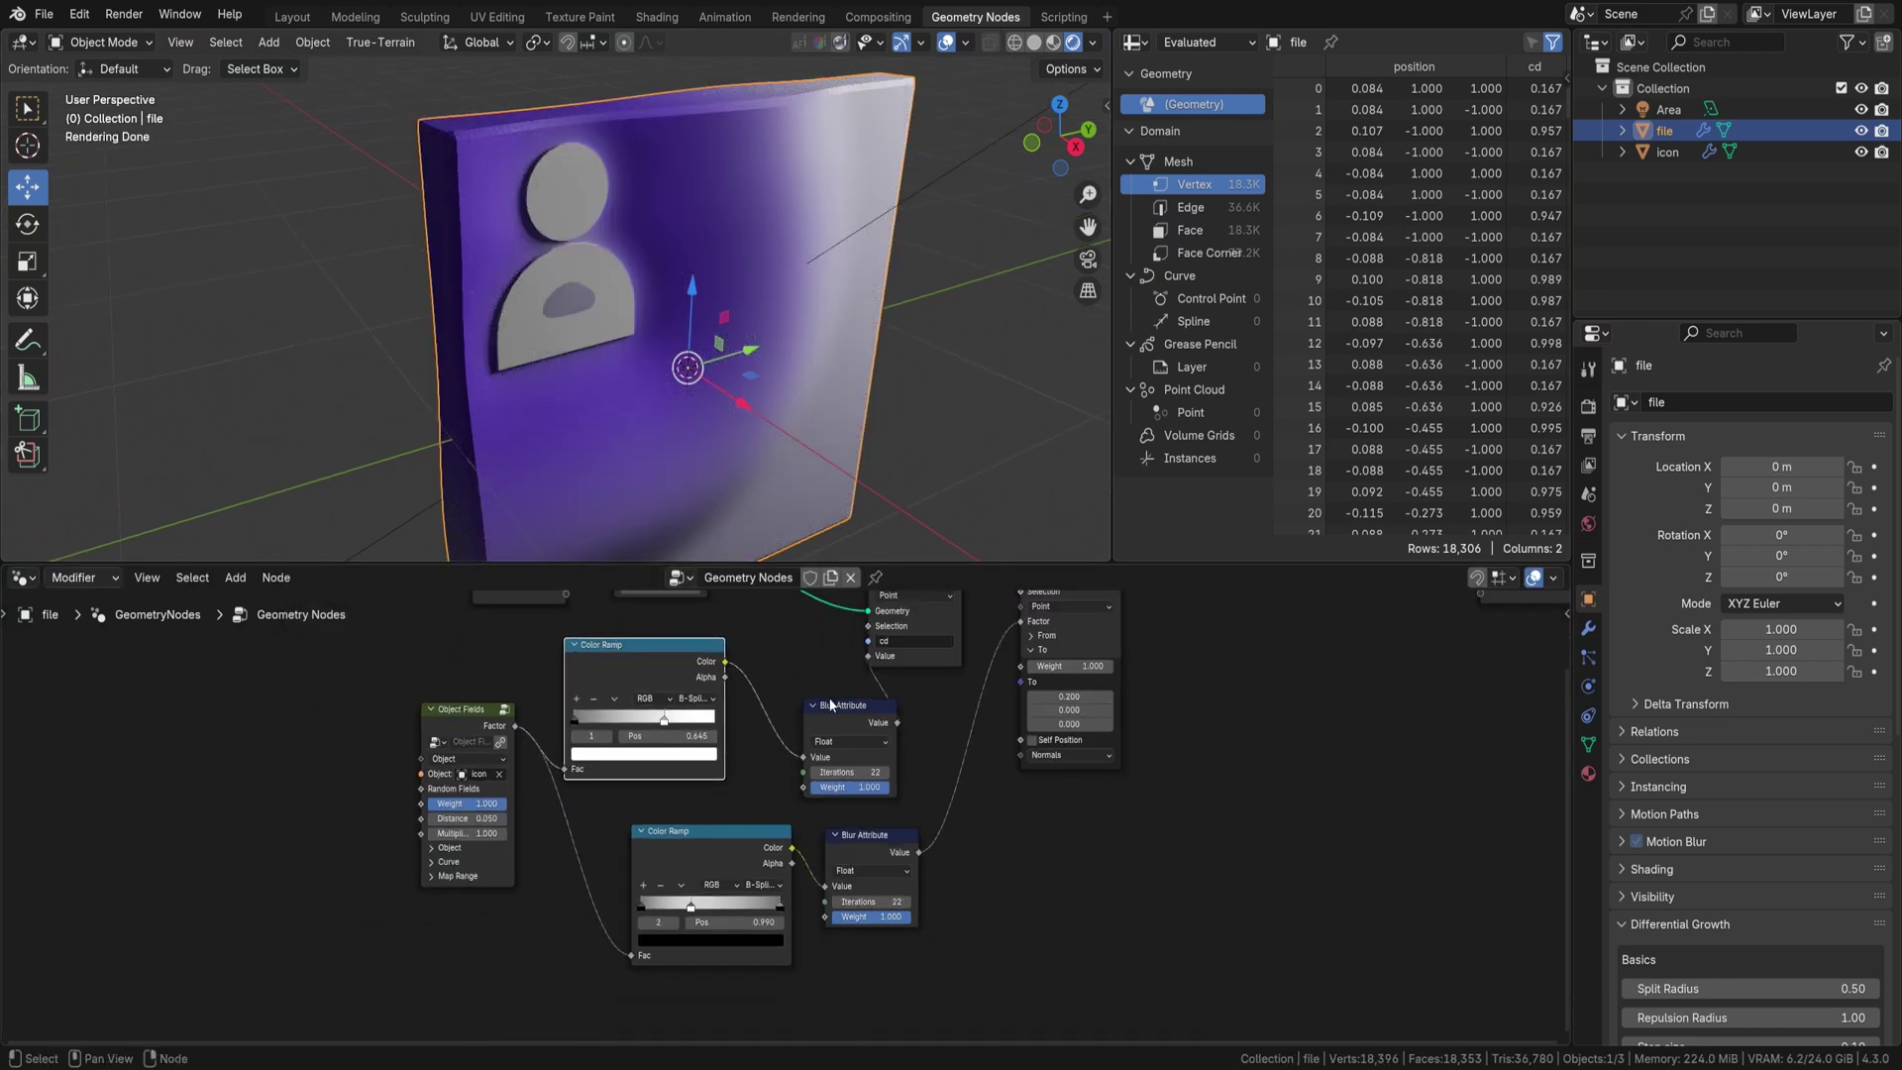
drag(852, 705, 791, 650)
mouse_move(952, 918)
mouse_down()
mouse_move(724, 850)
mouse_move(596, 838)
mouse_up()
middle_drag(465, 710, 514, 597)
- Add a duplicate Object Fields node and a float Mix node after the lower blur
key(shift+d)
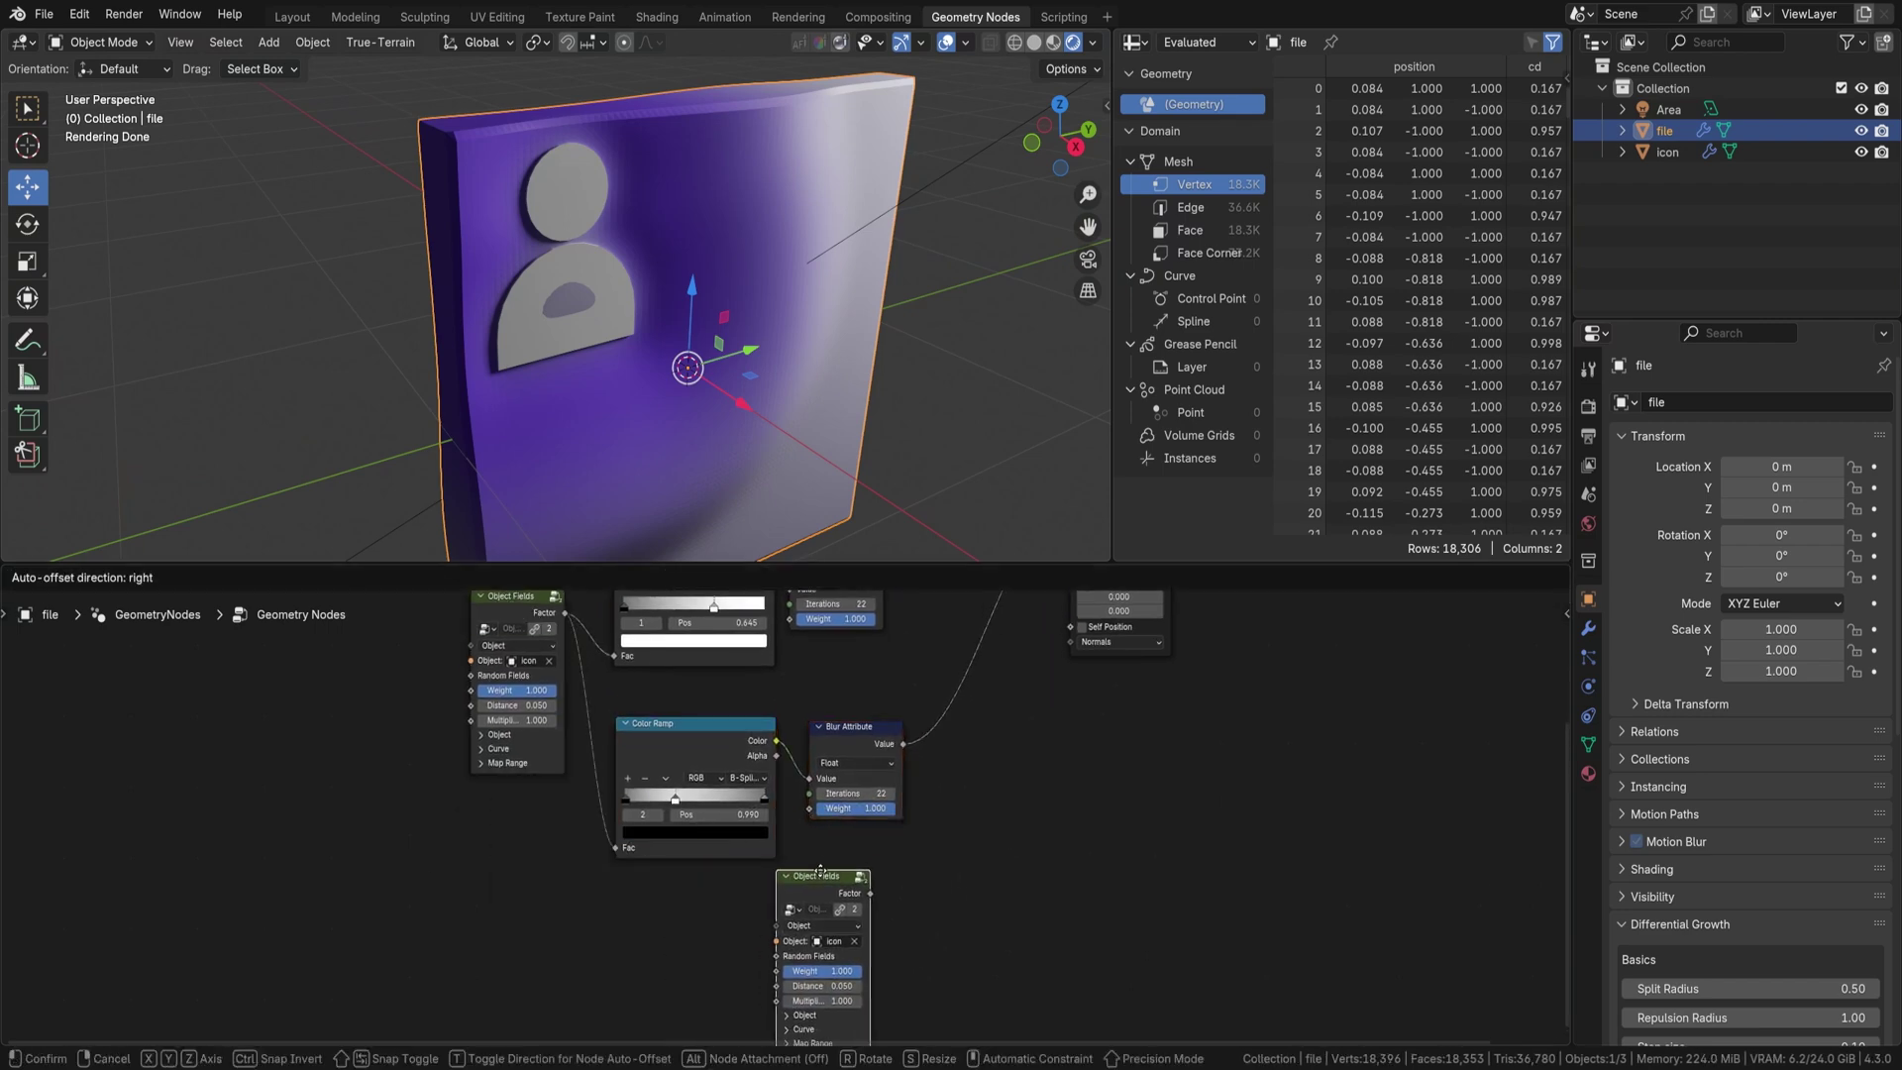
click(846, 857)
key(shift+a)
text(m)
key(Return)
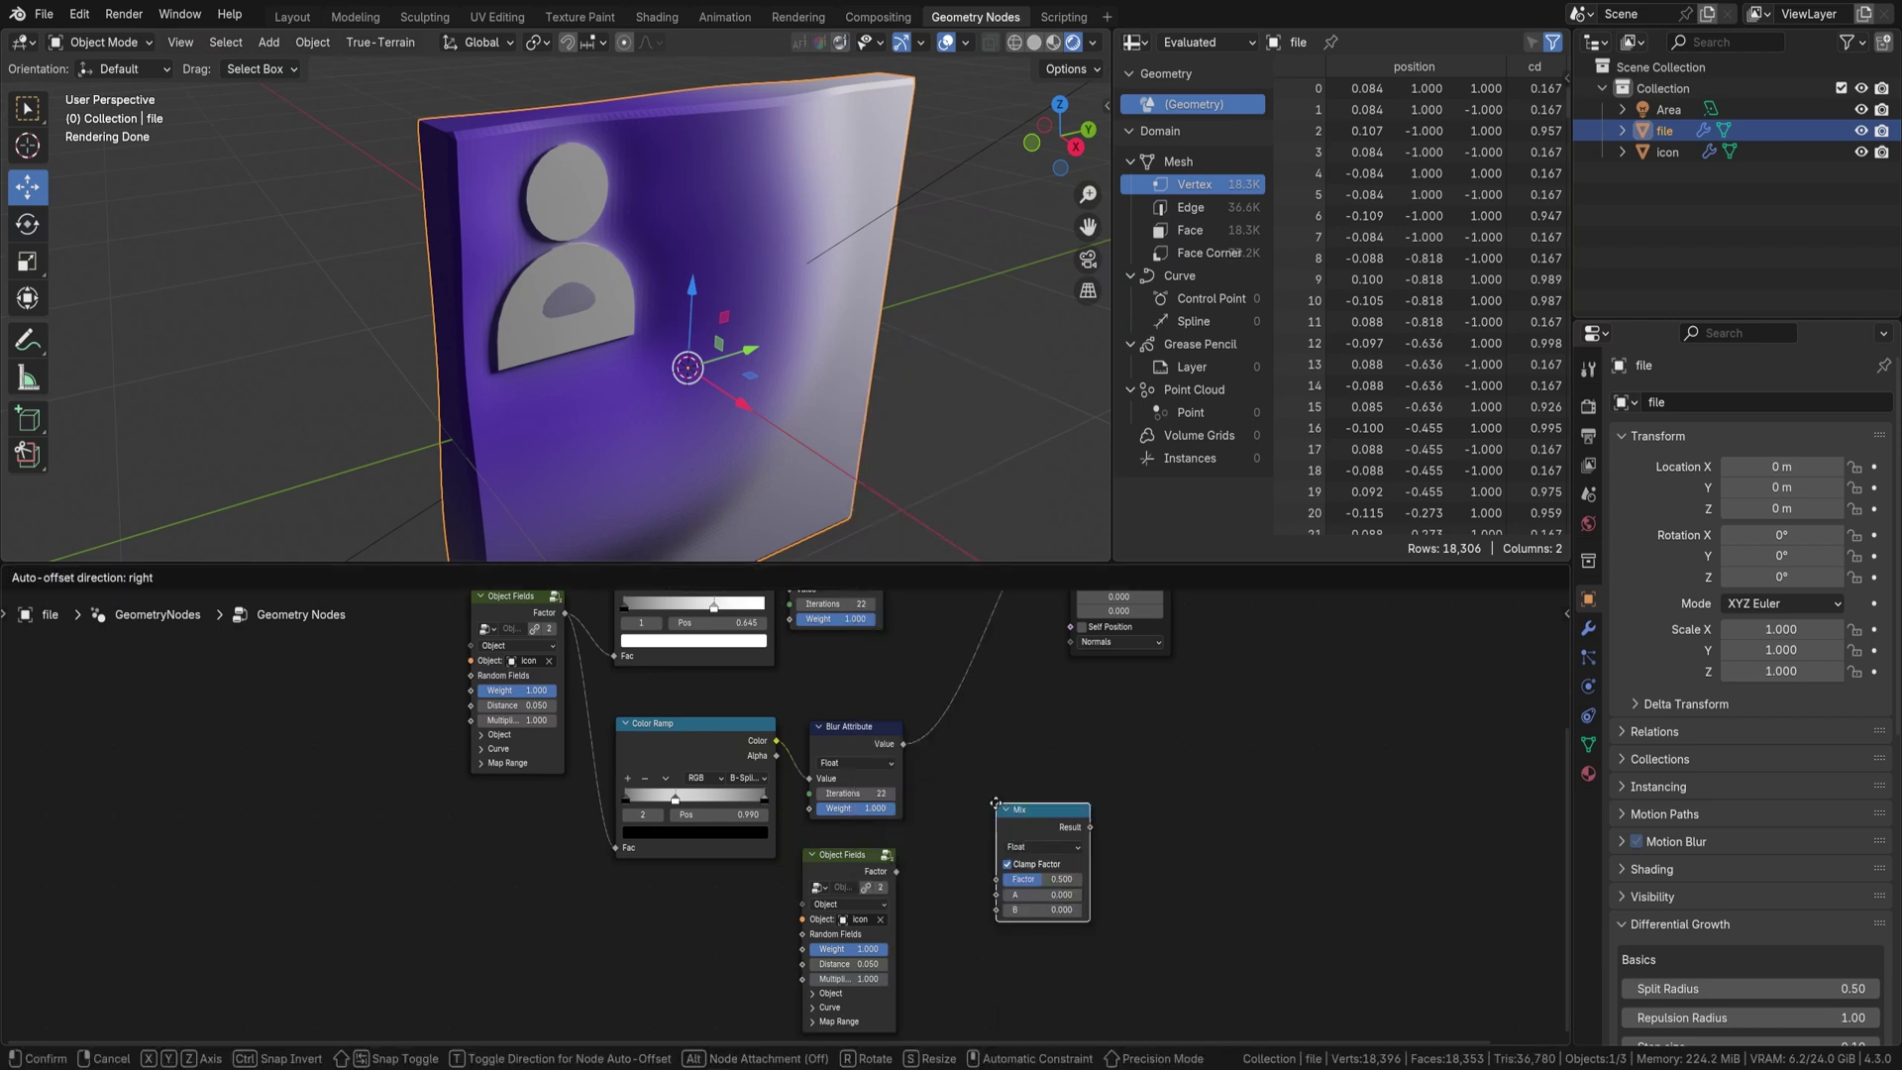
click(985, 852)
- Connect the second Object Fields Factor to the Mix node's Factor
scroll(985, 855, up, 1)
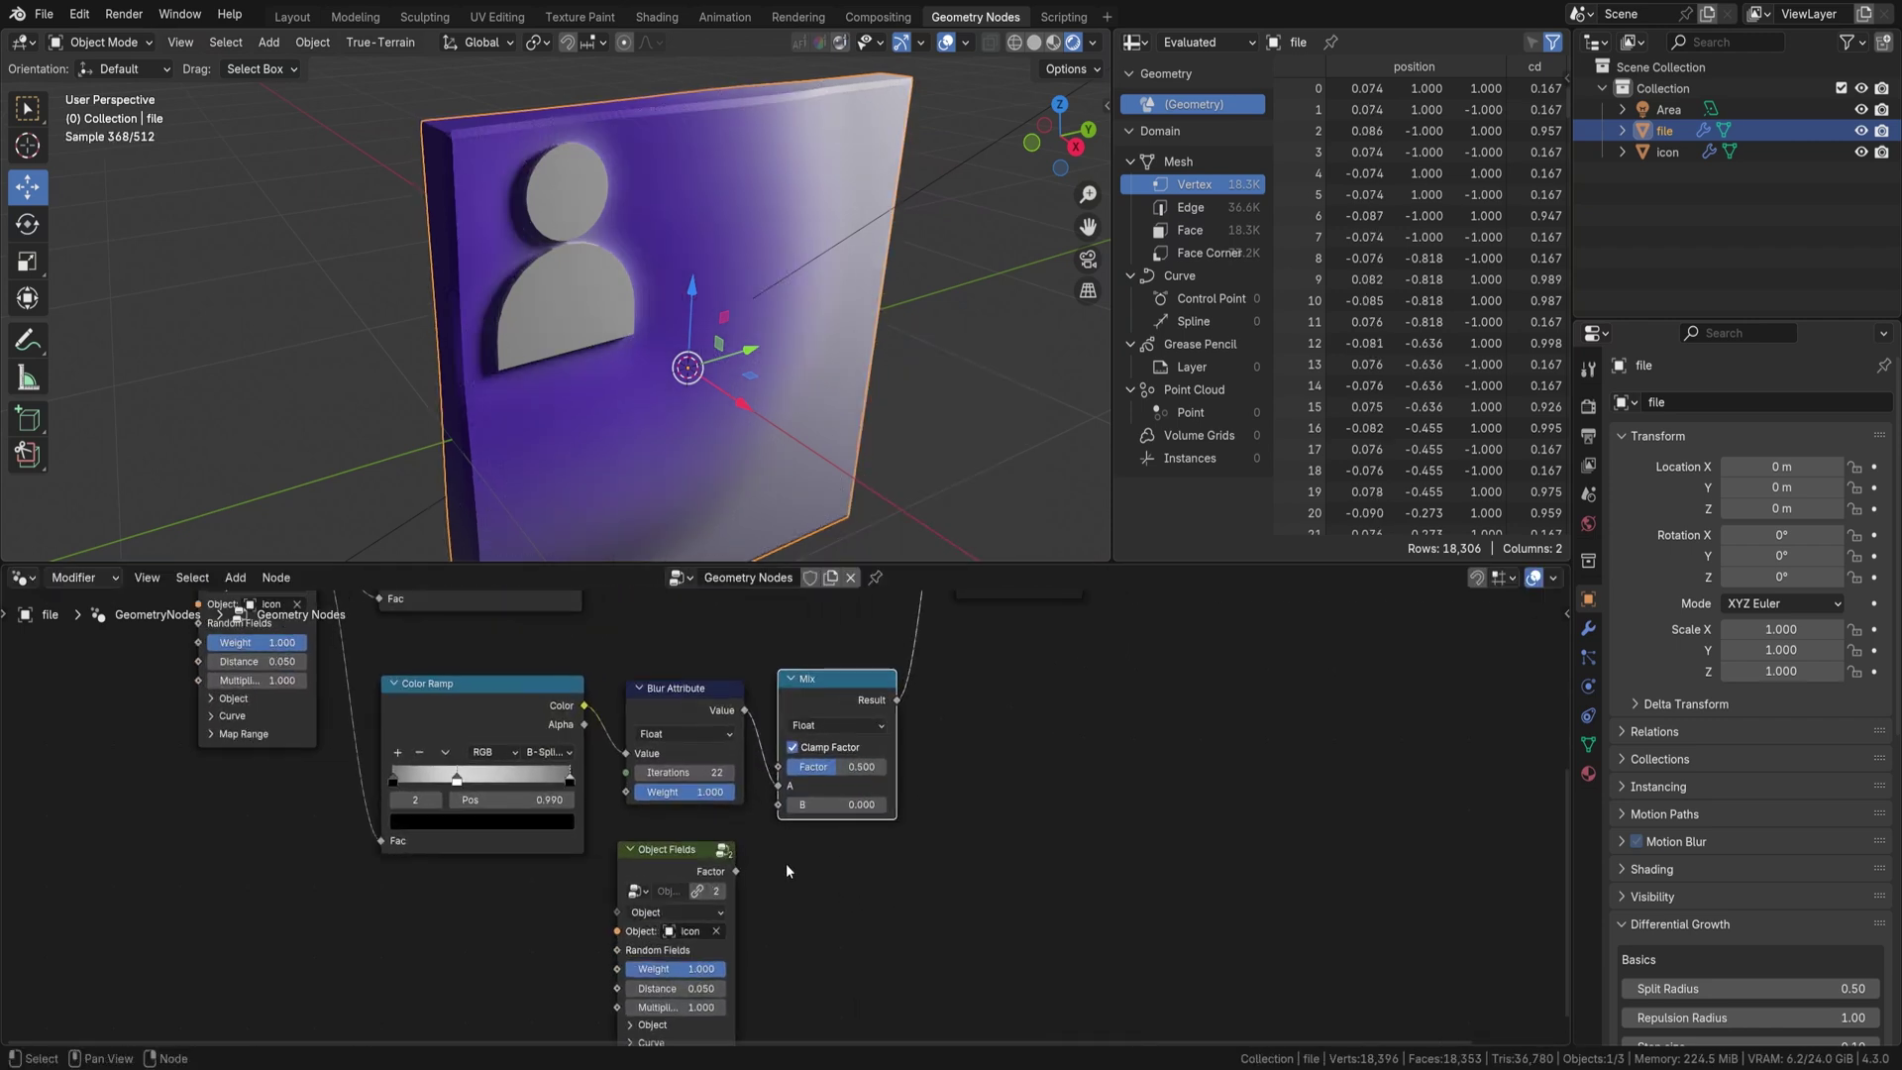
drag(736, 871, 779, 767)
drag(674, 849, 461, 898)
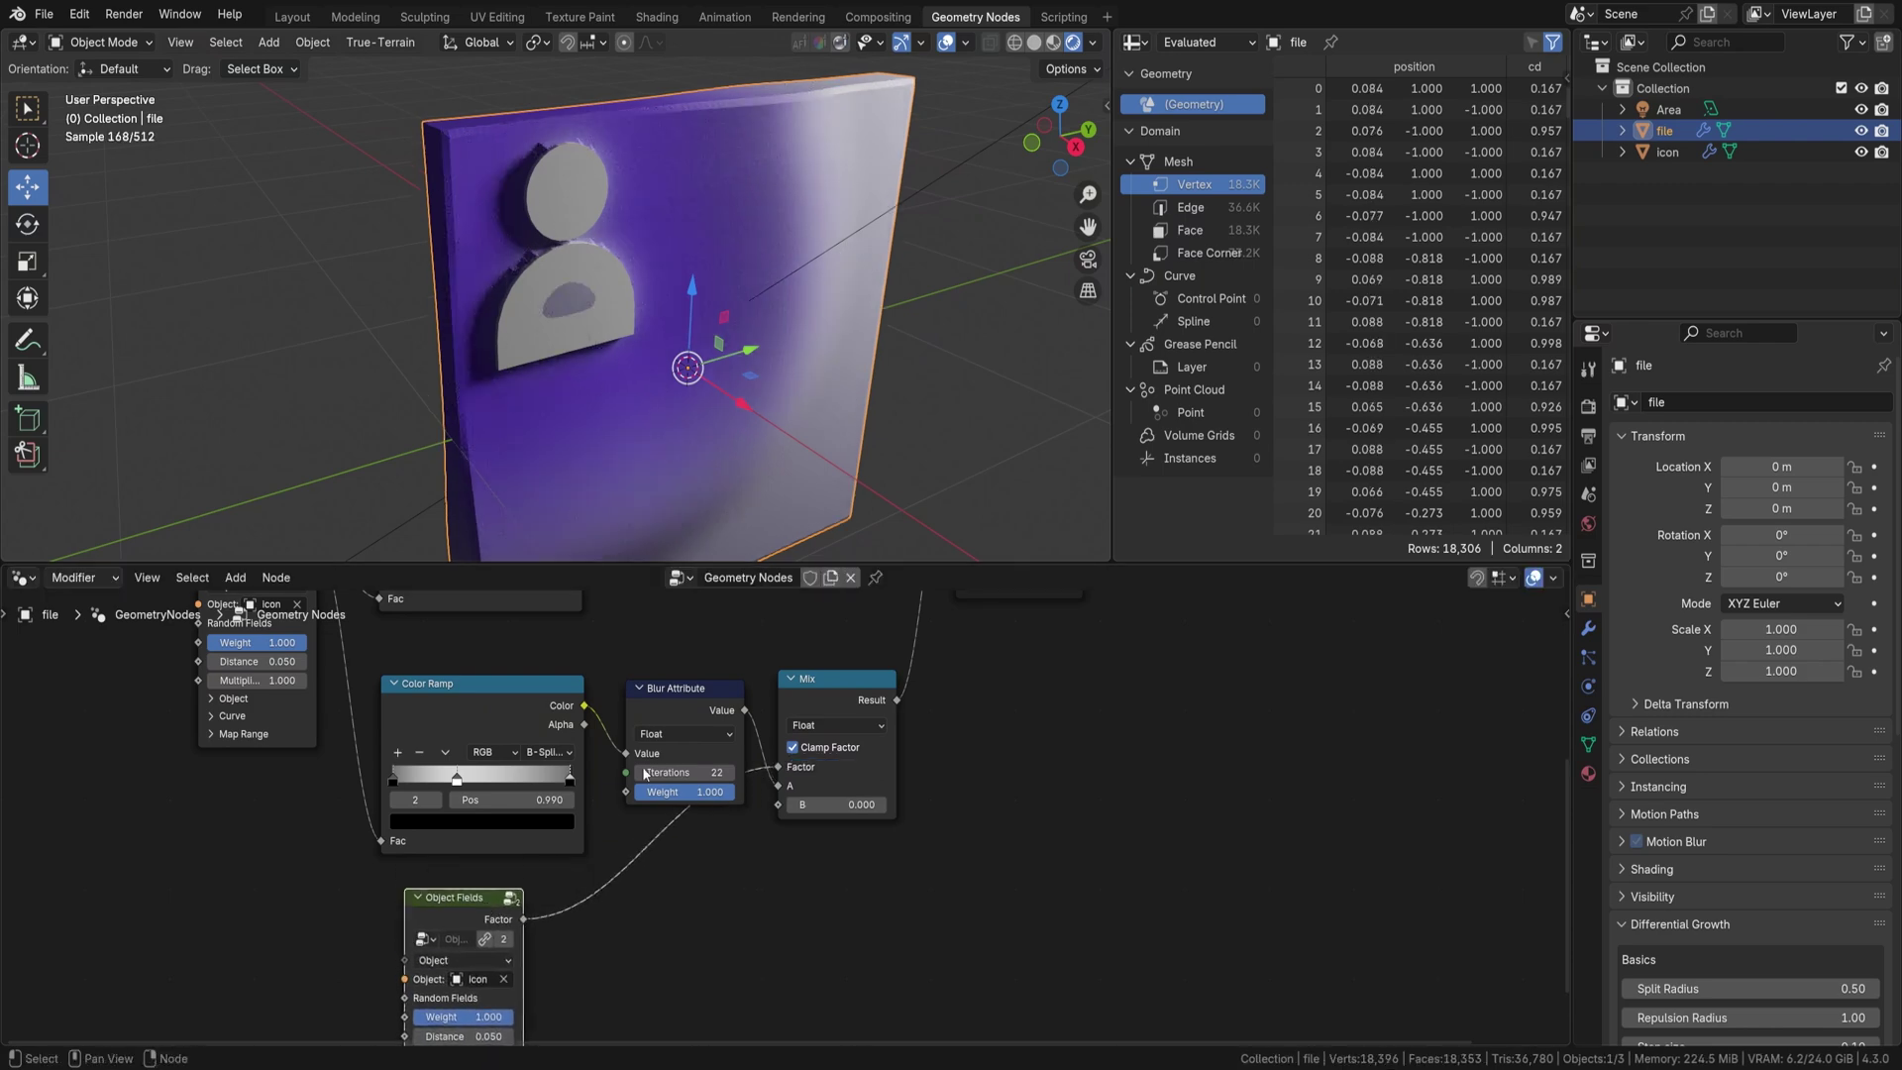
middle_drag(681, 930, 786, 835)
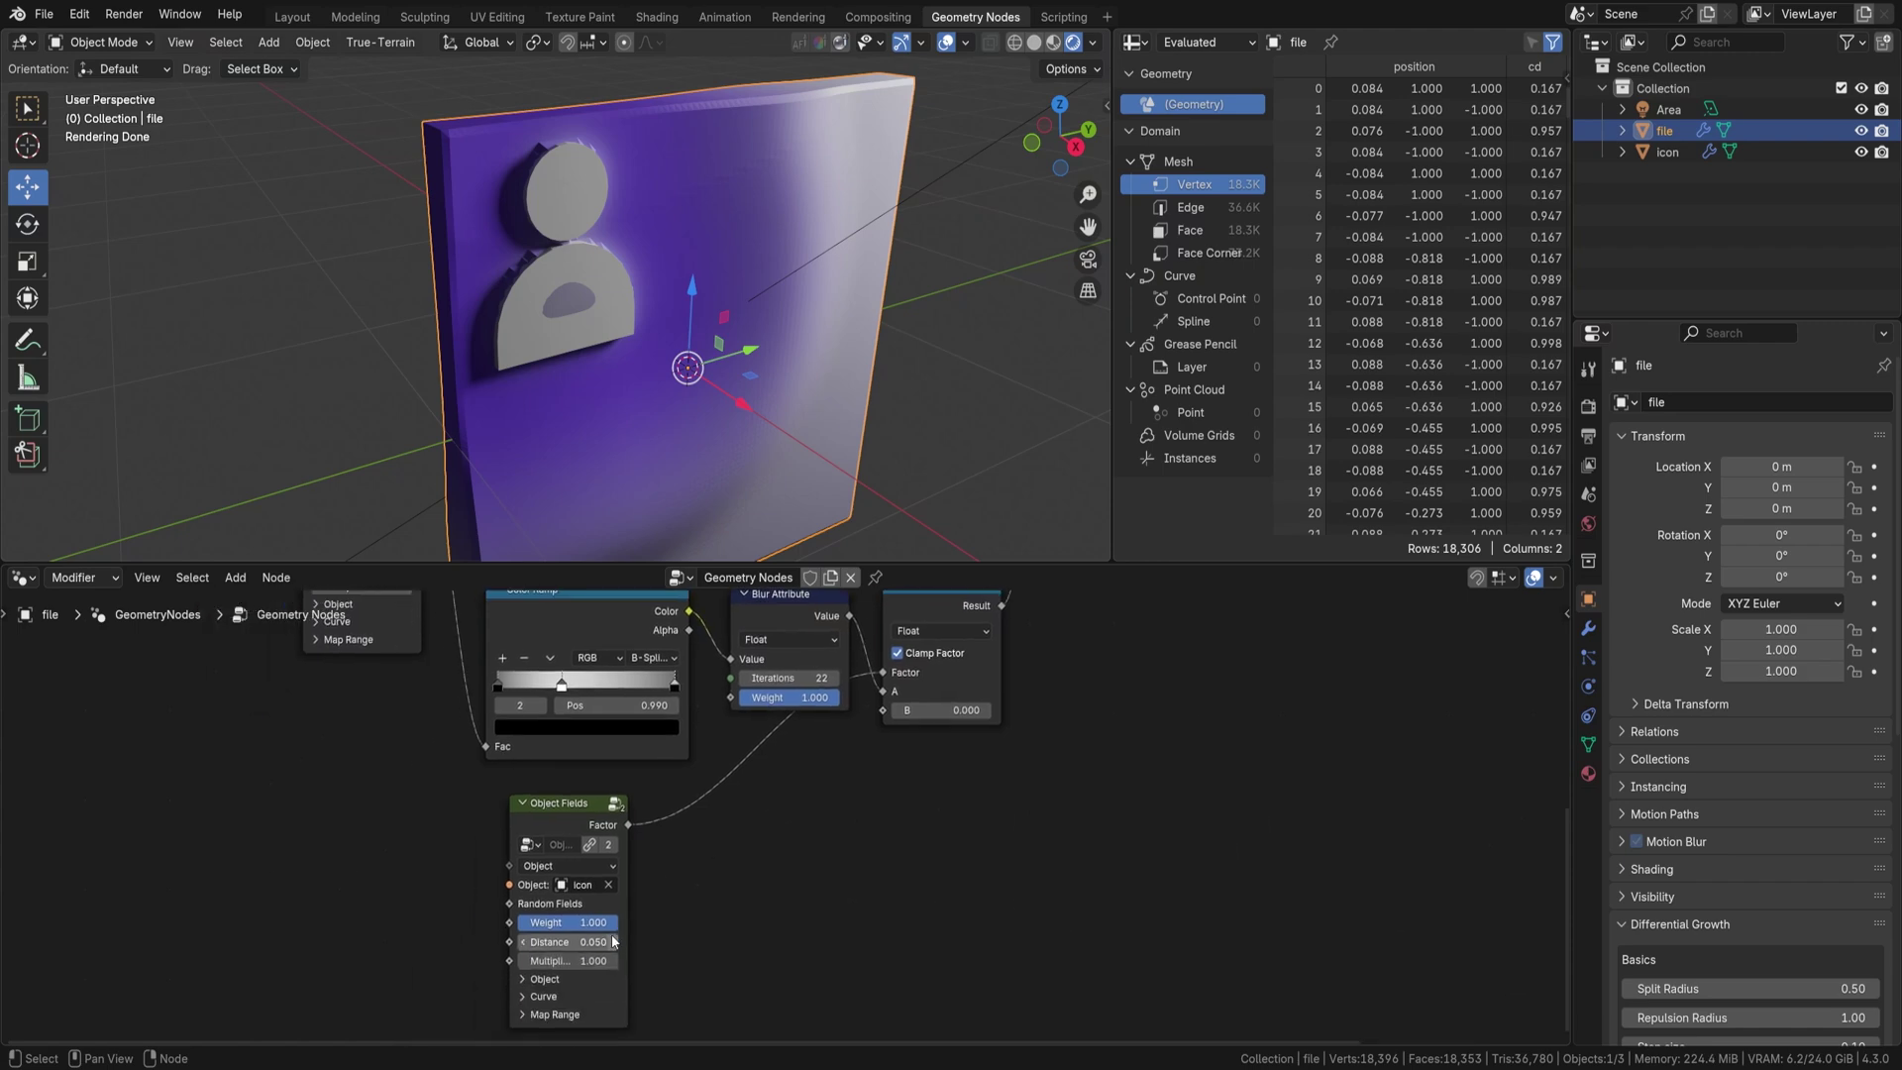
- Preview the second Object Fields output, setting distance about -0.710 and multiplier 6
ctrl+shift+click(585, 806)
scroll(733, 850, down, 3)
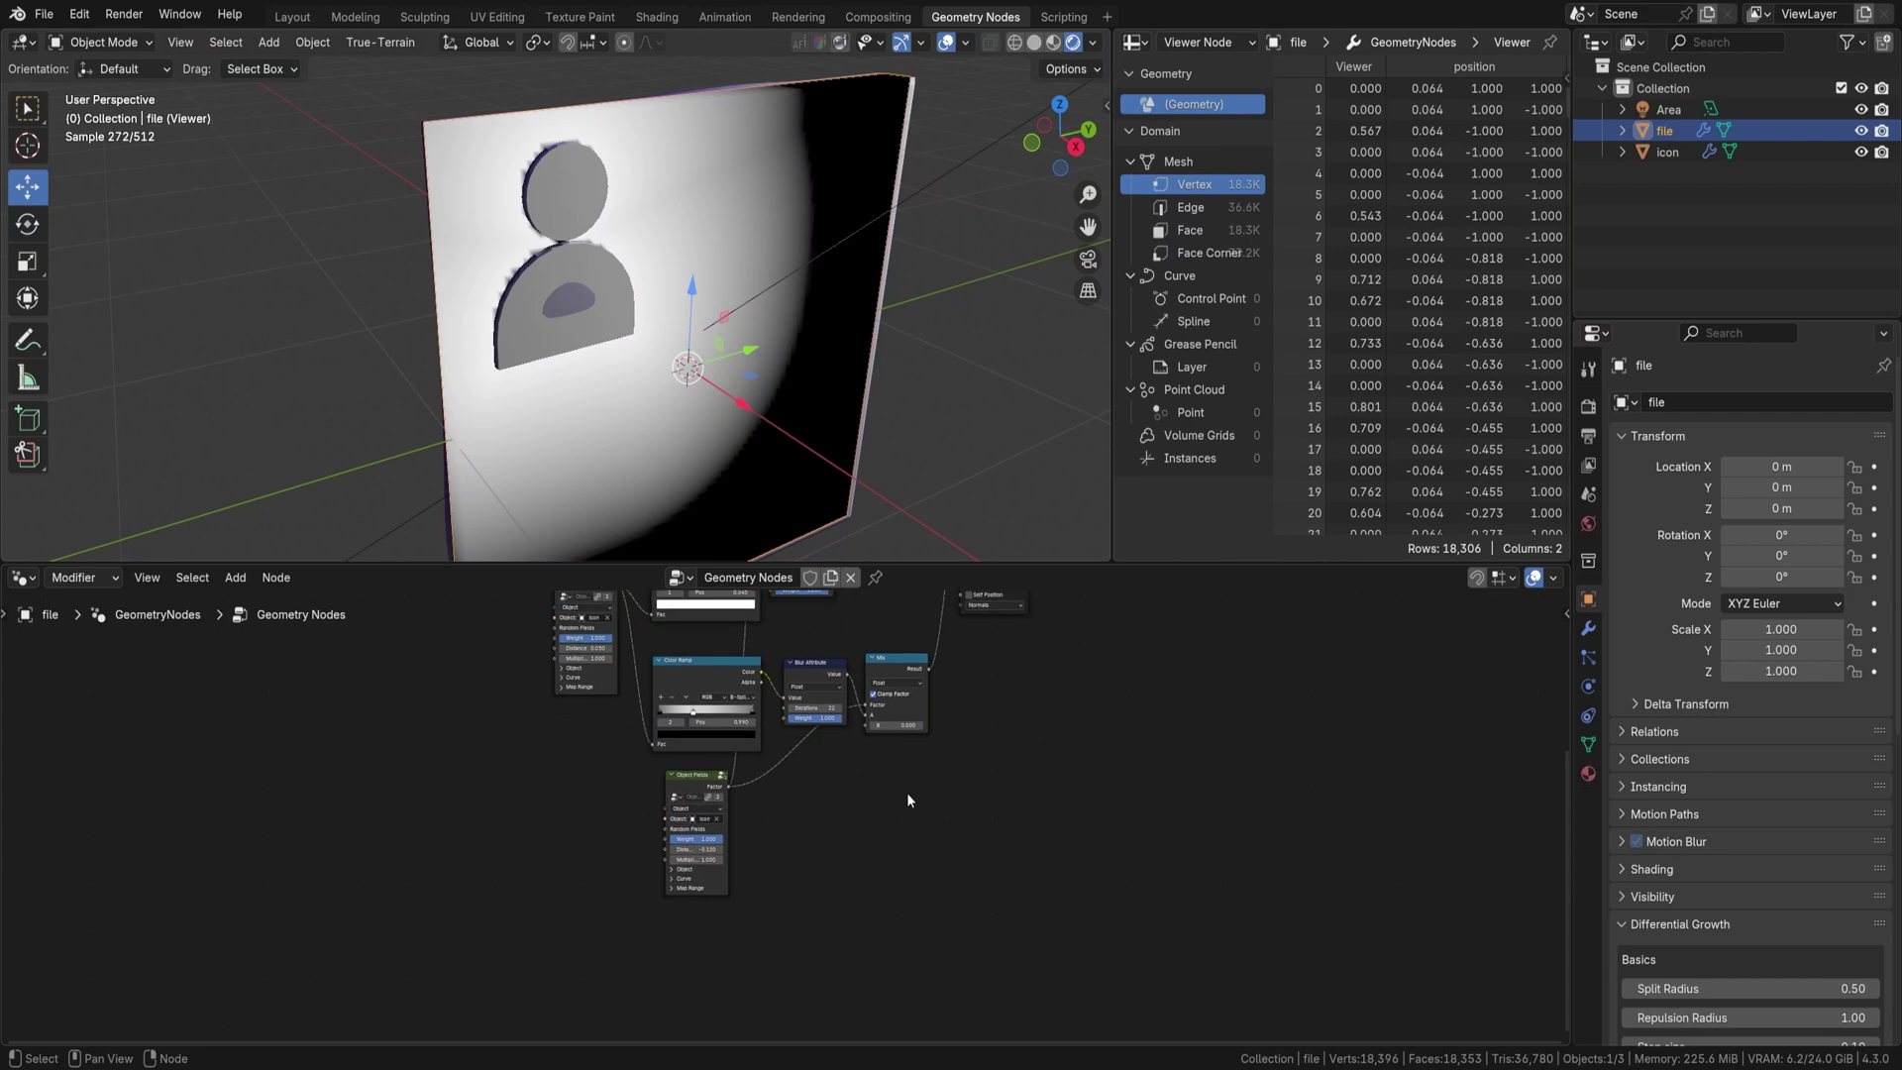
scroll(753, 912, up, 3)
scroll(755, 918, up, 1)
mouse_move(595, 886)
mouse_down()
mouse_move(545, 886)
mouse_move(574, 885)
mouse_up()
scroll(622, 842, up, 1)
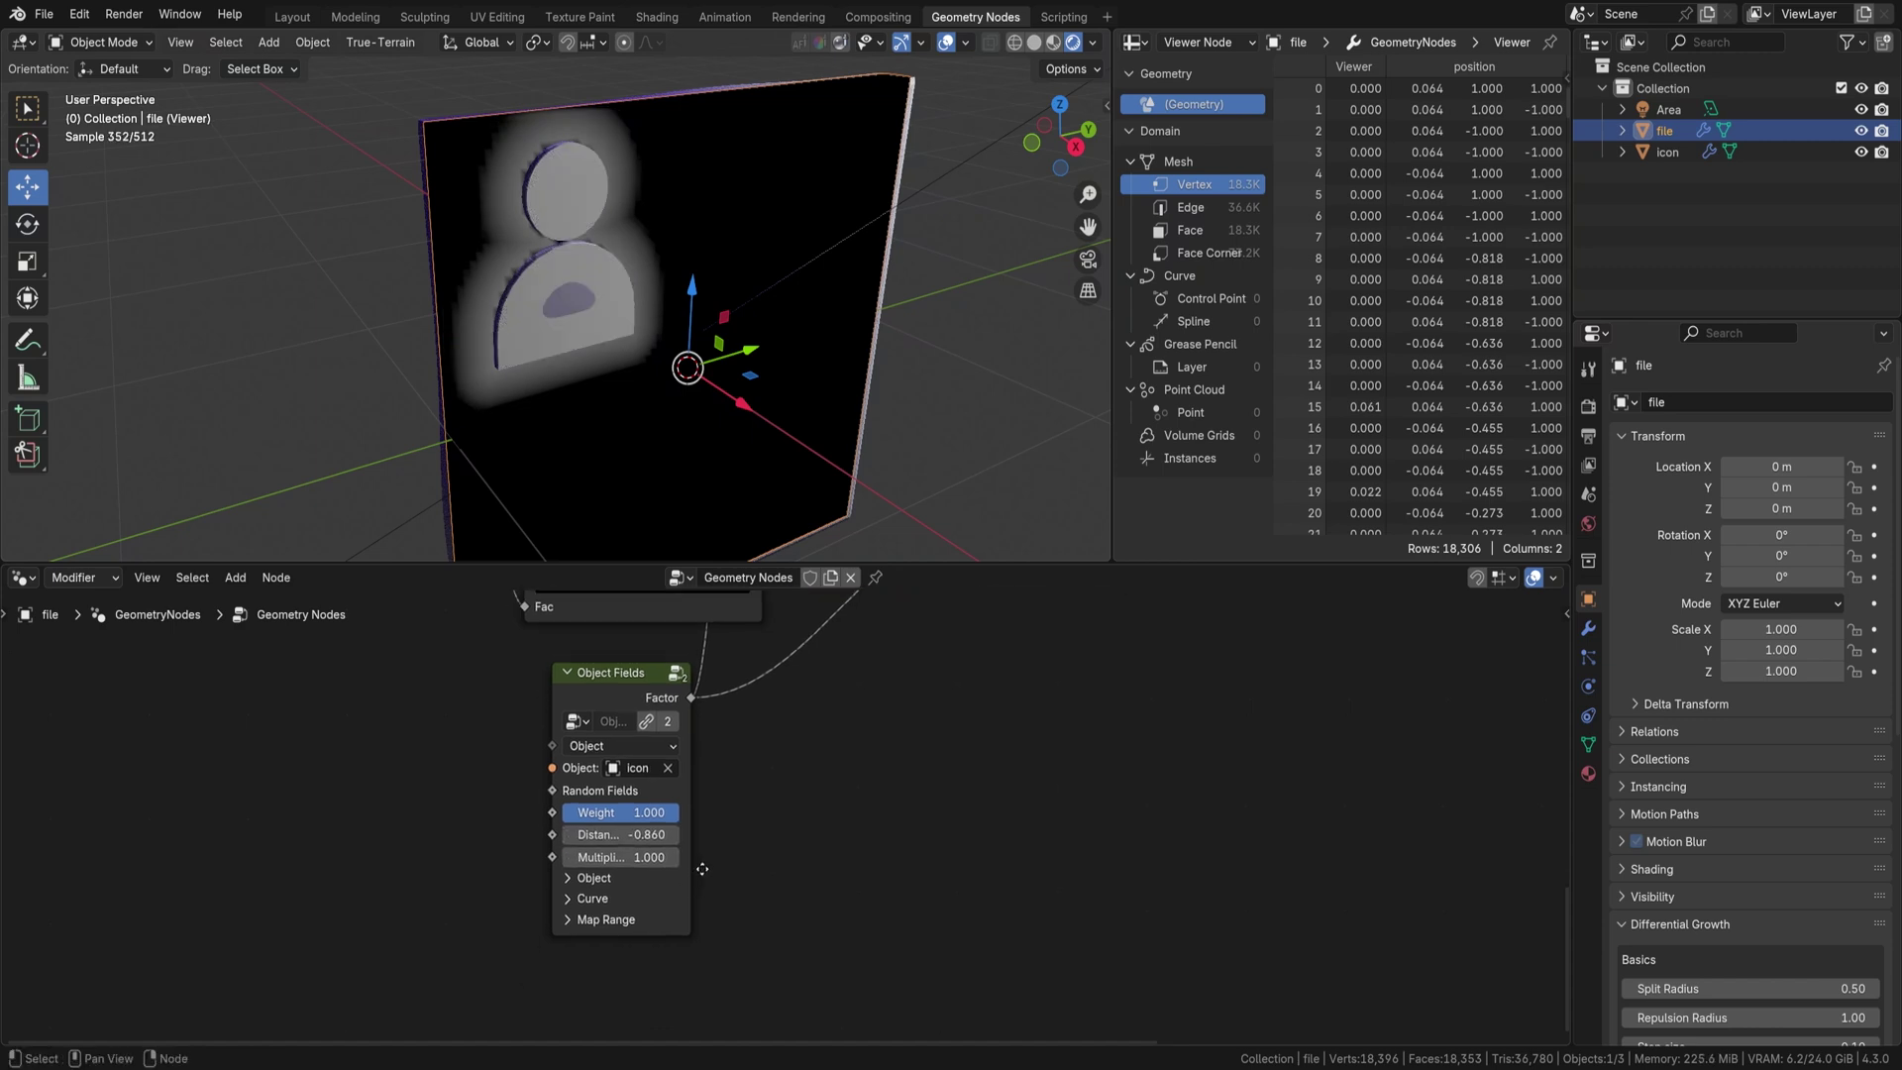
drag(622, 826, 694, 826)
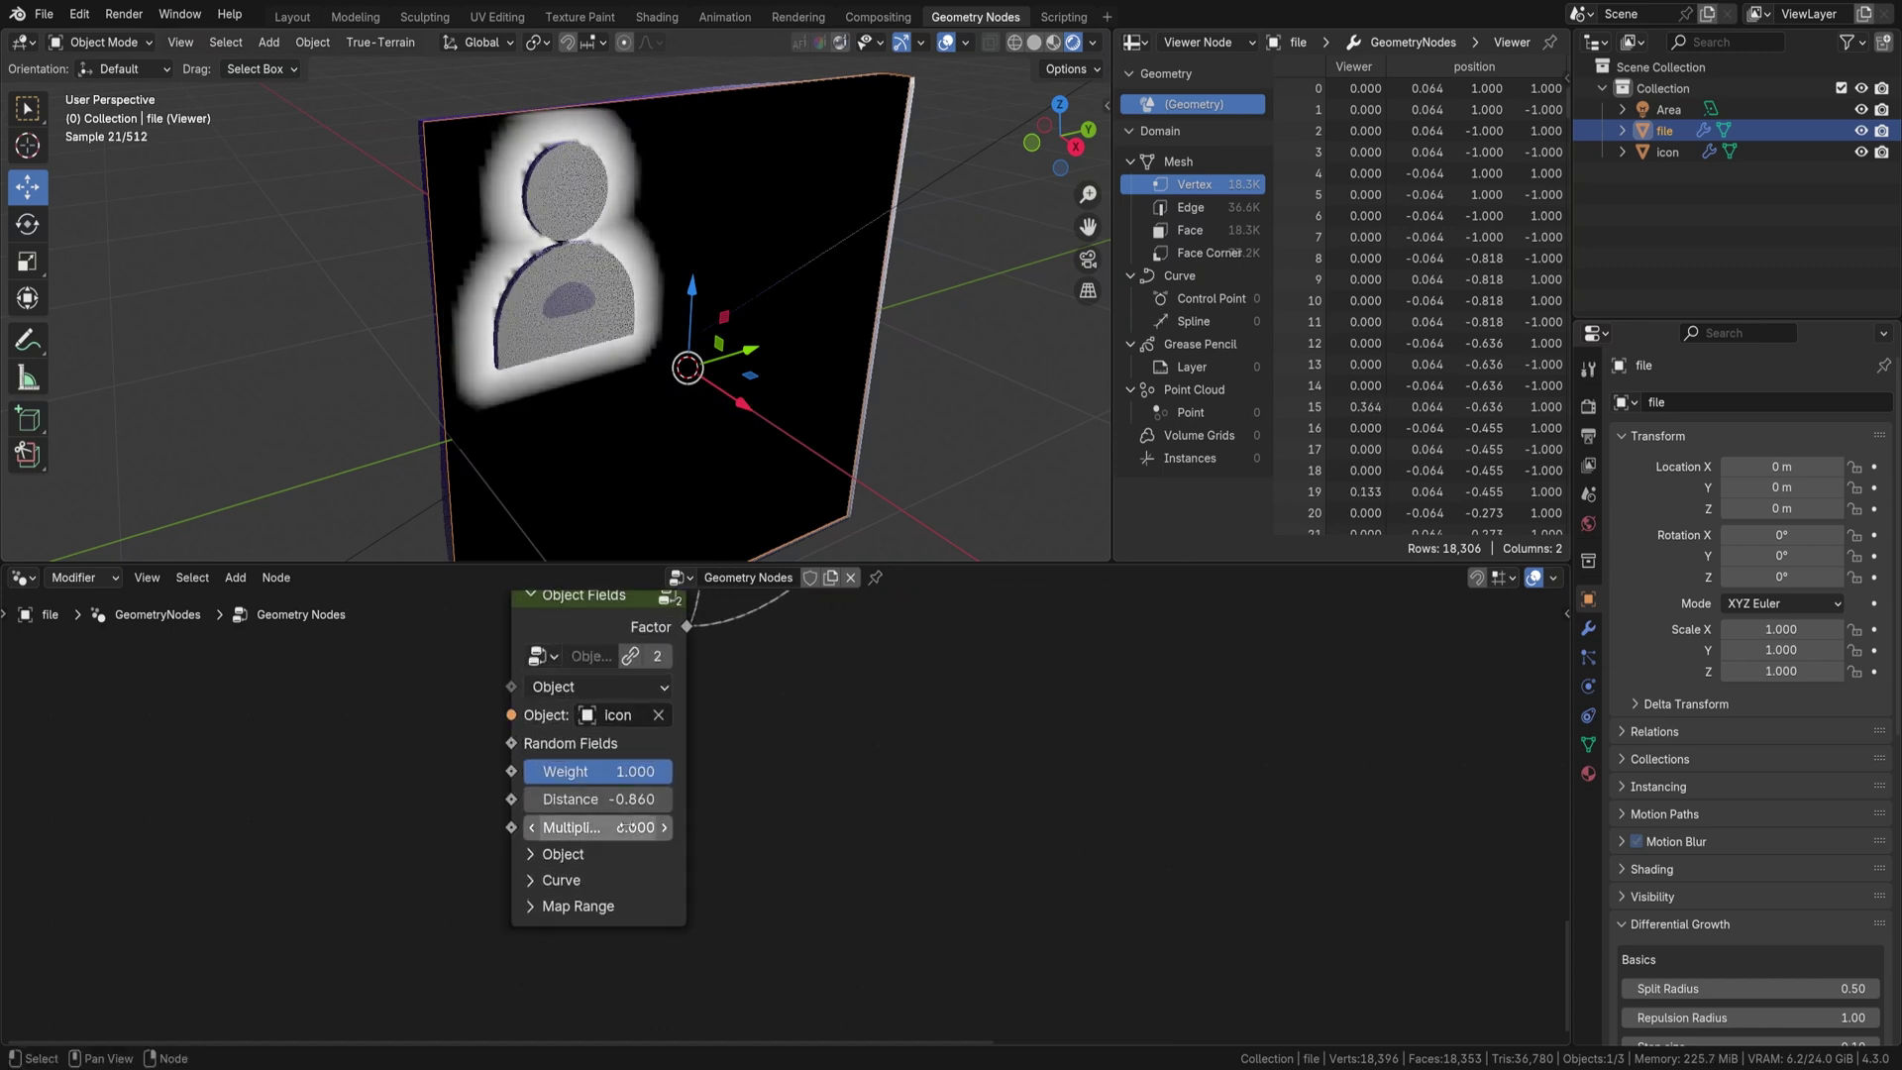
middle_drag(851, 773, 822, 982)
scroll(785, 841, down, 2)
- Insert a Blur Attribute copy between Object Fields and the Mix factor, pushing distance further negative
key(shift+d)
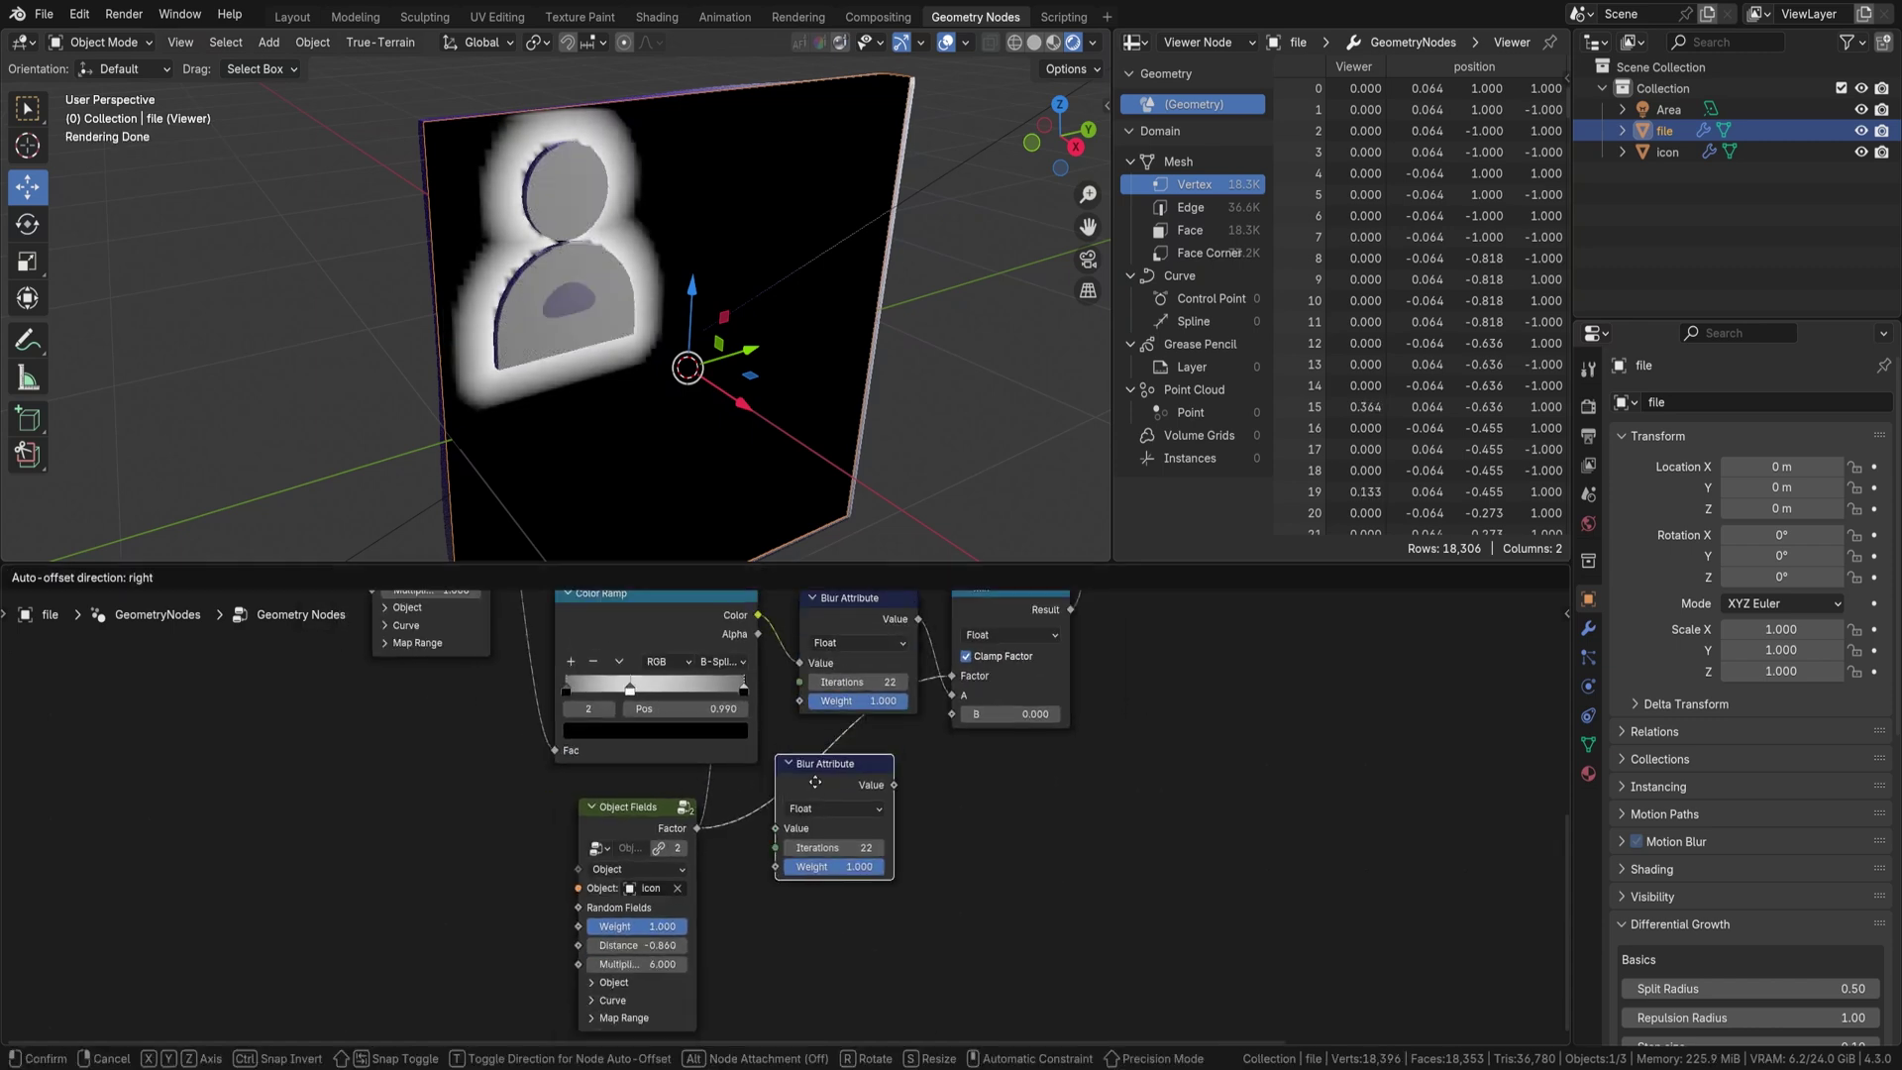
click(854, 895)
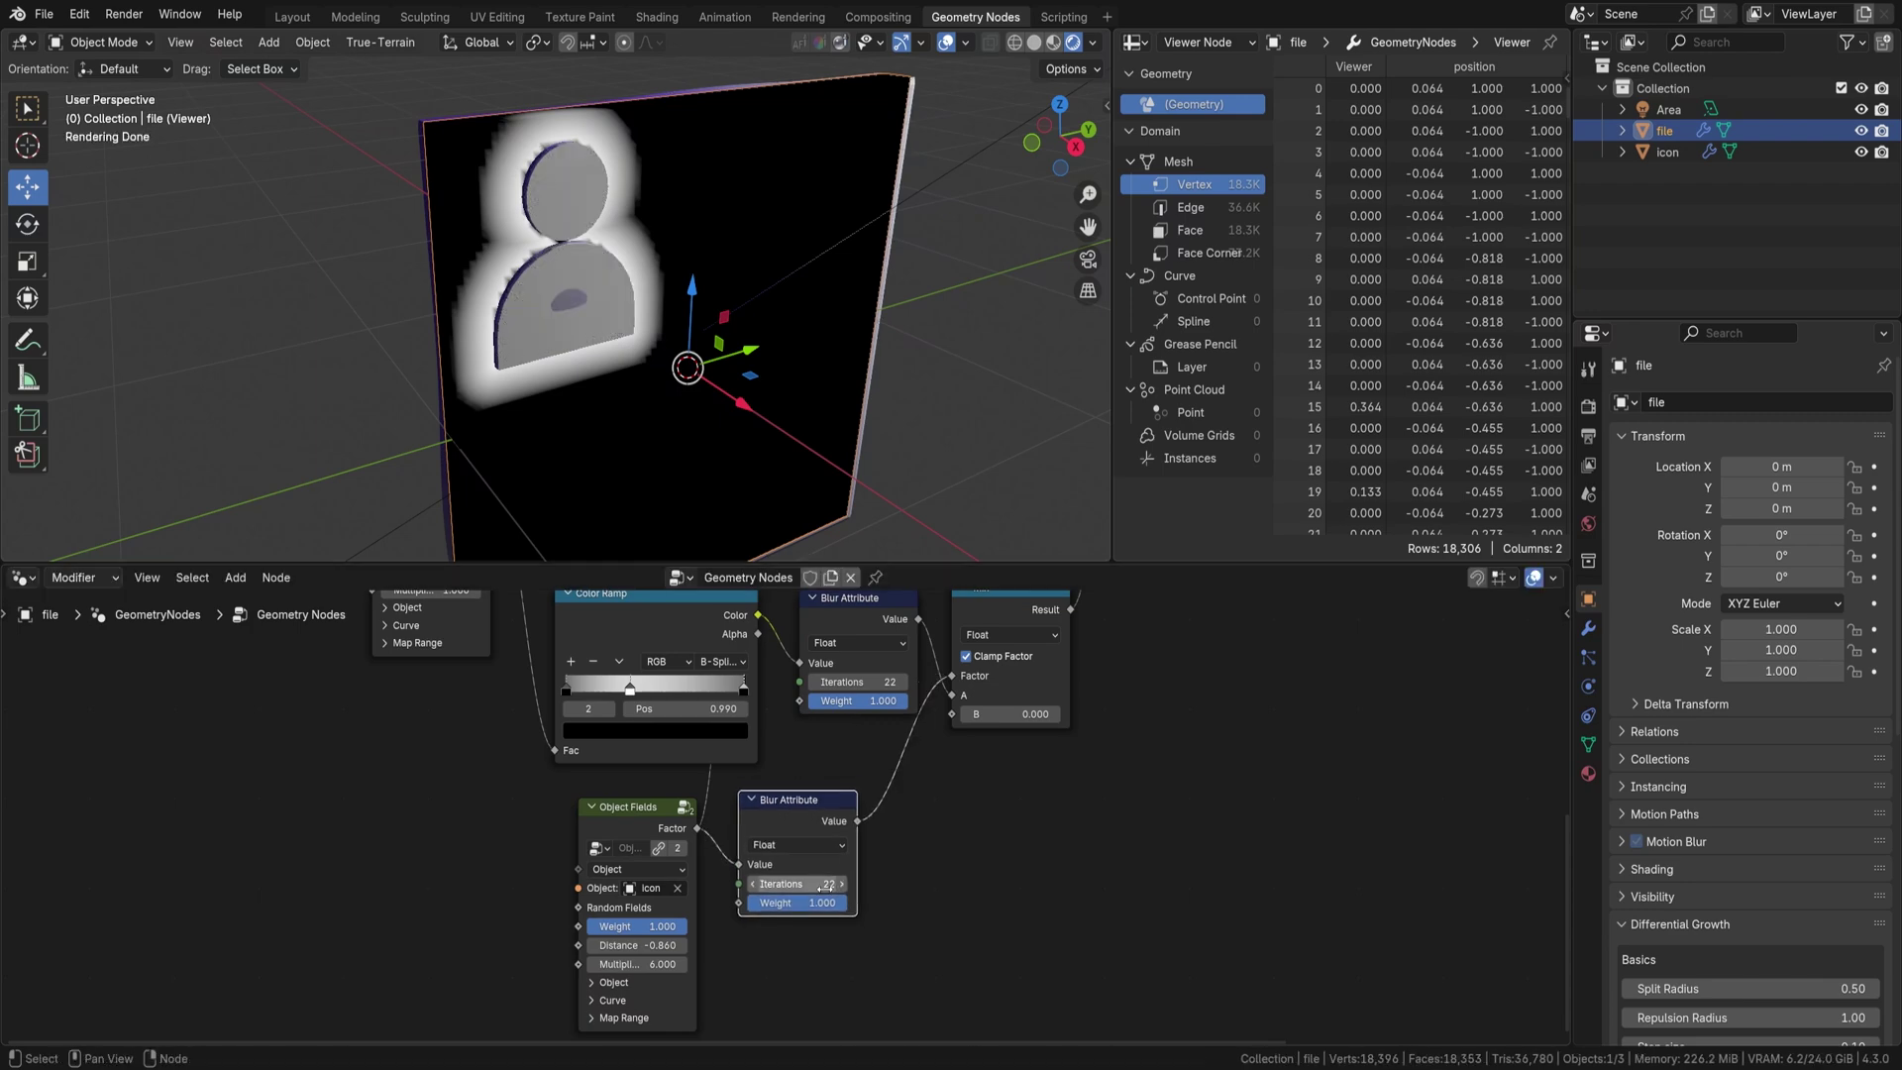
middle_drag(824, 888, 793, 969)
ctrl+shift+click(809, 912)
scroll(862, 931, up, 3)
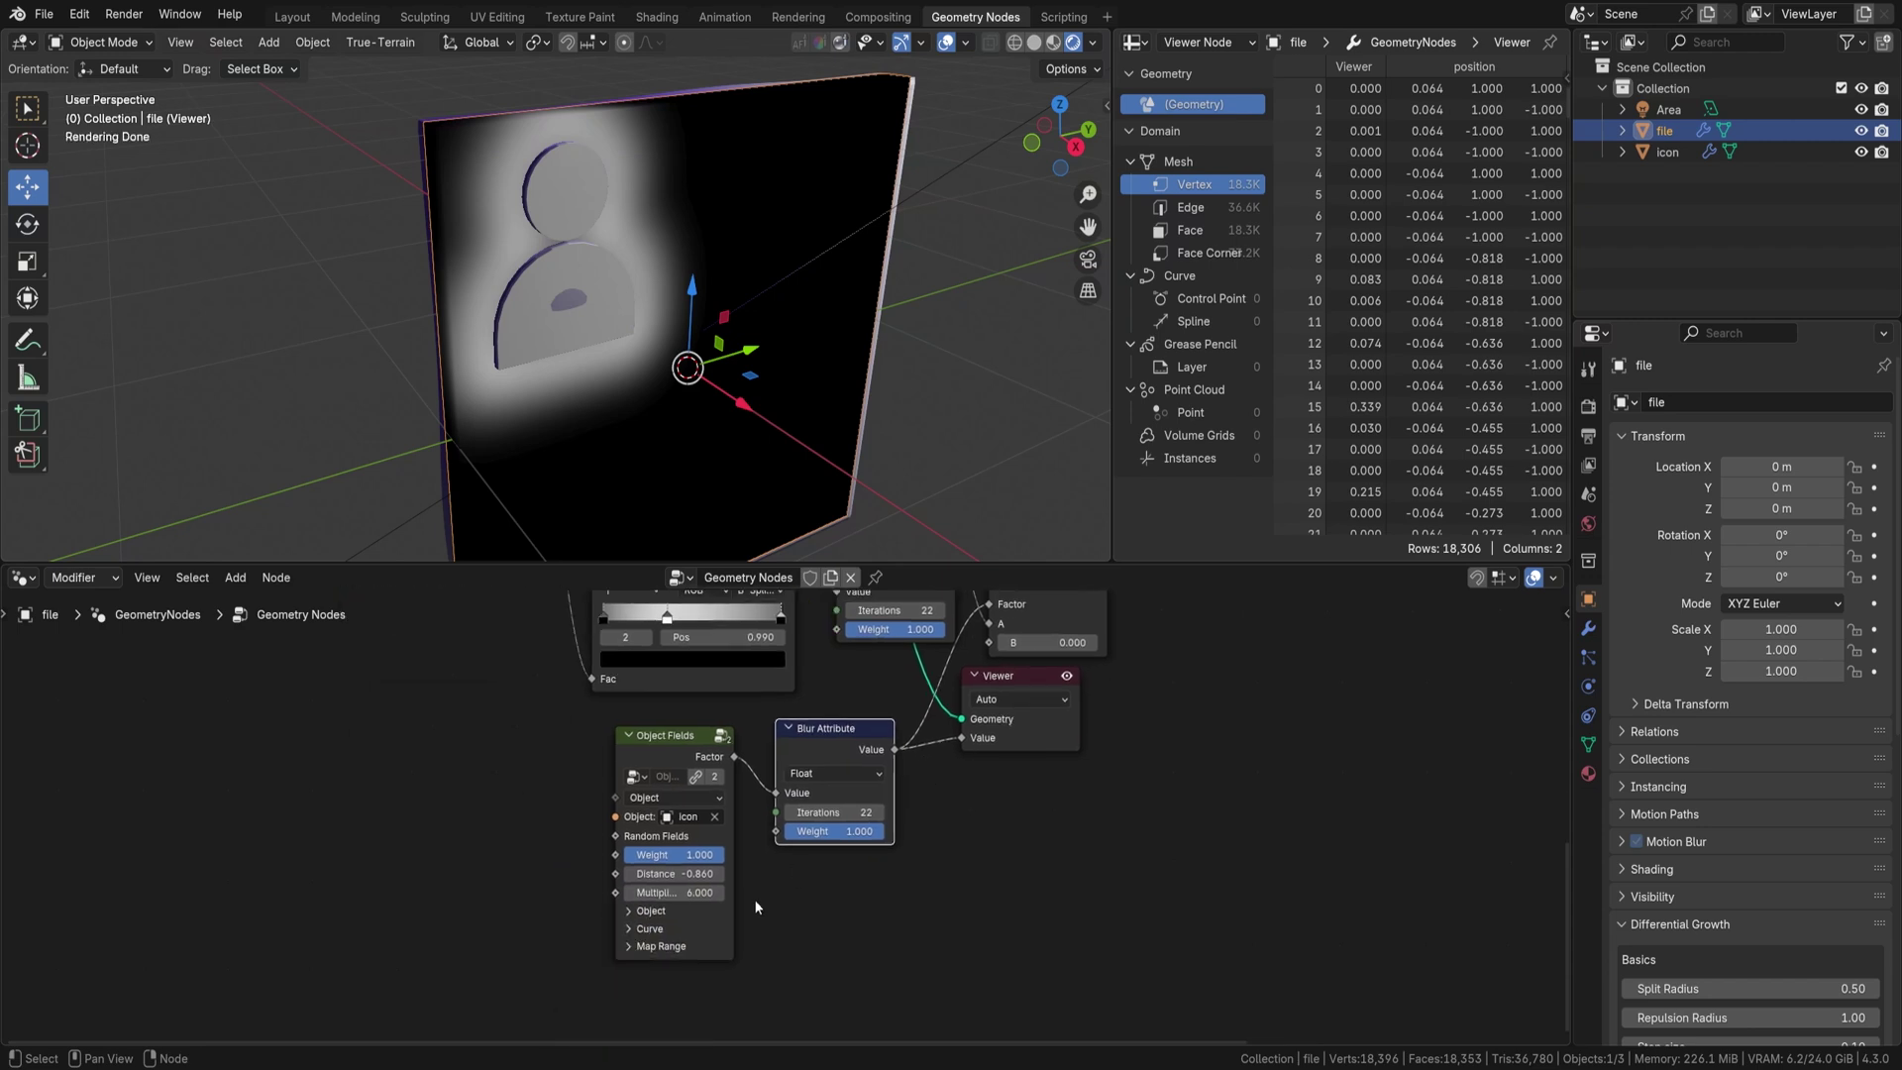
mouse_move(634, 901)
mouse_down()
mouse_move(575, 900)
mouse_move(753, 937)
mouse_up()
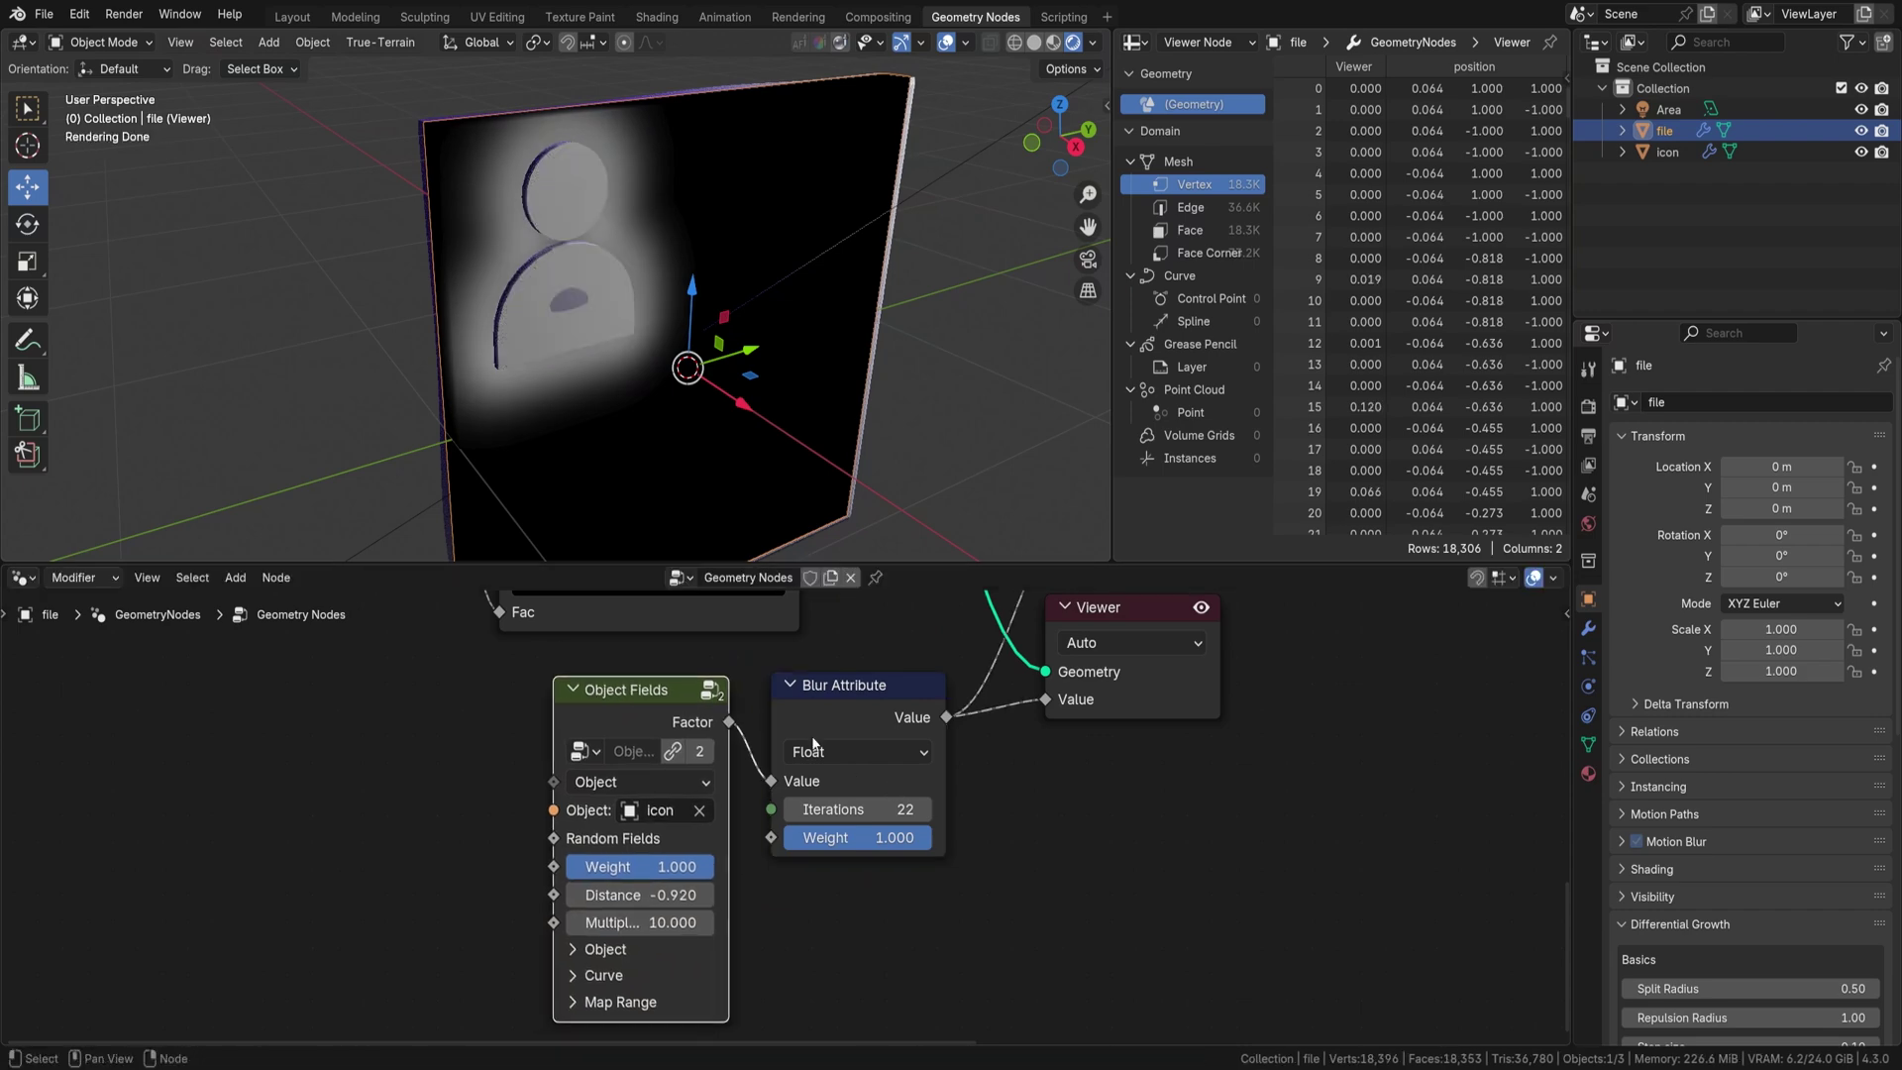
scroll(800, 812, down, 2)
click(1051, 783)
- Delete the Viewer node and set the upper Object Fields distance to -0.130
key(x)
scroll(959, 885, down, 1)
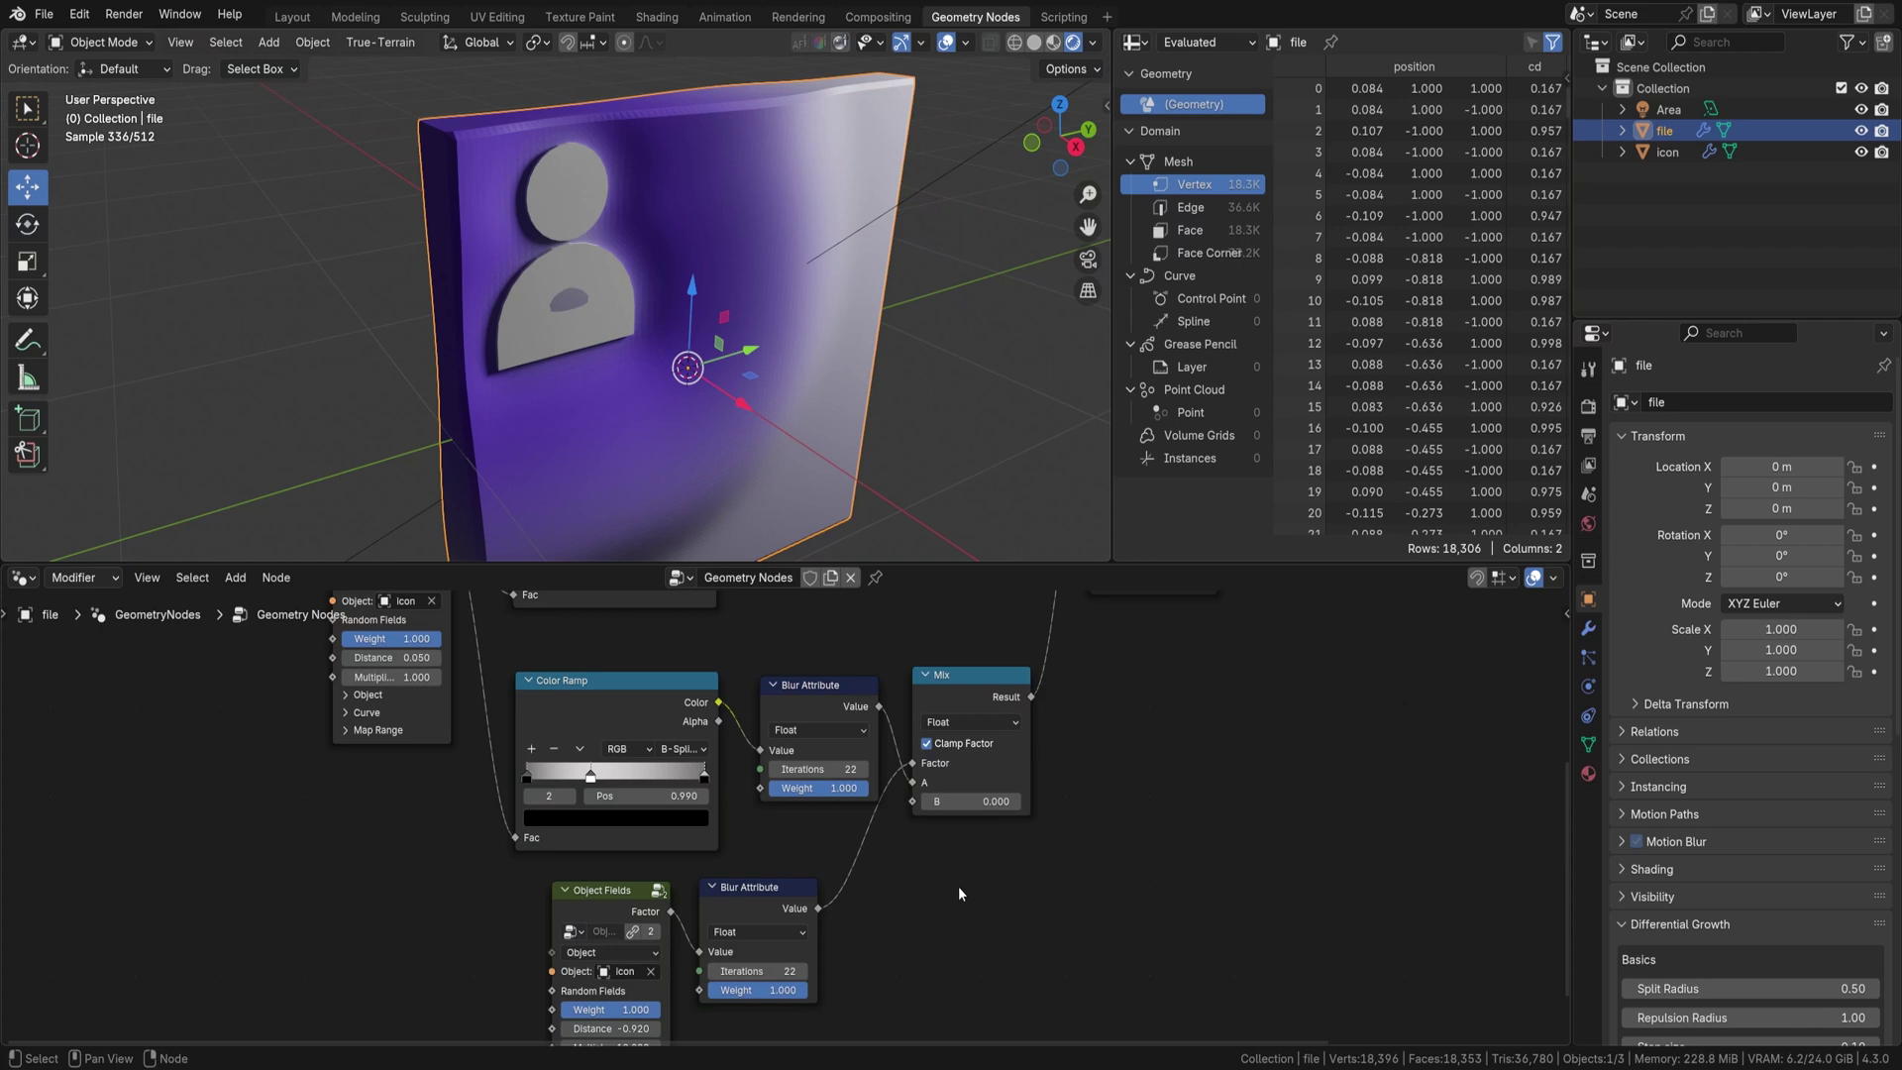
scroll(959, 886, down, 1)
scroll(562, 866, down, 1)
scroll(562, 866, up, 1)
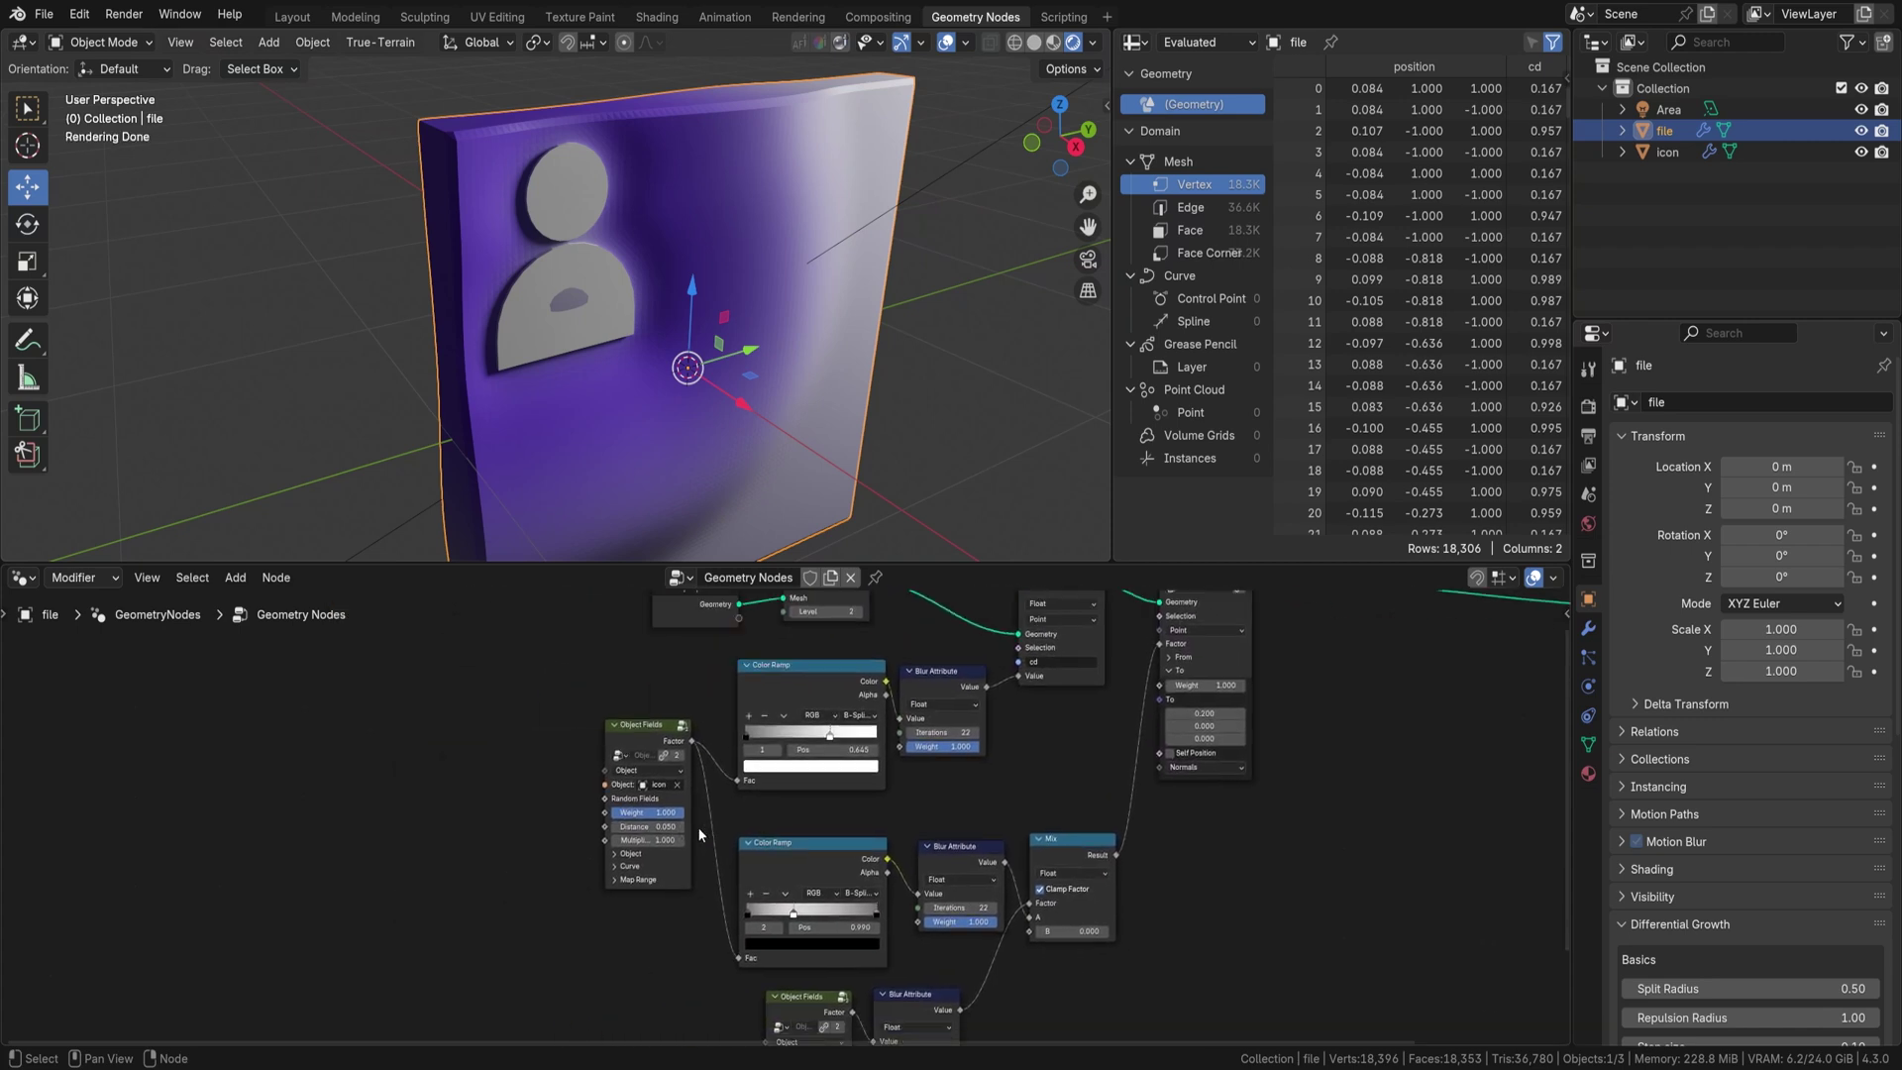
scroll(697, 826, up, 1)
mouse_move(738, 819)
mouse_down()
mouse_move(684, 820)
mouse_move(761, 819)
mouse_up()
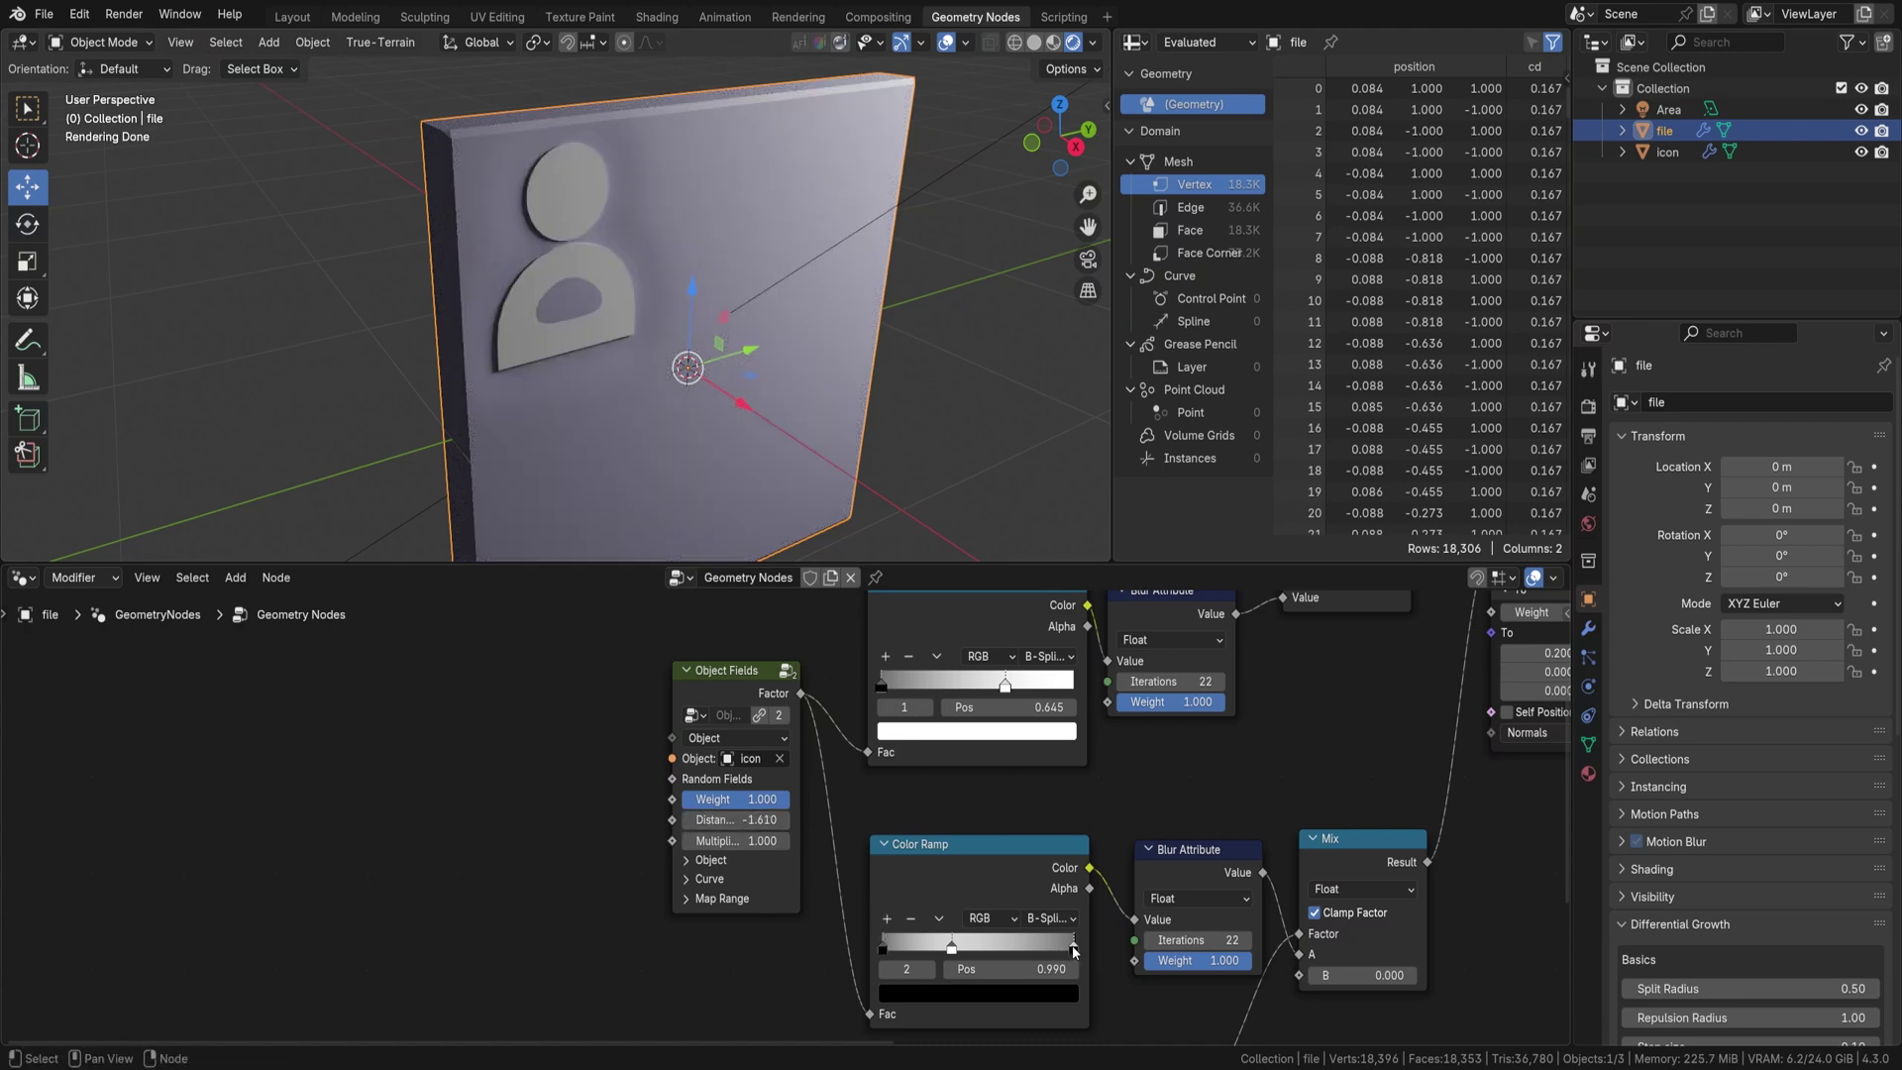
- Set the lower colour ramp stop to 0.010 and bring the Object Fields distance to -0.240
click(1003, 970)
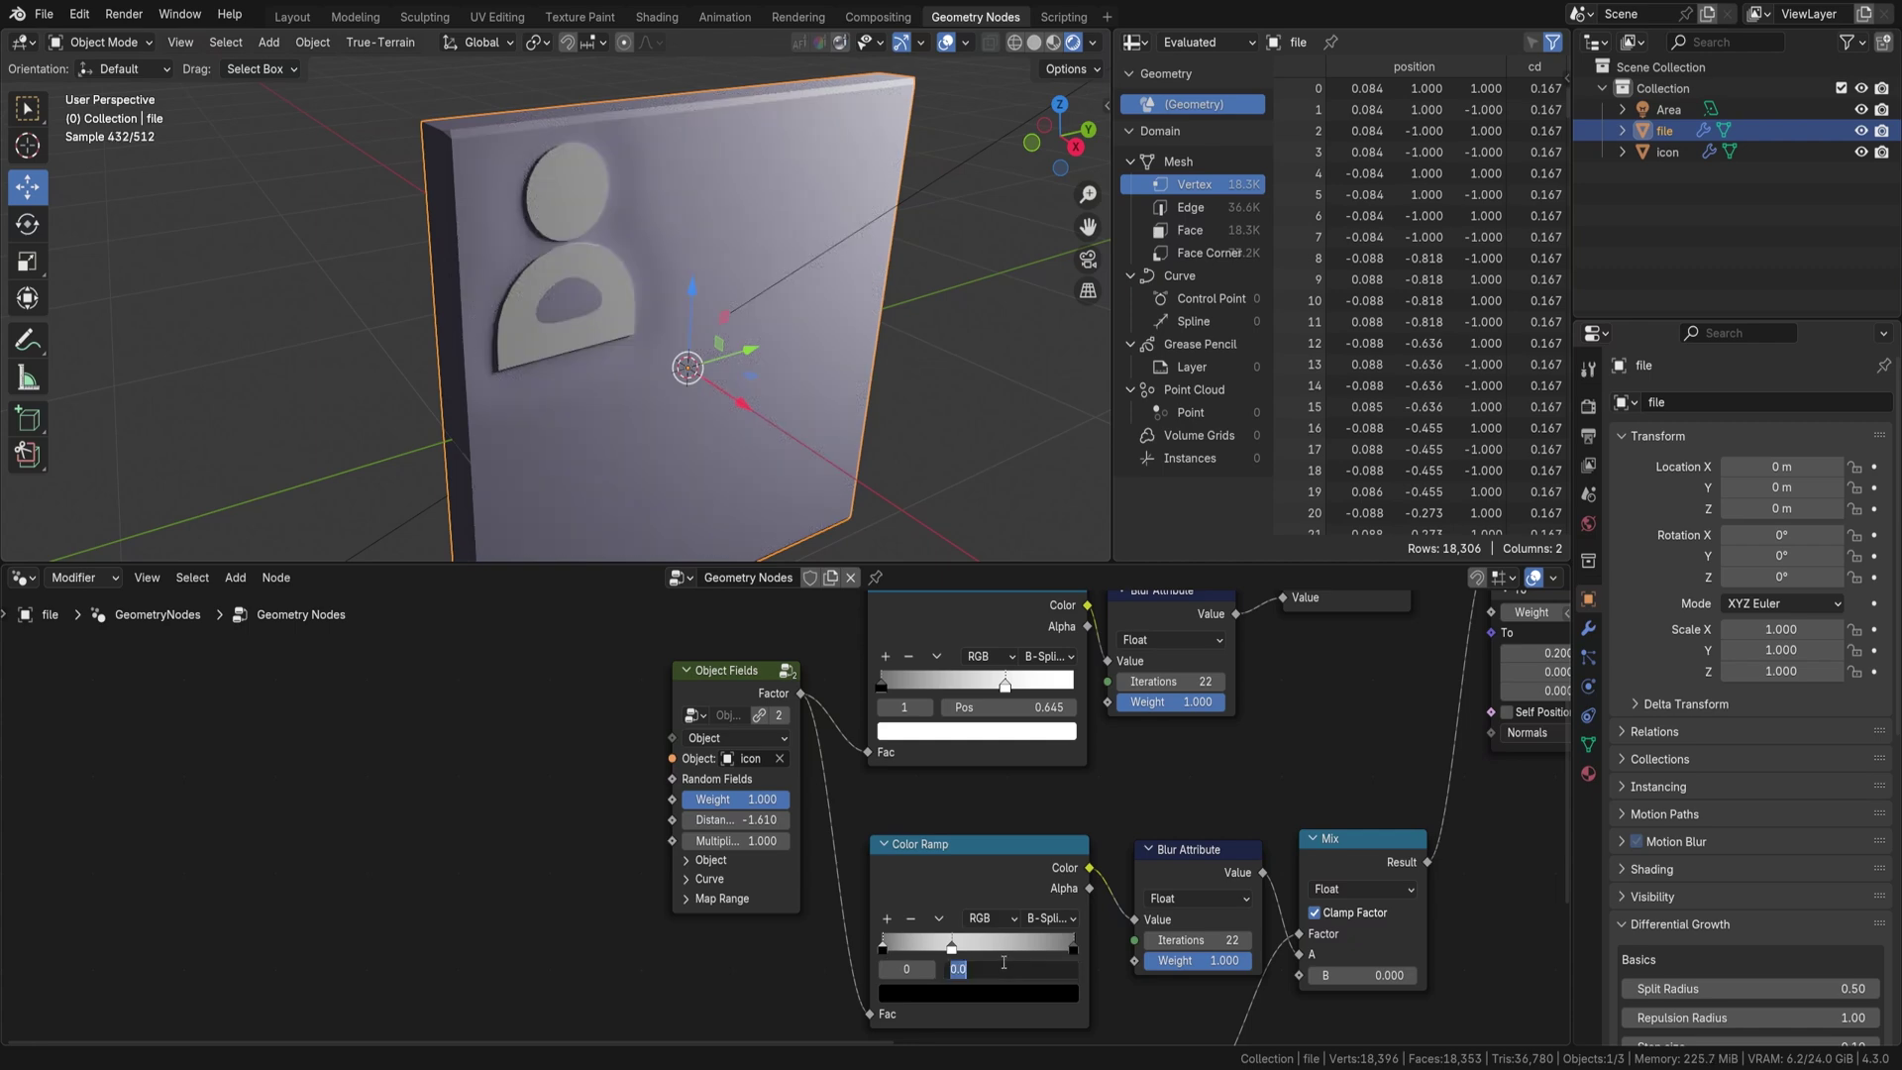
text(.1)
key(Return)
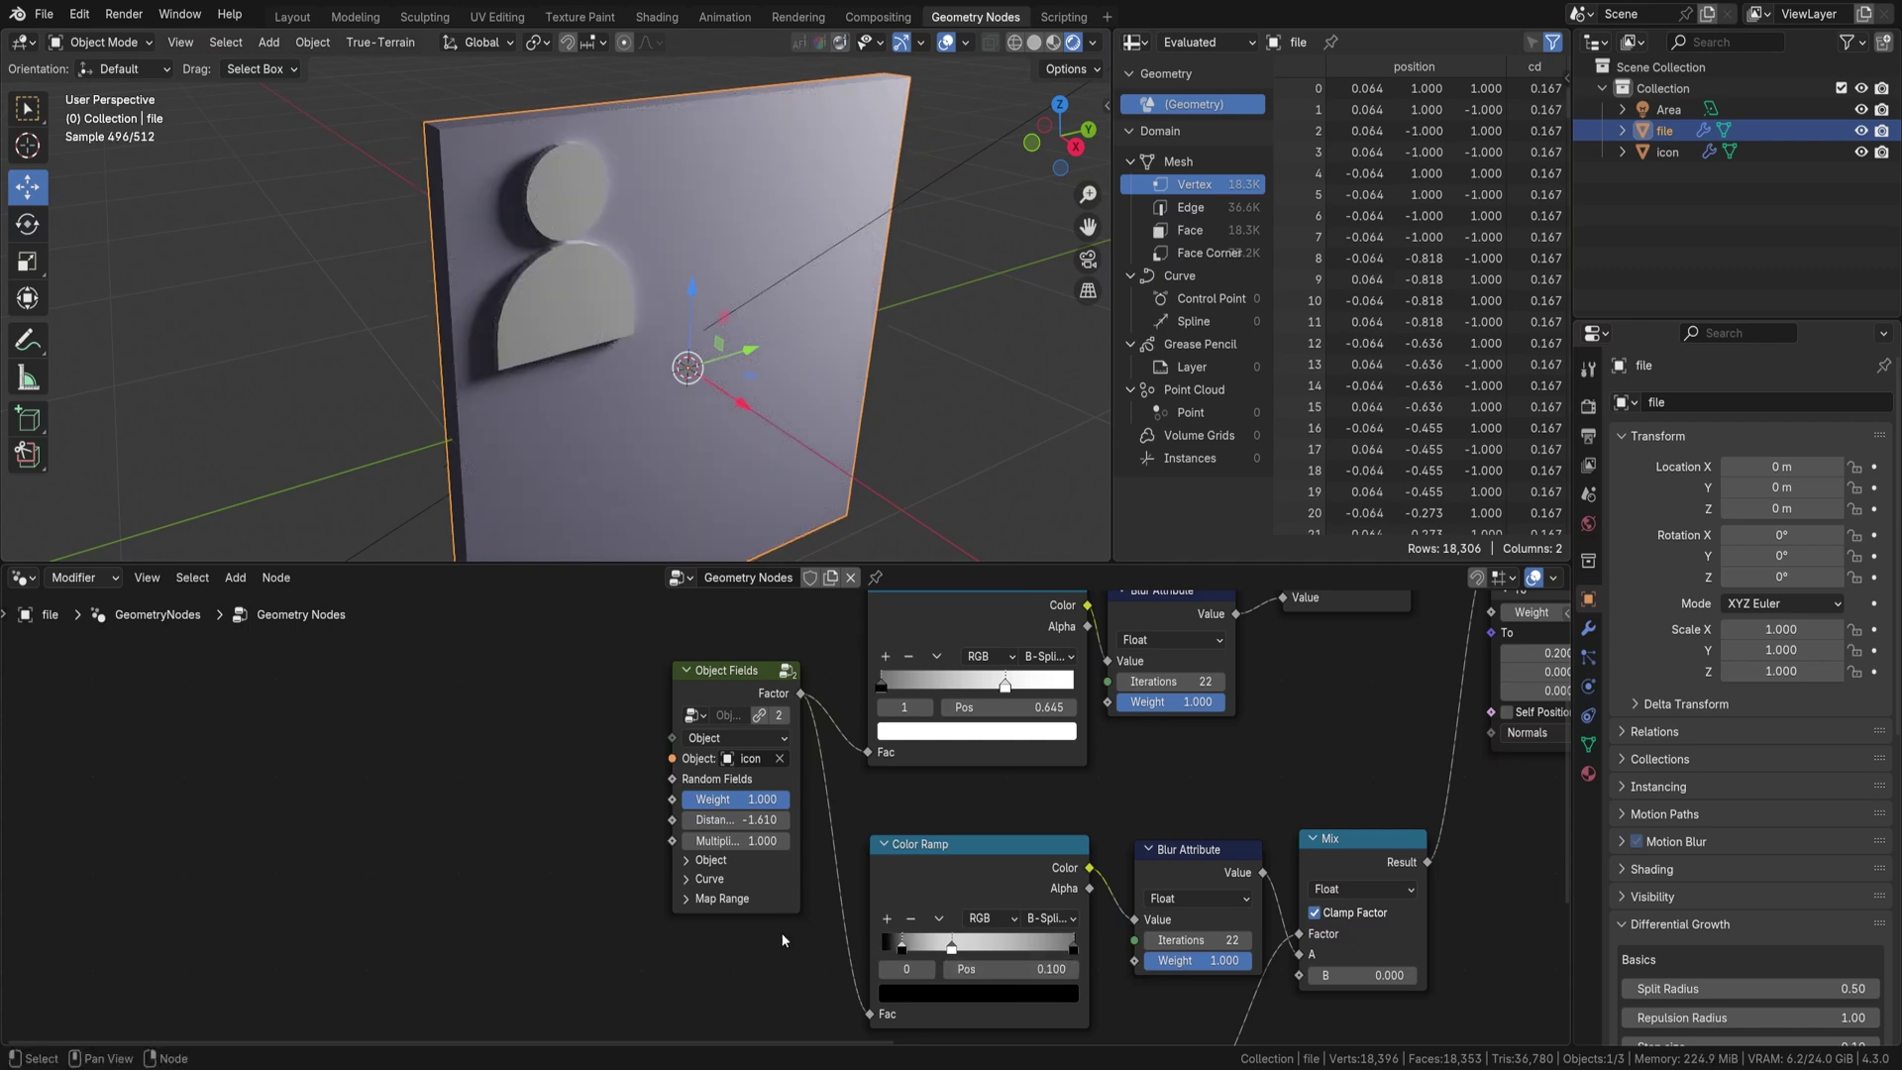
click(998, 968)
text(0.010)
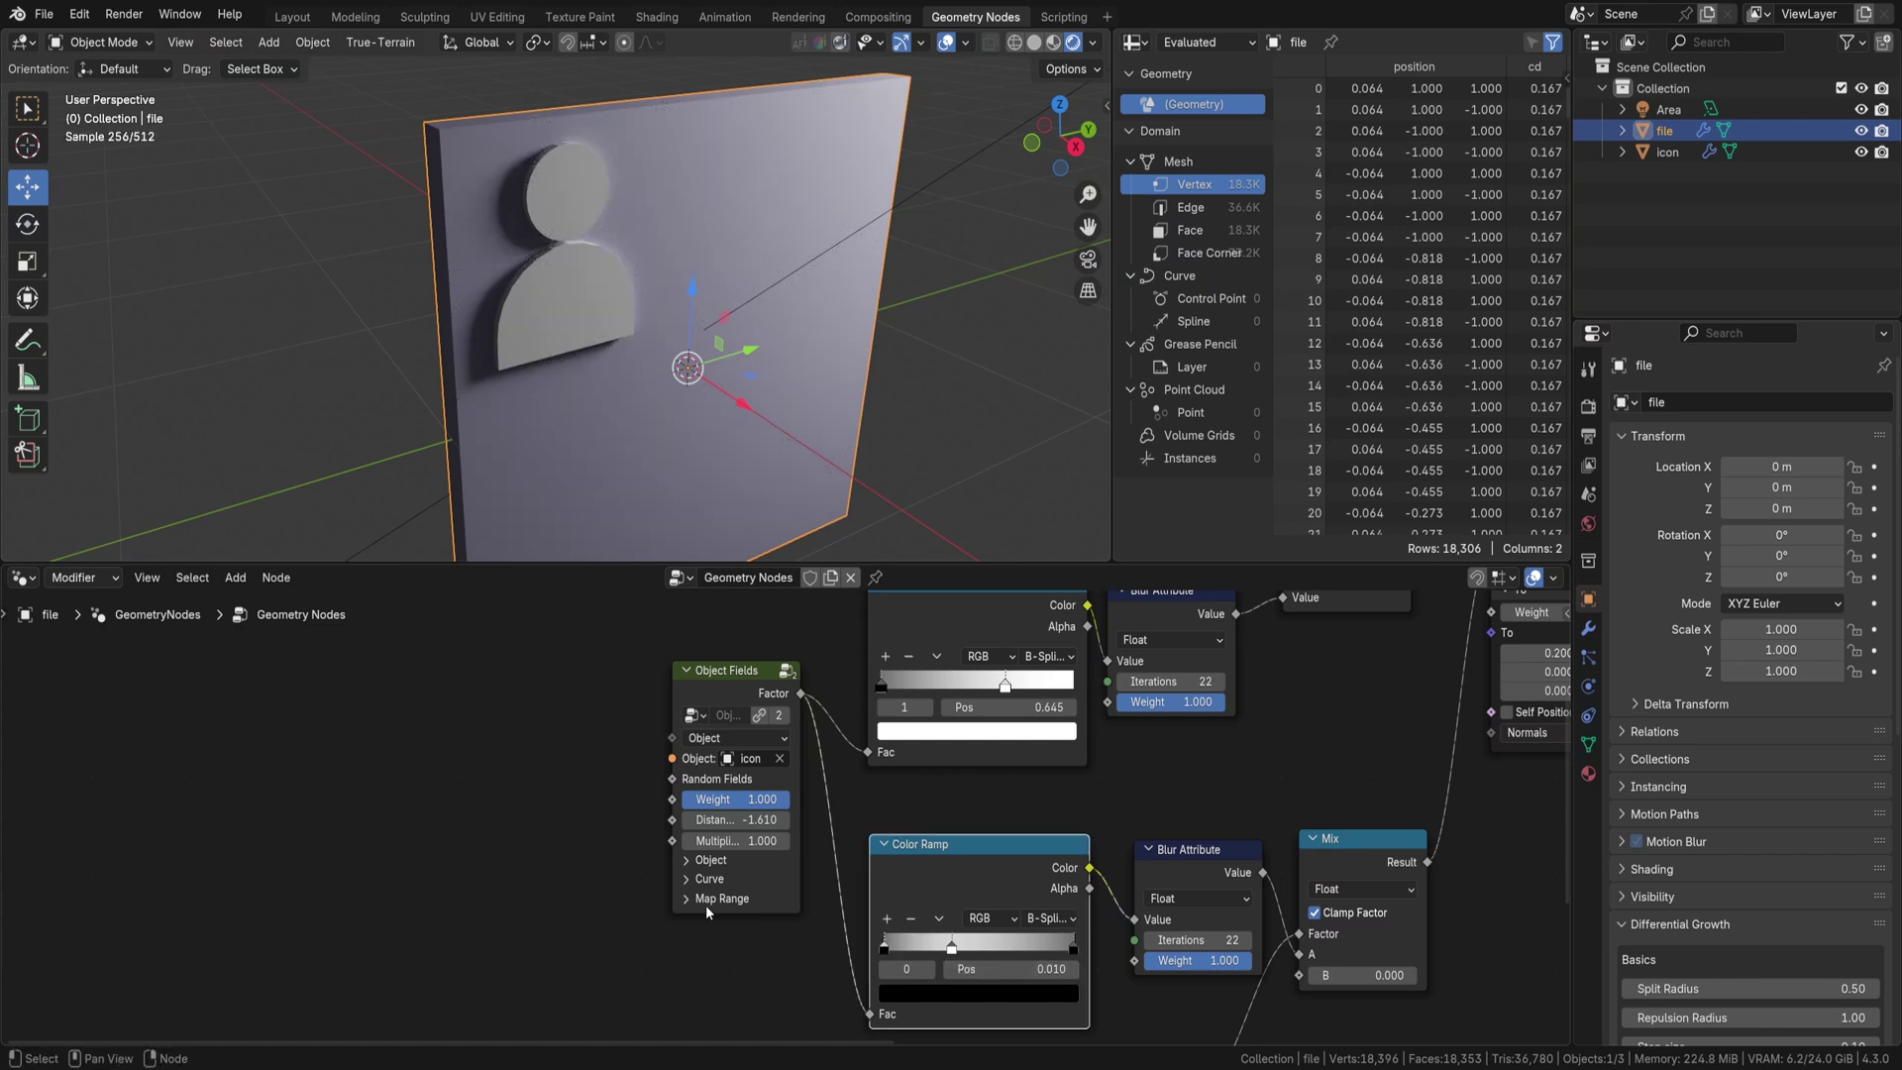
key(ctrl+z)
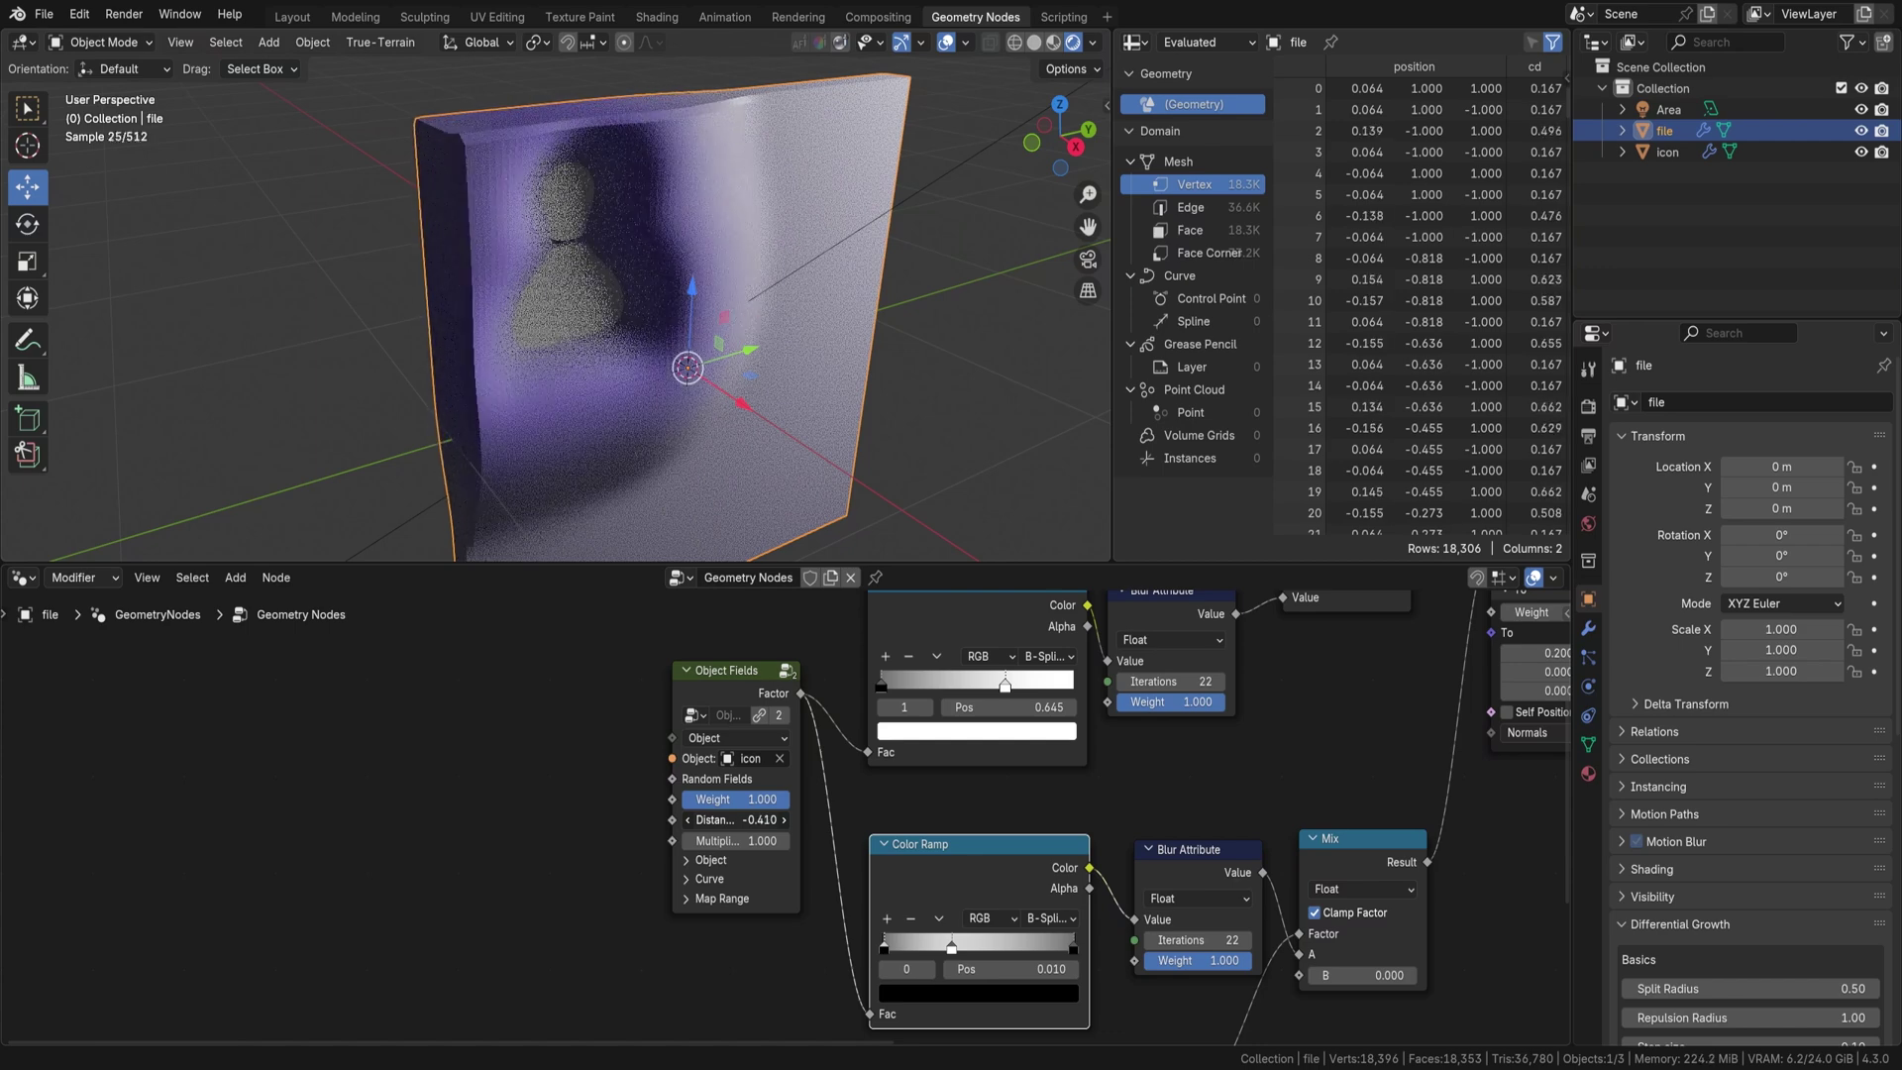
drag(733, 820, 783, 820)
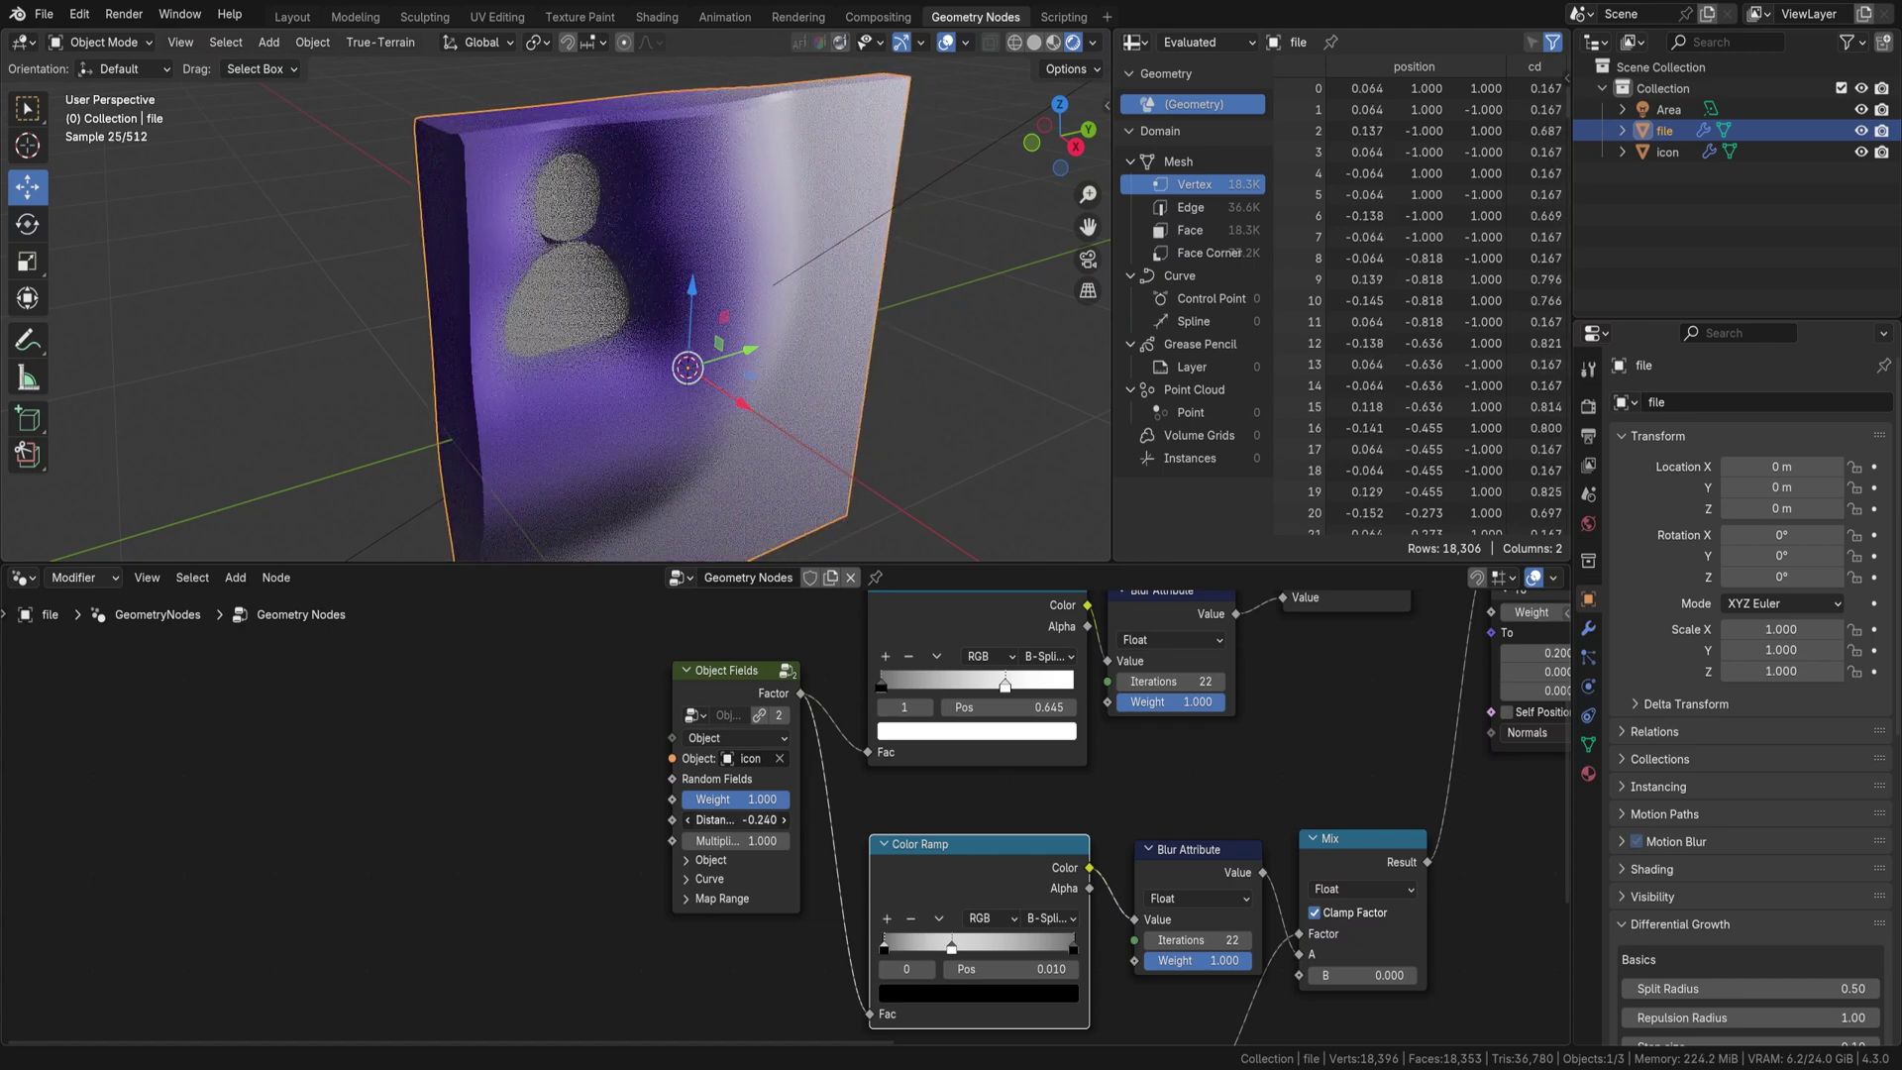
drag(763, 819, 693, 820)
- Insert a Smooth by Angle node between Mix Position and Group Output
scroll(954, 826, down, 2)
middle_drag(1021, 714, 759, 763)
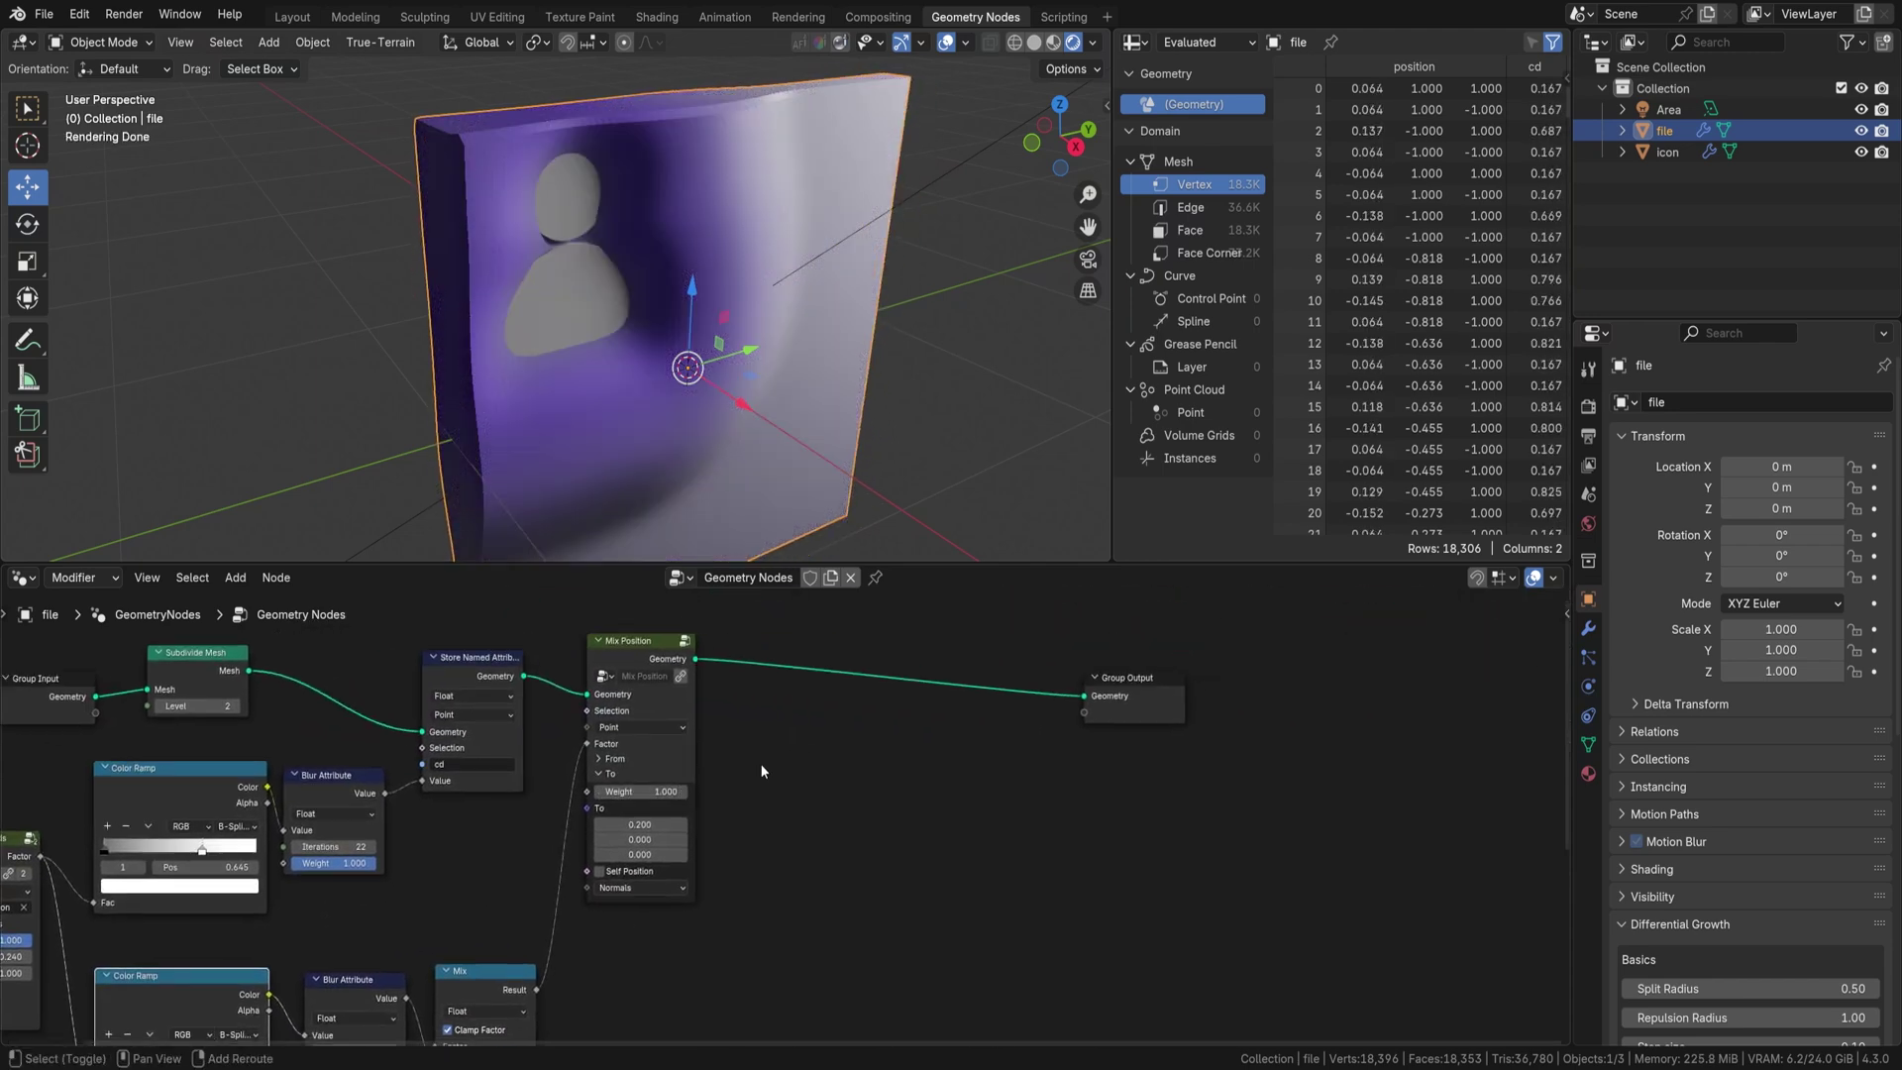
key(shift+a)
click(845, 767)
click(889, 722)
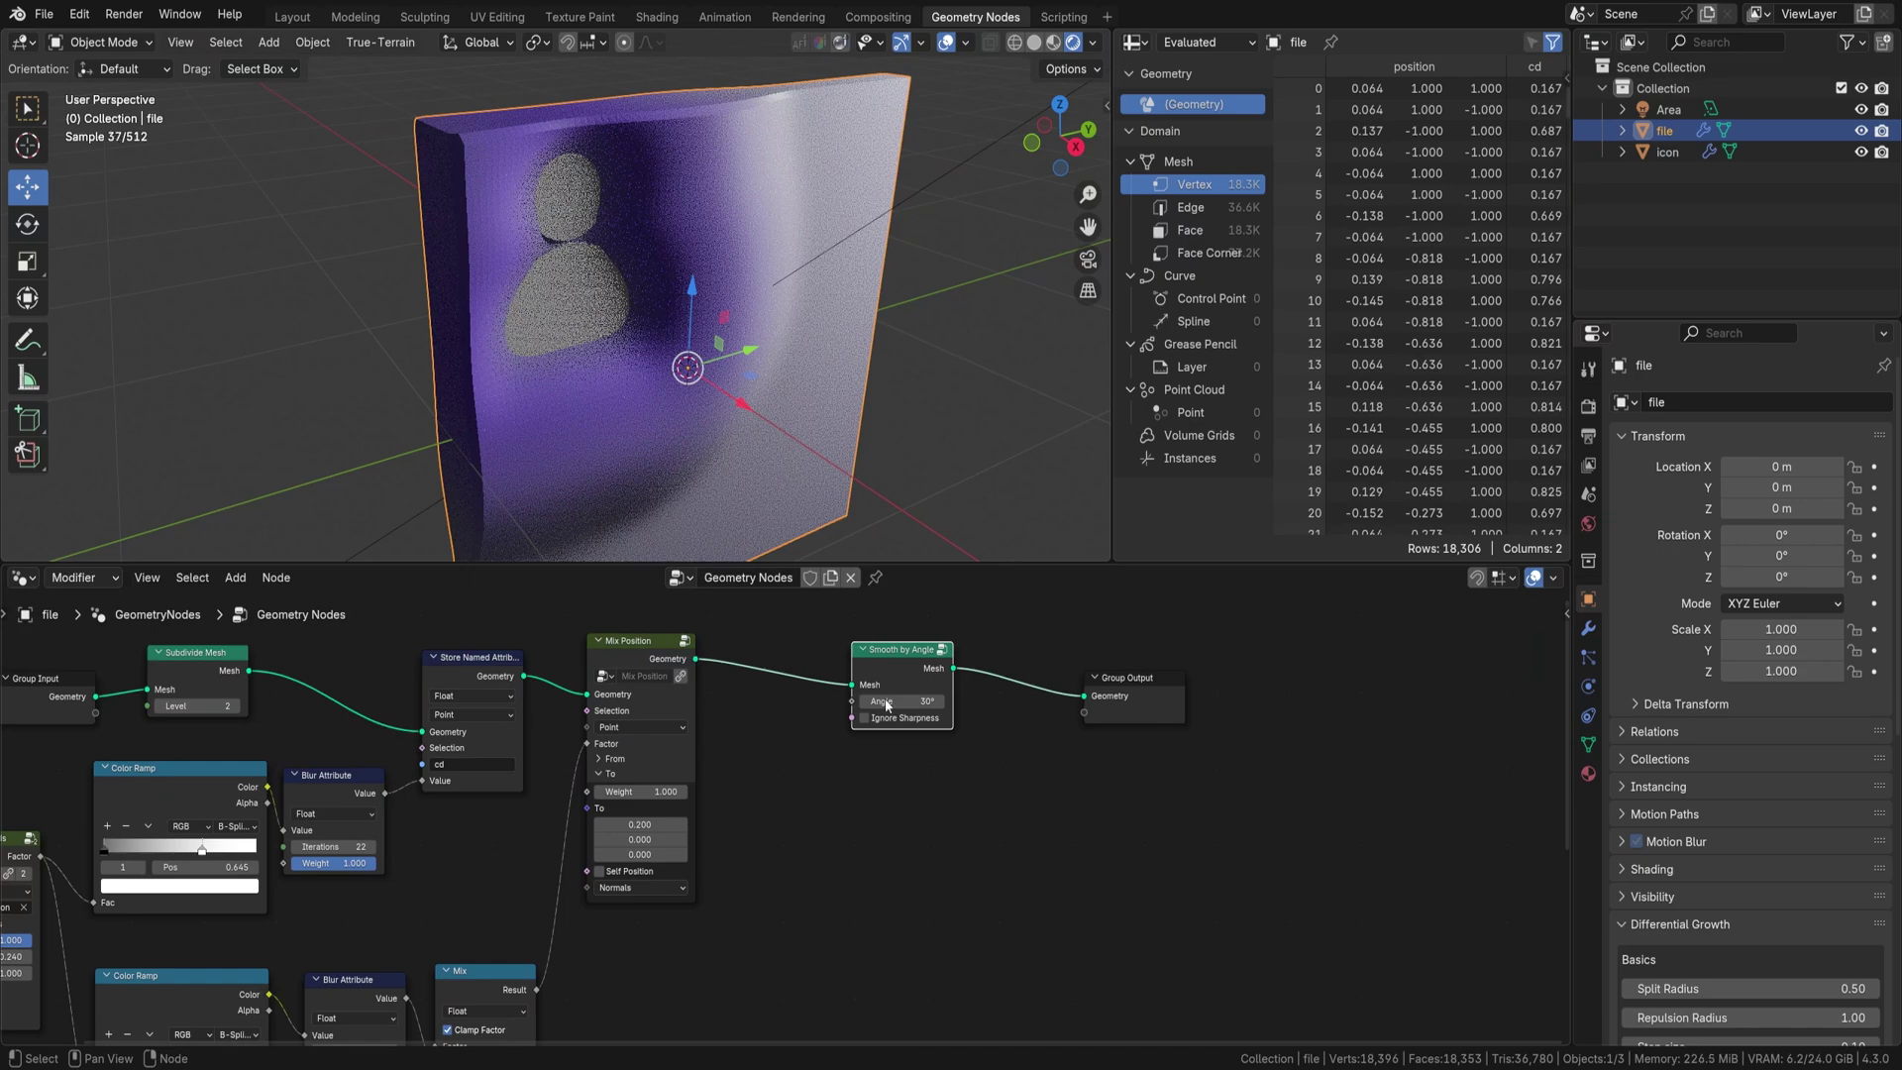
- Set the Mix Position offset to 0.150
middle_drag(652, 819, 904, 753)
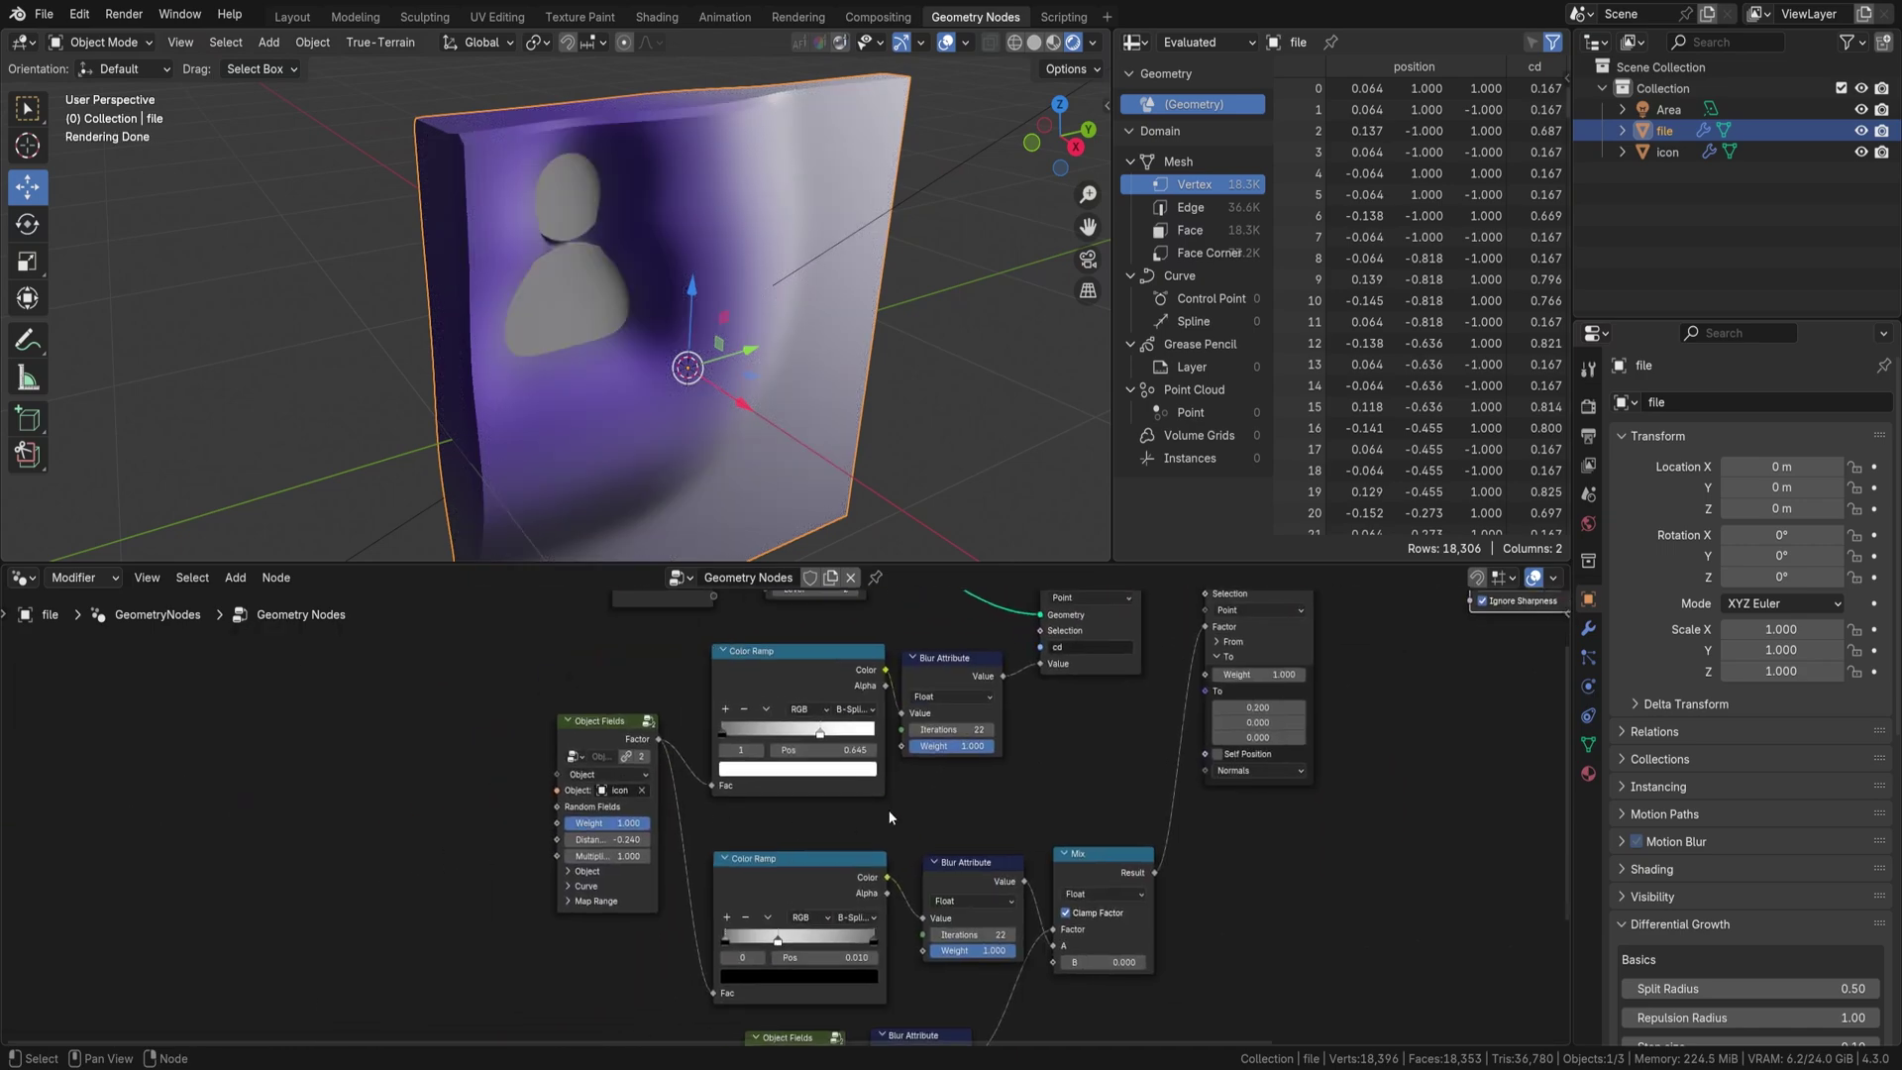
scroll(905, 753, up, 2)
text(1)
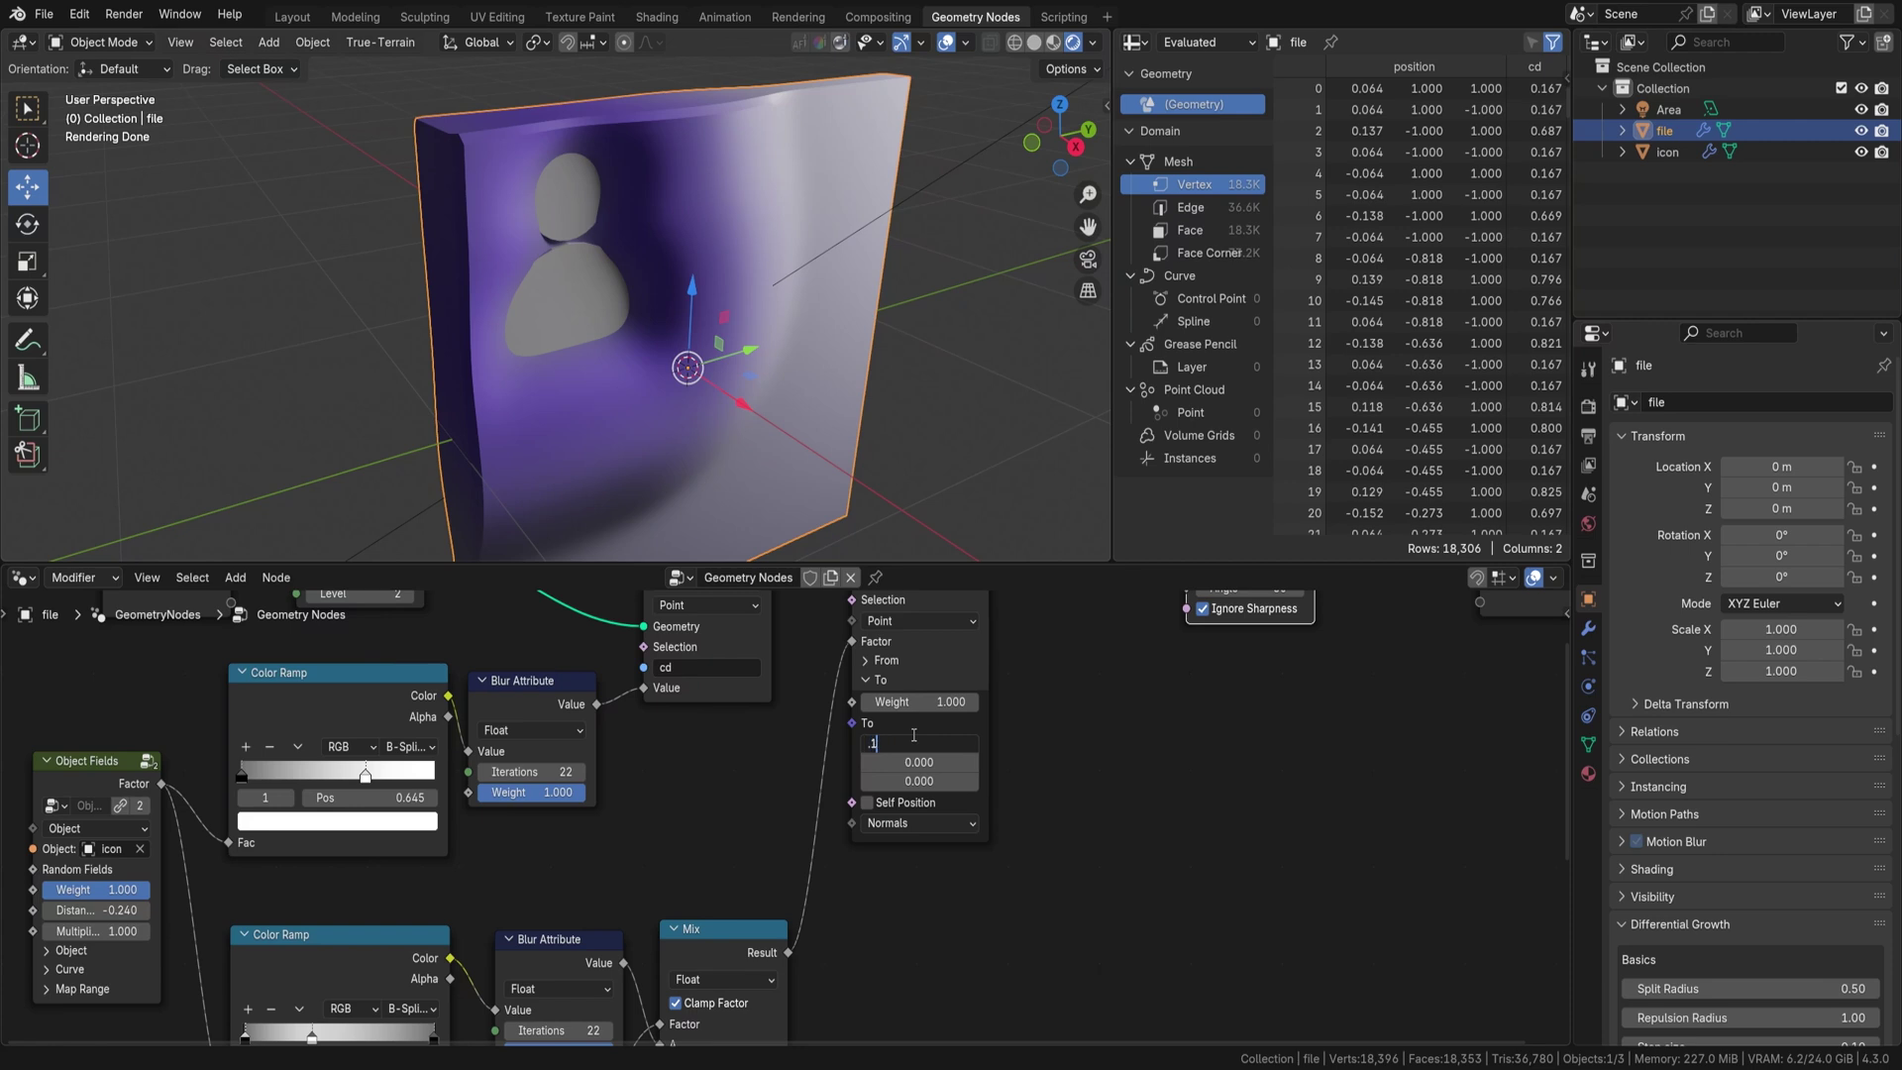
key(Return)
click(914, 735)
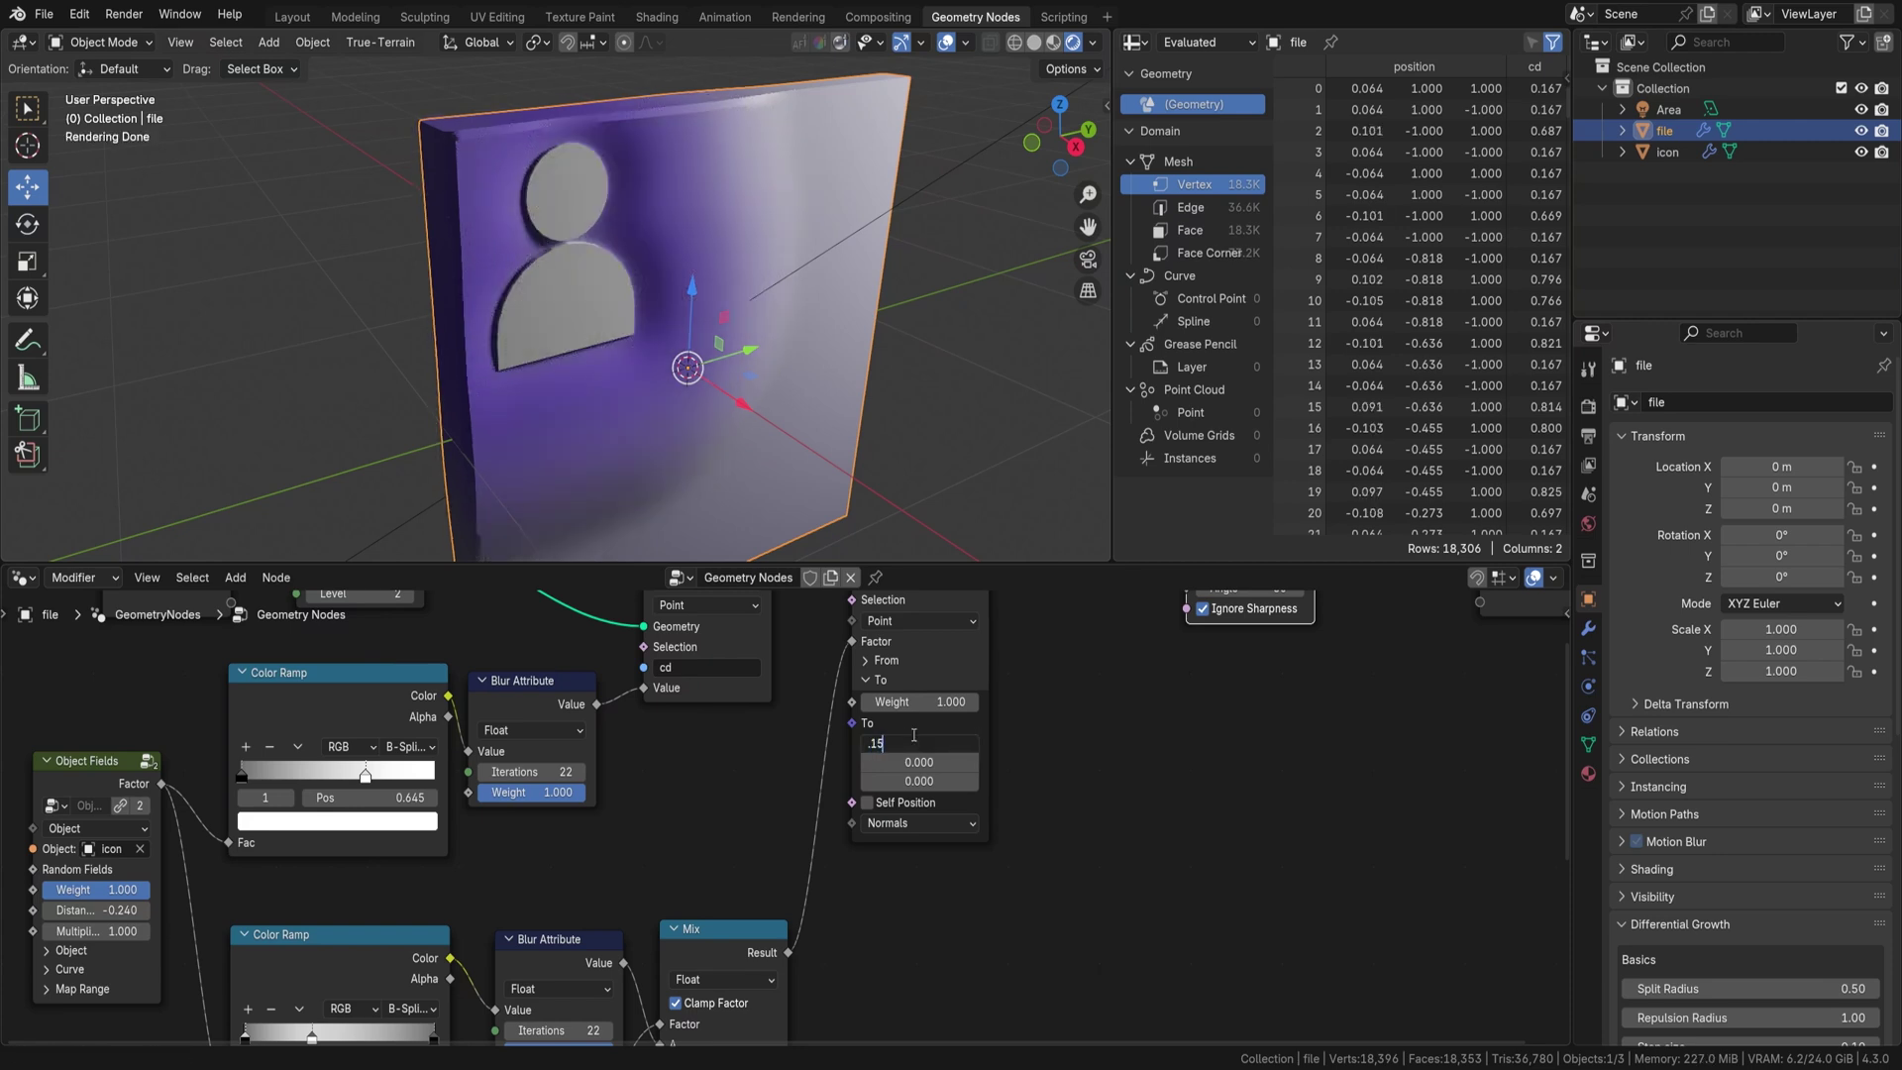
key(Return)
middle_drag(279, 873, 1074, 779)
- Add a Noise Texture node left of Object Fields and reduce its scale
key(shift+a)
text(noise)
click(437, 751)
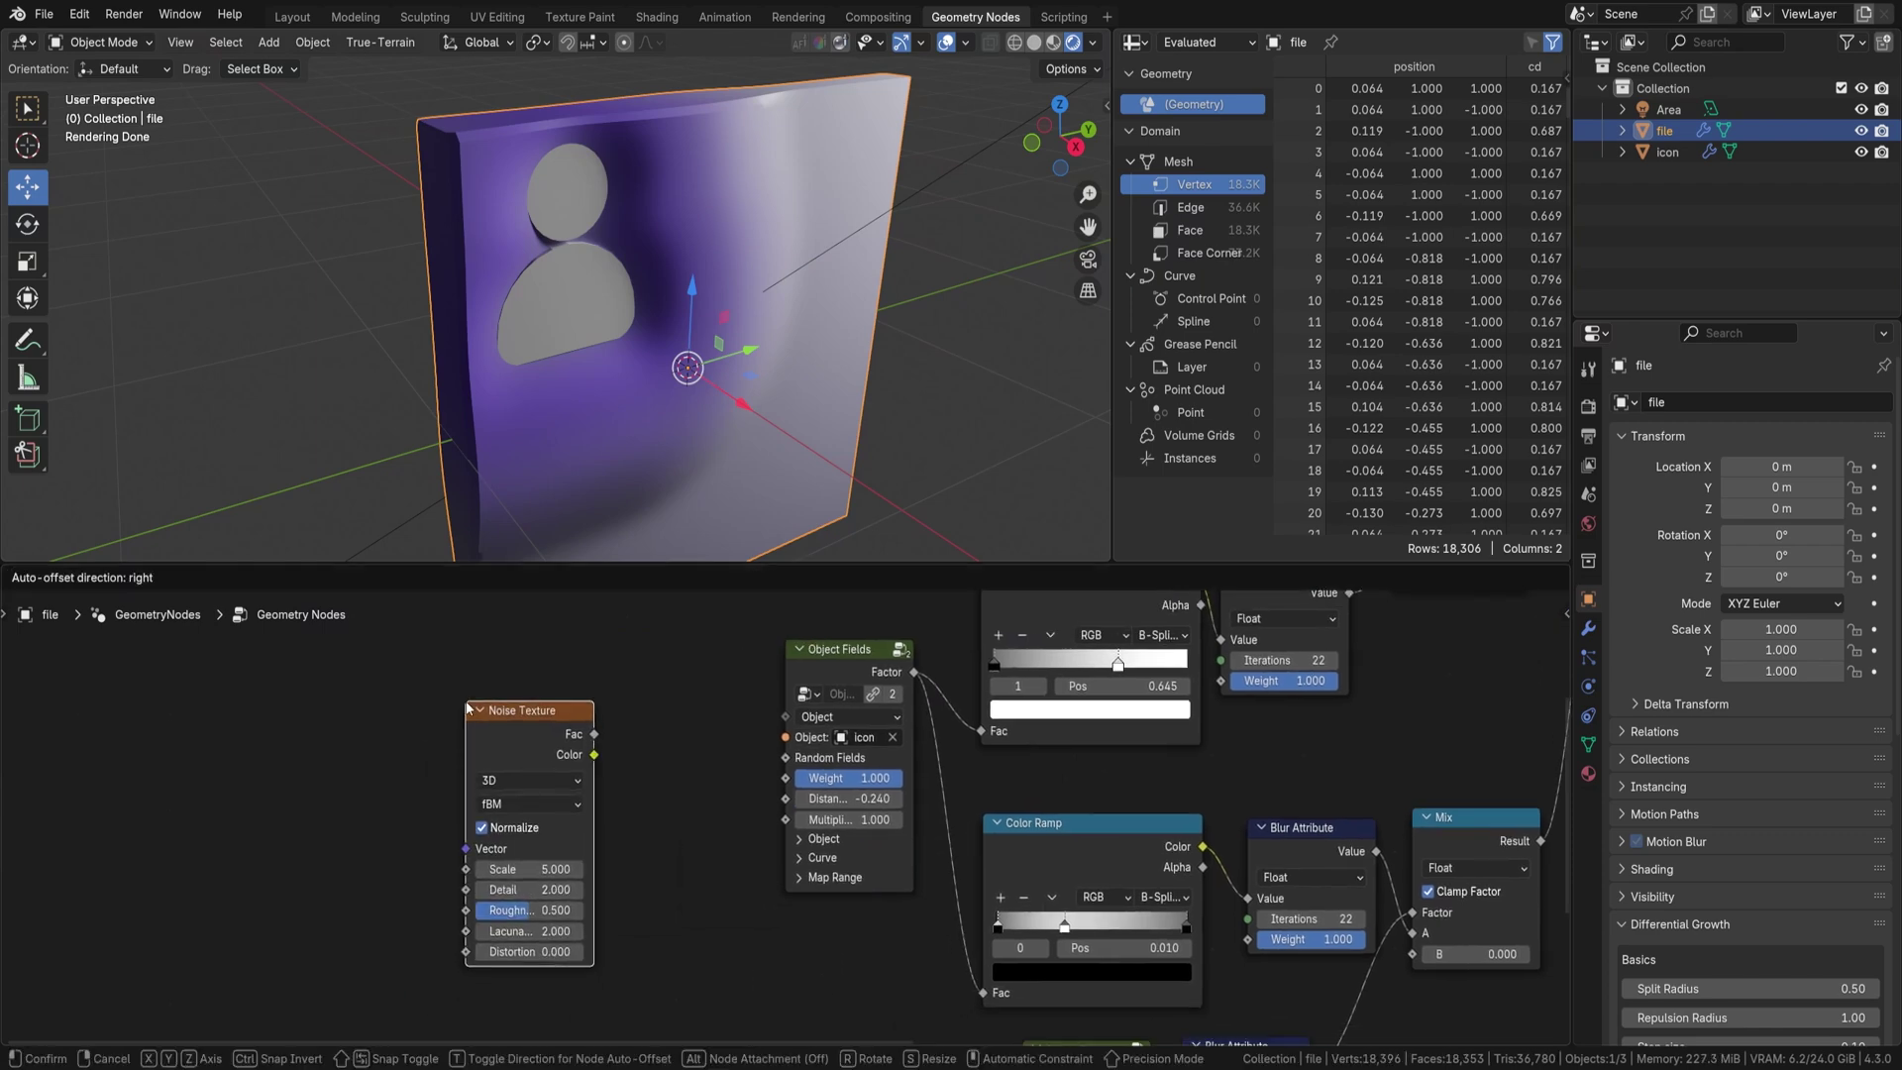
click(467, 707)
scroll(784, 764, up, 2)
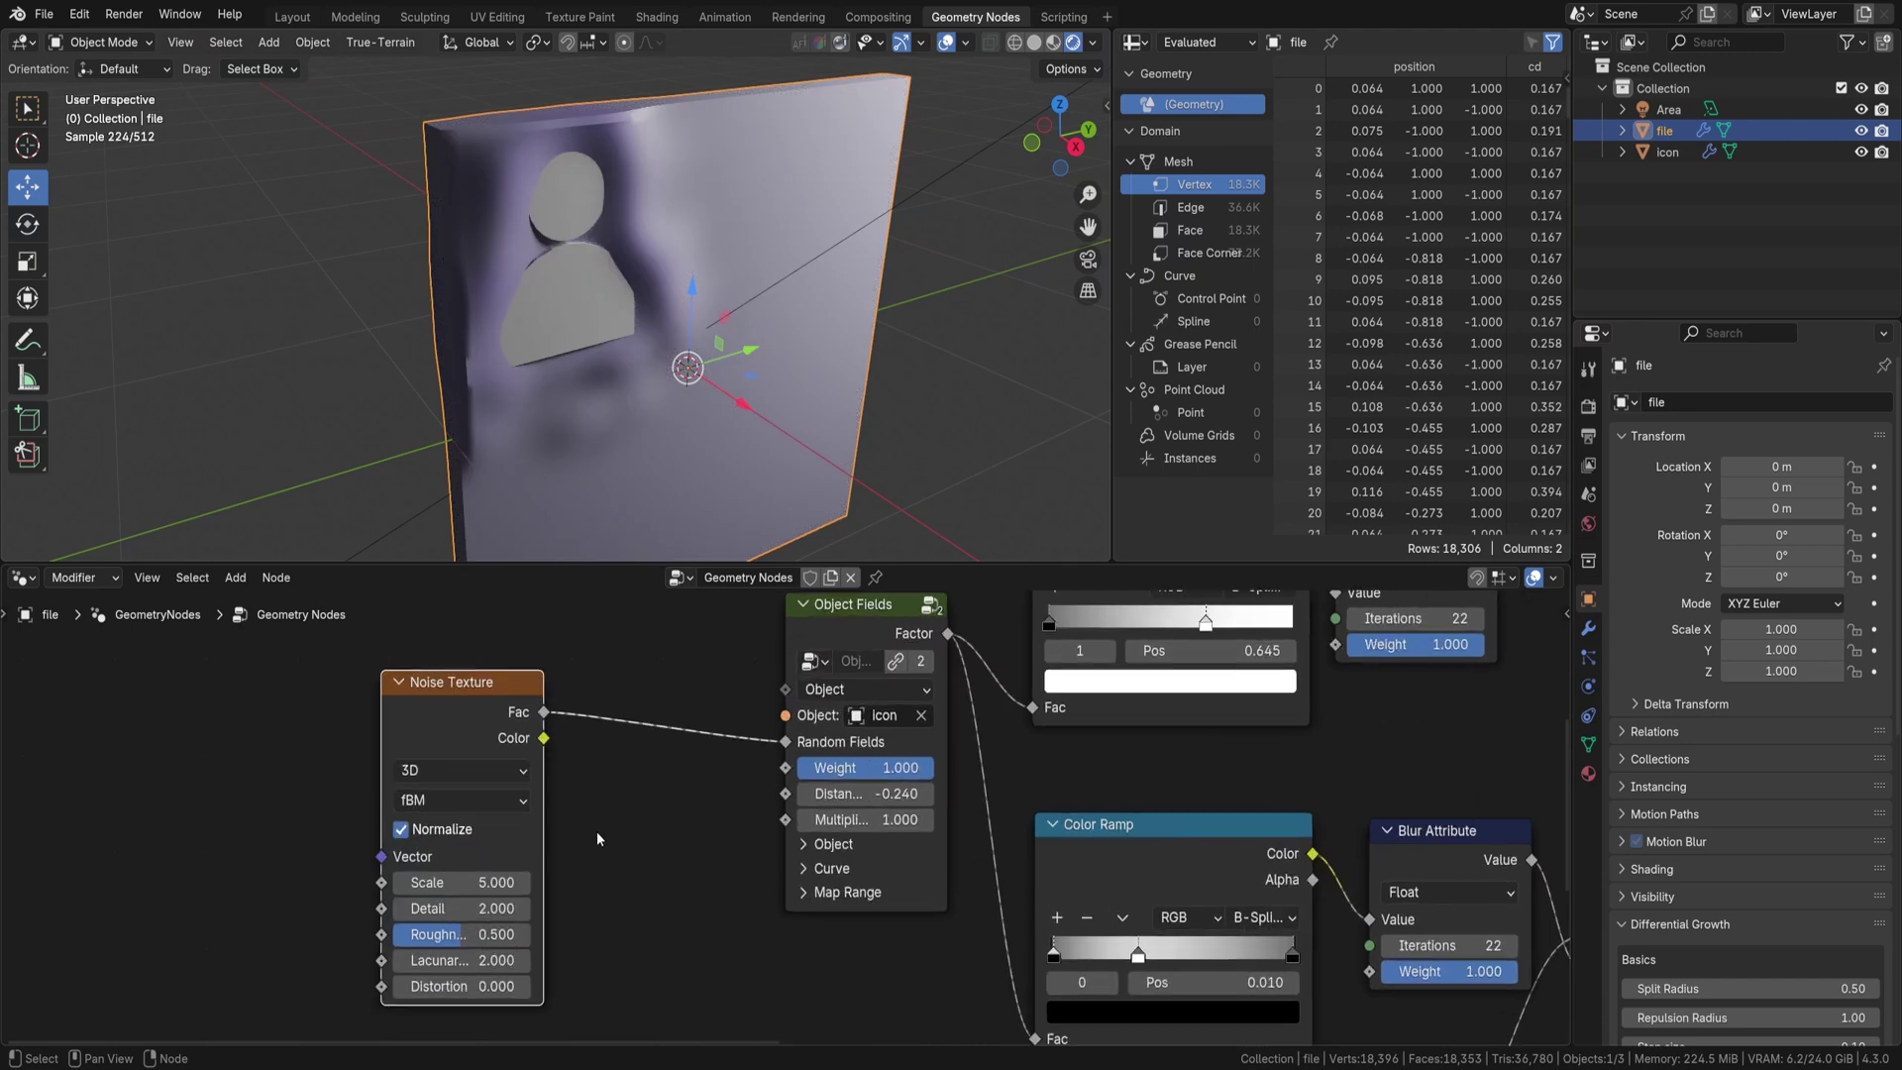
drag(476, 883, 436, 883)
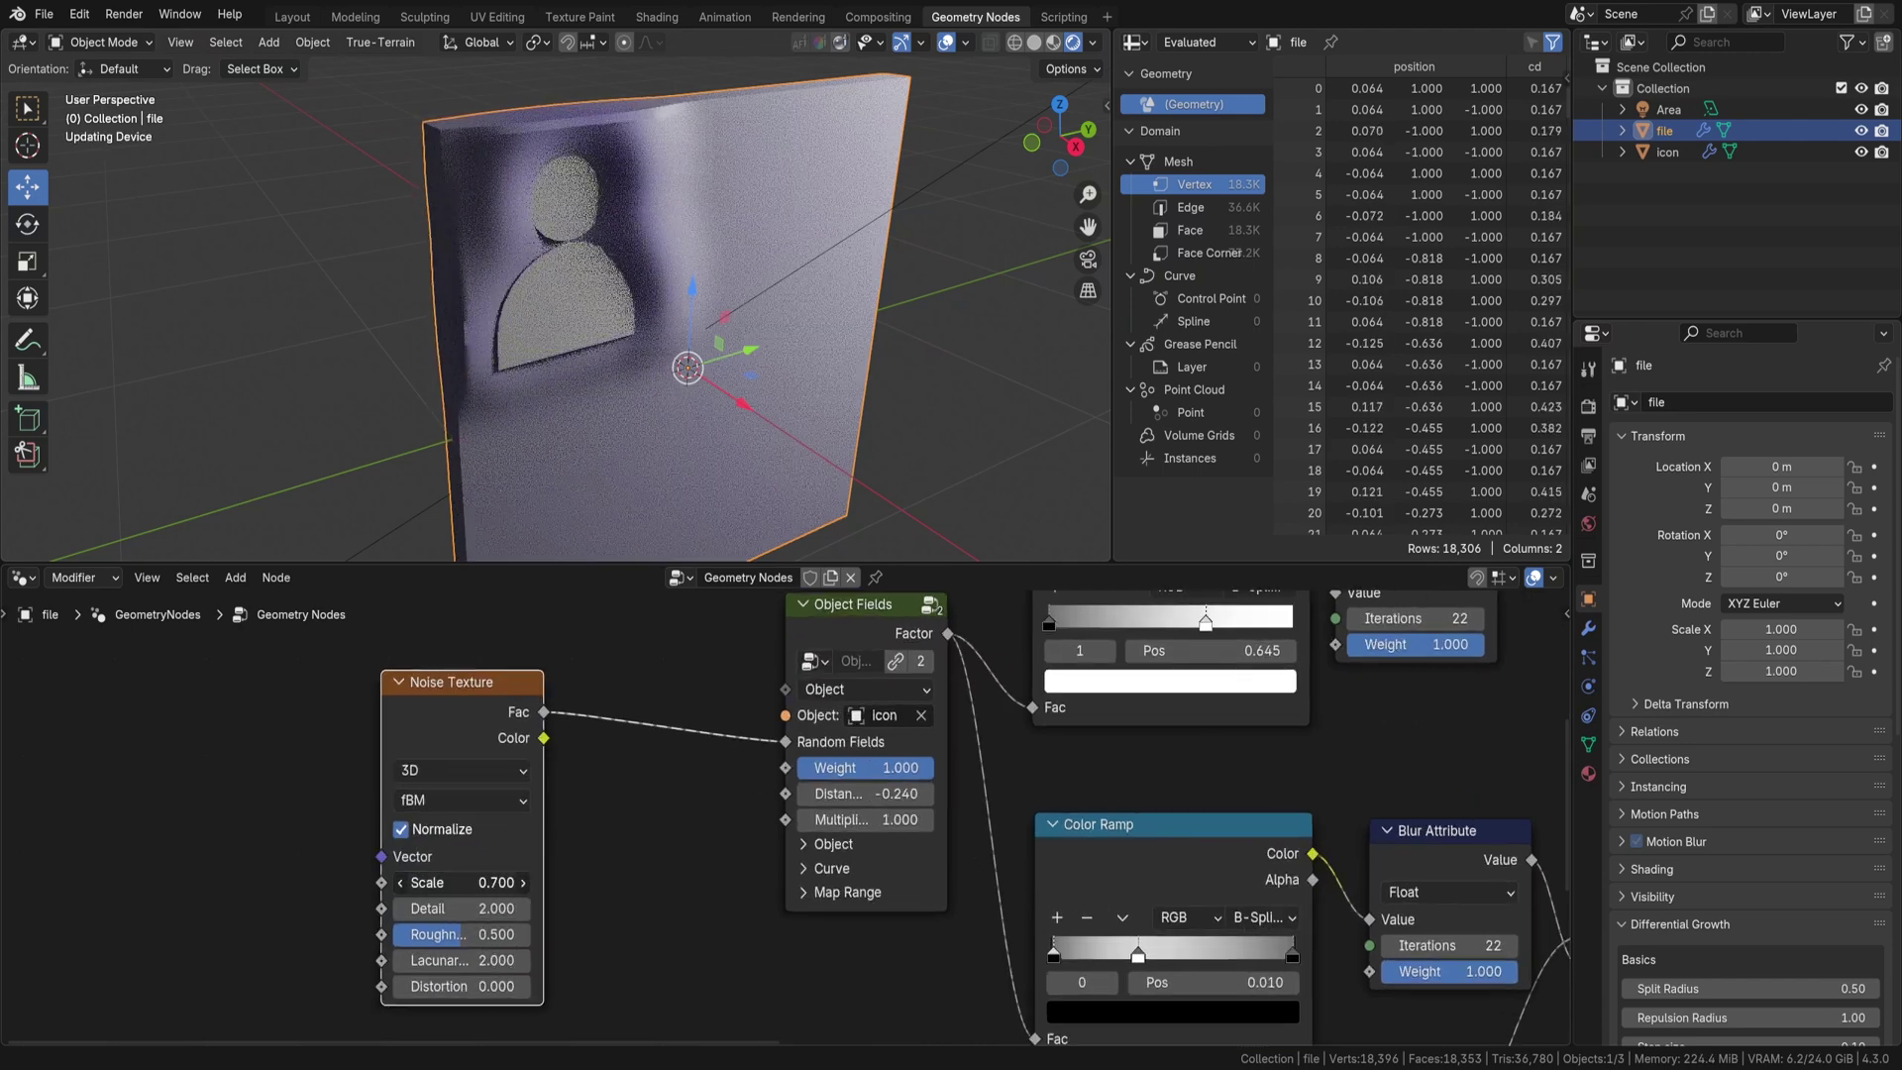
- Raise the Object Fields distance to 3.100, flattening the slab to solid purple
drag(907, 792, 867, 793)
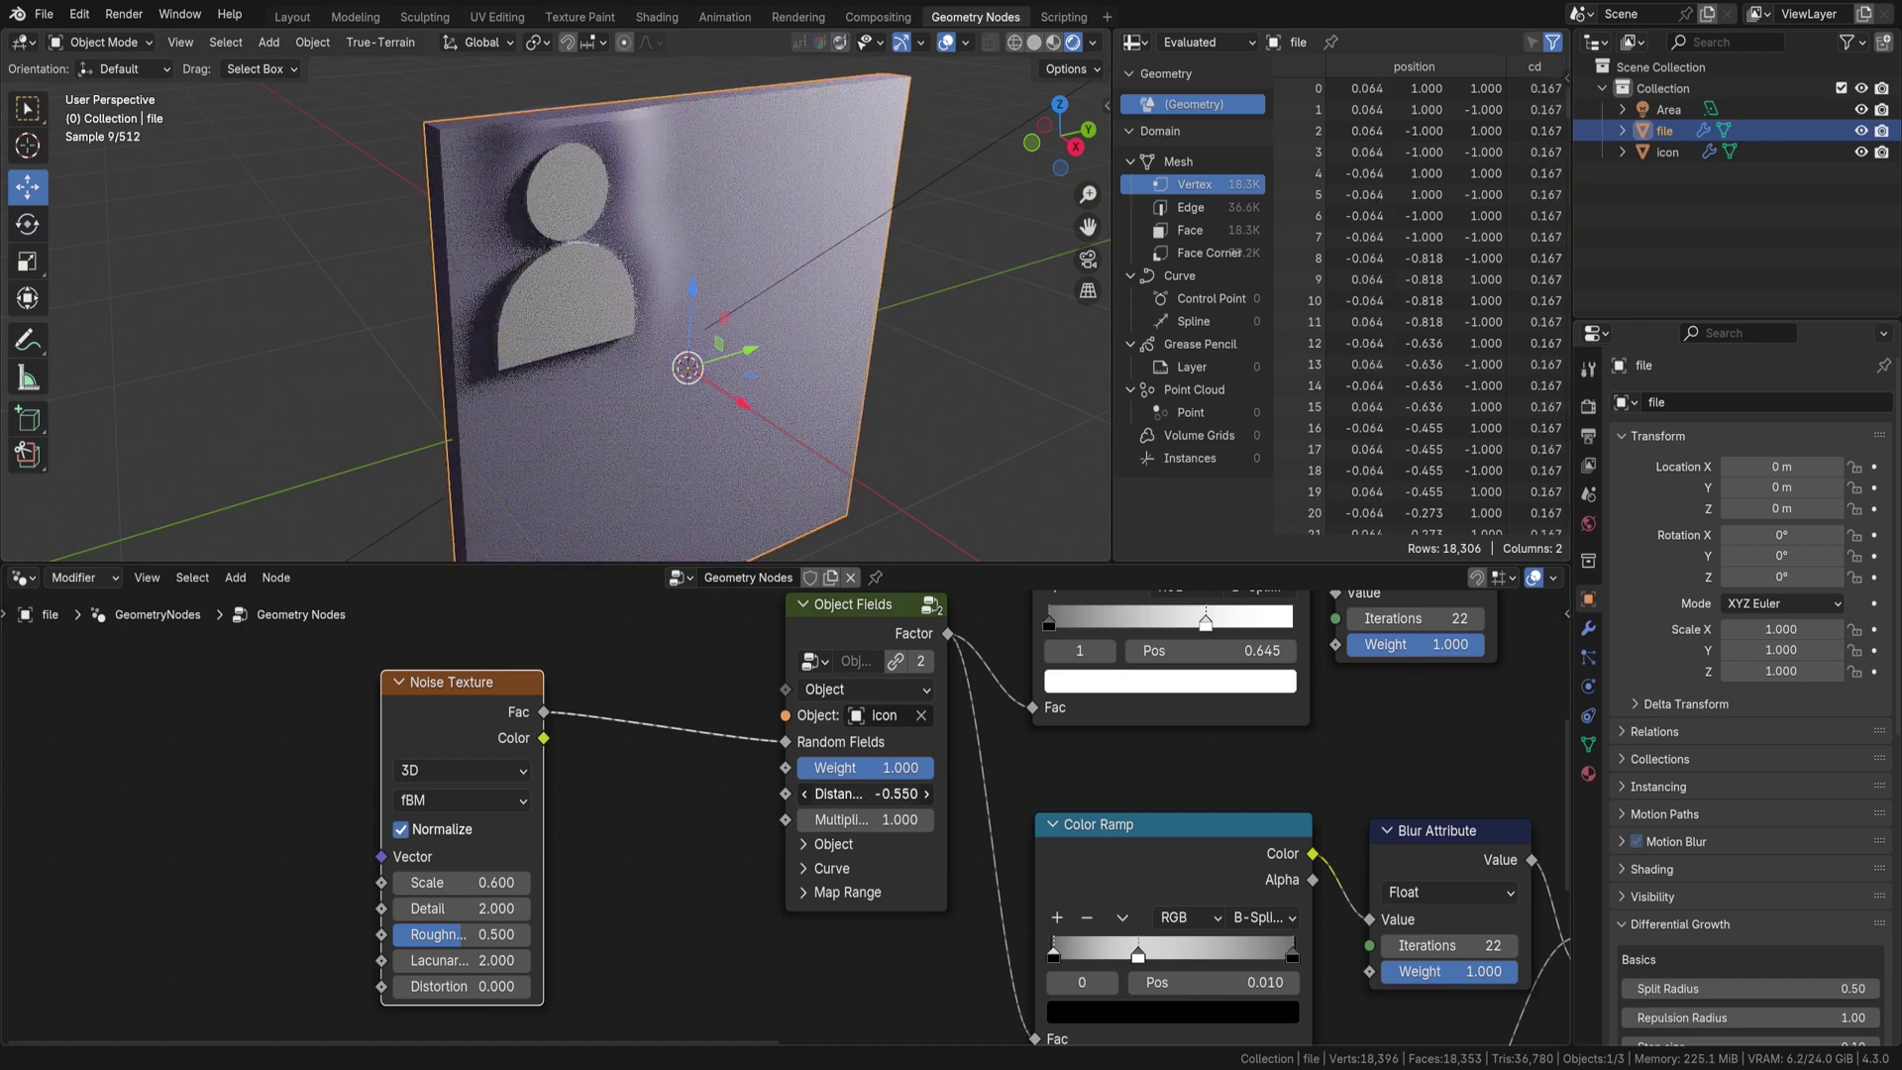
drag(867, 793, 906, 792)
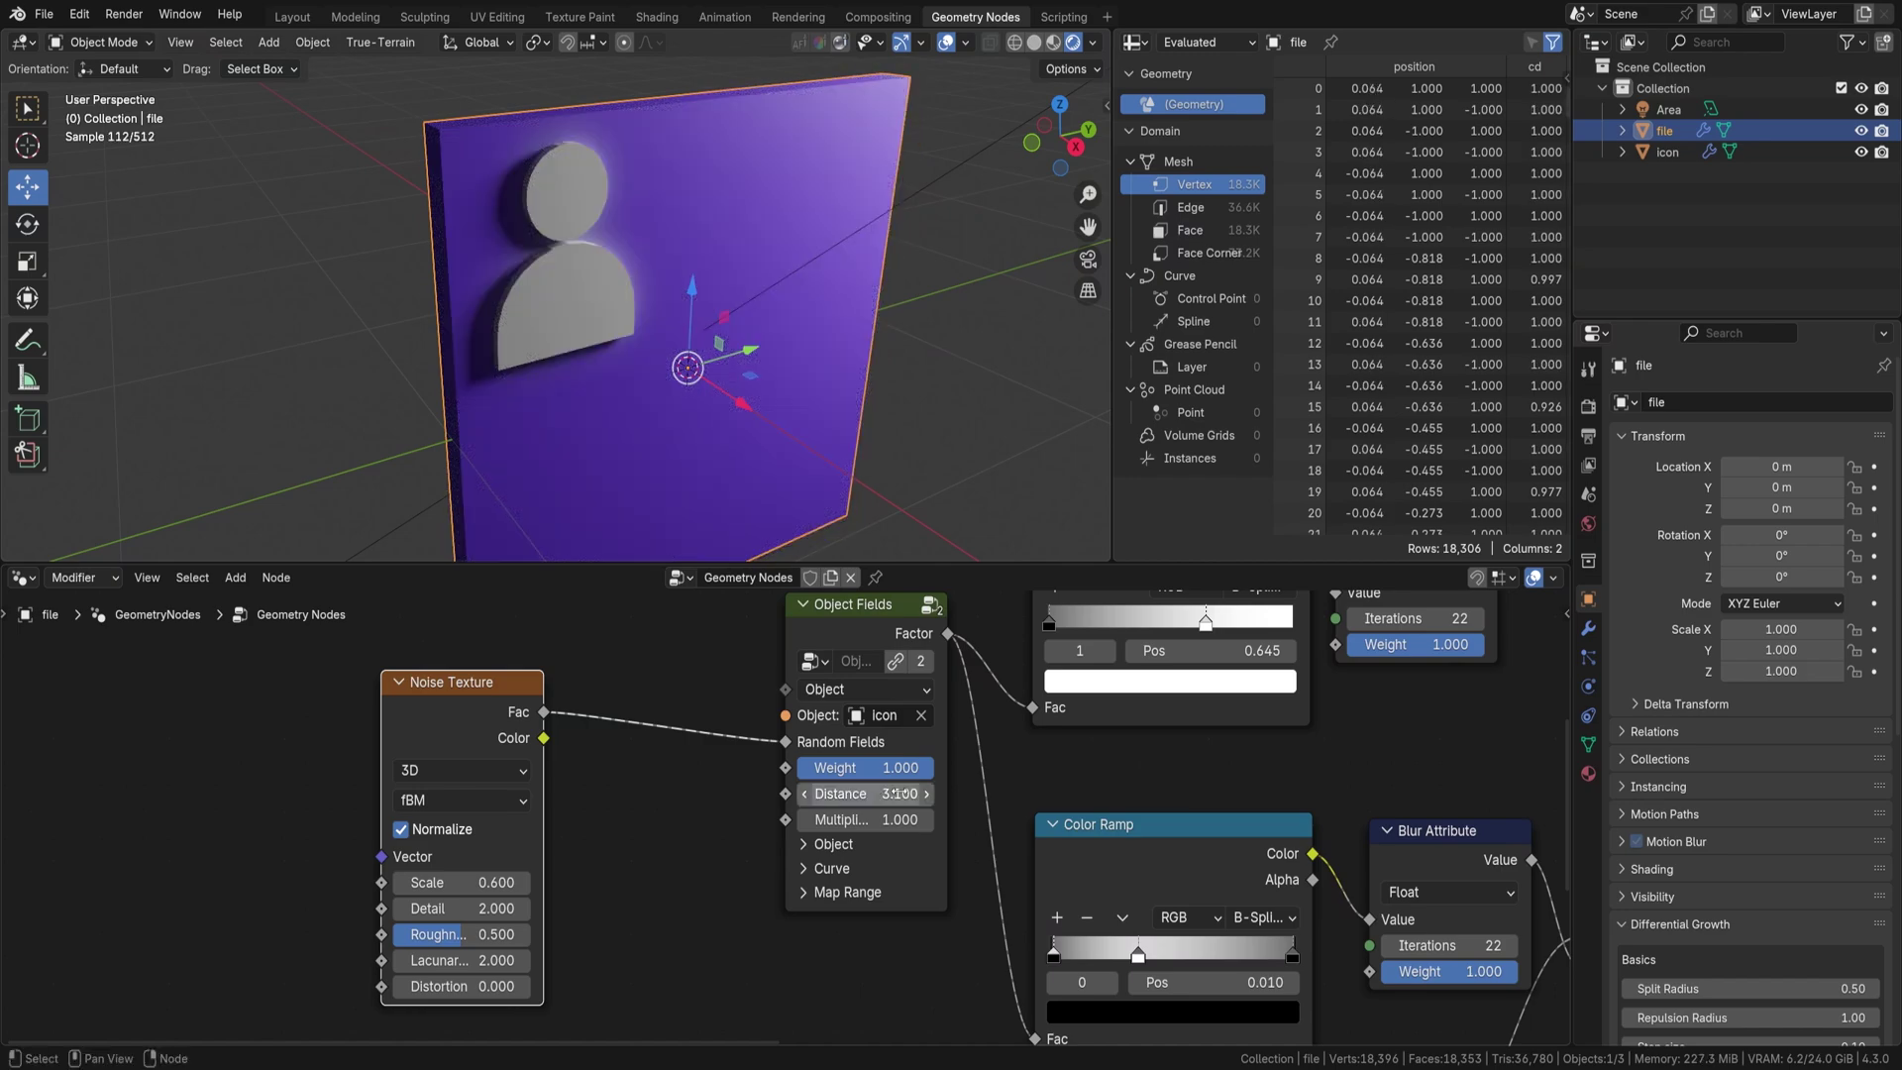
scroll(991, 792, down, 2)
middle_drag(1288, 694, 490, 827)
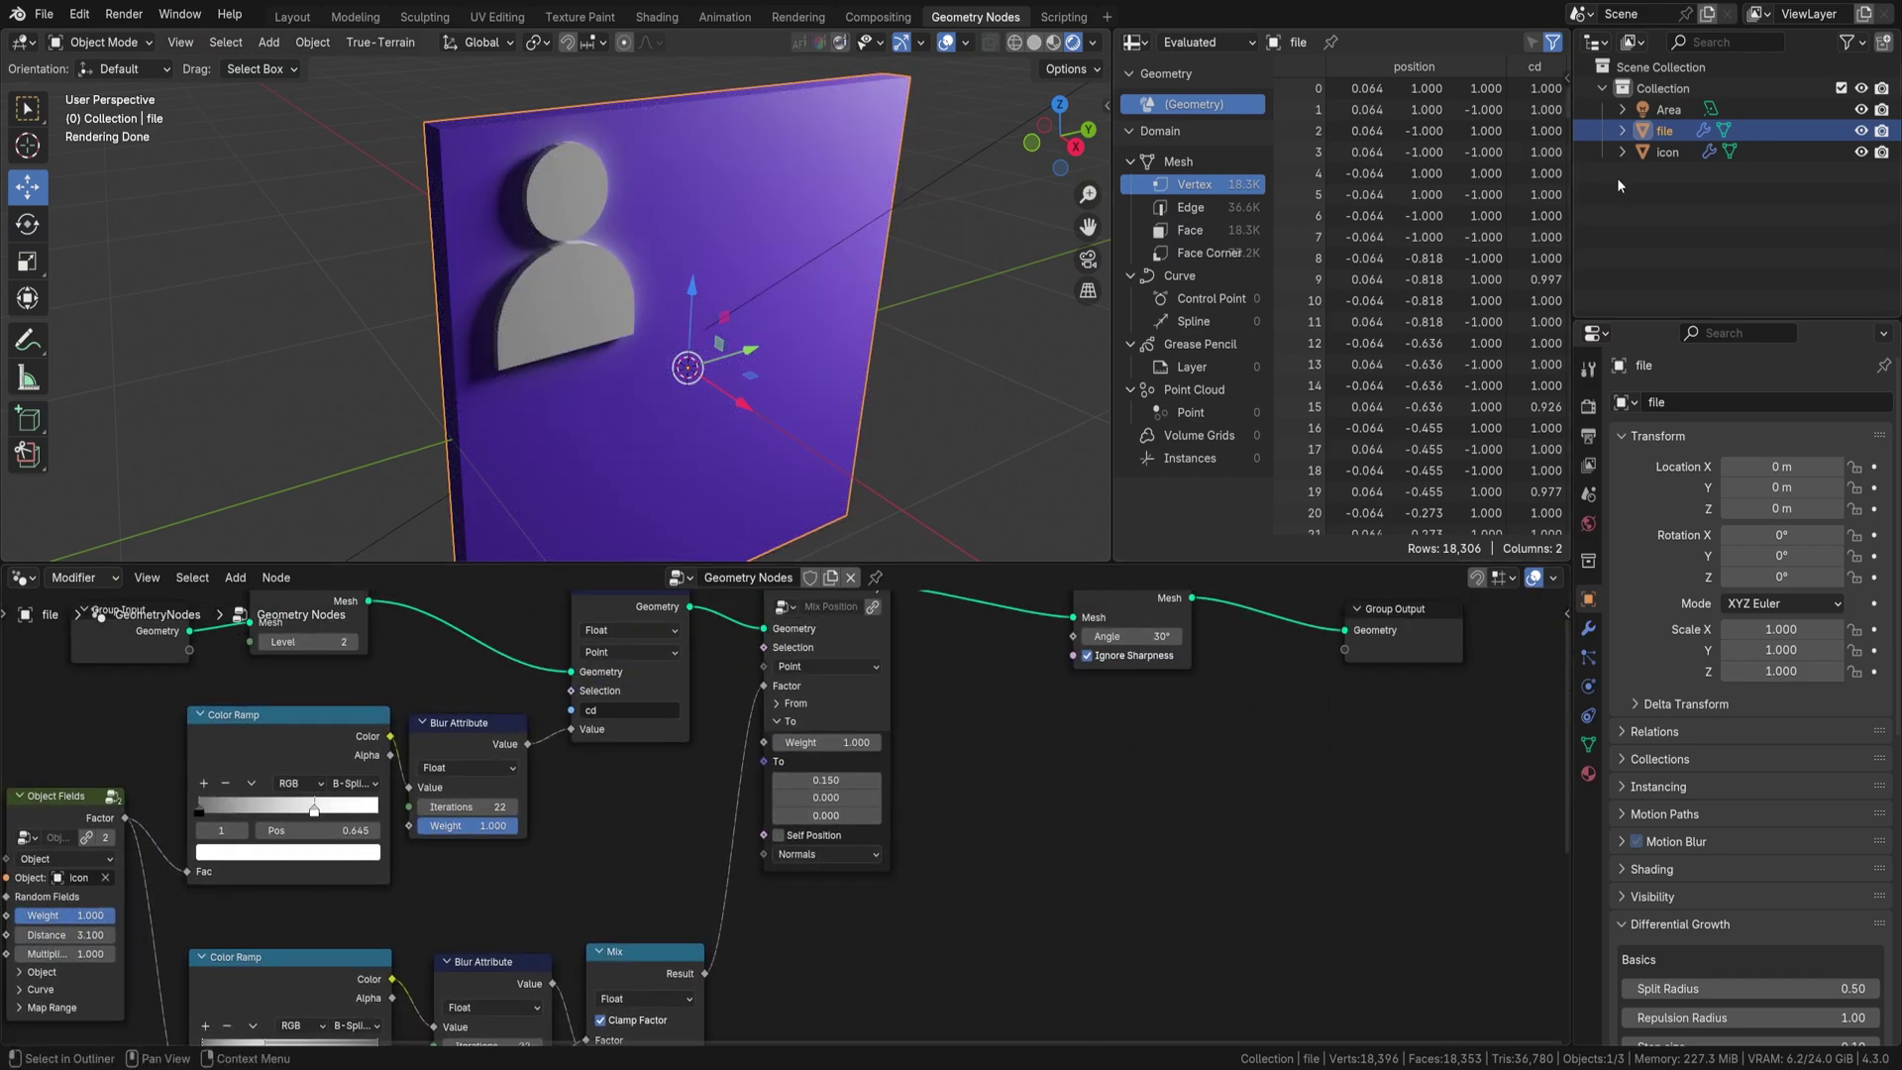
- Select the 'file' slab in the Outliner and frame its Object Fields node
click(1668, 153)
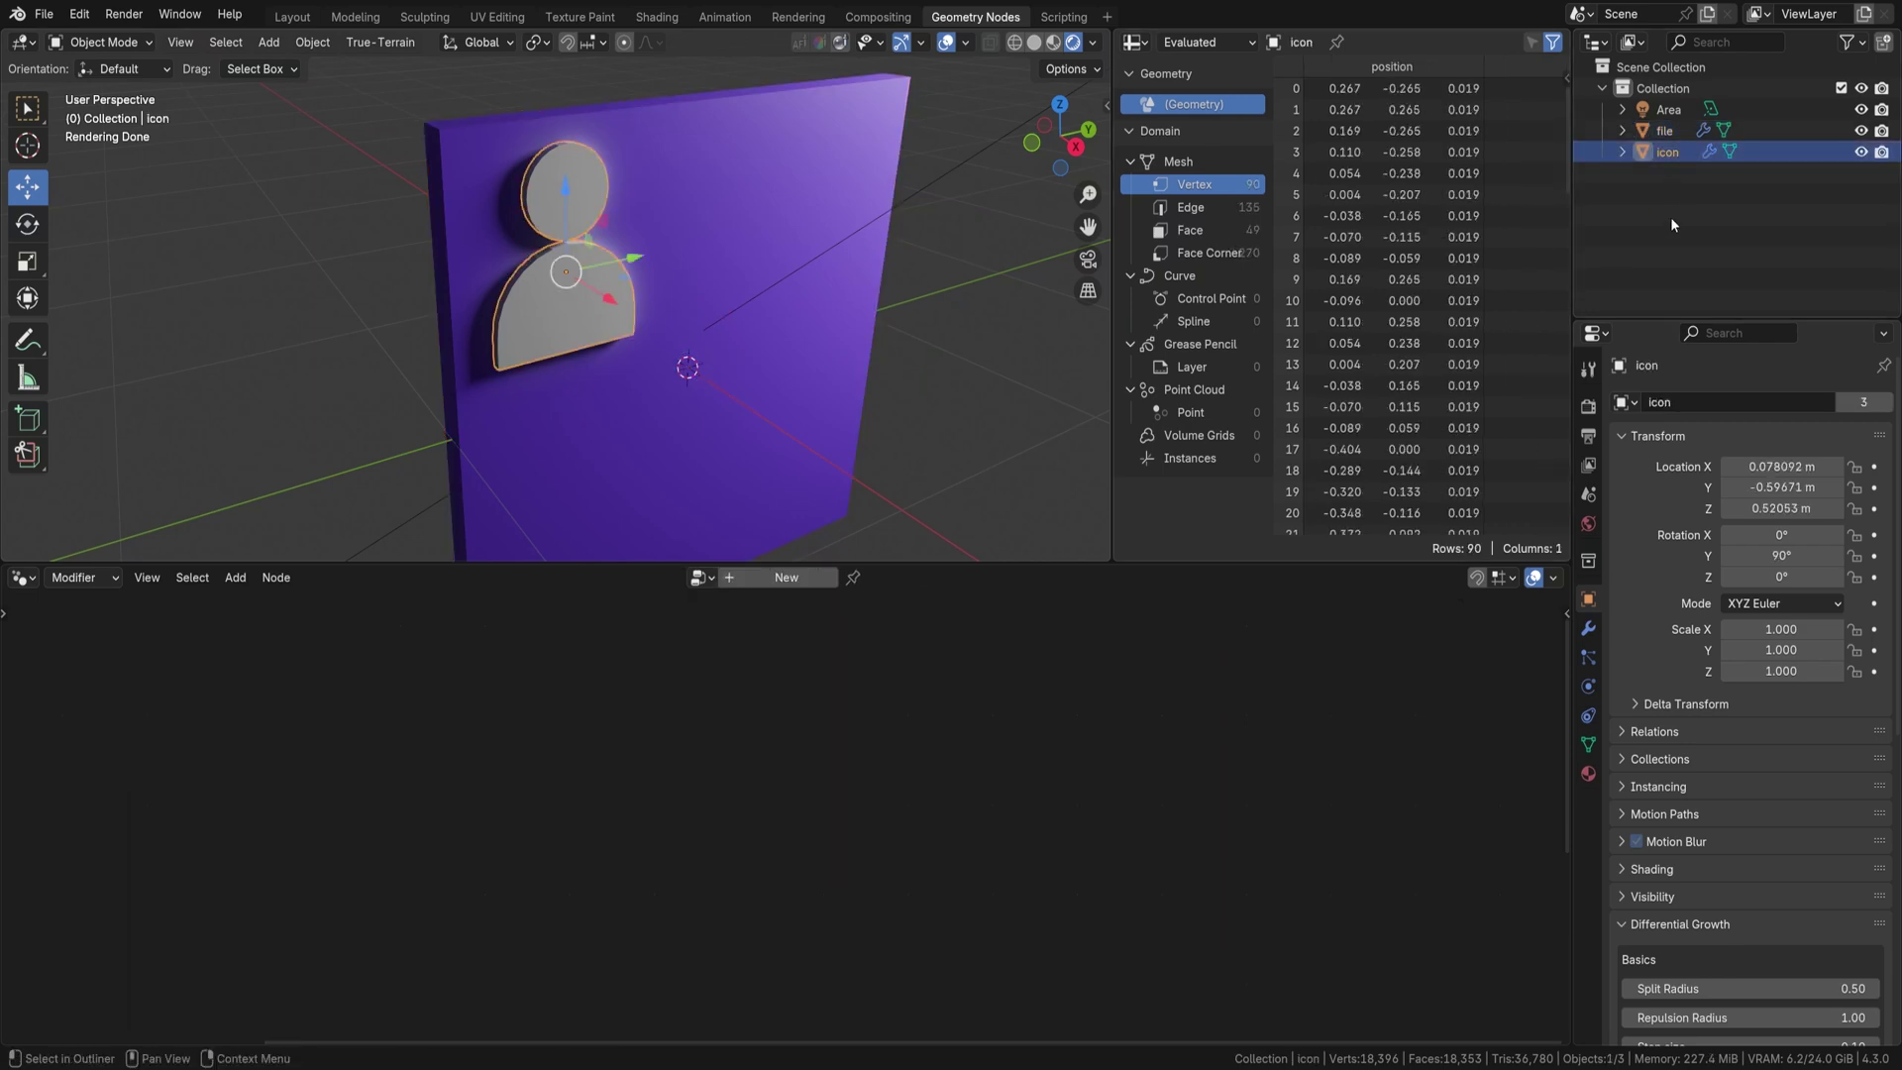
click(1661, 134)
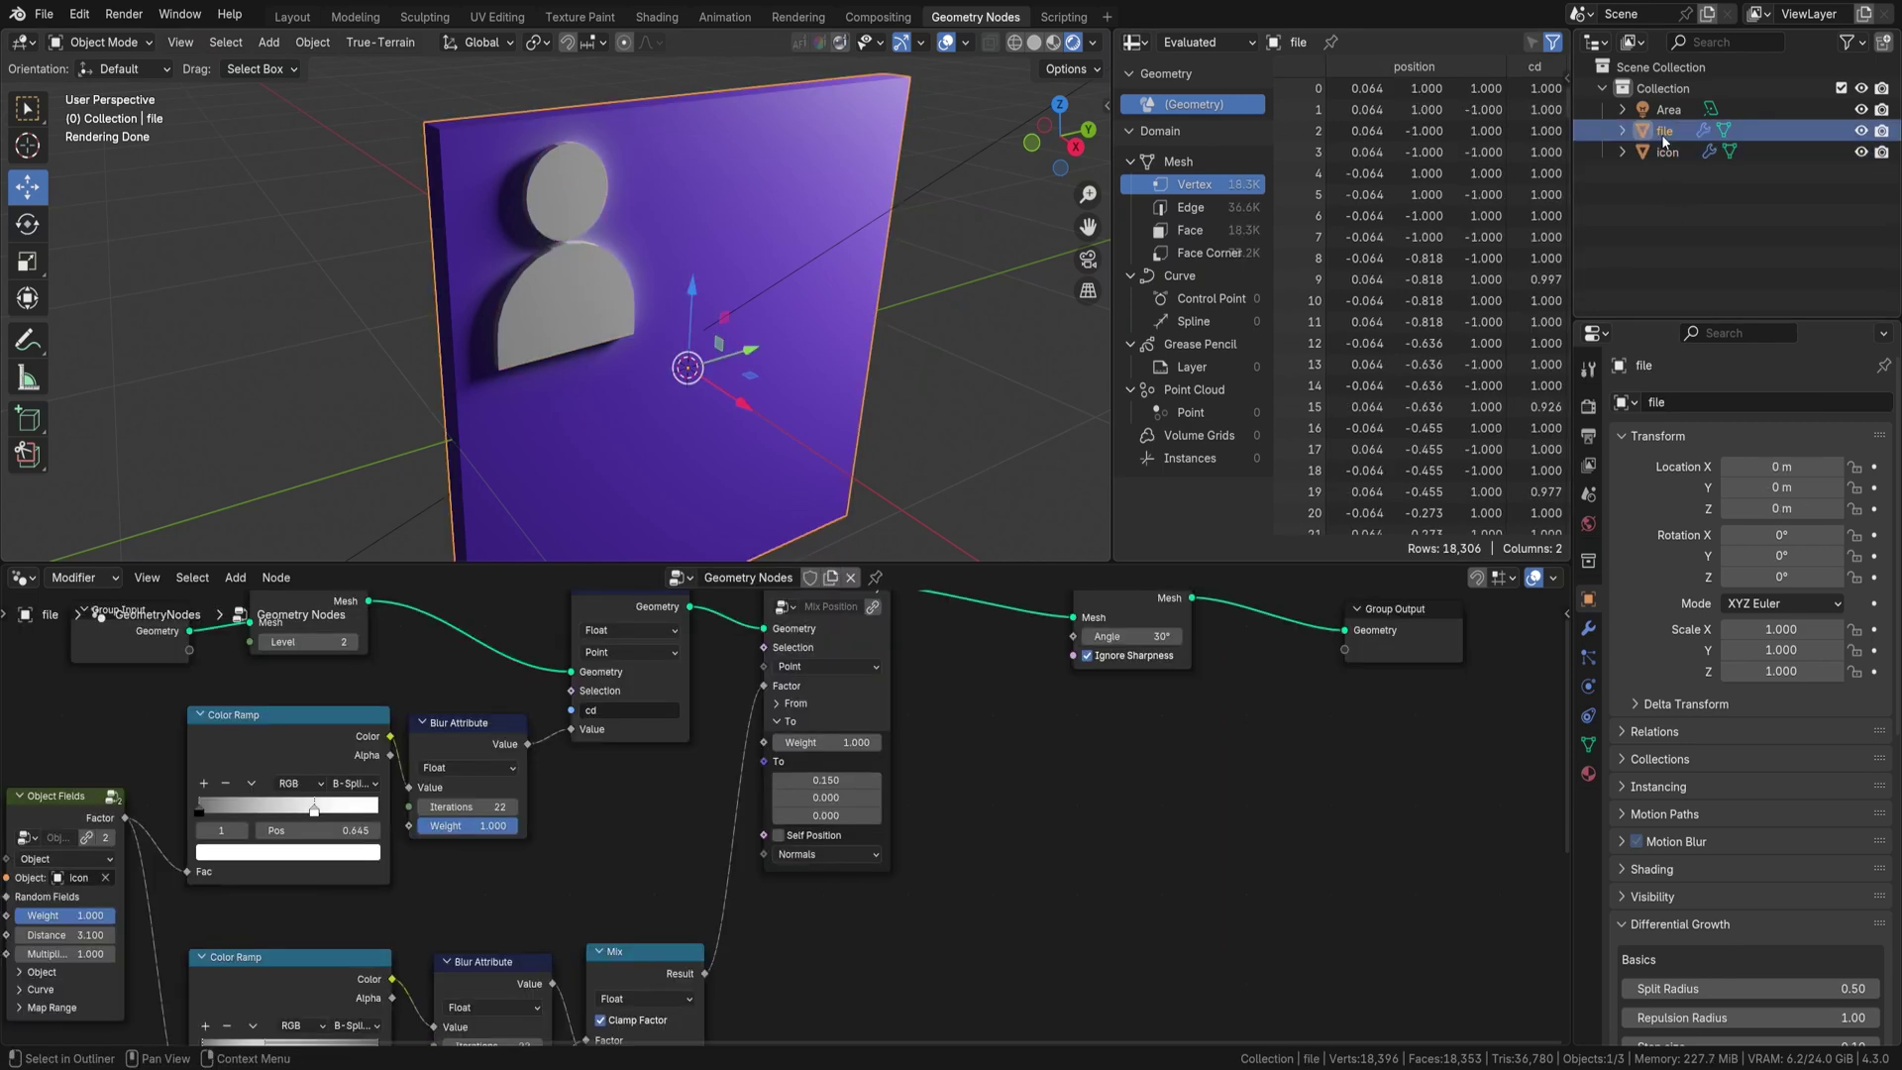
scroll(908, 789, up, 3)
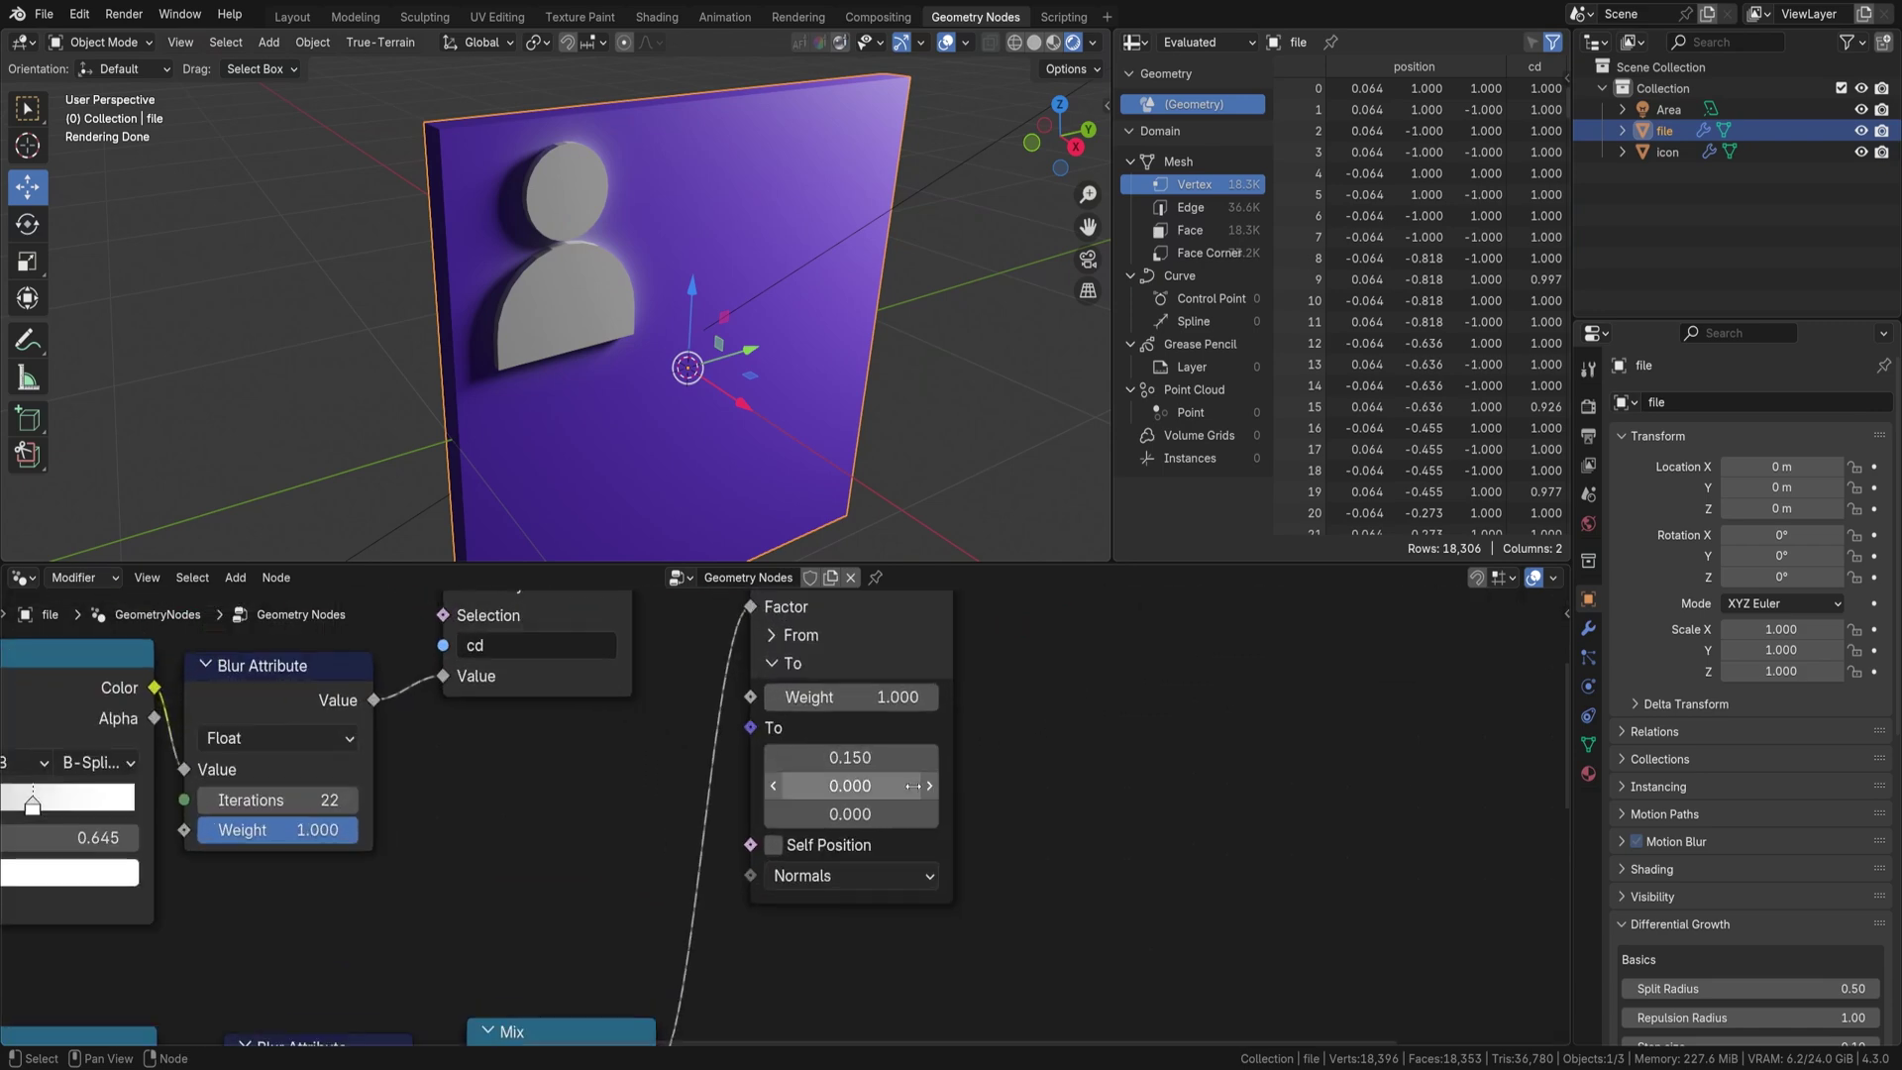
scroll(598, 769, down, 3)
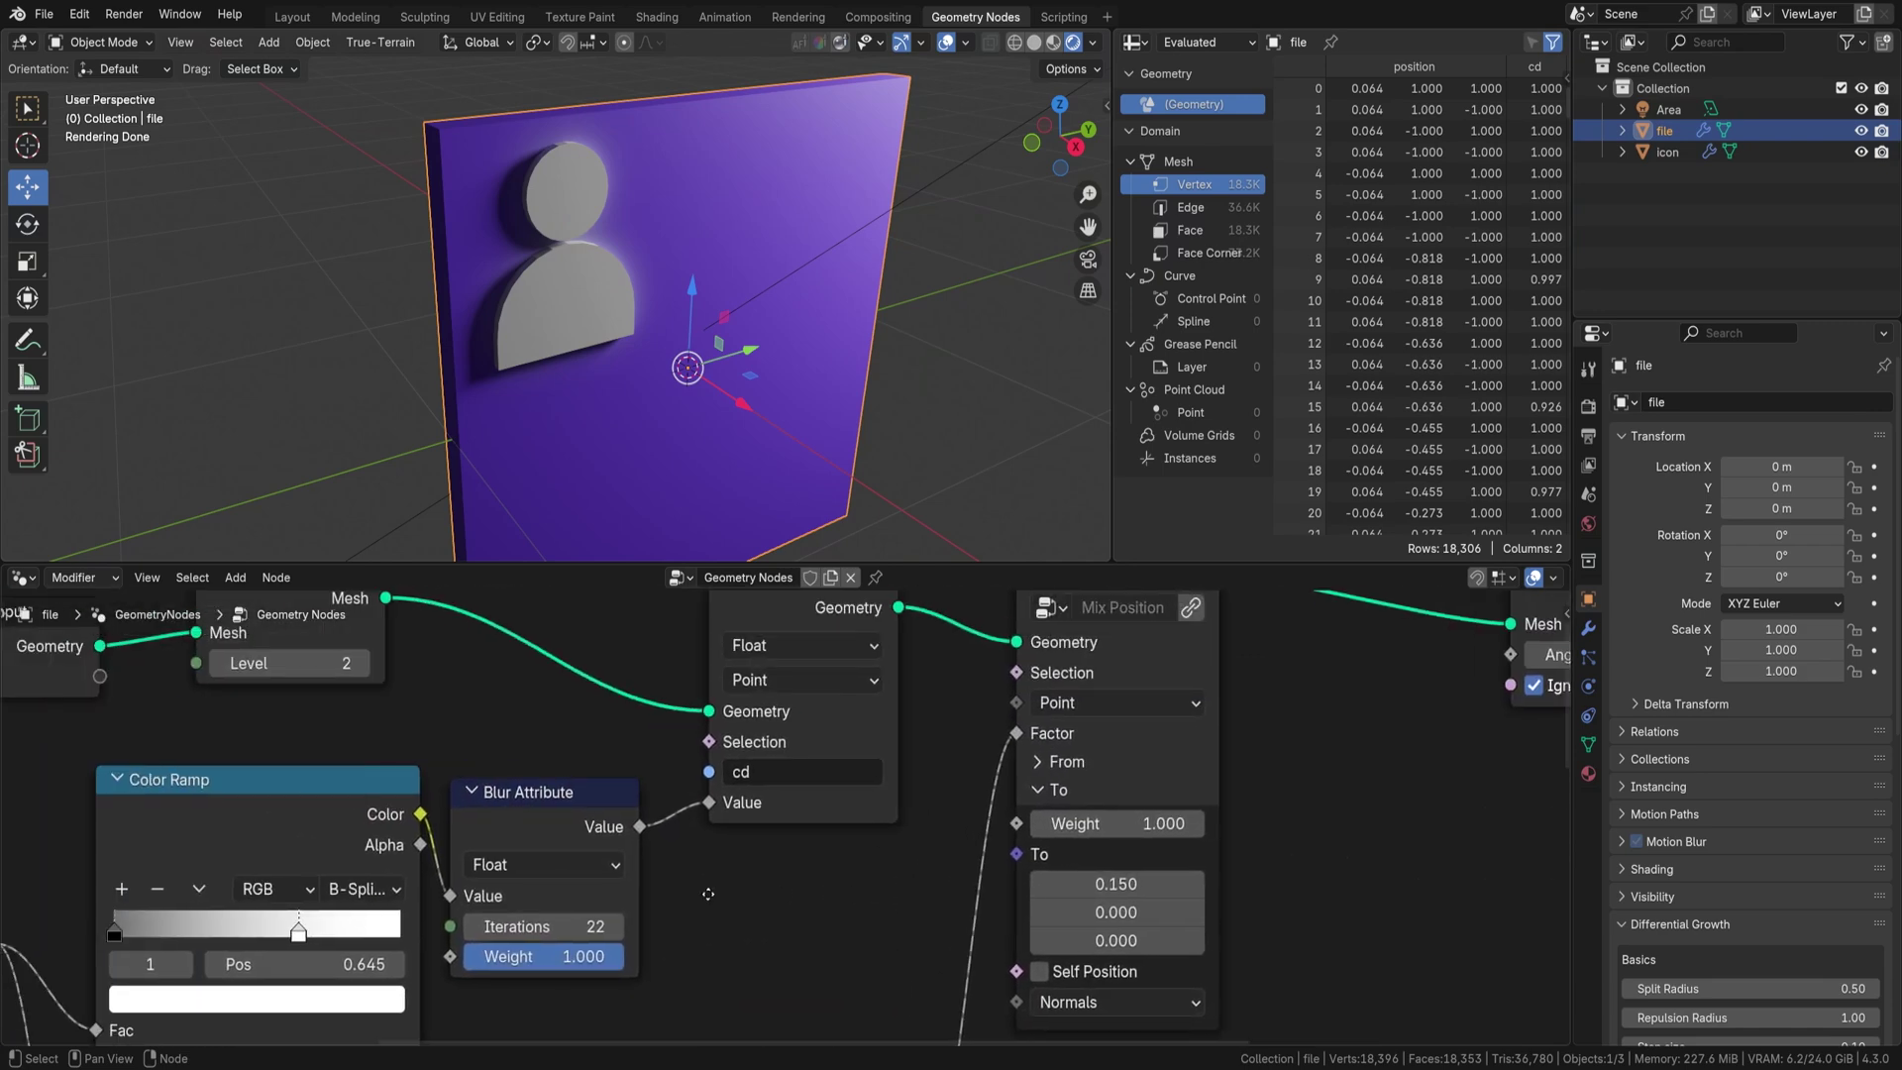
middle_drag(743, 887, 764, 775)
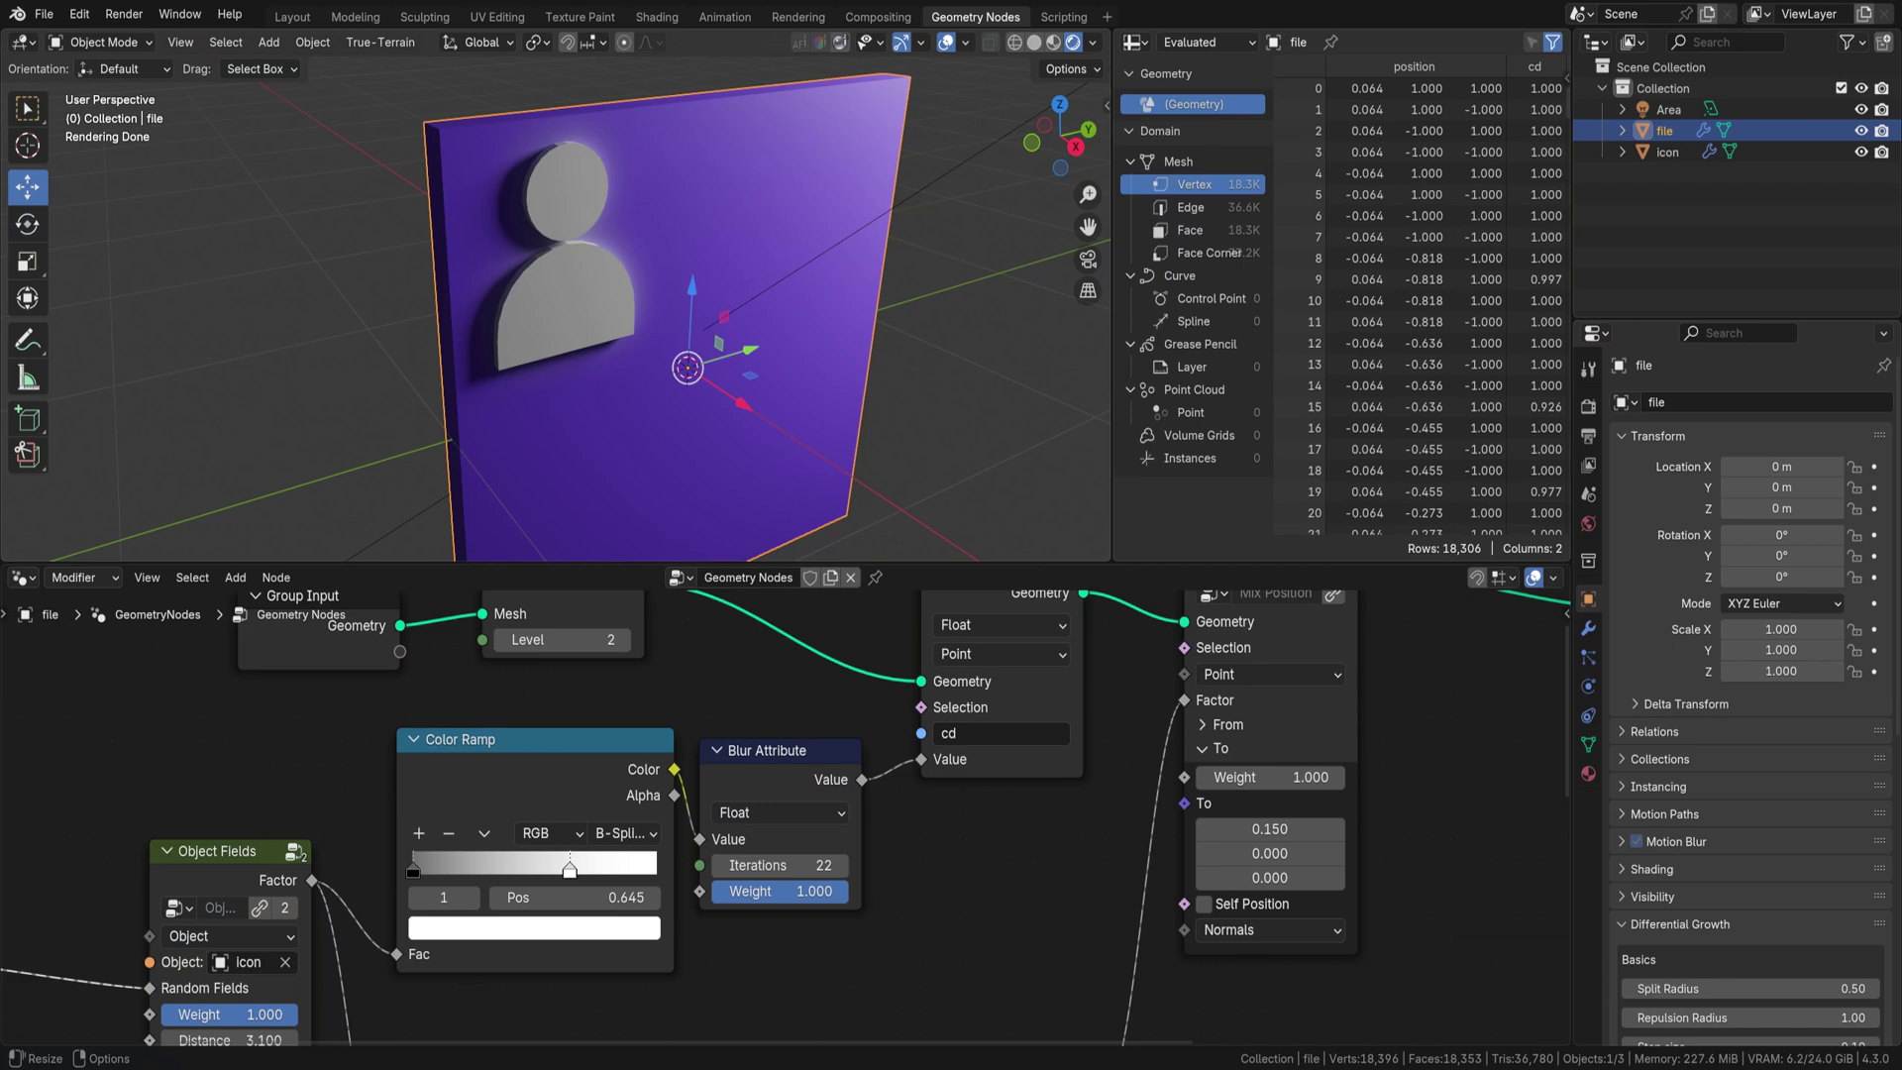
- Set the Object Fields Distance to -1 and keyframe it
middle_drag(301, 1032, 667, 830)
click(642, 839)
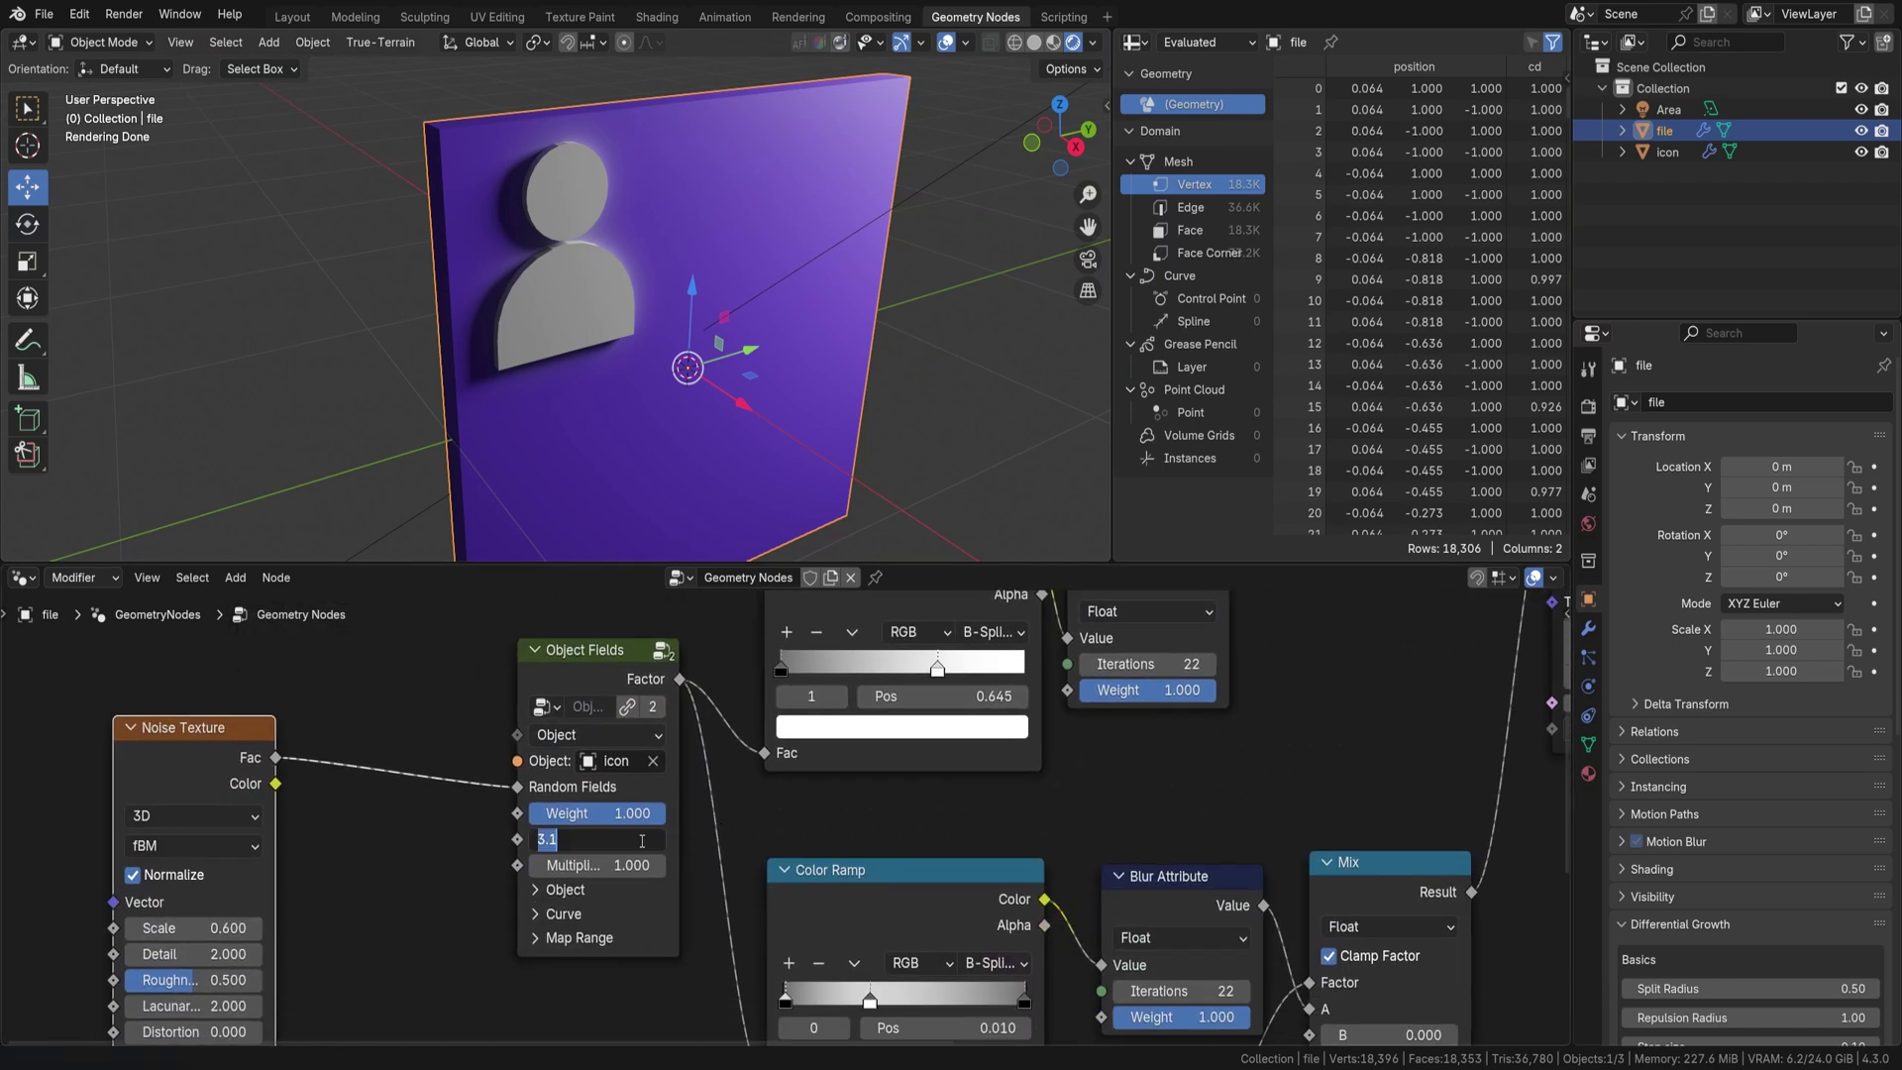
text(-1)
key(Return)
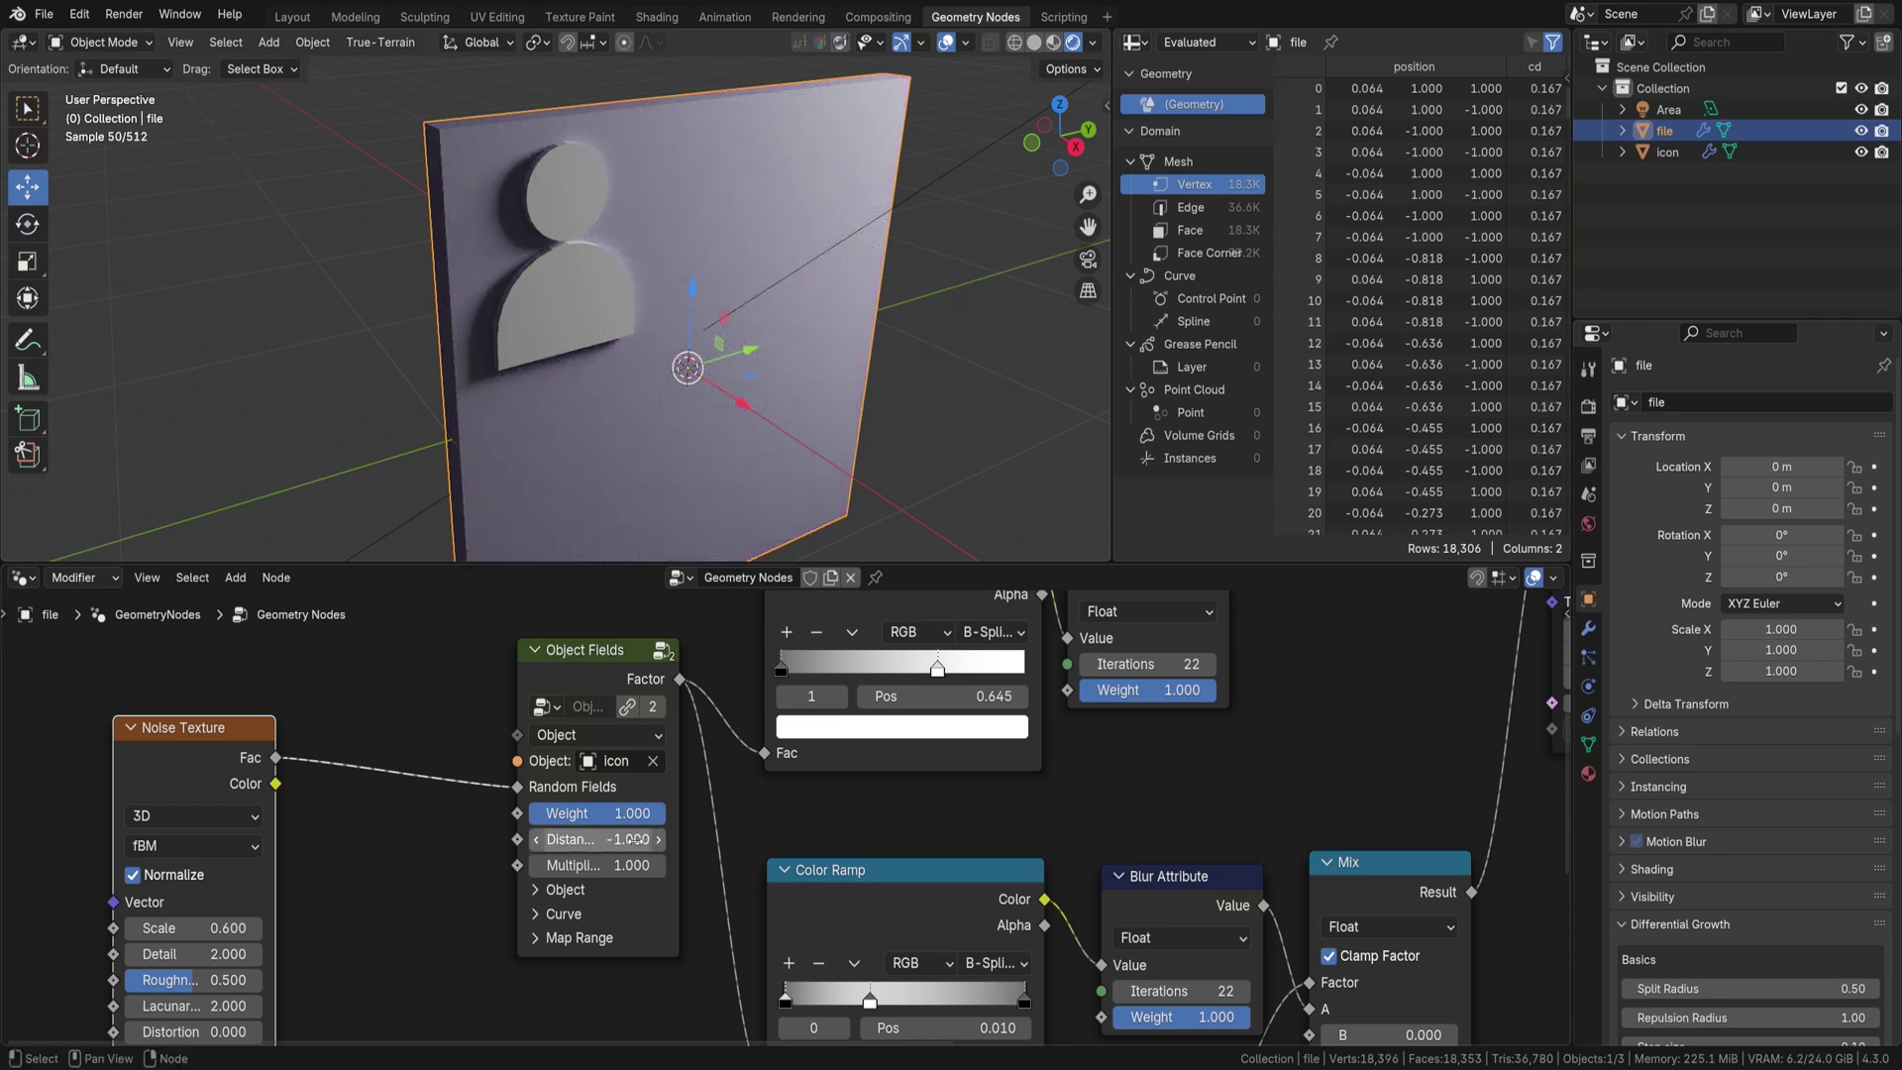
key(i)
- Split the spreadsheet area and turn the new half into a Timeline
drag(1117, 556, 1122, 463)
click(1133, 477)
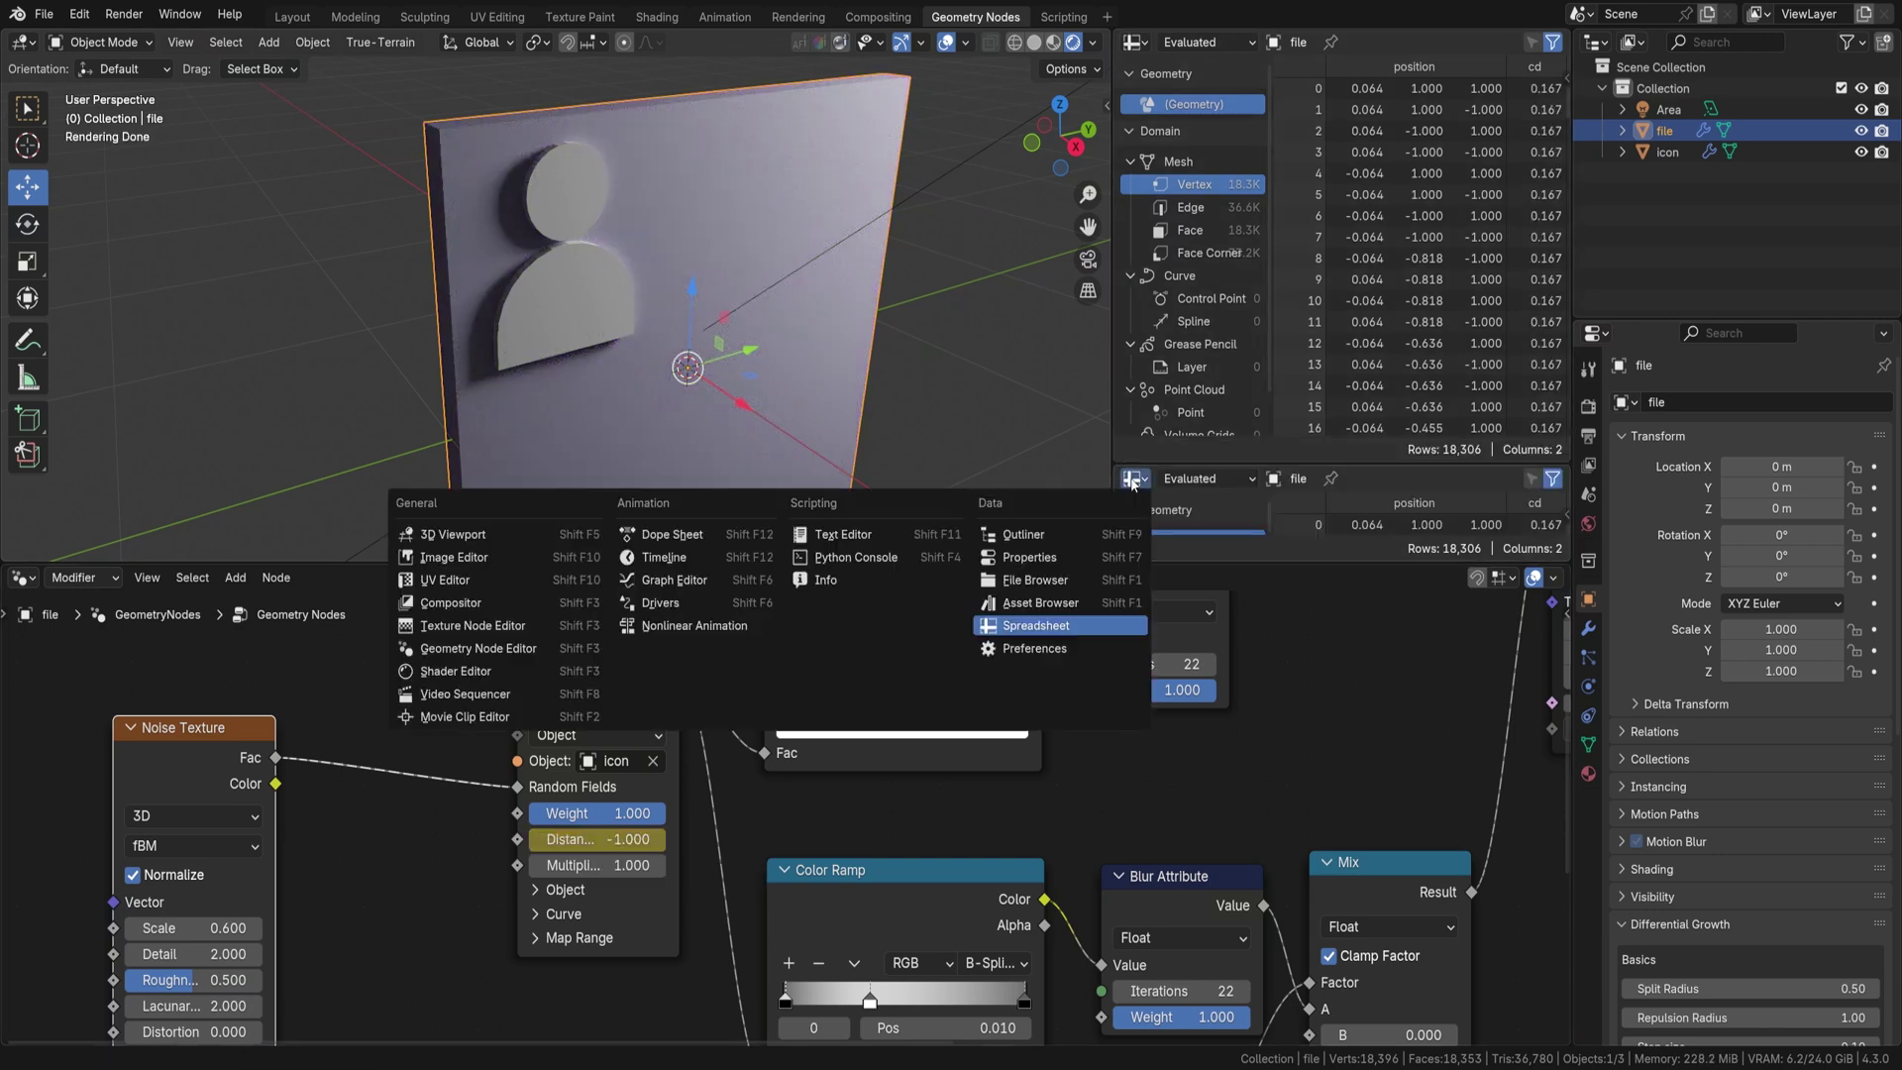
click(669, 560)
- Keyframe Distance at 0.530 on frame 48 and 0.680 on frame 66
key(space)
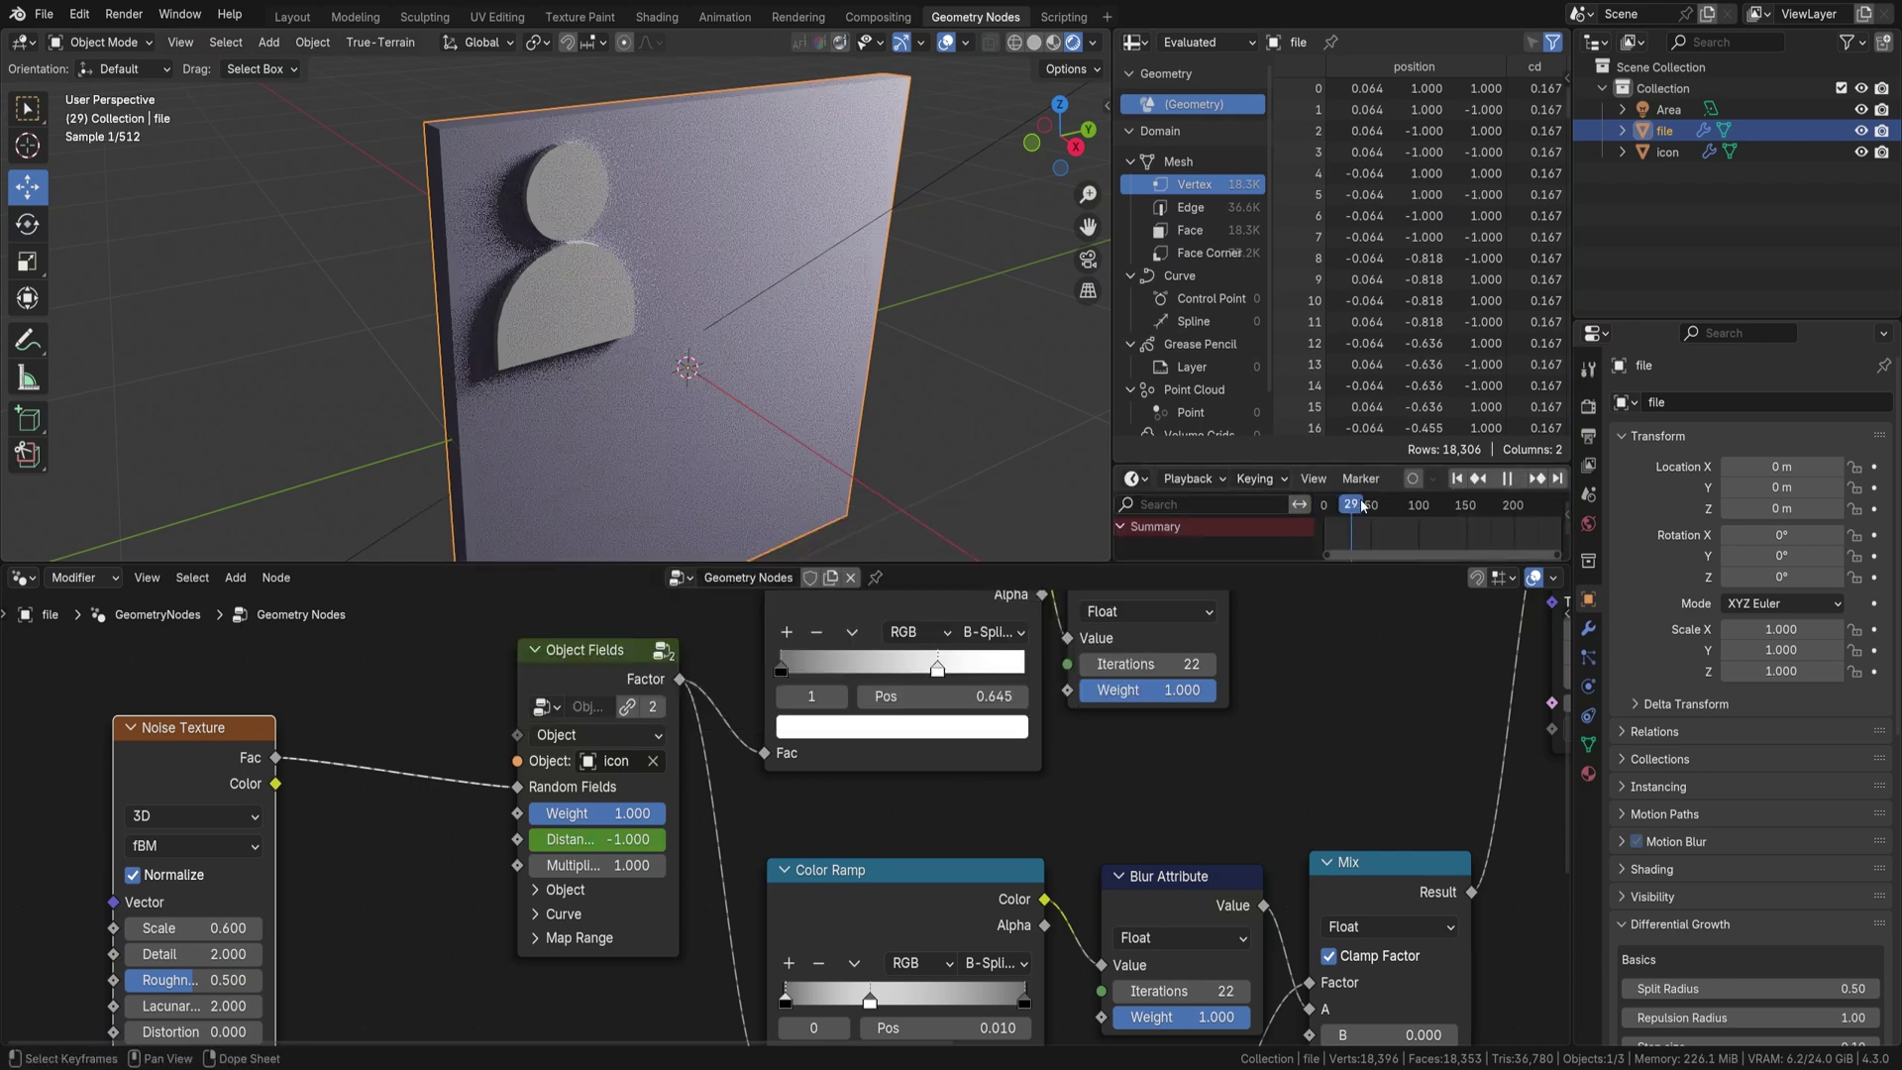
key(space)
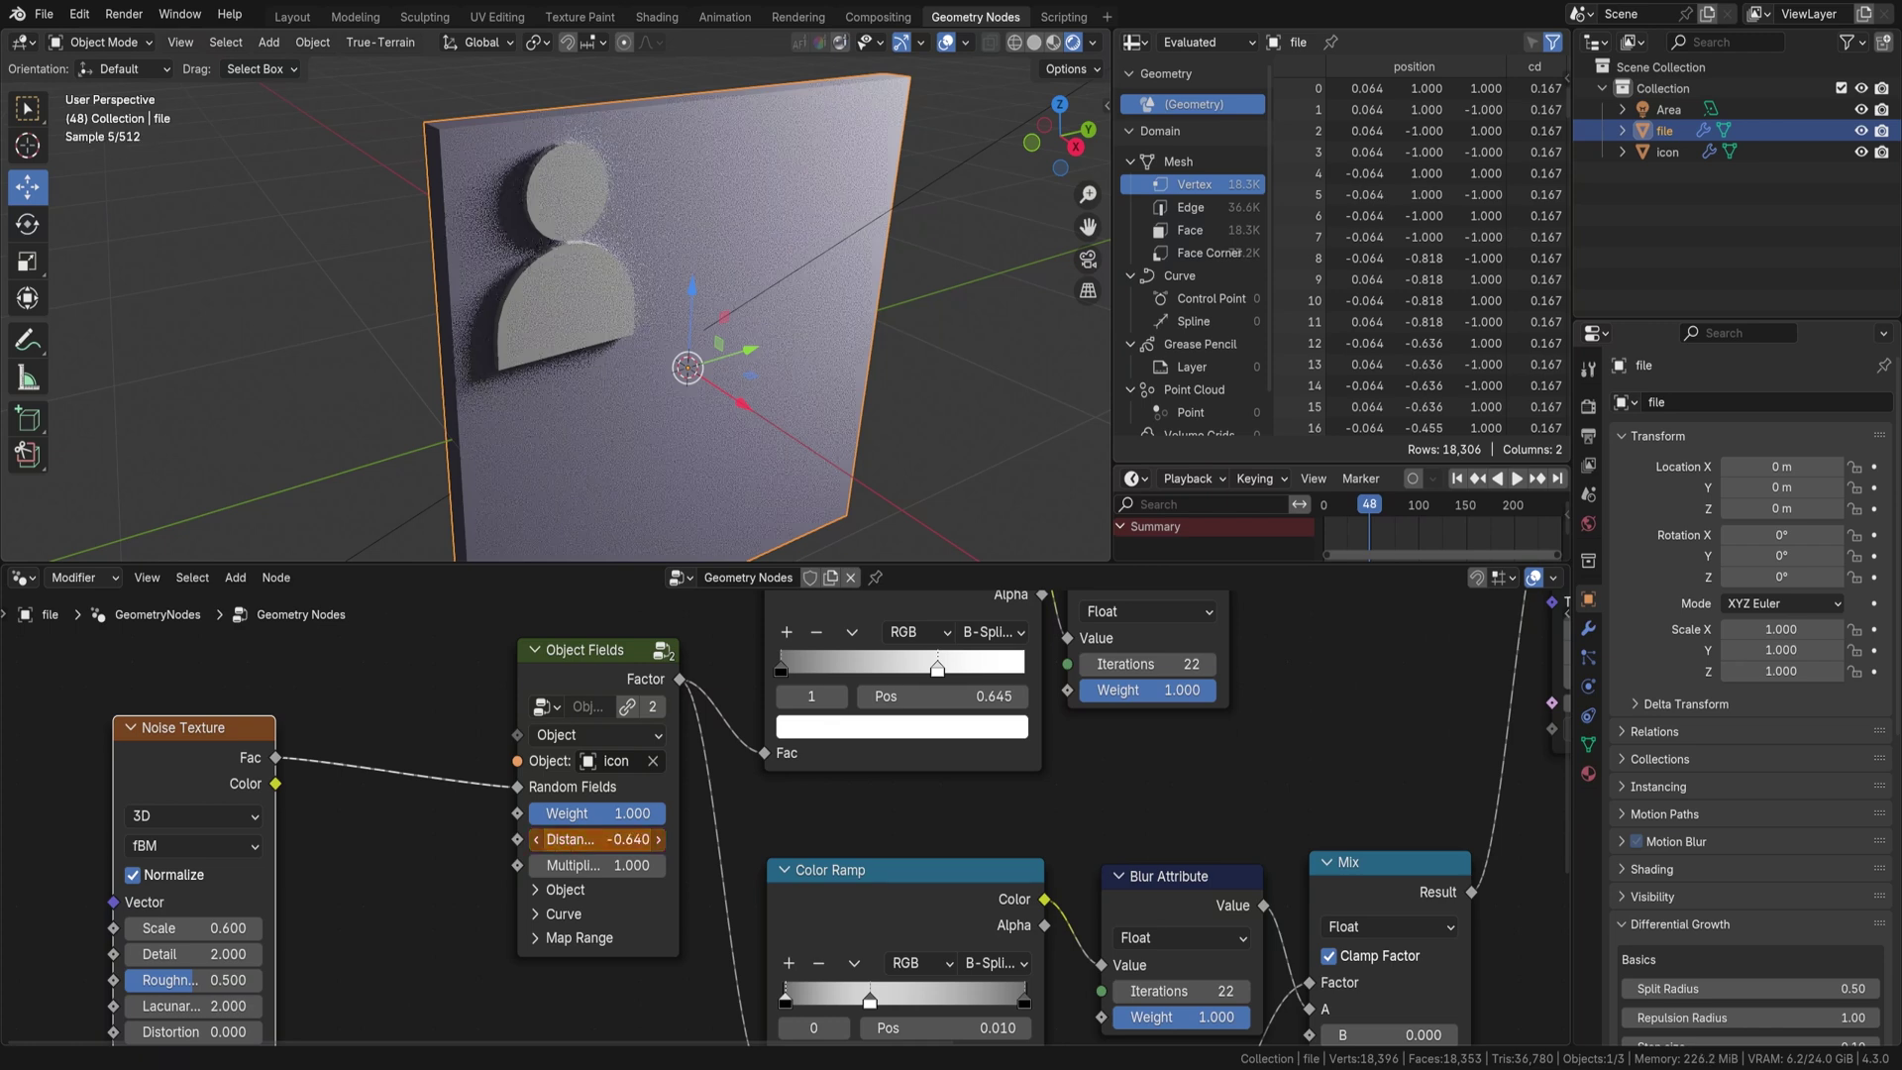
drag(623, 838, 694, 839)
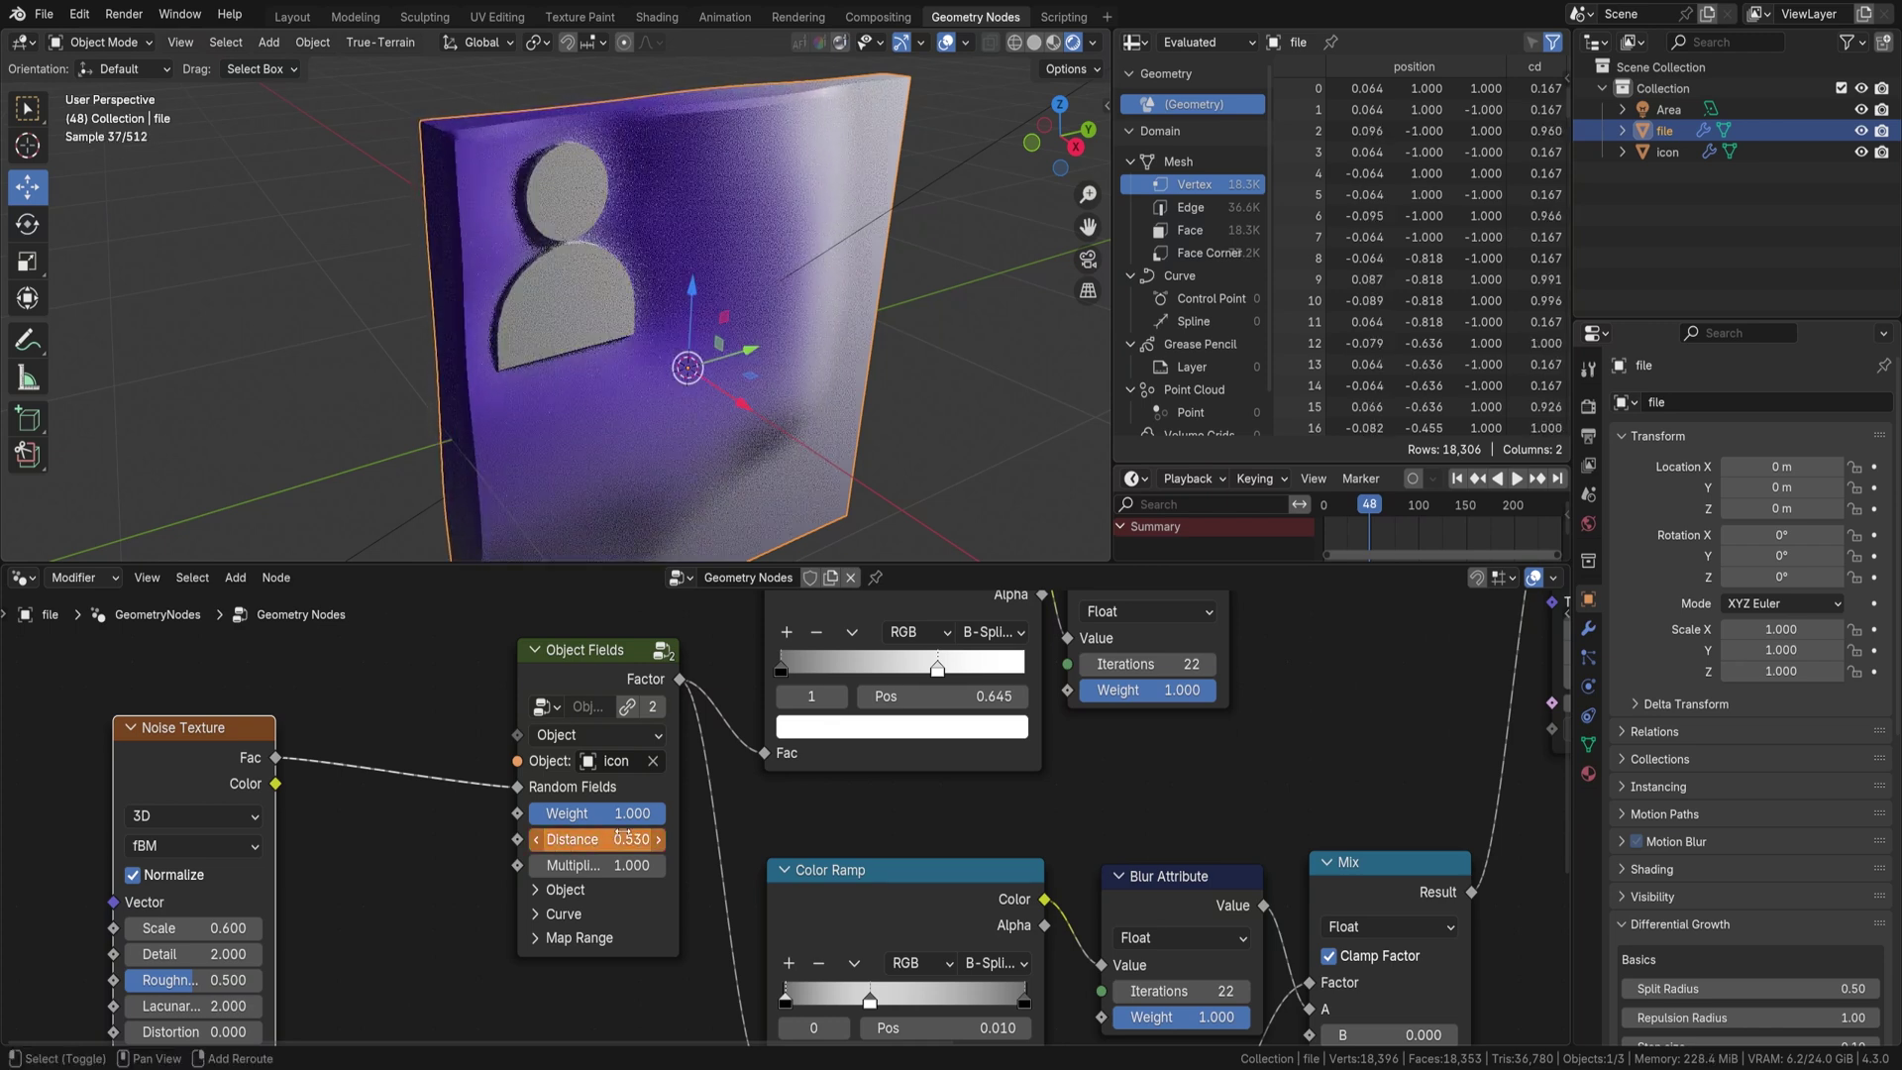
key(i)
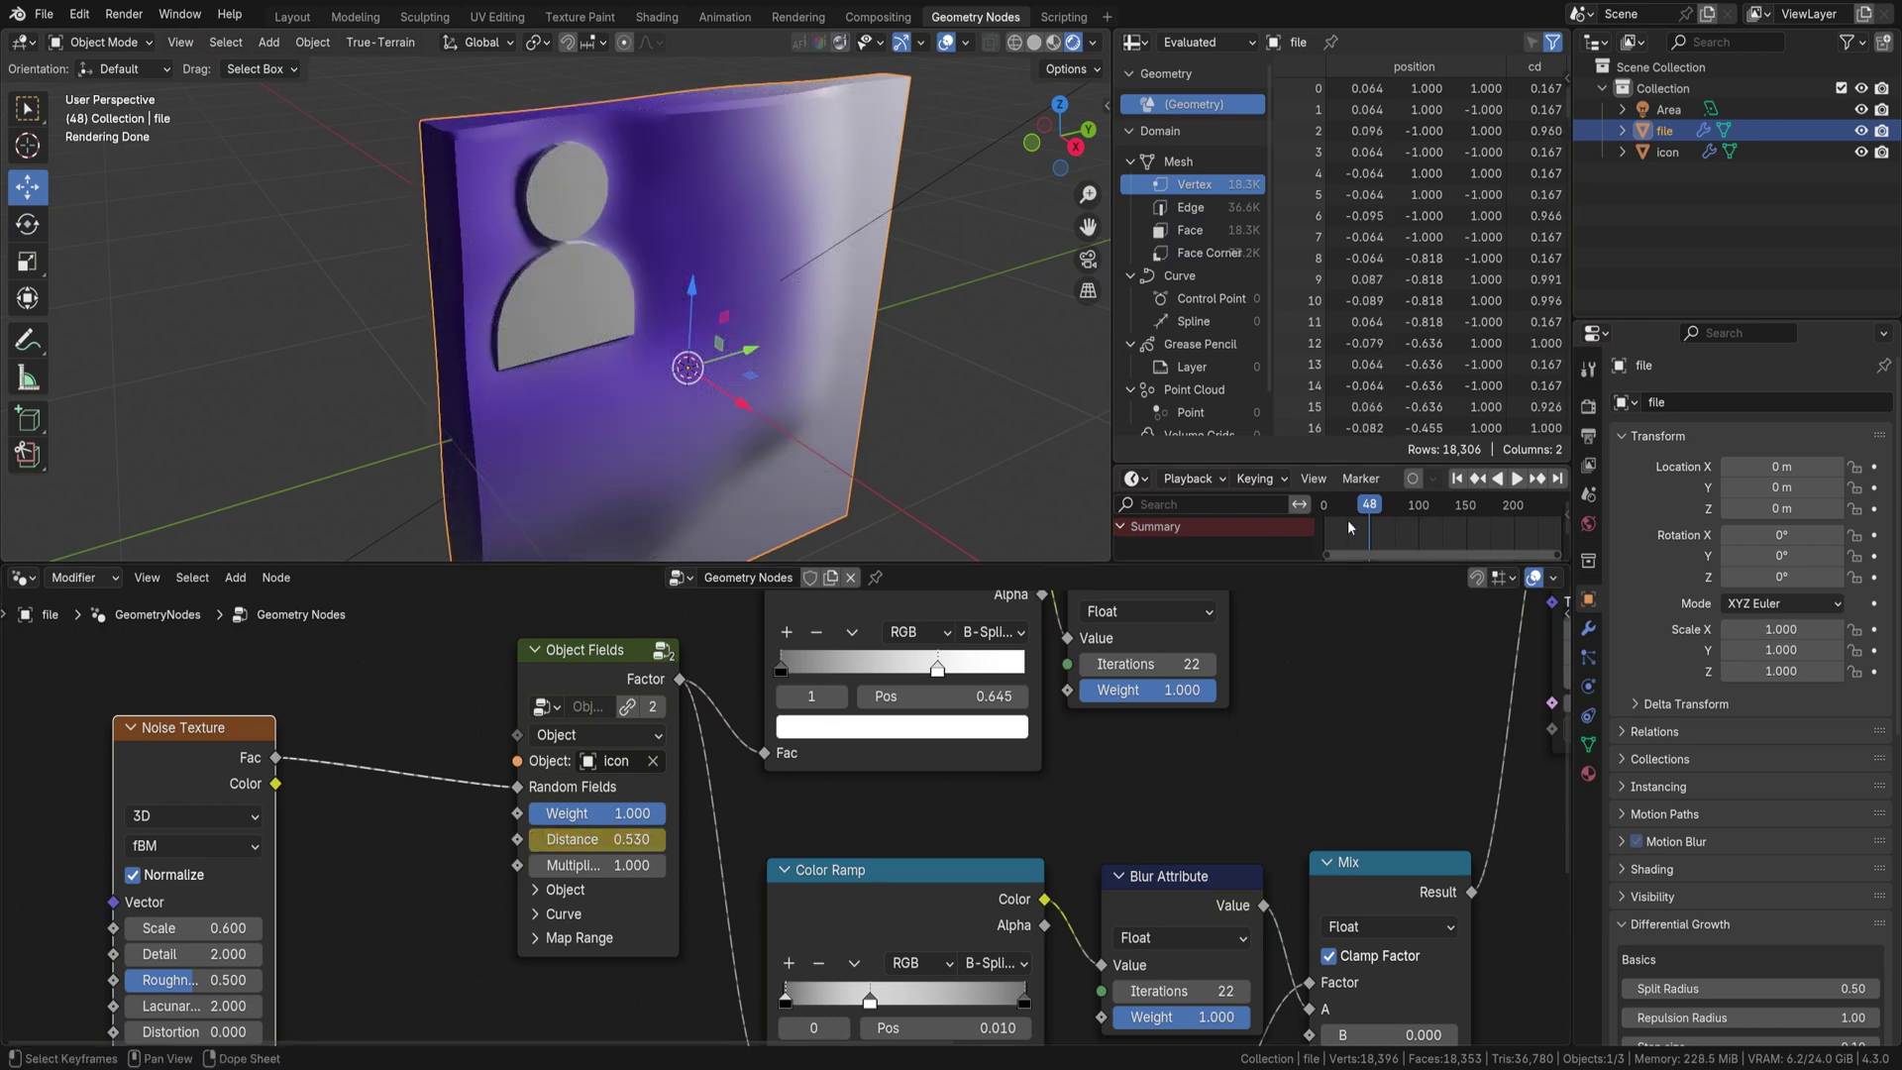
key(space)
click(601, 663)
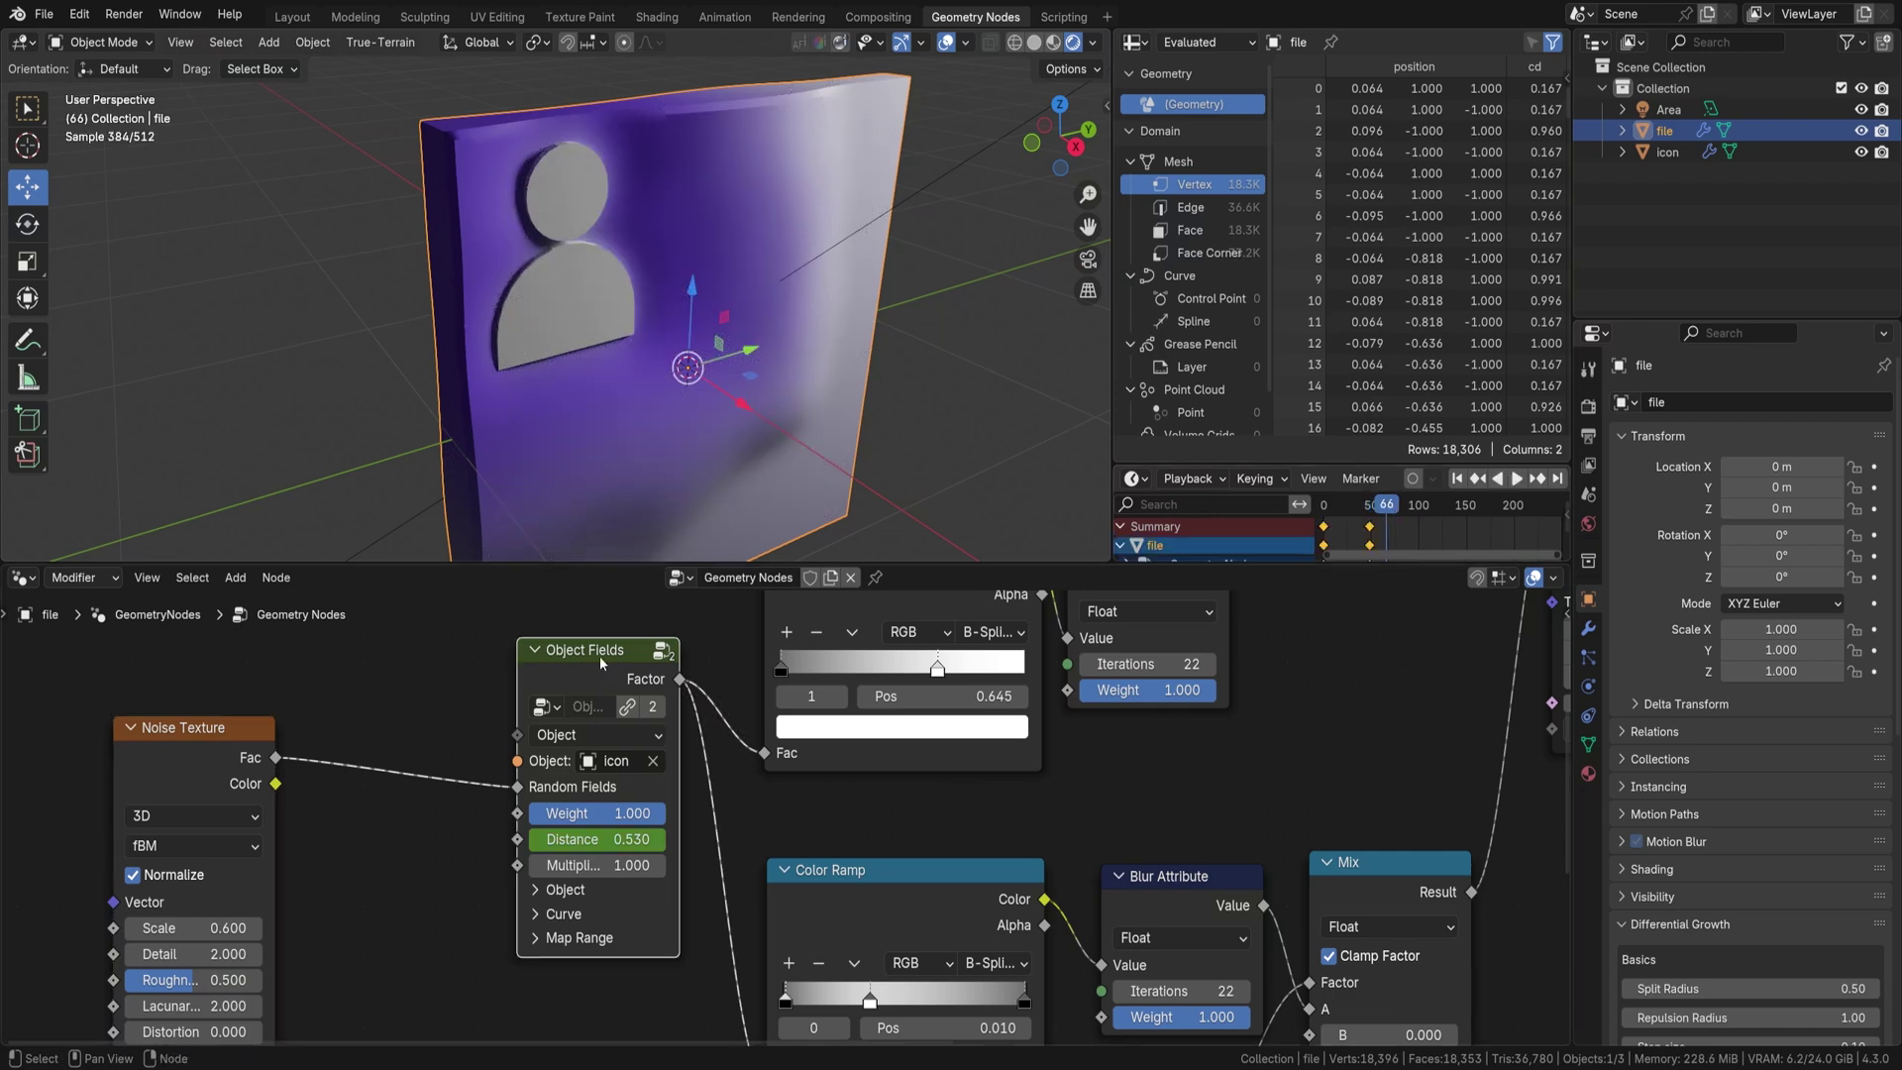
shift+drag(608, 839, 654, 840)
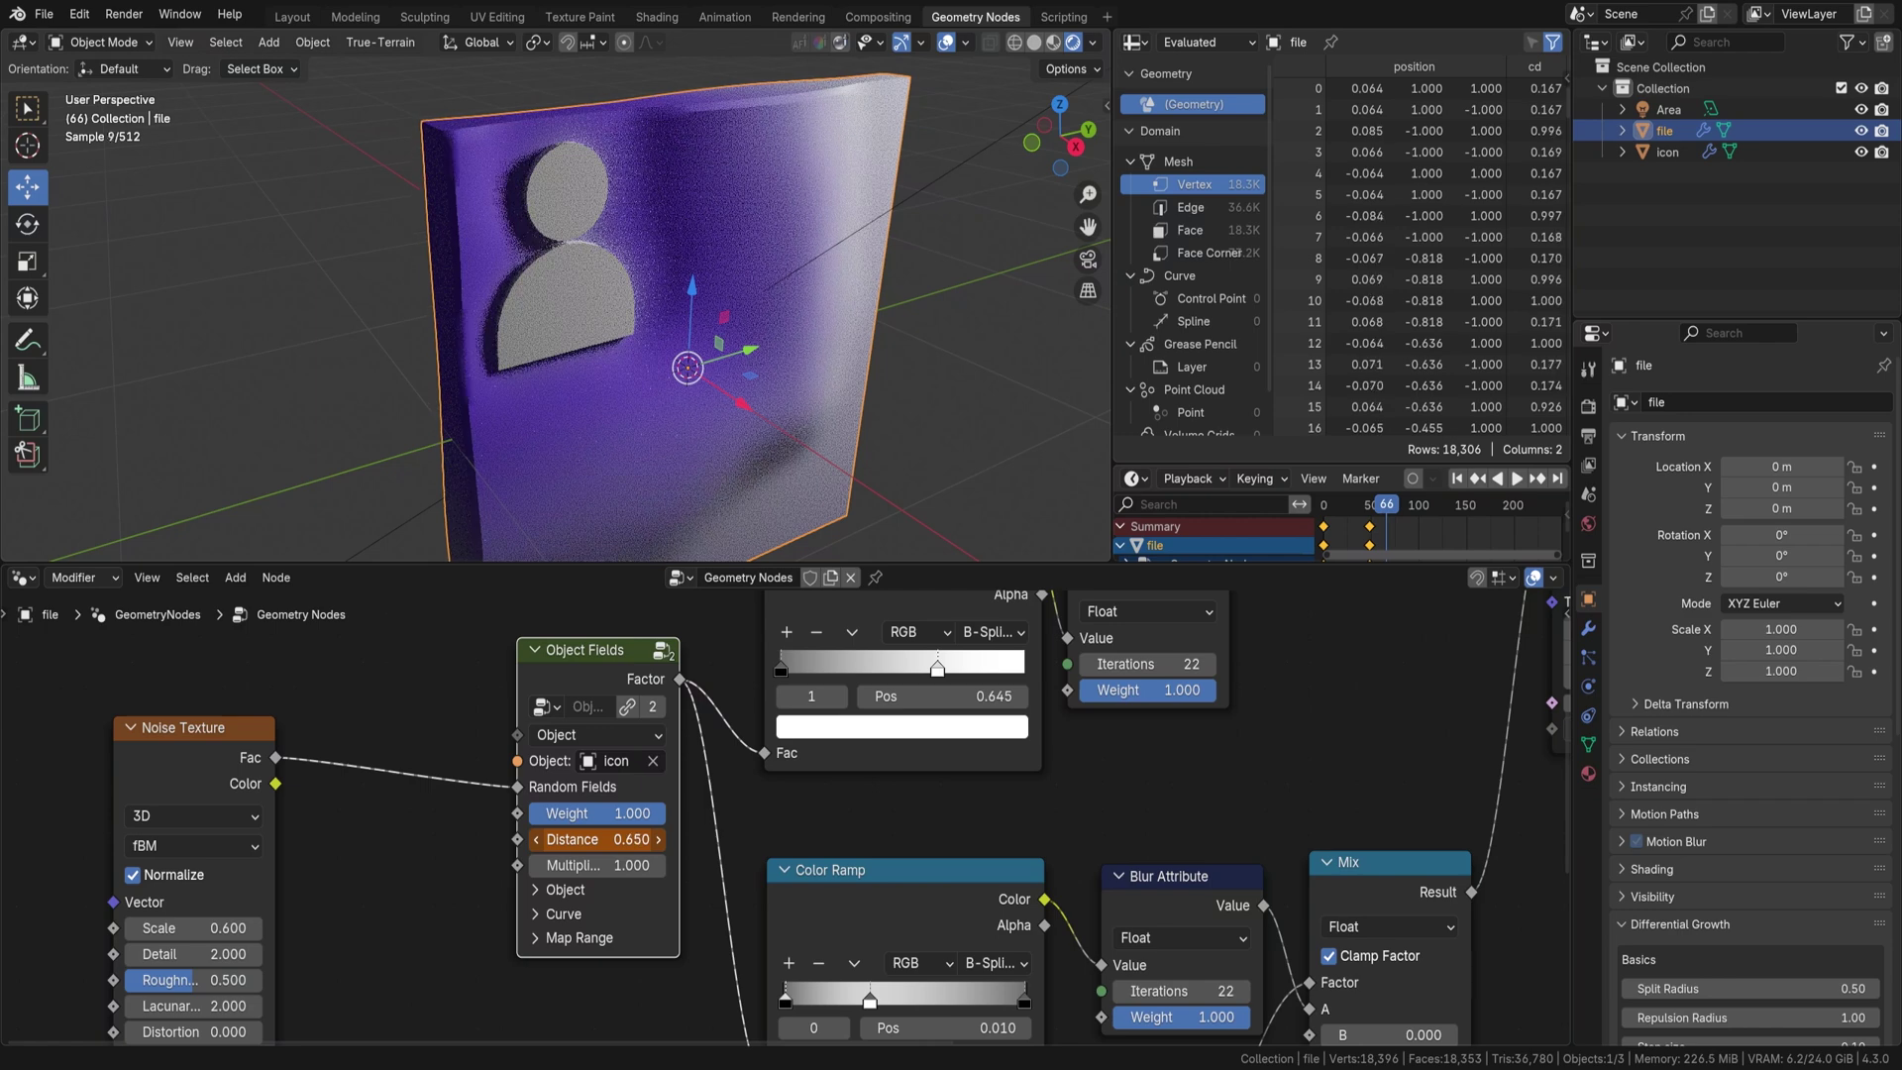
key(i)
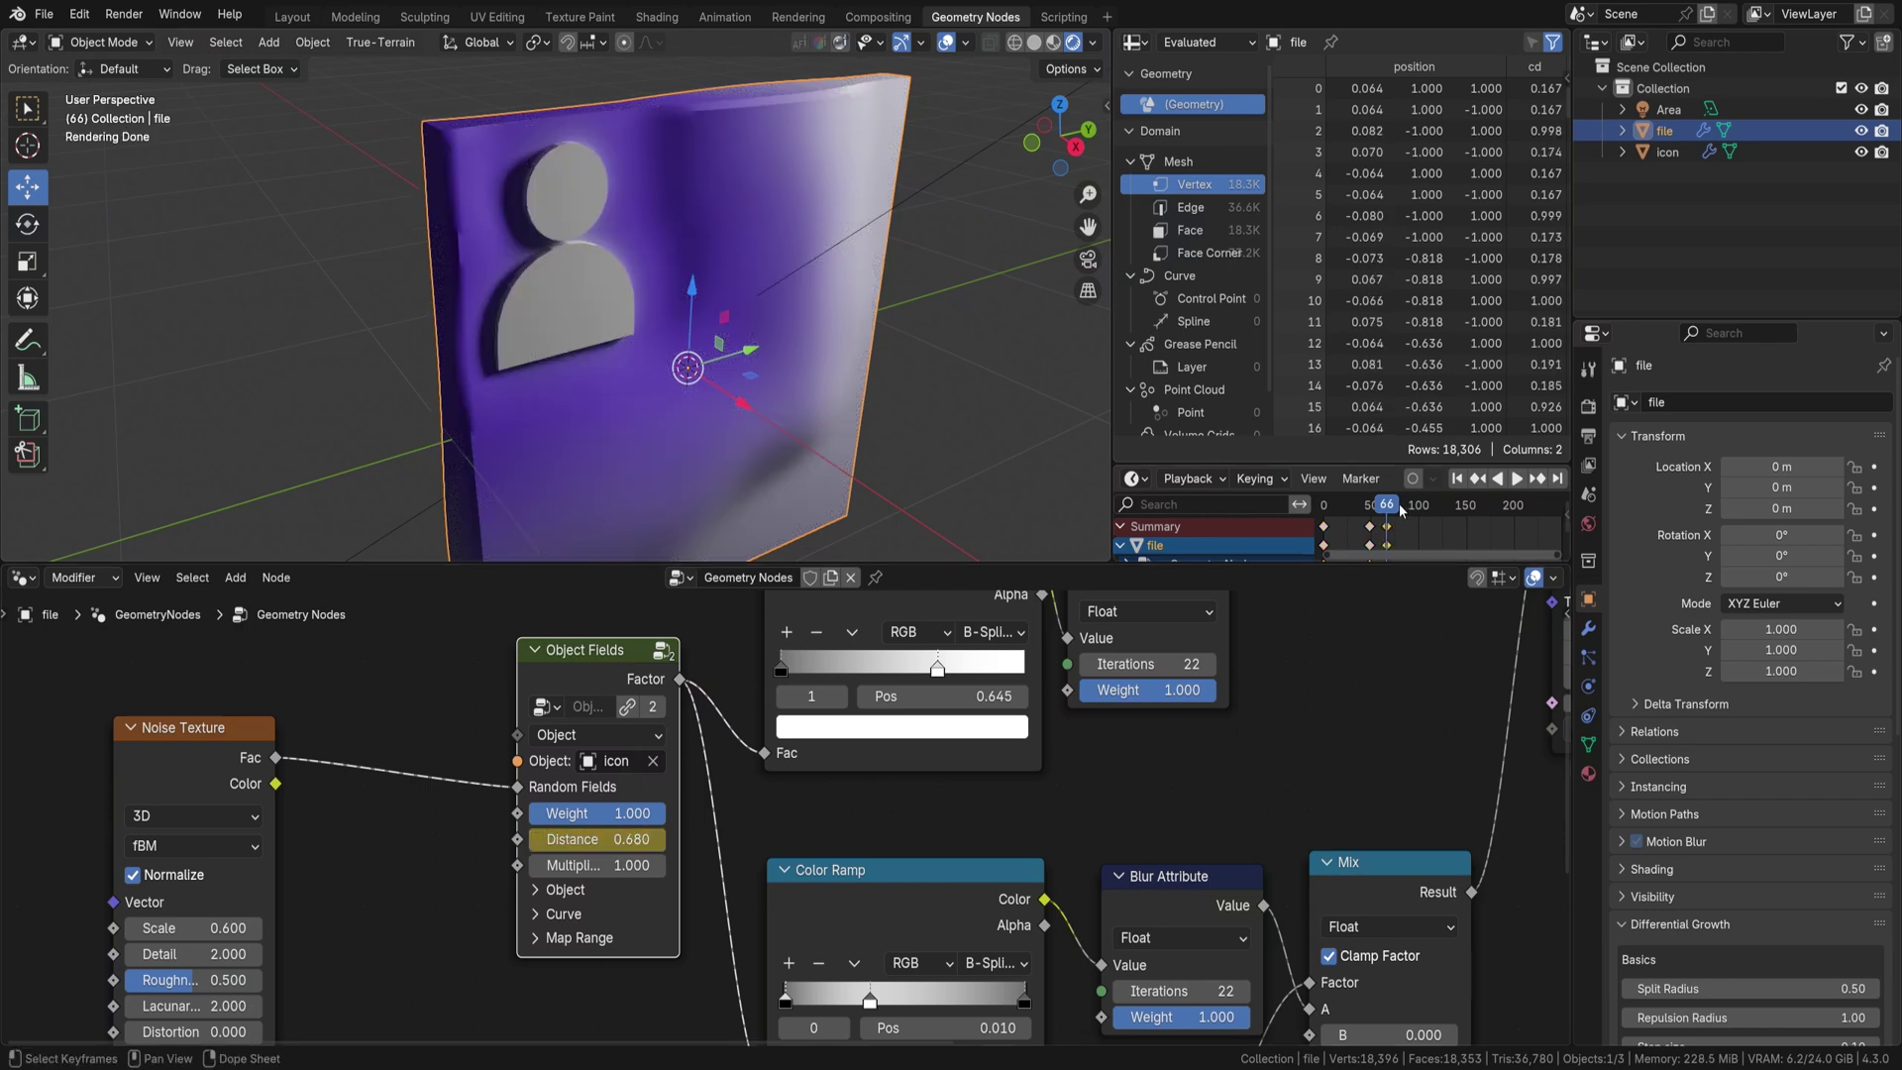
- Keyframe Distance at 3 on frame 86, then replay from frame 0
drag(1408, 503, 1405, 504)
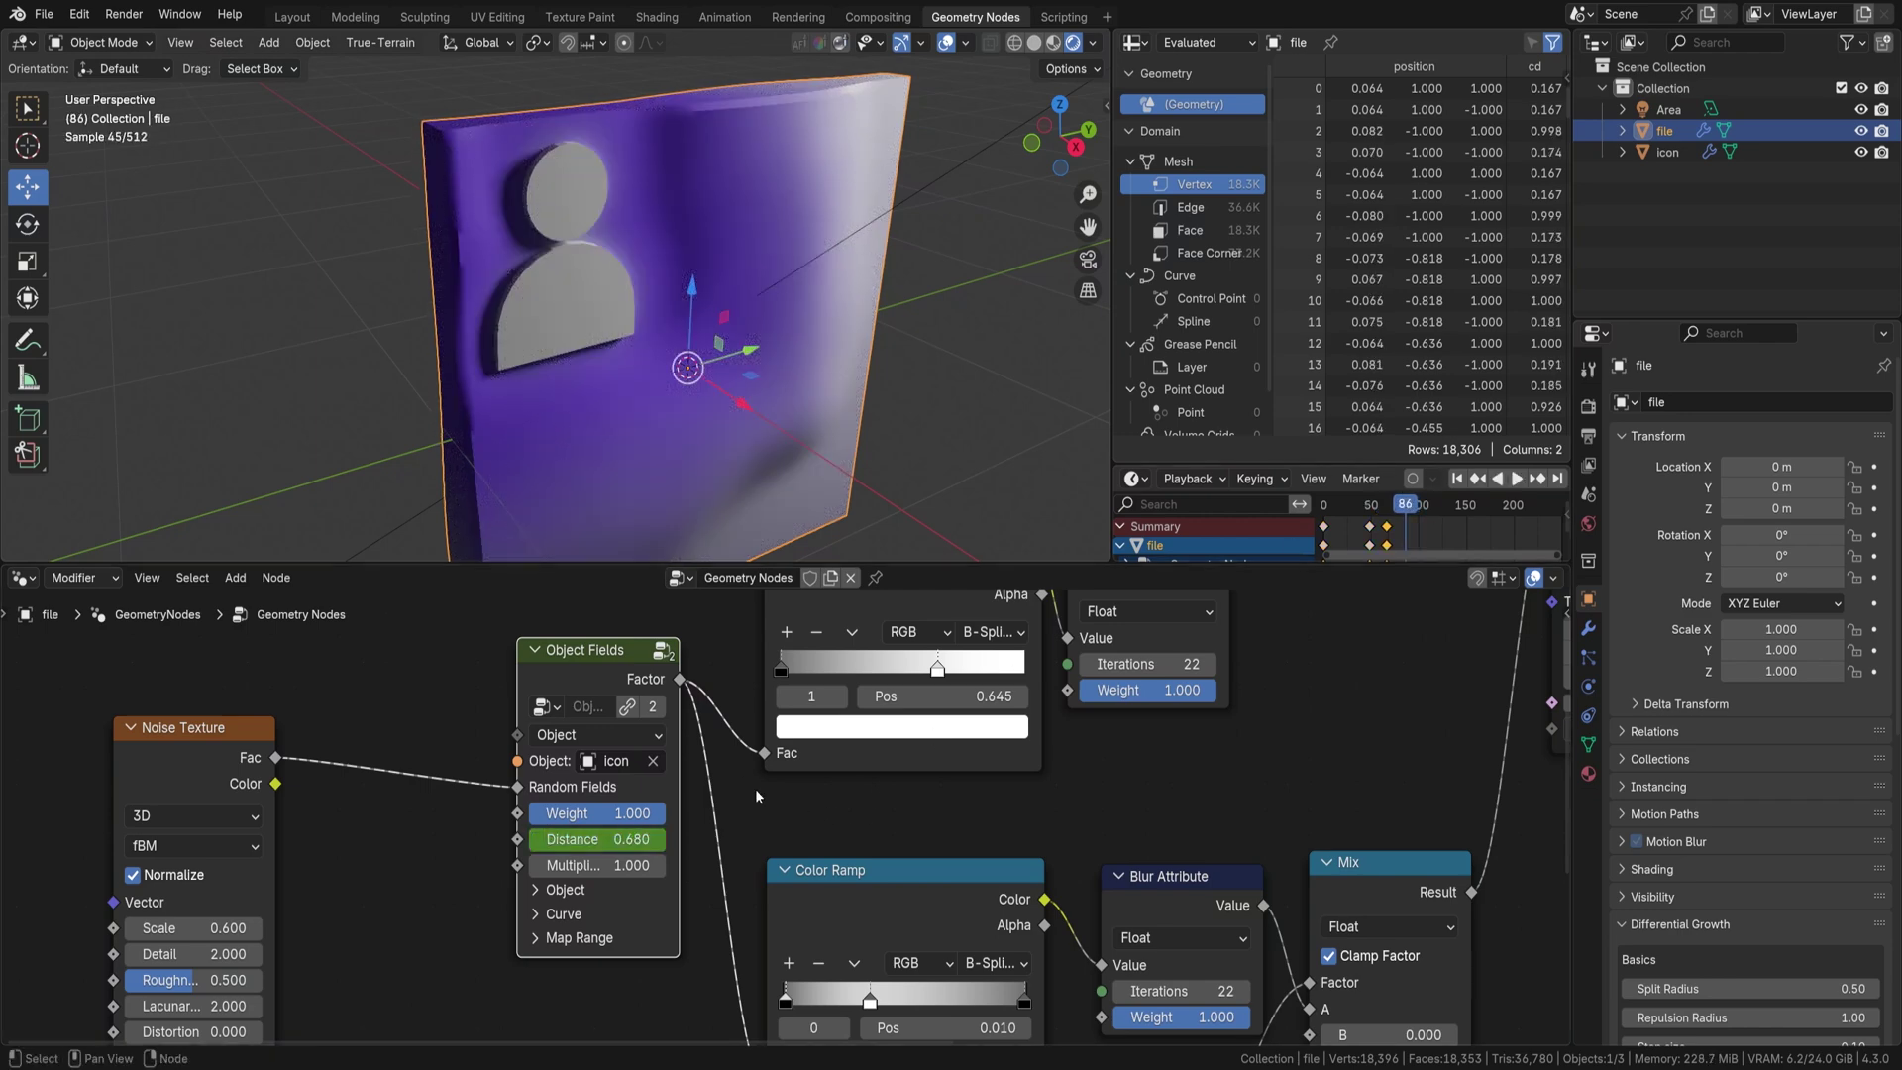
drag(604, 839, 642, 835)
click(643, 835)
text(400)
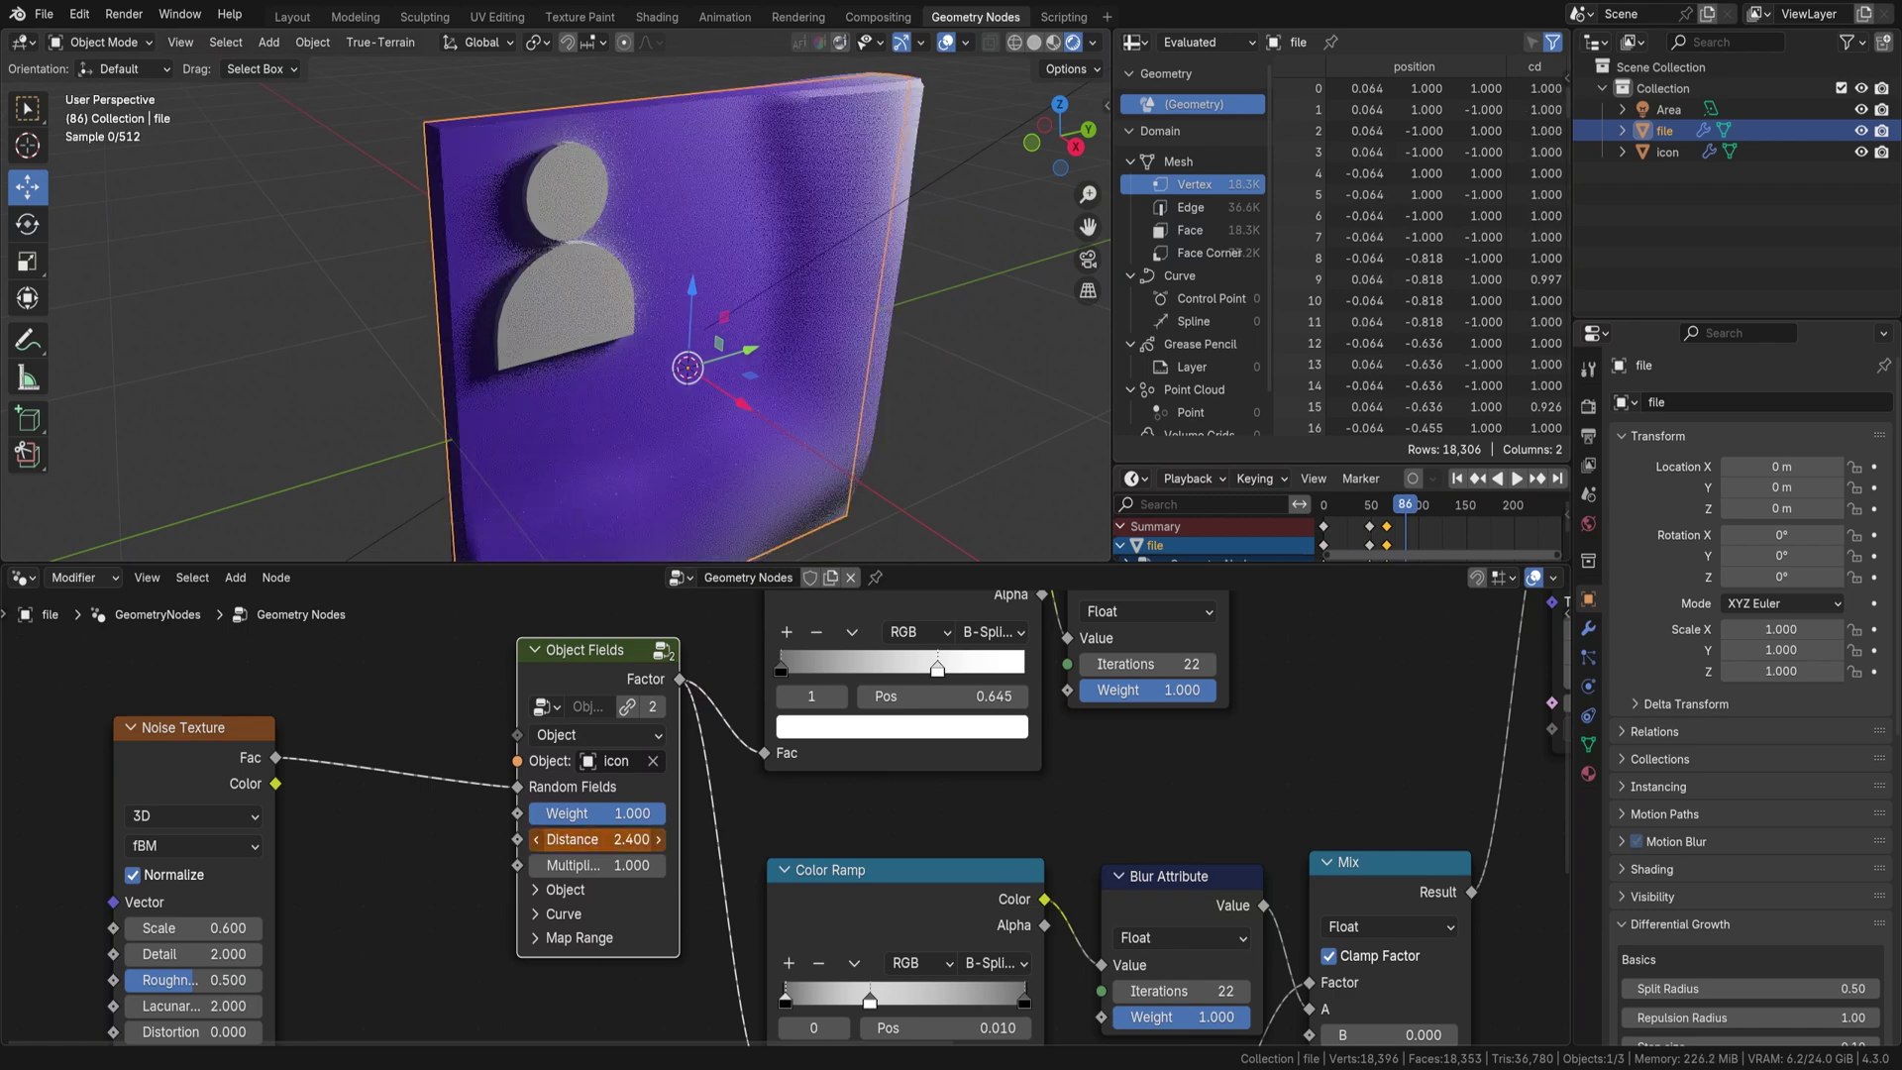
key(Return)
click(634, 840)
text(2)
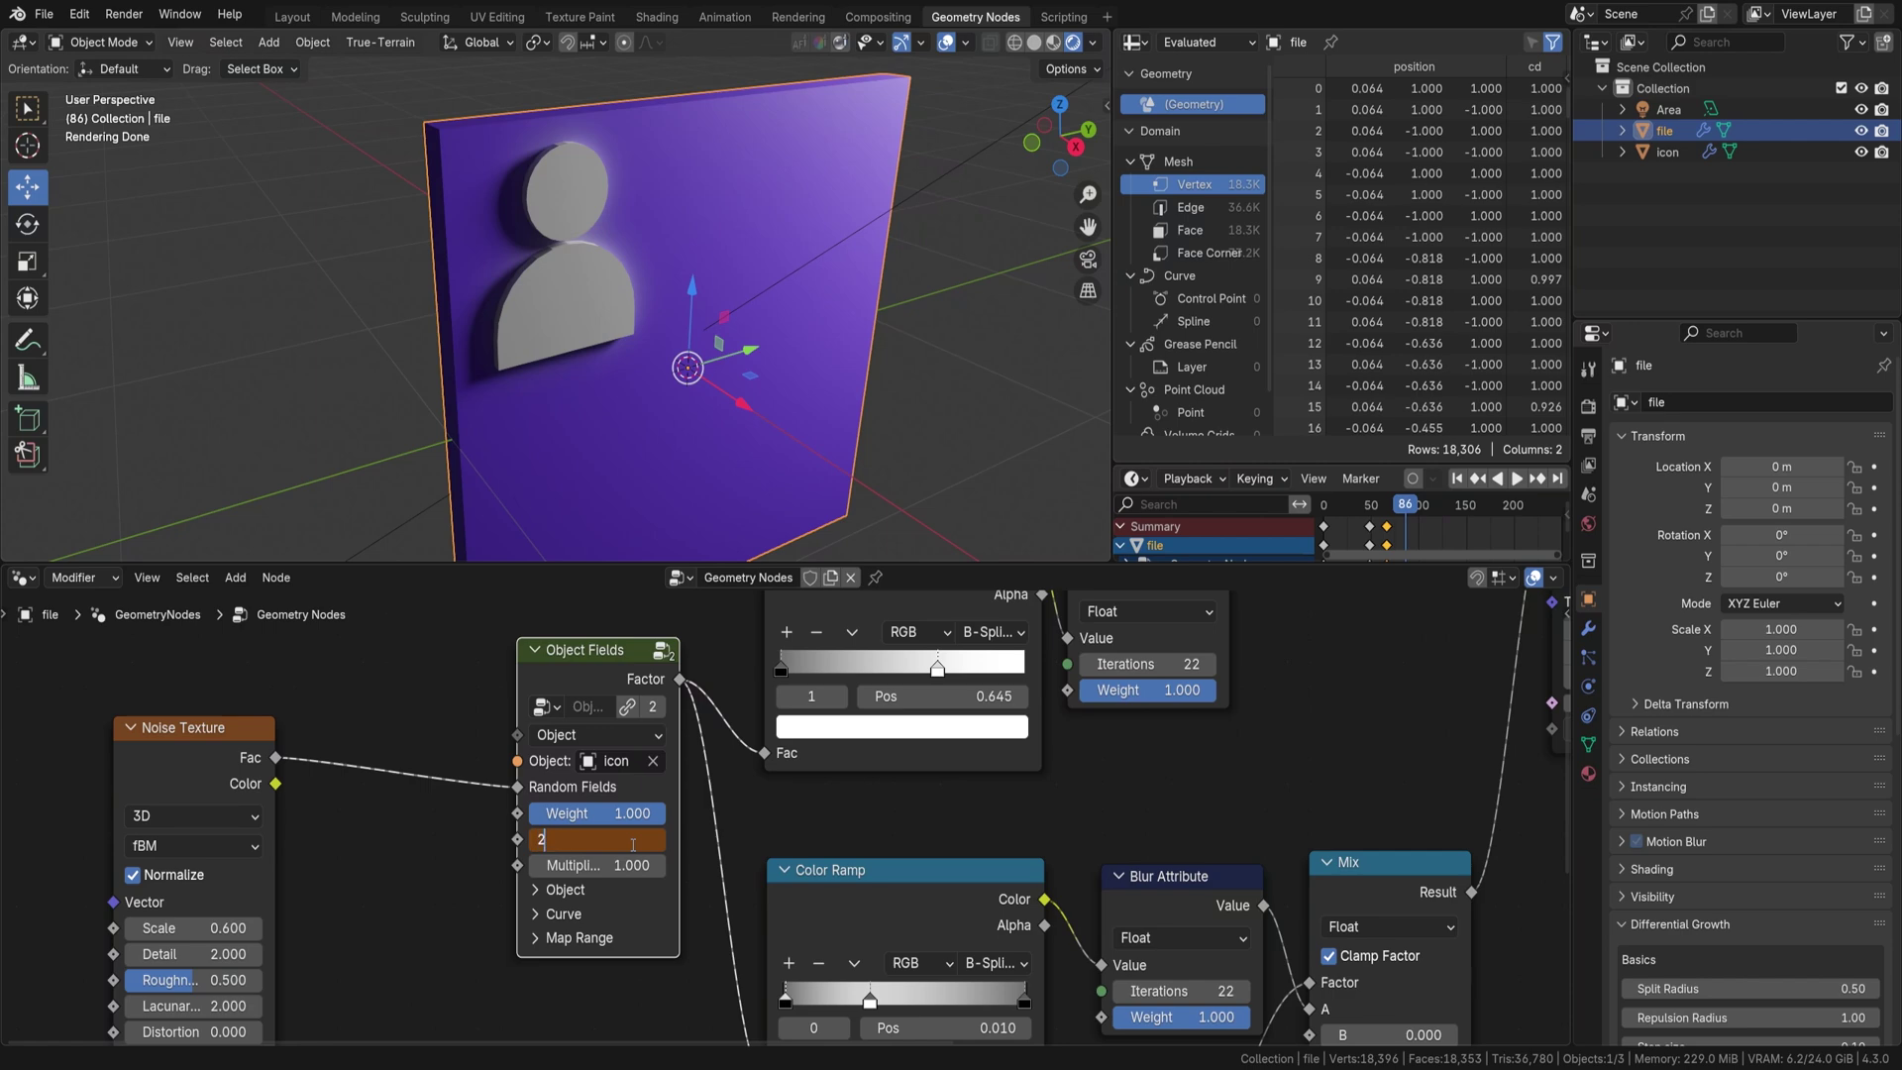
text(3)
key(Return)
click(633, 841)
text(3)
key(Return)
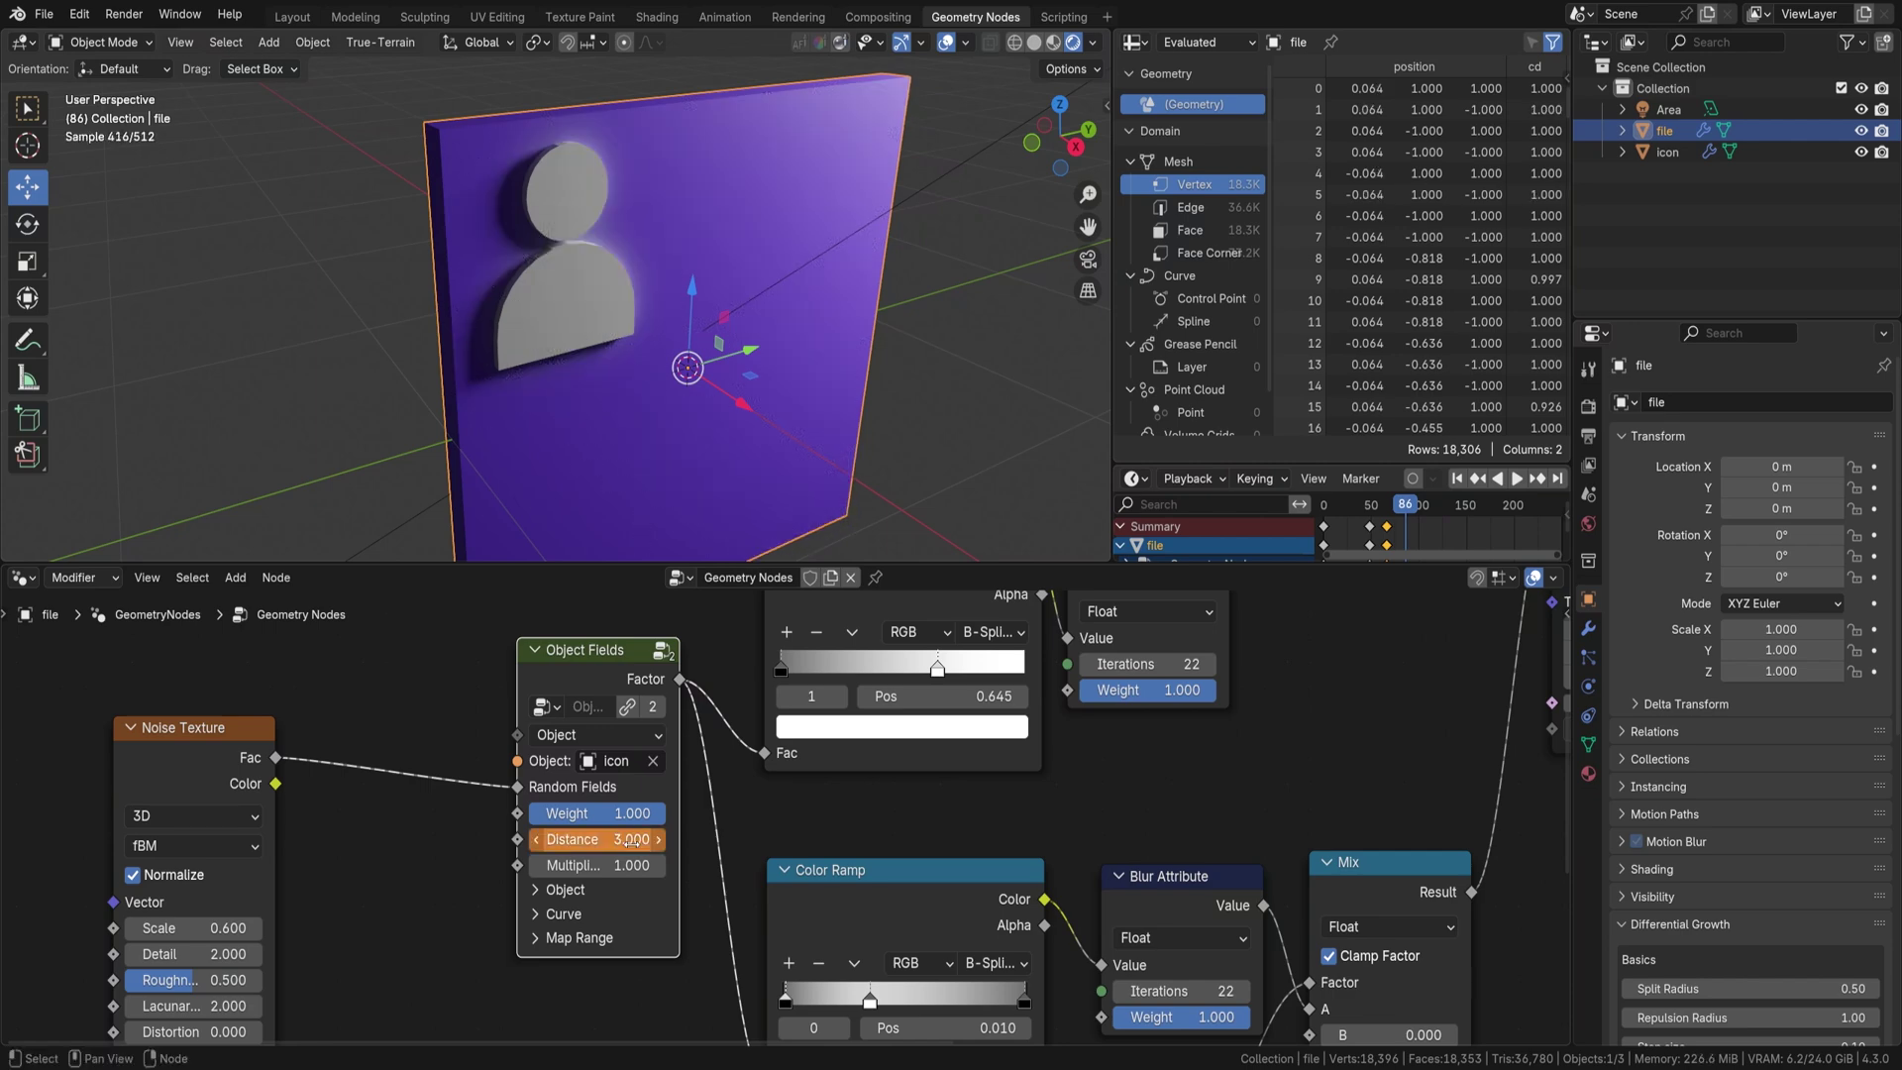
key(shift+Left)
key(space)
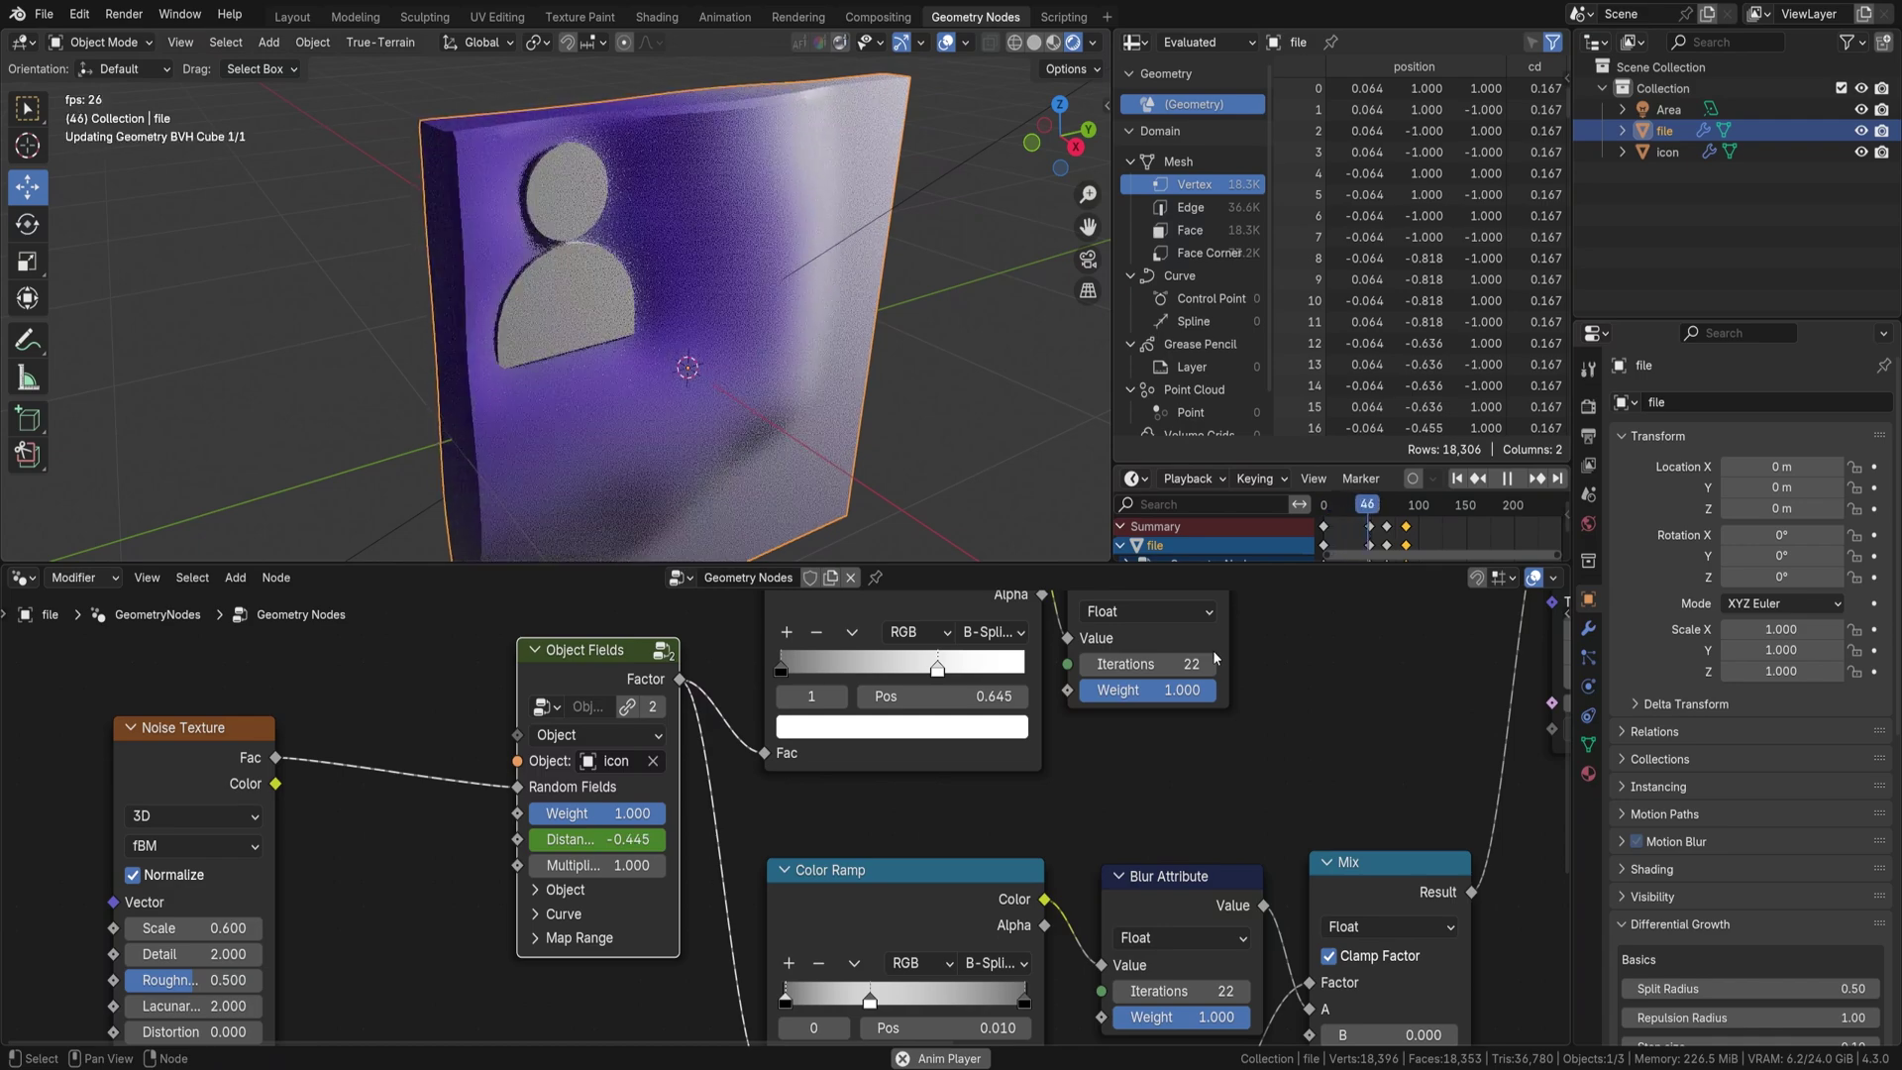
- Box-select a group of Distance keyframes and slide them about 27 frames earlier
key(space)
drag(1437, 535, 1345, 533)
key(space)
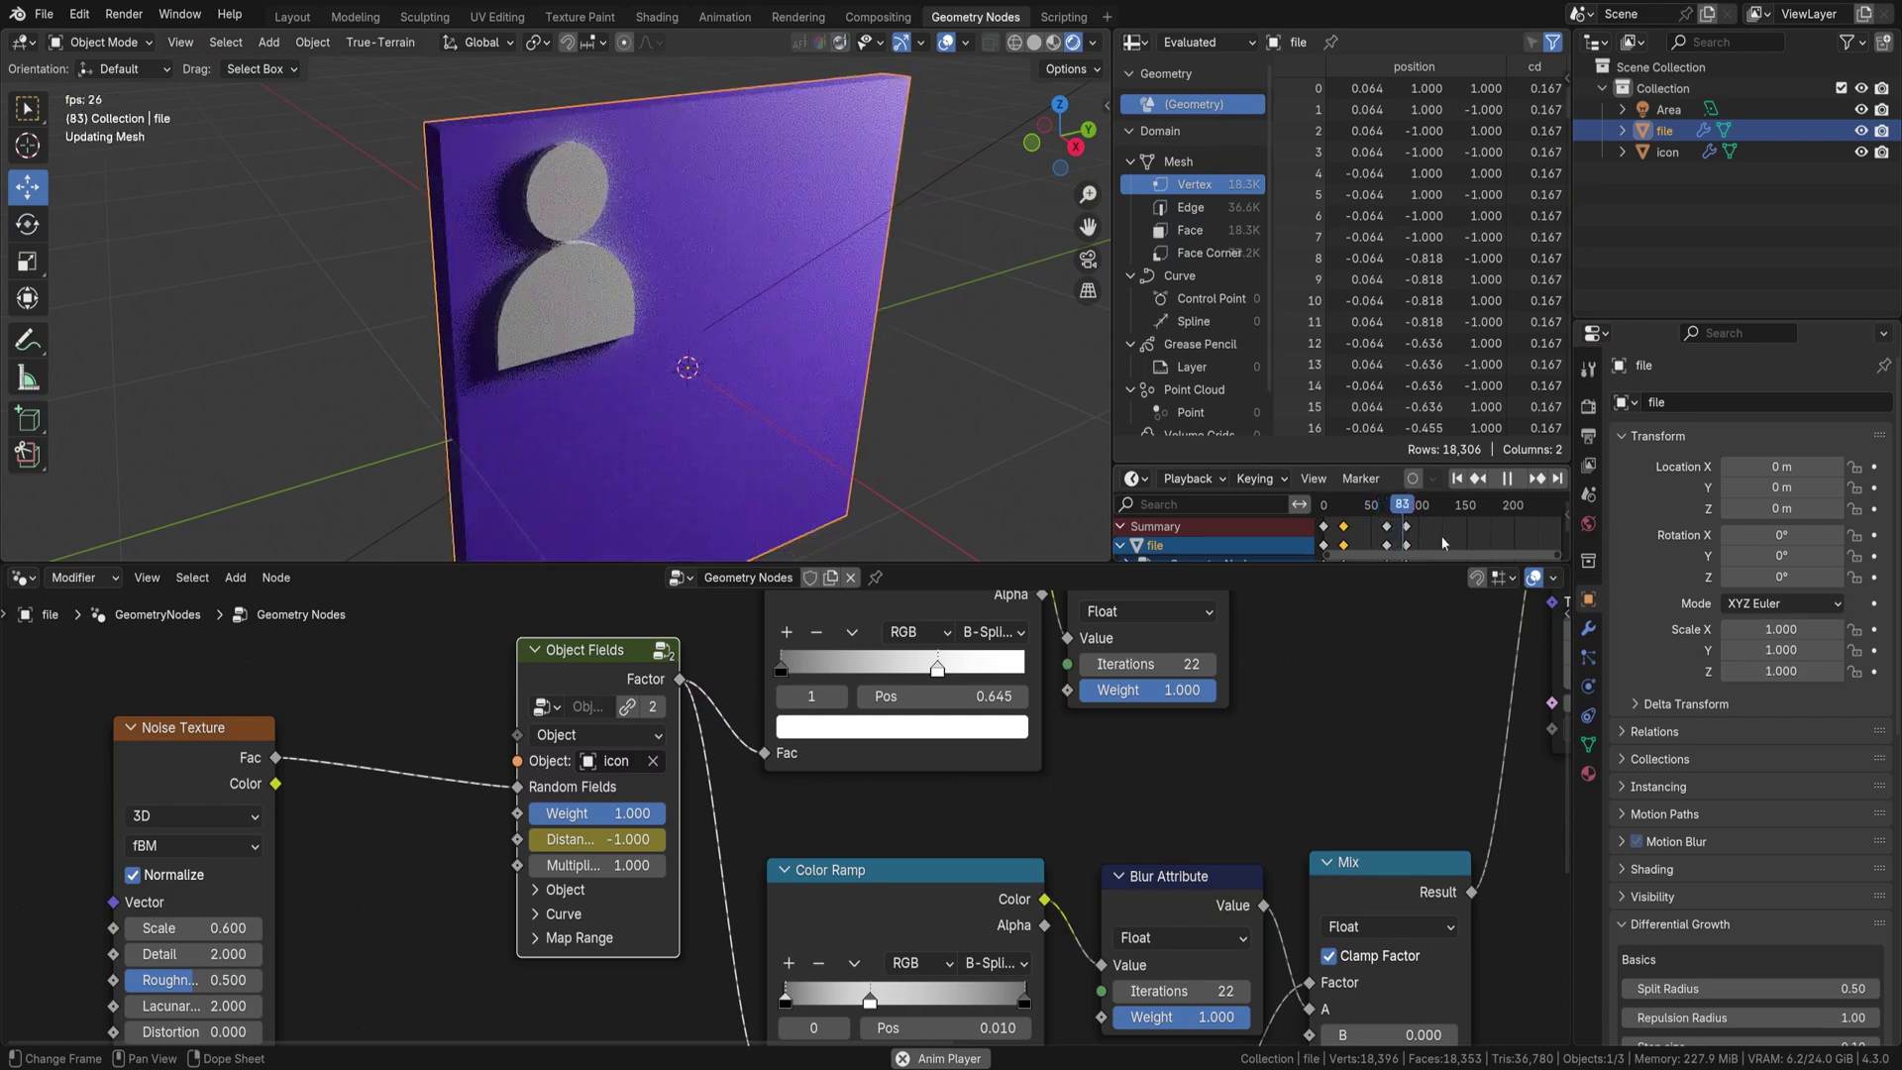
key(space)
- Apply a new interpolation mode to all Distance keyframes
key(a)
key(t)
click(952, 561)
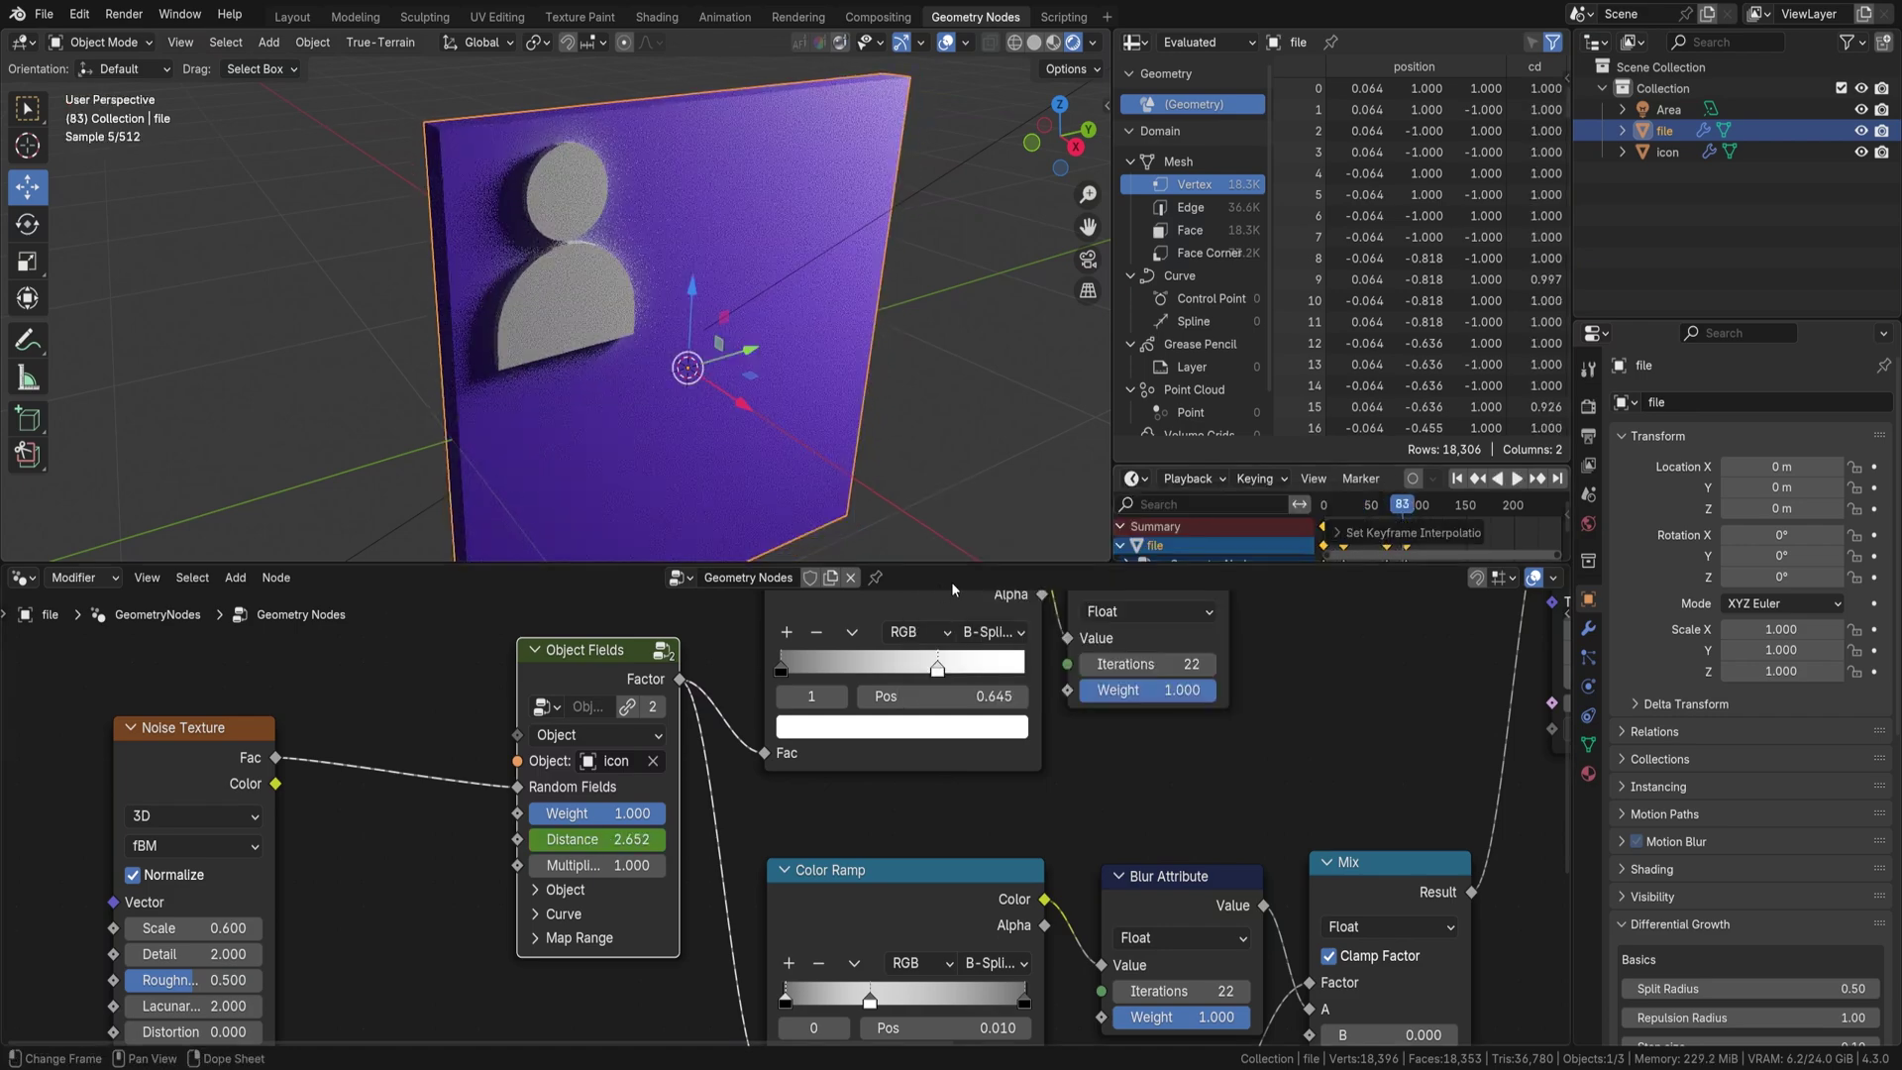
- Move the frame-92 keyframe later, replay the animation, and deselect the slab
key(shift+Left)
key(space)
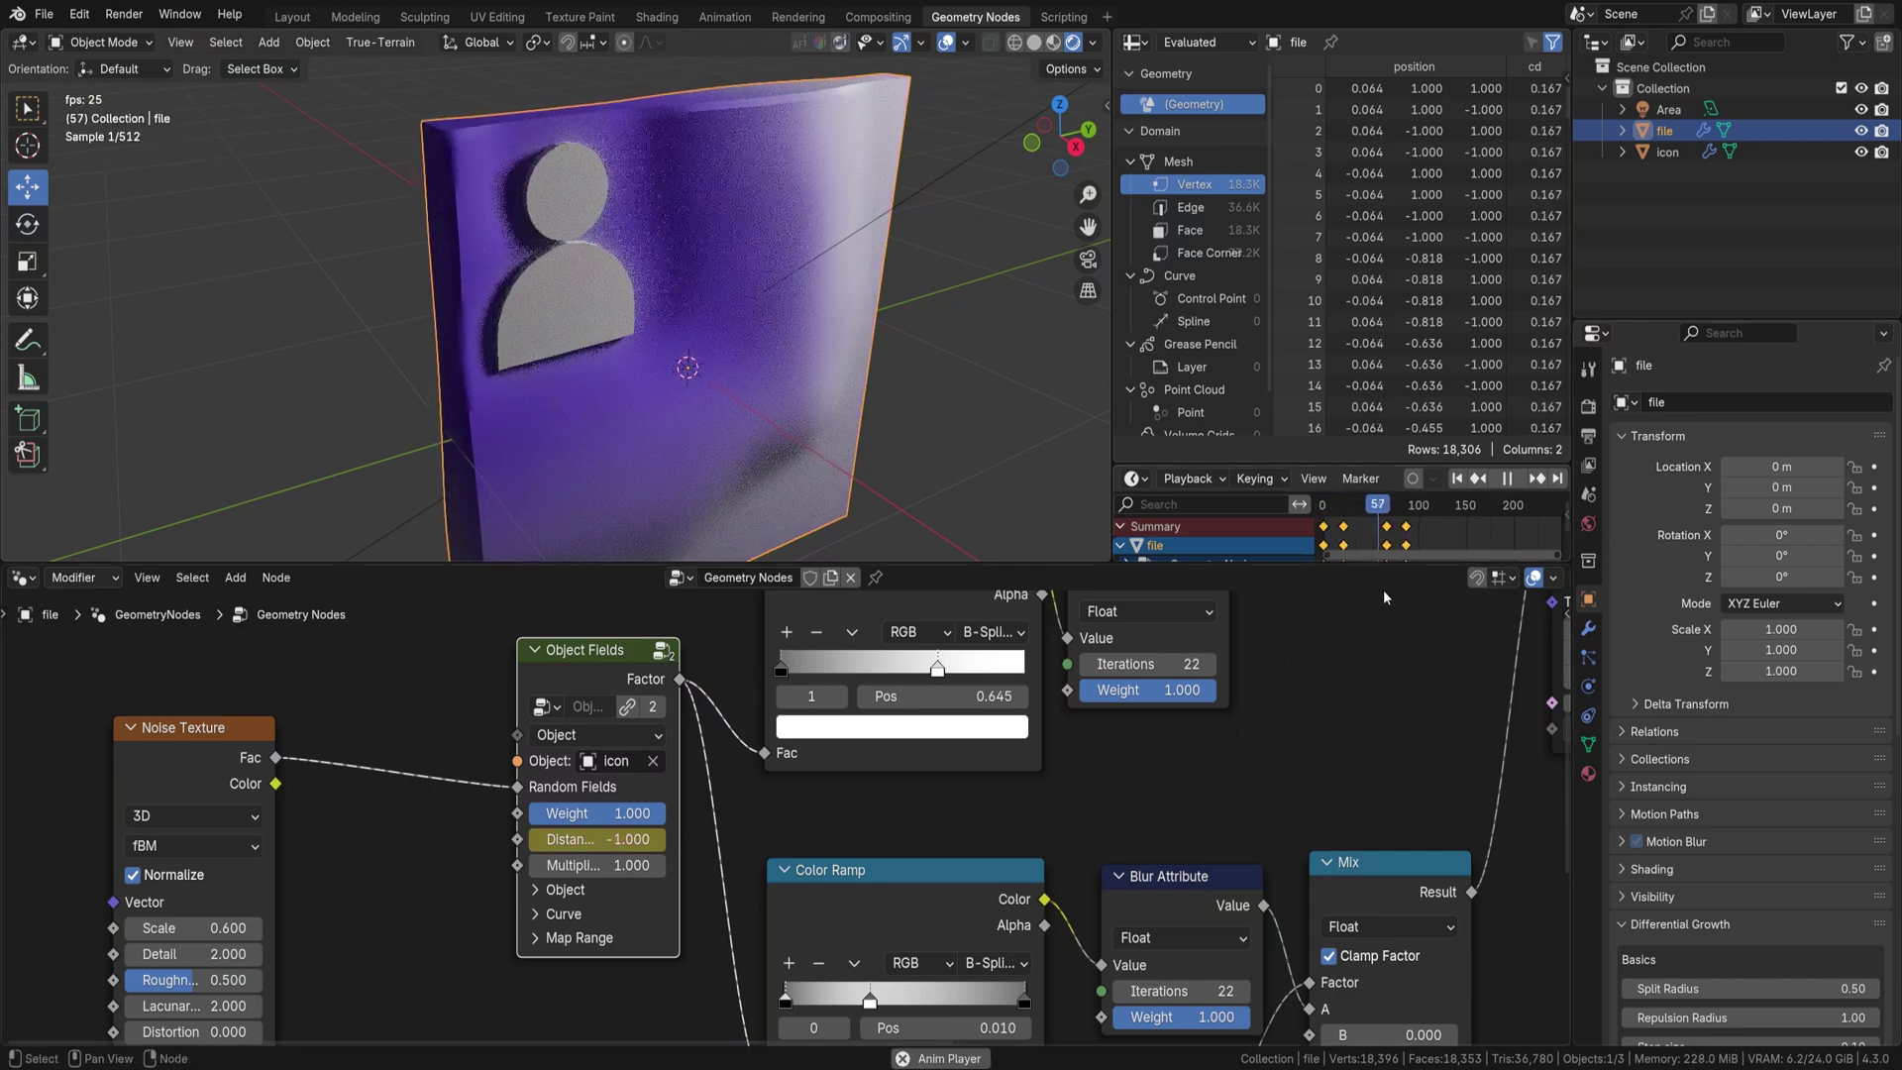
key(space)
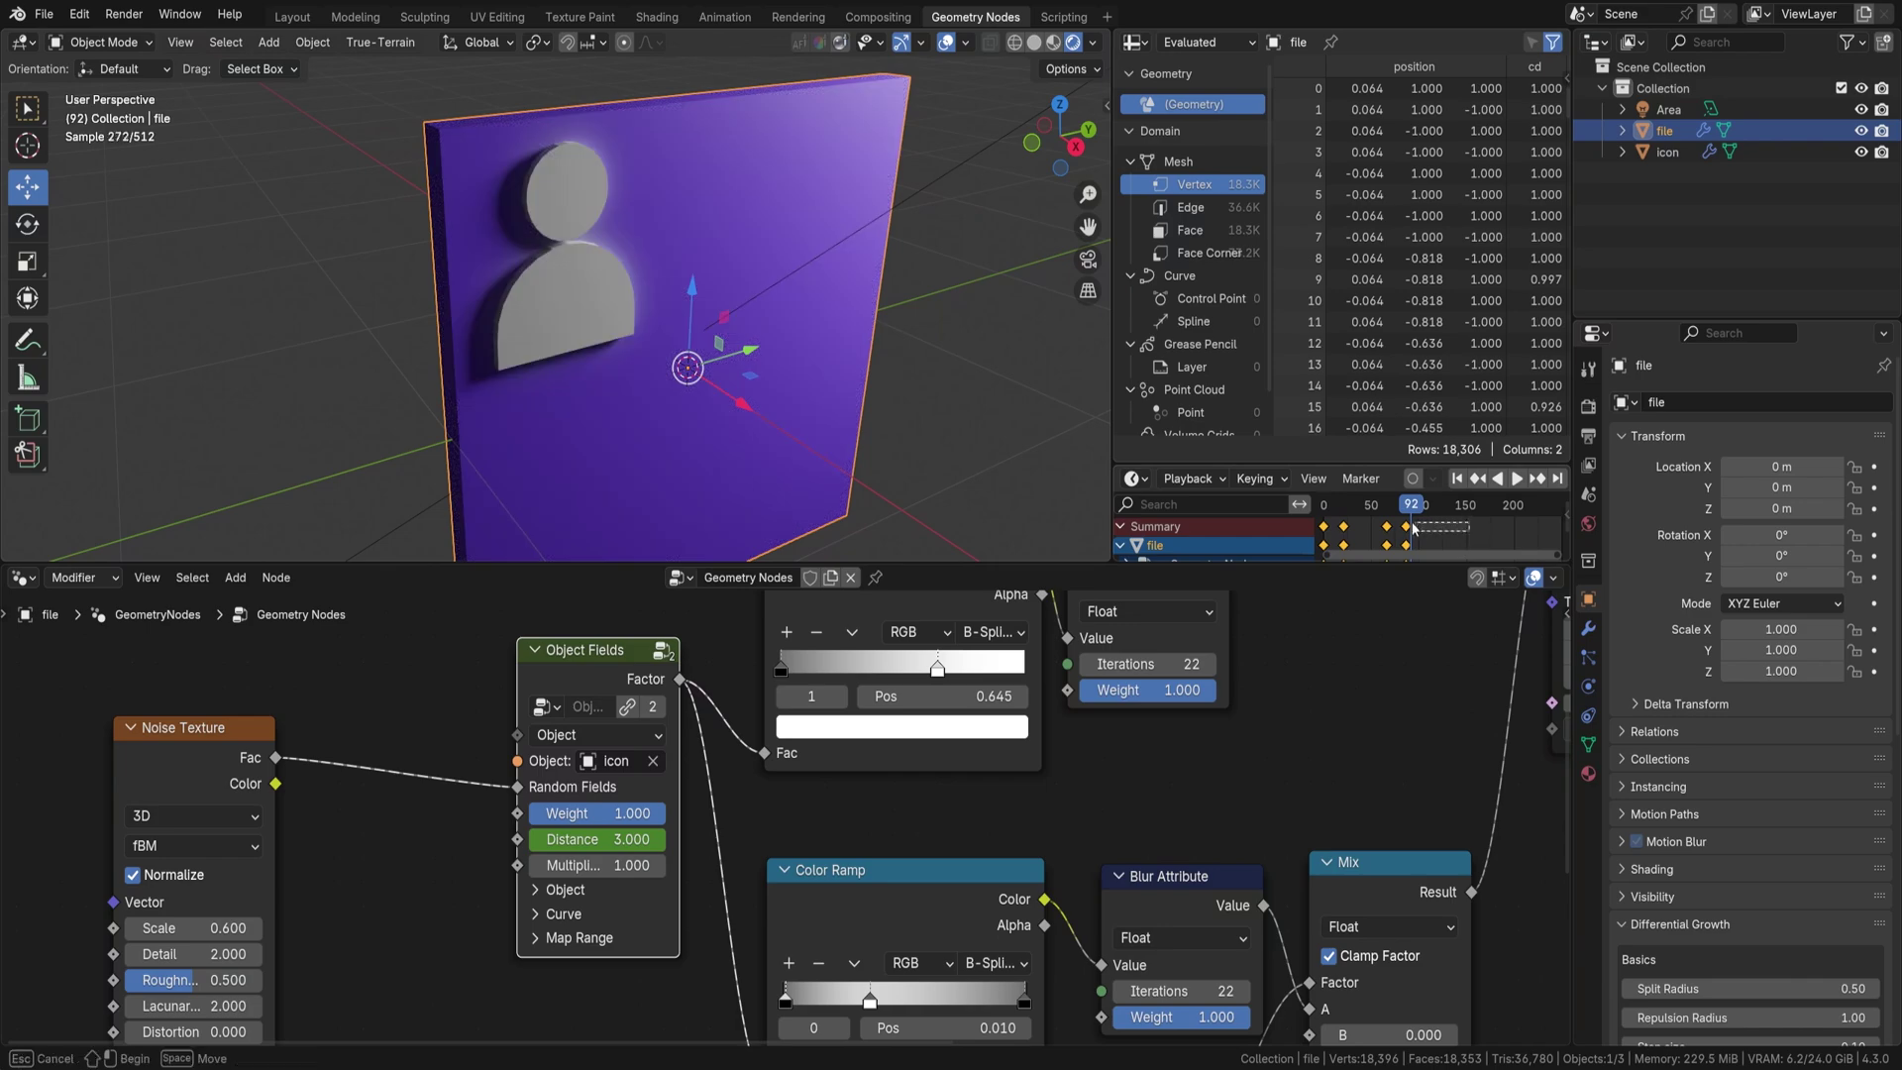
drag(1404, 526, 1420, 516)
key(ctrl+z)
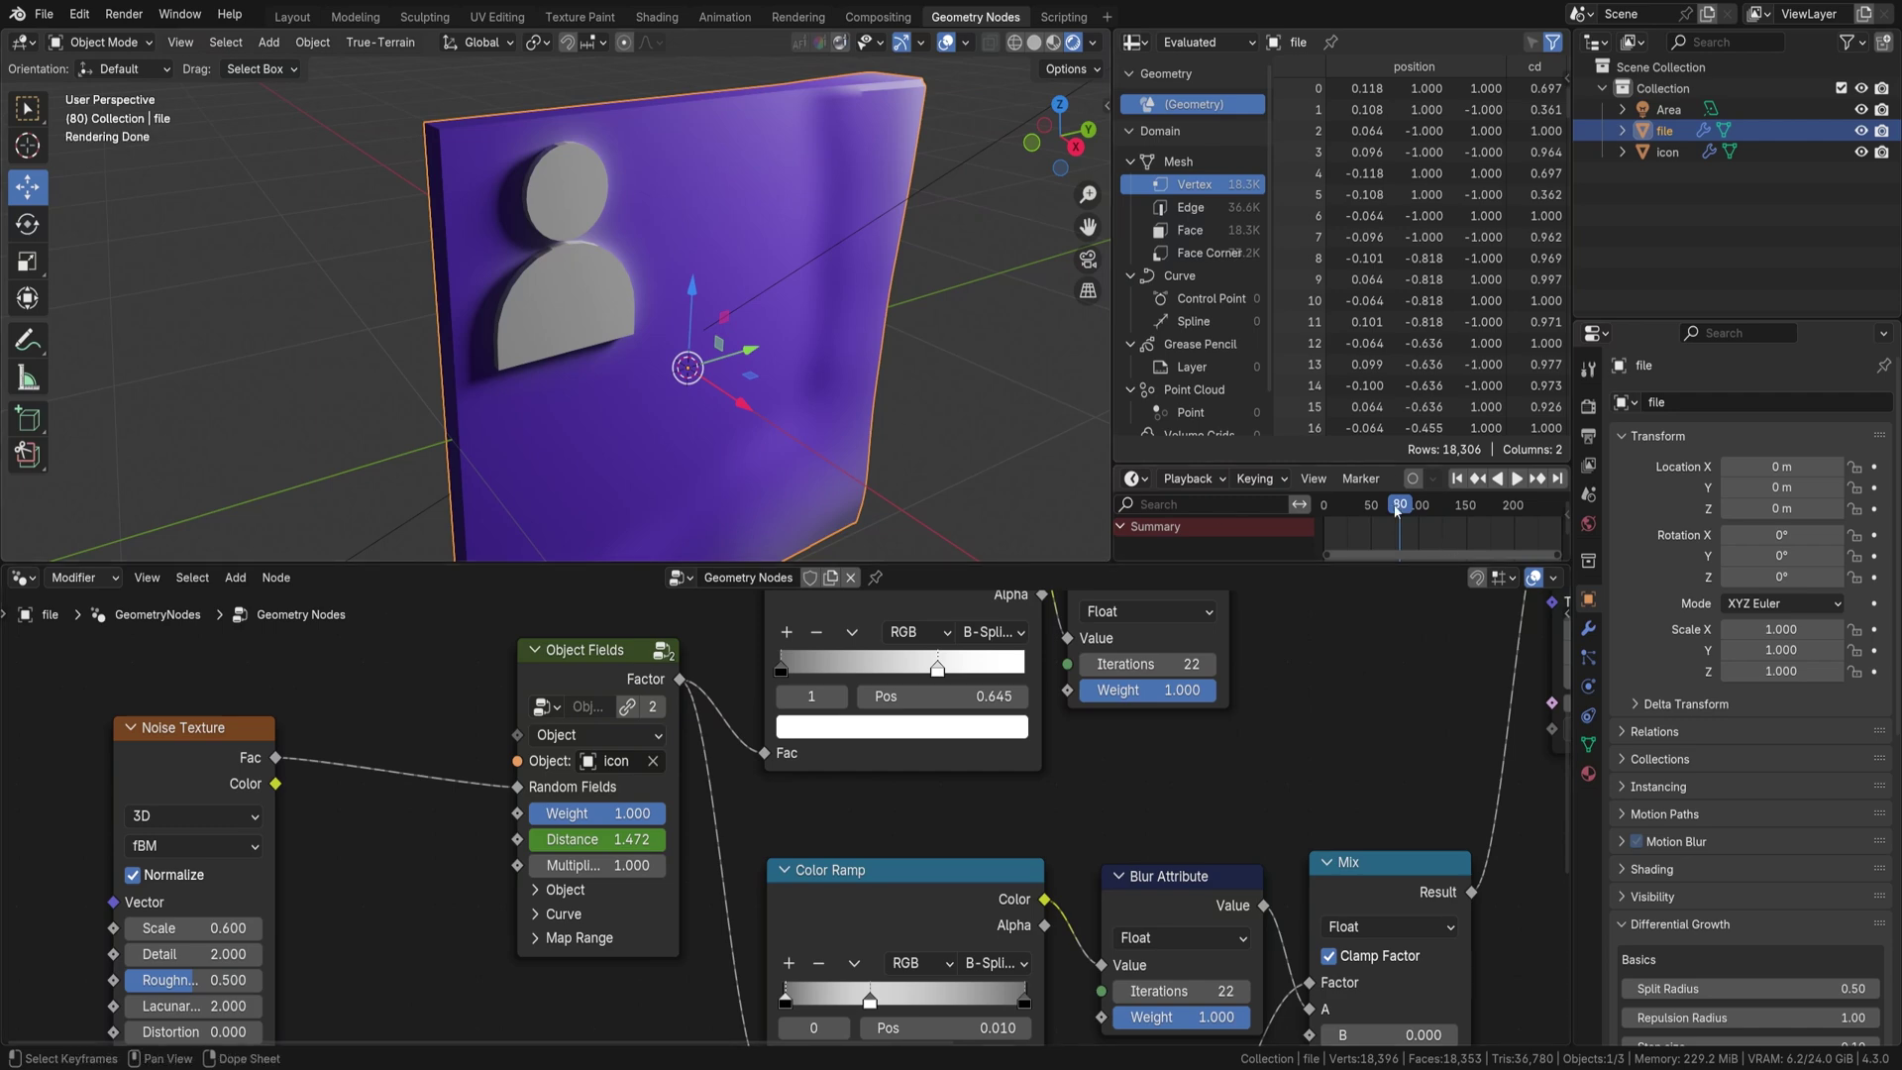
key(space)
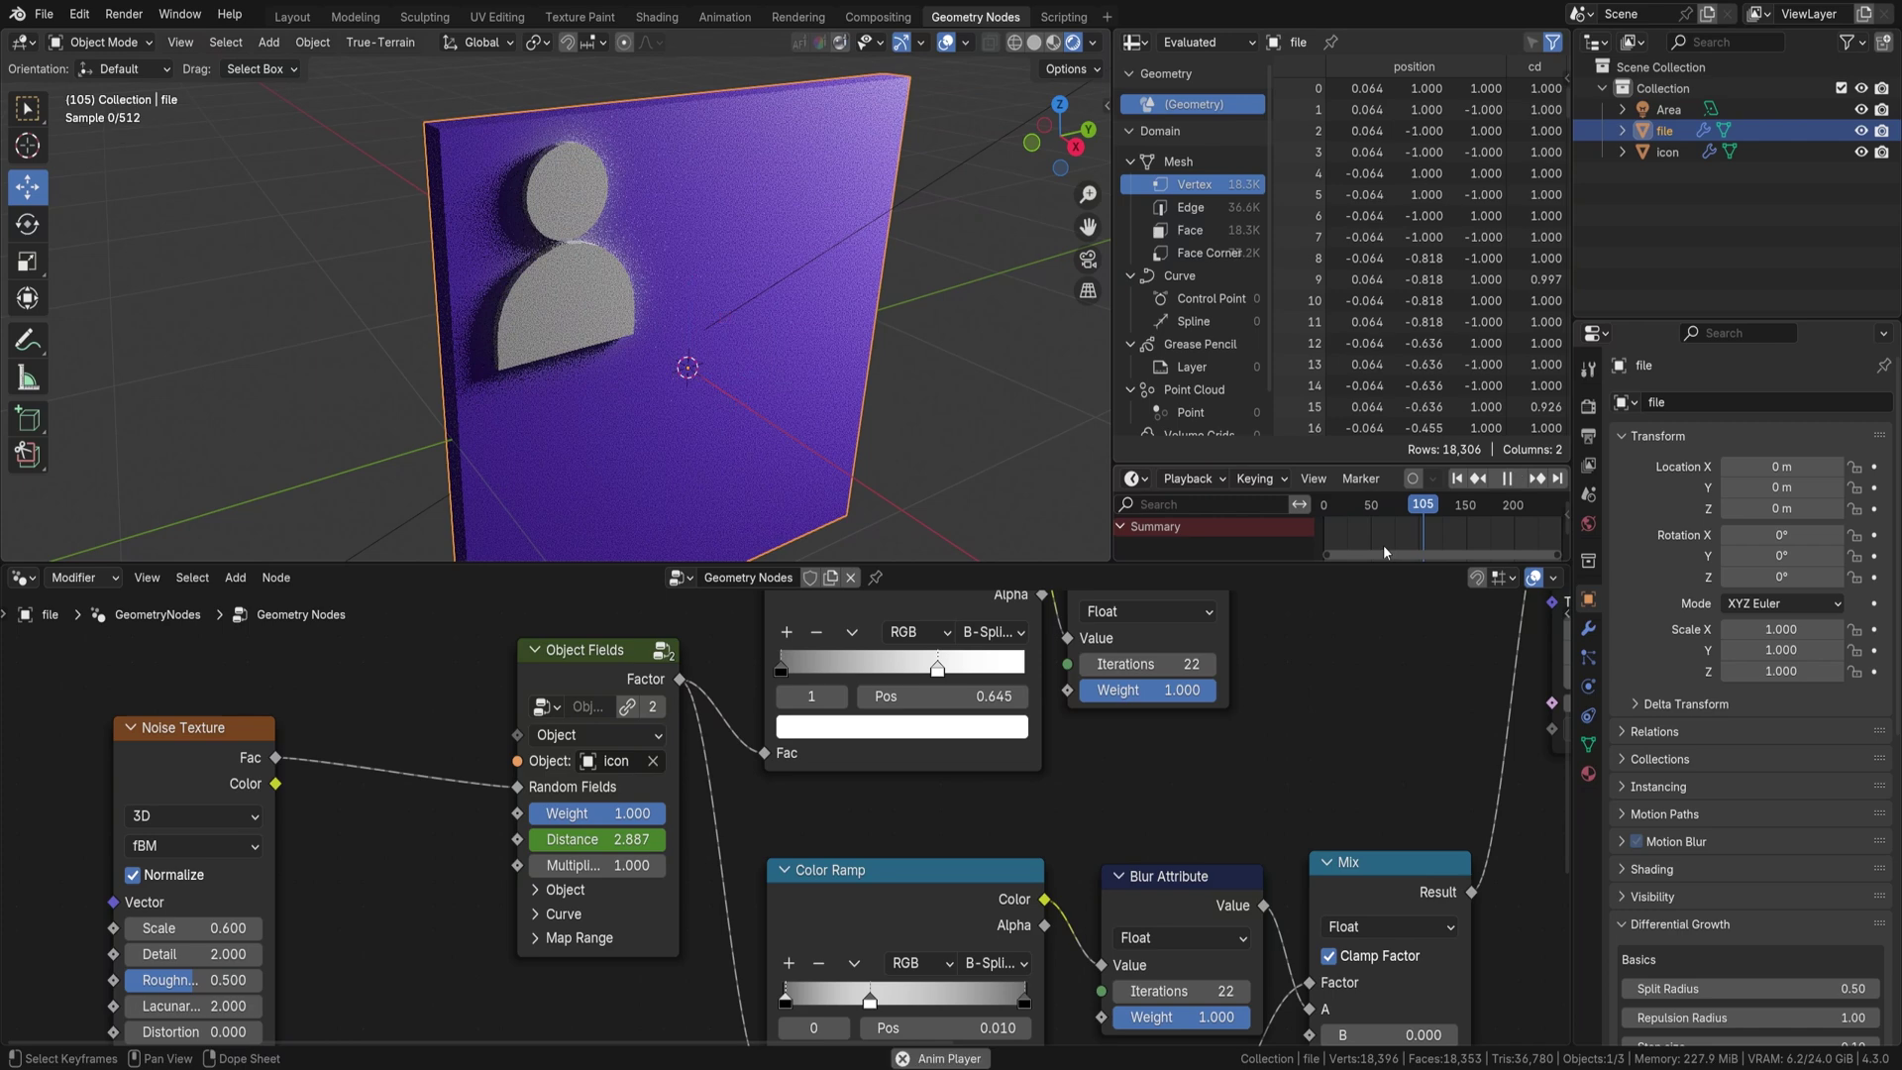
key(space)
click(959, 472)
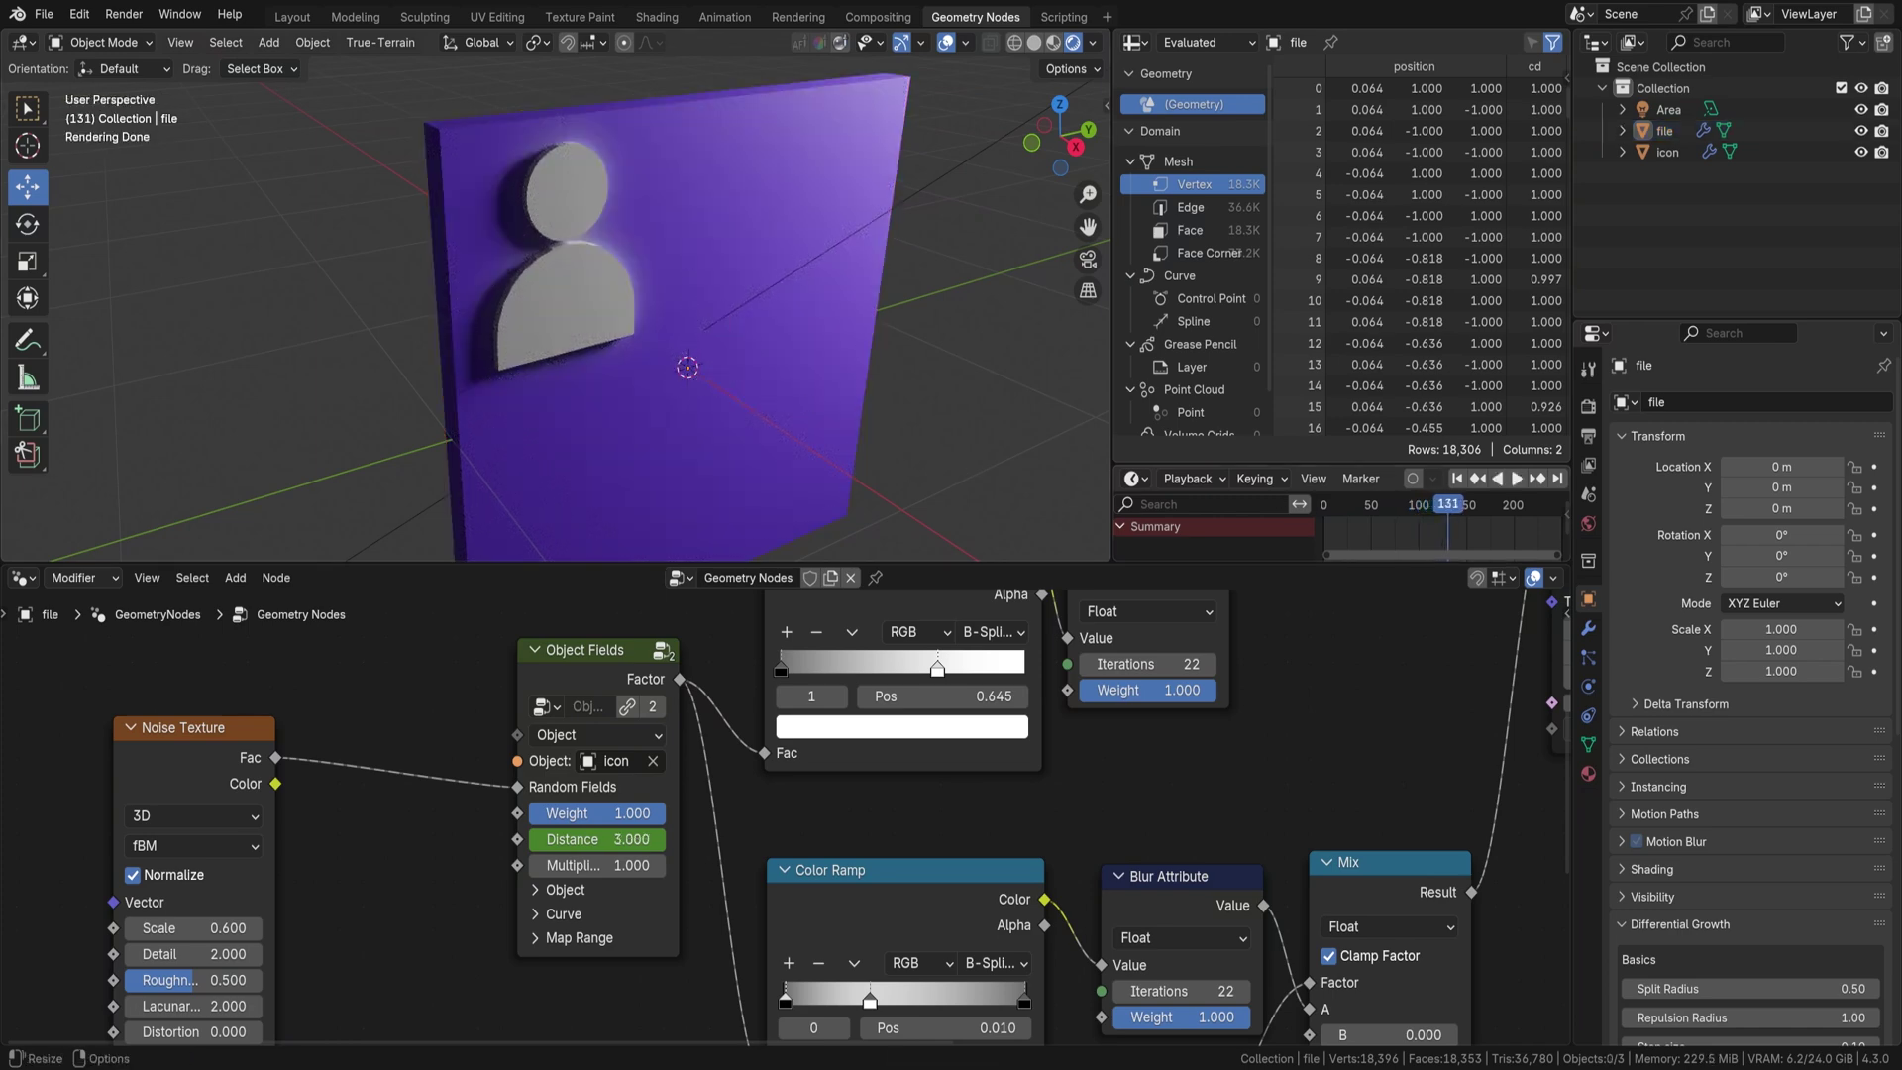